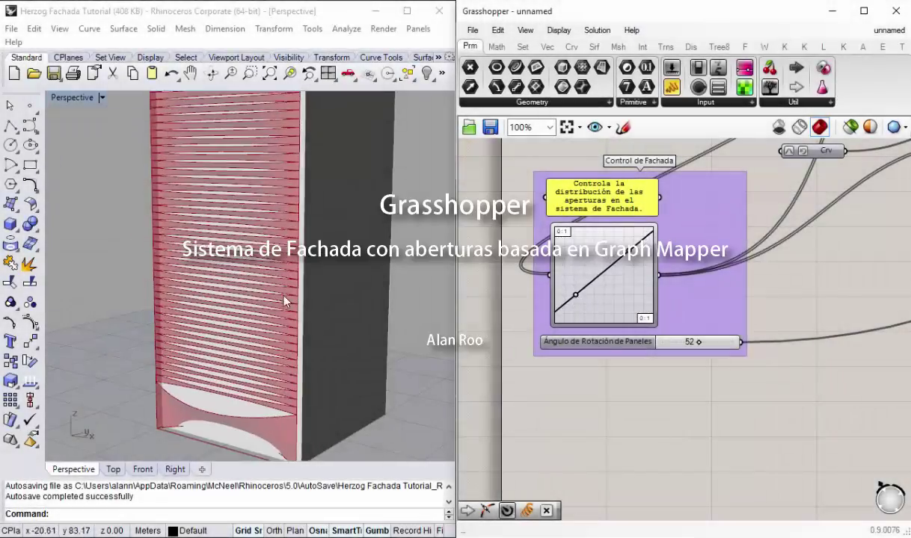
# Step: Switch the facade's Graph Mapper curve to the Sine graph type
pyautogui.moveTo(284, 301); pyautogui.dragTo(219, 162, button='right')
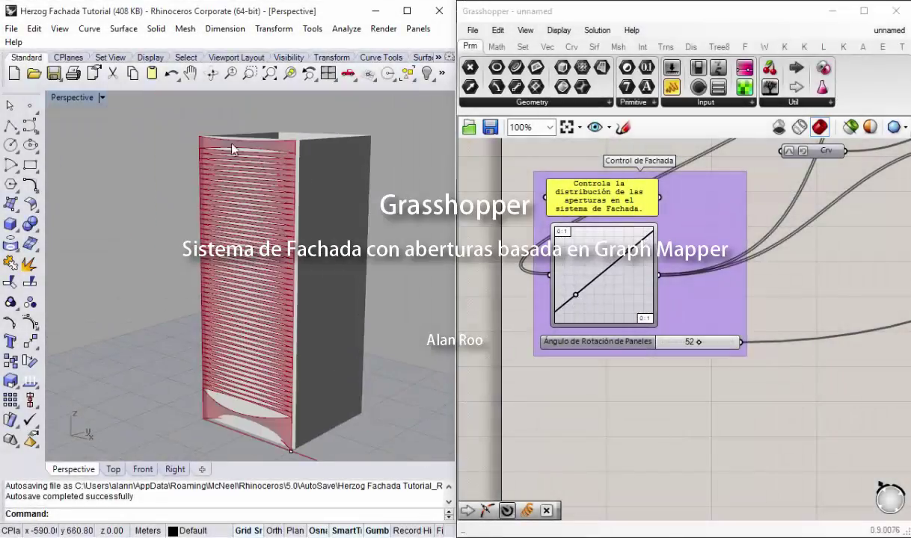
pyautogui.rightClick(620, 269)
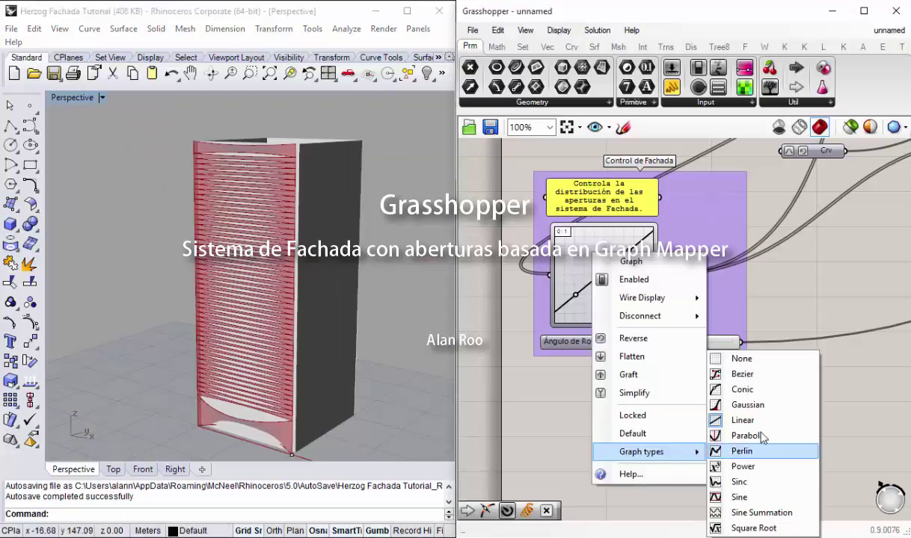
pyautogui.click(740, 490)
pyautogui.moveTo(329, 359); pyautogui.dragTo(280, 355, button='right')
pyautogui.scroll(4, 548, 320)
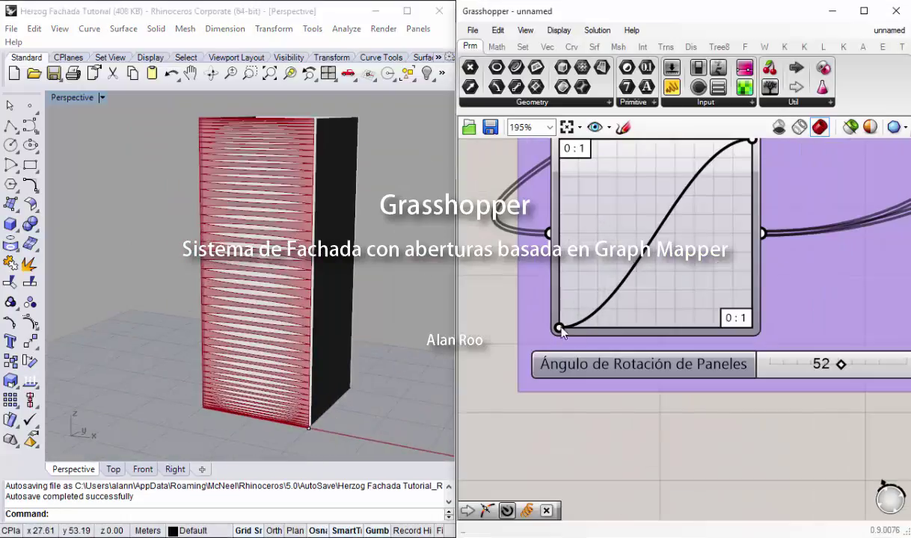
# Step: Drag the Sine curve's end grips to reshape it into a single peak
pyautogui.moveTo(647, 239); pyautogui.dragTo(650, 251)
pyautogui.moveTo(649, 250); pyautogui.dragTo(612, 291, button='right')
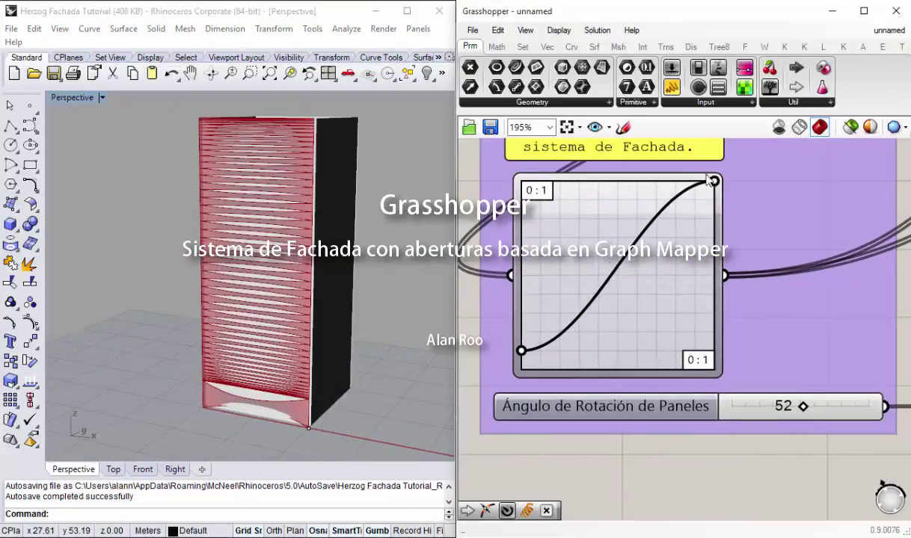
pyautogui.moveTo(714, 181); pyautogui.dragTo(653, 180)
pyautogui.moveTo(519, 348); pyautogui.dragTo(522, 354)
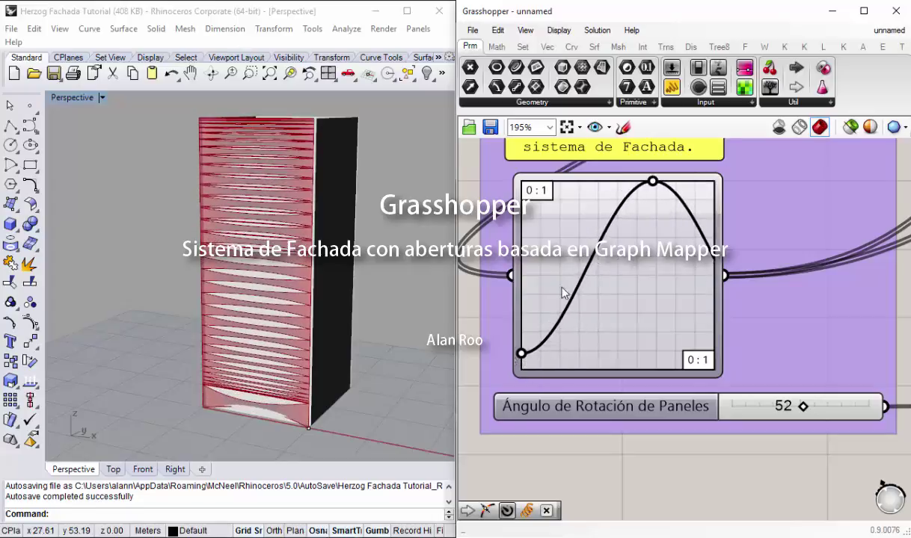
pyautogui.scroll(-5, 589, 339)
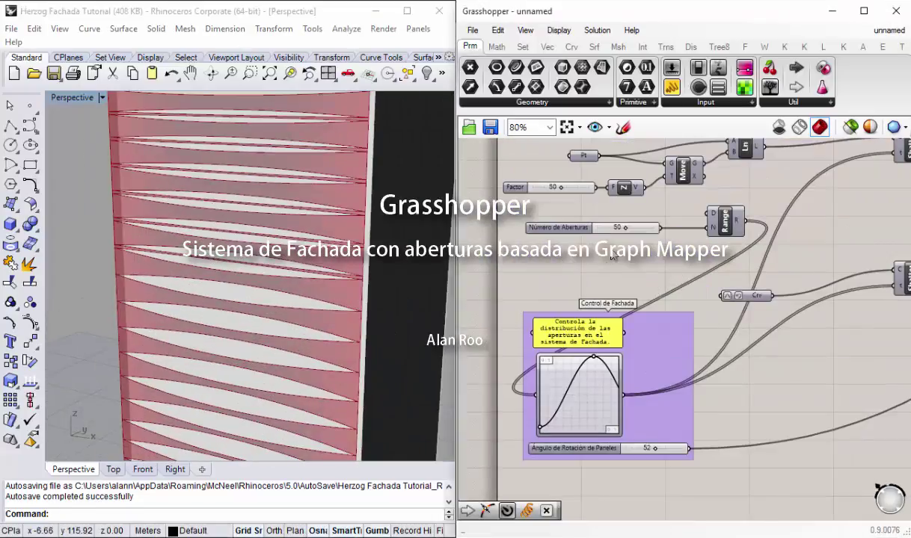
pyautogui.scroll(3, 681, 209)
pyautogui.scroll(-5, 723, 426)
# Step: Change the outline style of the Control de Fachada group
pyautogui.rightClick(722, 244)
pyautogui.rightClick(677, 220)
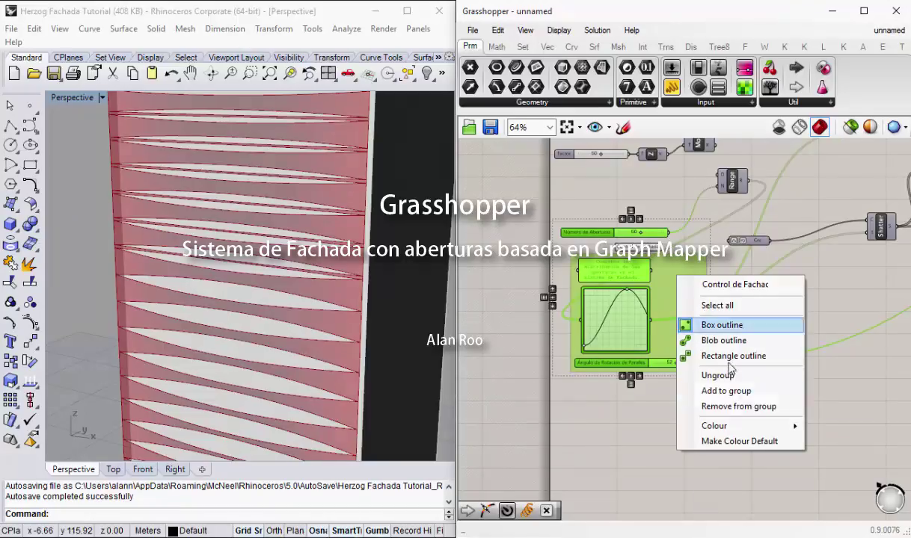
pyautogui.click(717, 358)
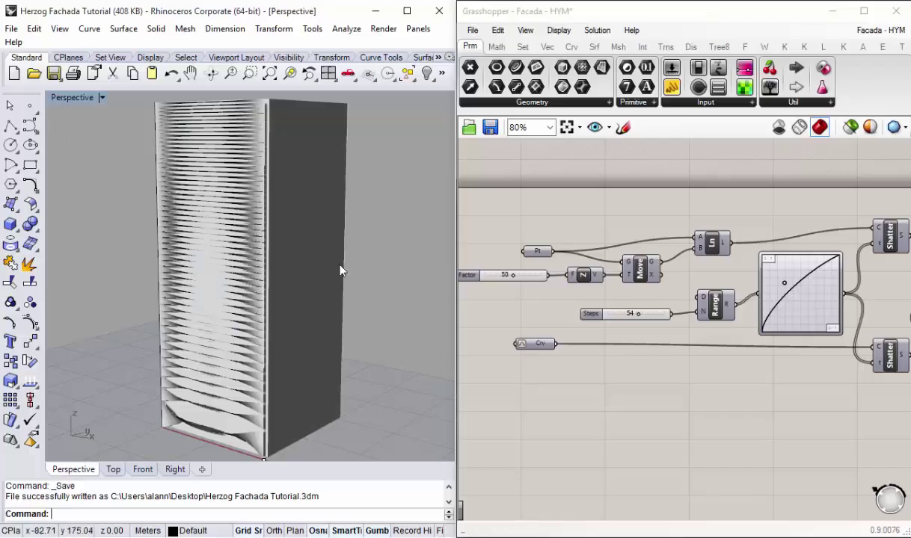
# Step: Select all 54 baked louver surfaces and delete them, leaving the bare tower
pyautogui.moveTo(383, 307)
pyautogui.mouseDown(button='right')
pyautogui.moveTo(254, 285)
pyautogui.moveTo(219, 434)
pyautogui.mouseUp(button='right')
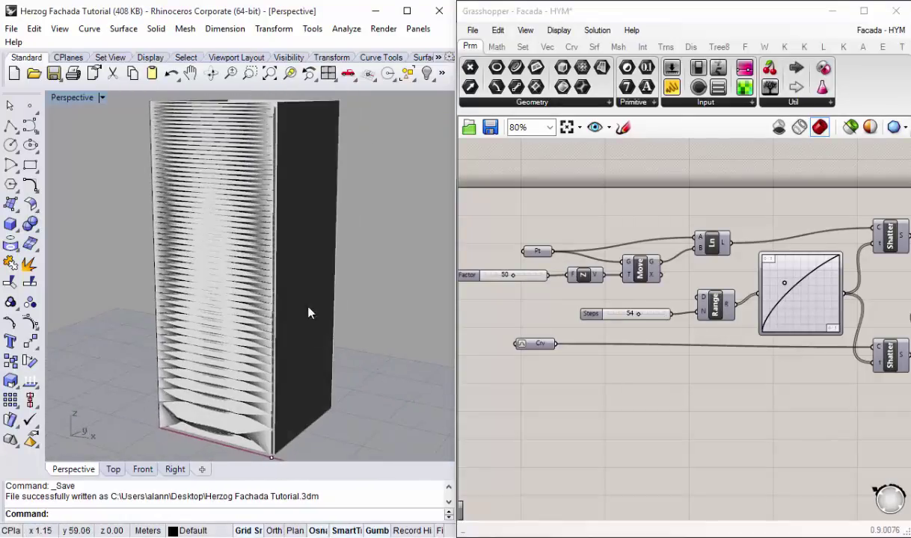
pyautogui.scroll(3, 219, 434)
pyautogui.click(193, 330)
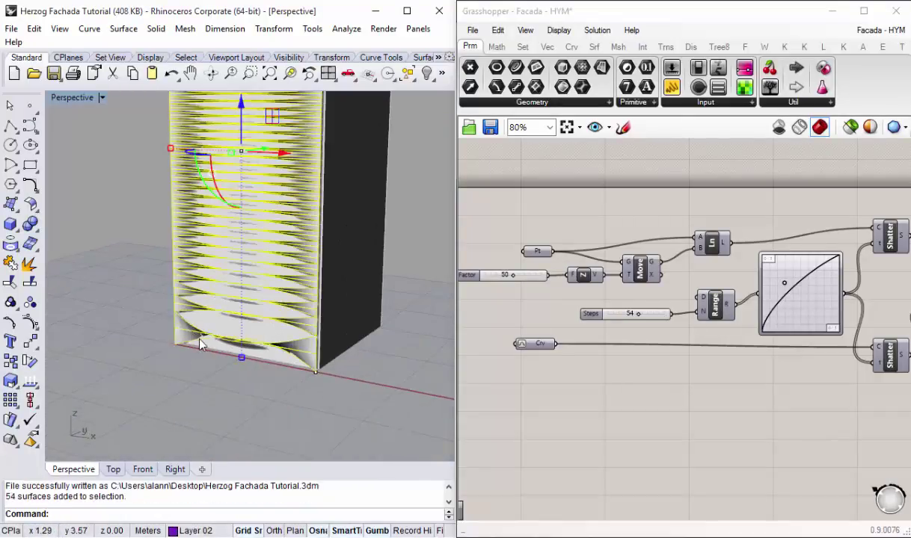
pyautogui.press('Delete')
pyautogui.scroll(-2, 190, 319)
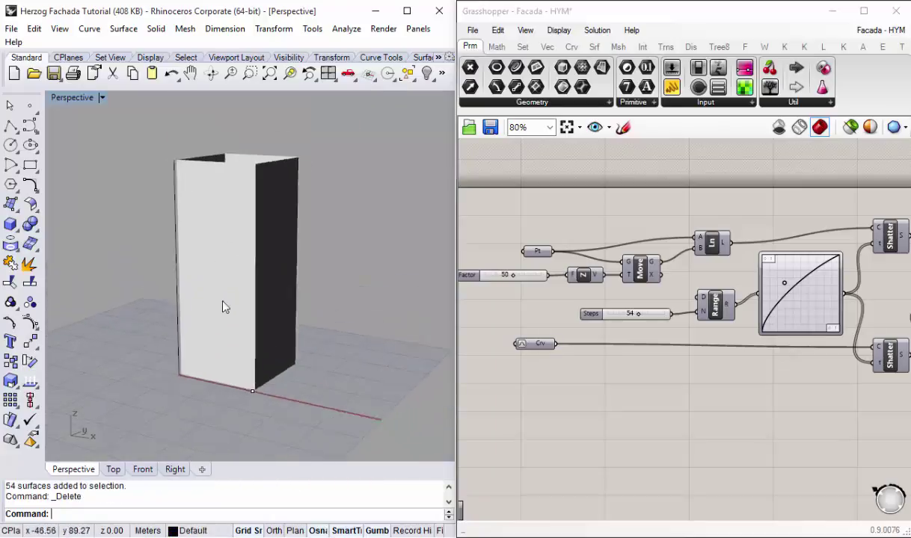
pyautogui.moveTo(210, 295)
pyautogui.mouseDown(button='right')
pyautogui.moveTo(193, 283)
pyautogui.moveTo(278, 305)
pyautogui.mouseUp(button='right')
pyautogui.scroll(-5, 602, 374)
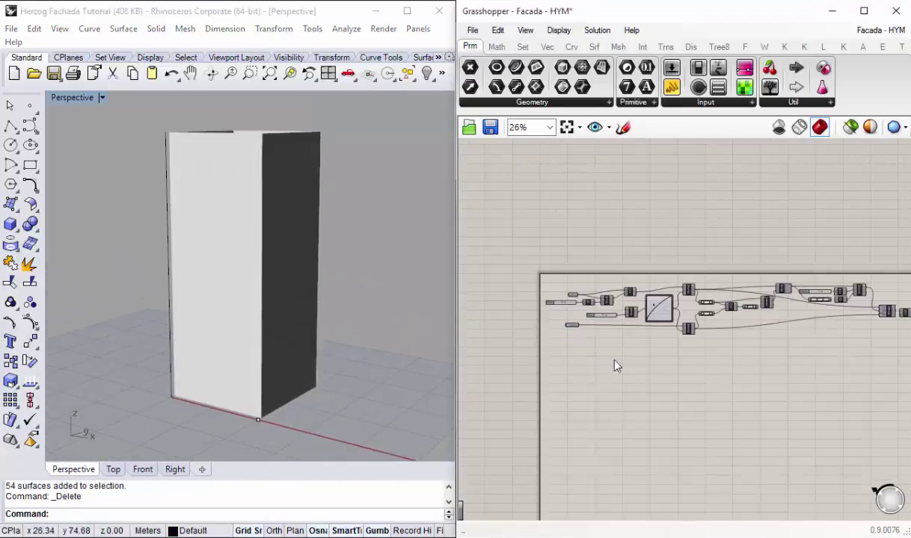
# Step: Enable Preview on the Loft component so the louver panels appear in Rhino
pyautogui.scroll(4, 687, 285)
pyautogui.scroll(2, 686, 258)
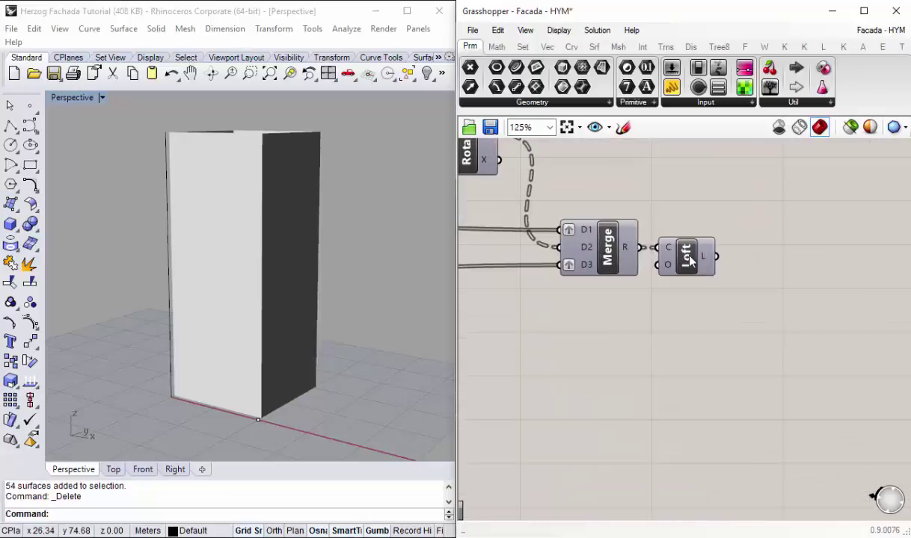
pyautogui.rightClick(688, 257)
pyautogui.click(719, 284)
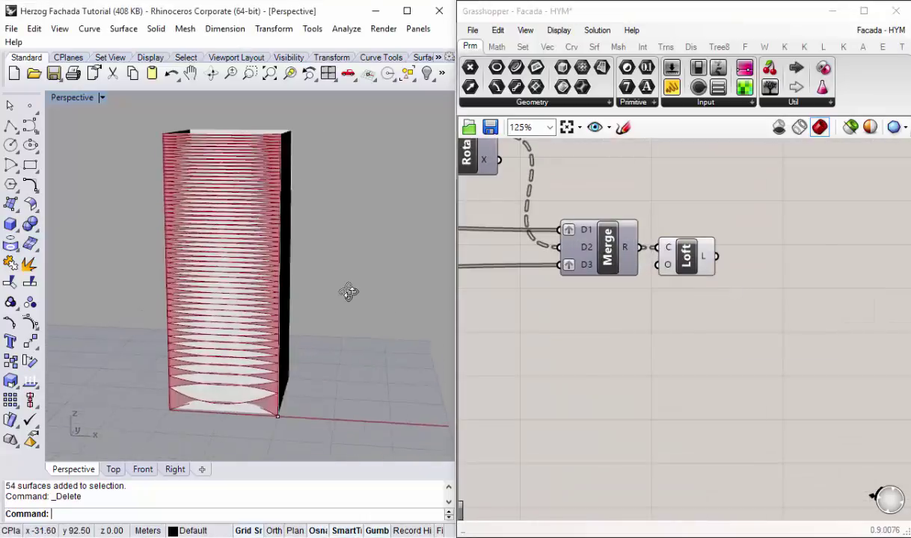
pyautogui.scroll(-6, 587, 297)
pyautogui.scroll(1, 628, 294)
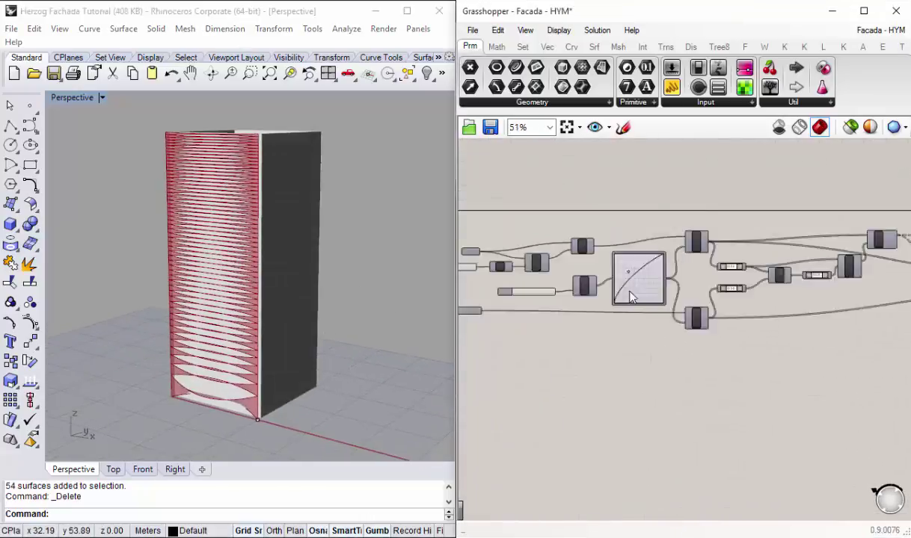
pyautogui.scroll(4, 664, 301)
# Step: Orbit and zoom the Perspective view to inspect the previewed louvers from several angles
pyautogui.moveTo(418, 322)
pyautogui.mouseDown(button='right')
pyautogui.moveTo(204, 329)
pyautogui.moveTo(467, 361)
pyautogui.mouseUp(button='right')
pyautogui.click(650, 229)
pyautogui.scroll(2, 643, 246)
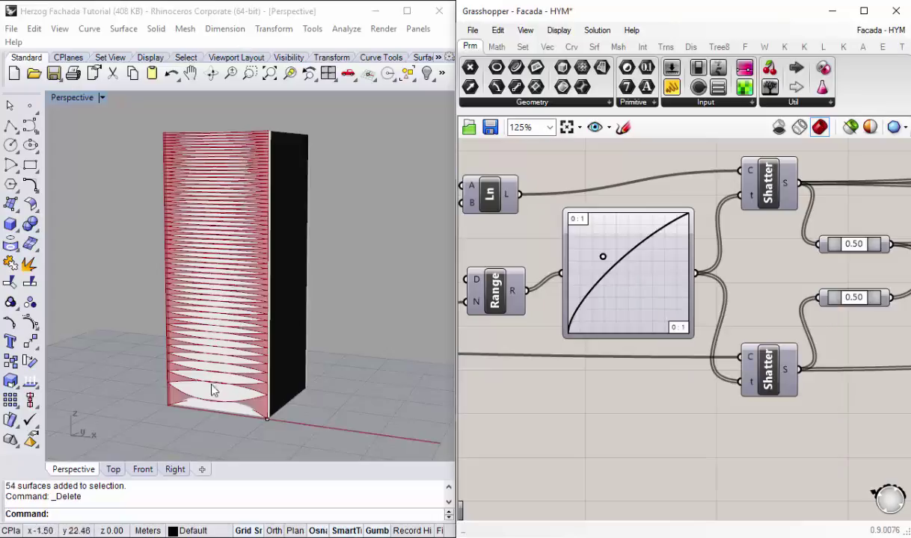
pyautogui.moveTo(215, 280)
pyautogui.mouseDown(button='right')
pyautogui.moveTo(155, 205)
pyautogui.moveTo(217, 256)
pyautogui.moveTo(242, 243)
pyautogui.mouseUp(button='right')
pyautogui.scroll(3, 231, 403)
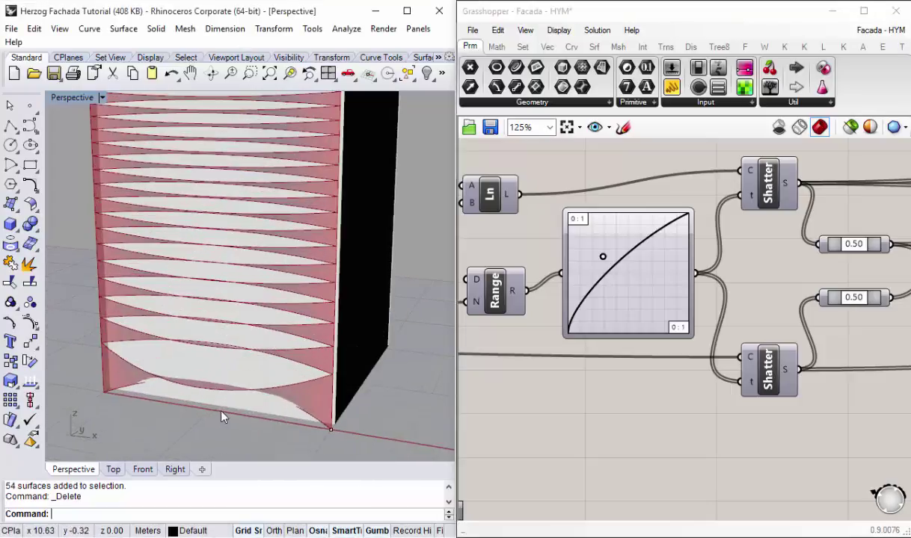
pyautogui.moveTo(189, 379); pyautogui.dragTo(212, 366, button='right')
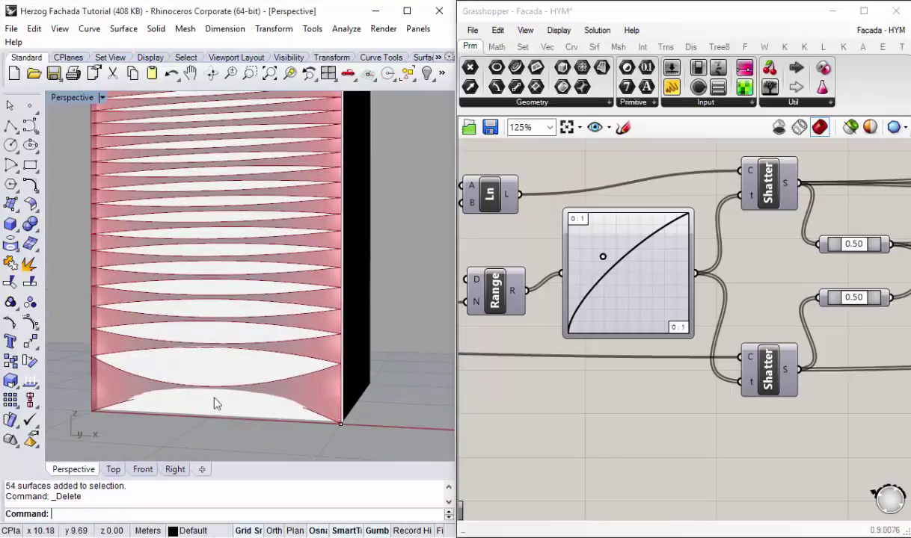
pyautogui.scroll(-5, 224, 325)
pyautogui.scroll(1, 199, 226)
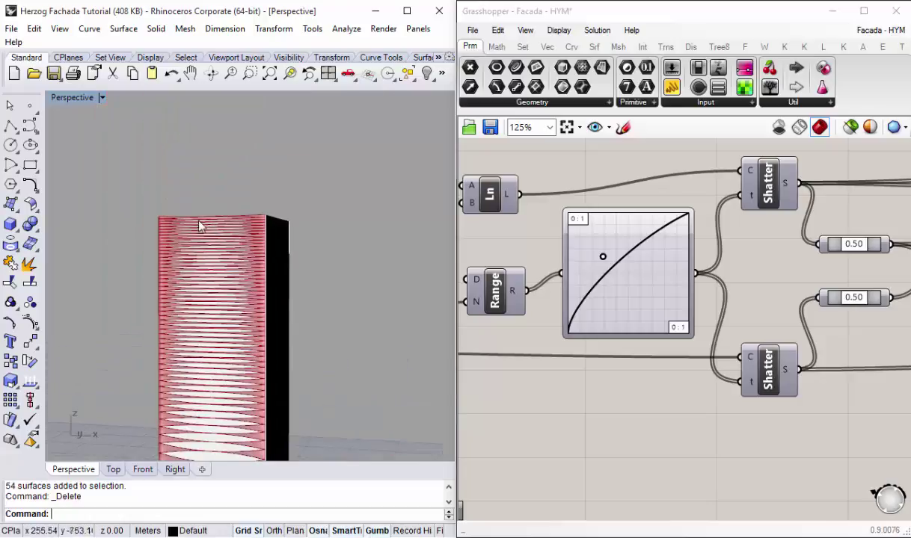
pyautogui.scroll(1, 213, 219)
pyautogui.moveTo(213, 219)
pyautogui.mouseDown(button='right')
pyautogui.moveTo(253, 300)
pyautogui.moveTo(229, 381)
pyautogui.mouseUp(button='right')
pyautogui.scroll(2, 219, 416)
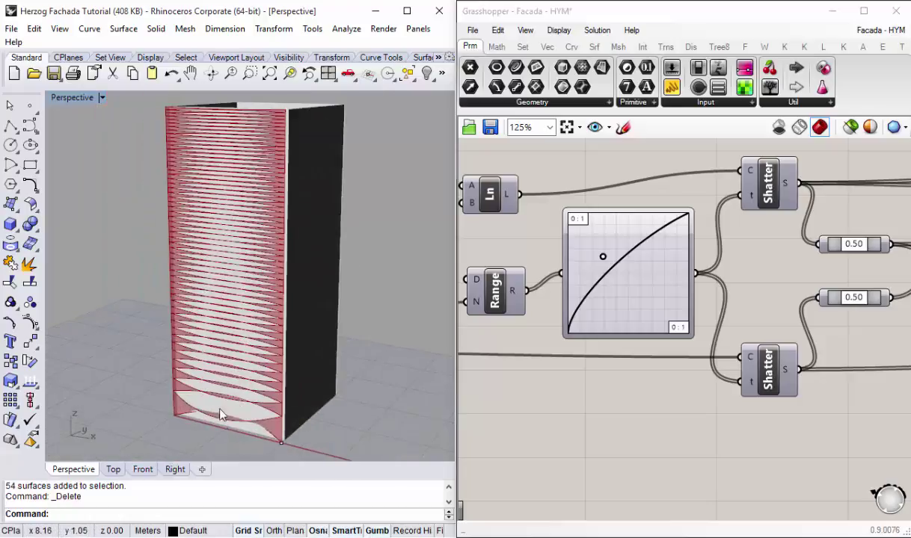
pyautogui.scroll(-2, 221, 416)
pyautogui.scroll(1, 228, 274)
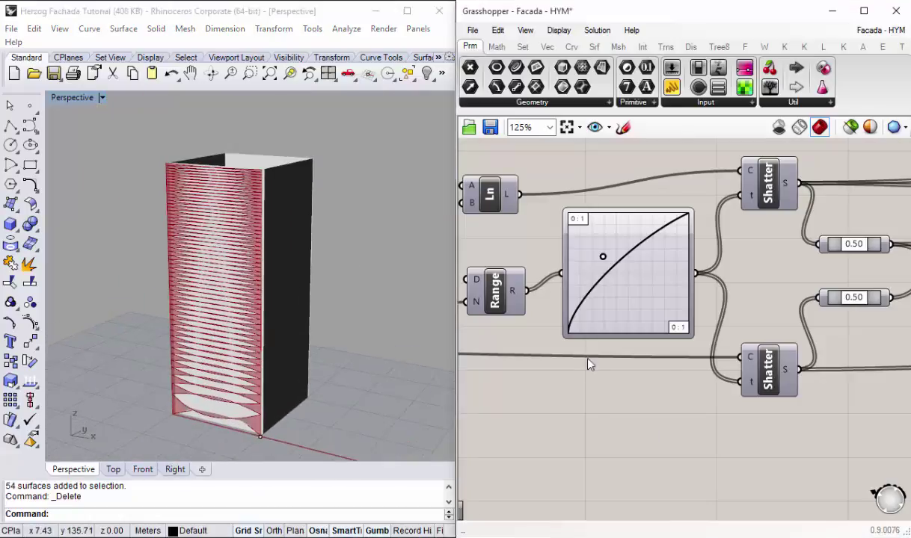
pyautogui.scroll(-4, 647, 379)
pyautogui.scroll(3, 783, 325)
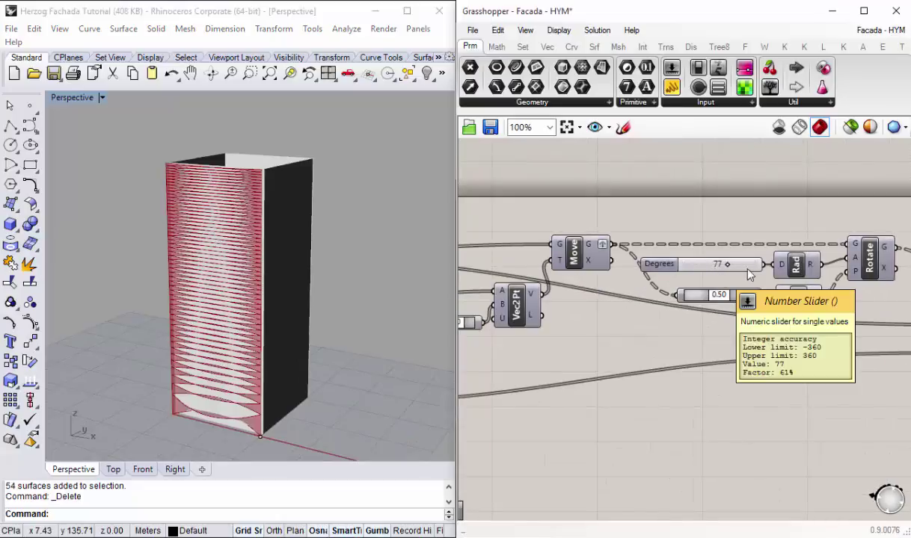
# Step: Switch the Graph Mapper's curve type to Bezier
pyautogui.scroll(-3, 670, 279)
pyautogui.moveTo(514, 315); pyautogui.dragTo(714, 297, button='right')
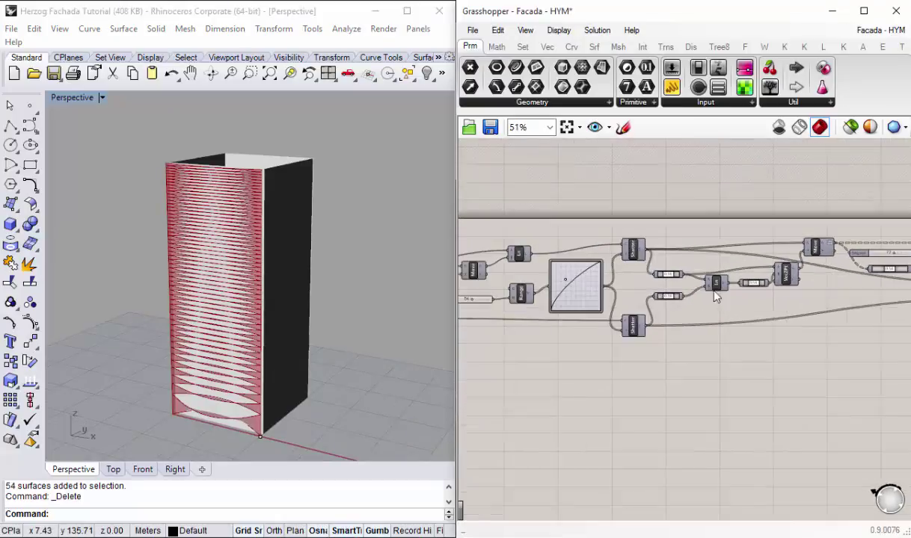
pyautogui.scroll(5, 568, 295)
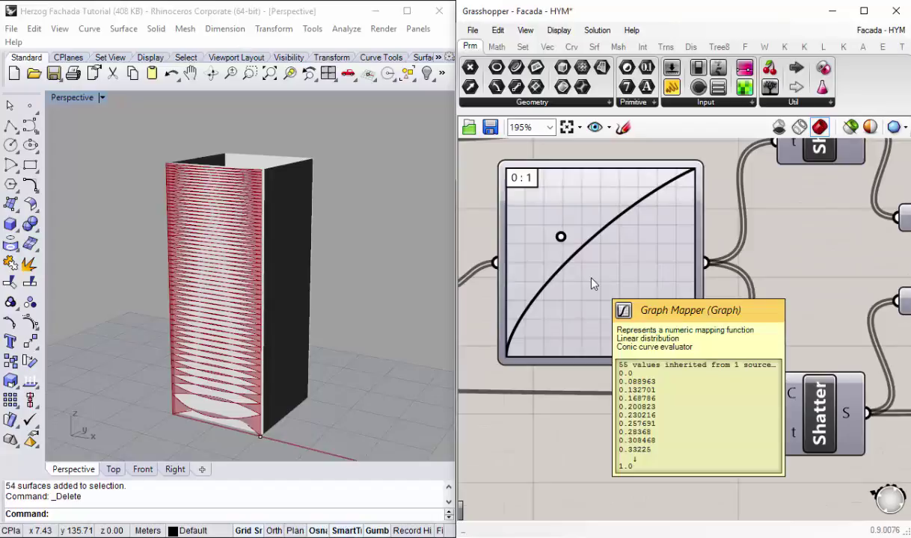
pyautogui.rightClick(600, 255)
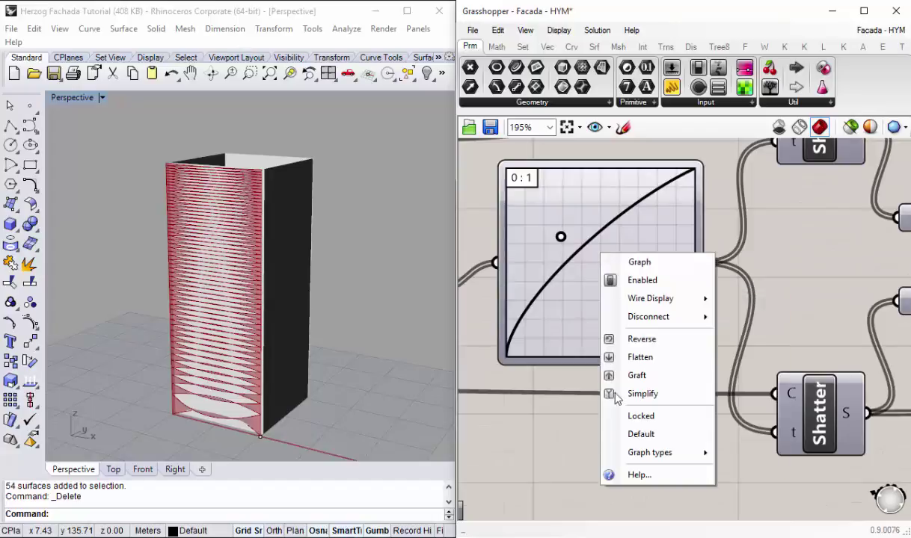
pyautogui.moveTo(649, 452)
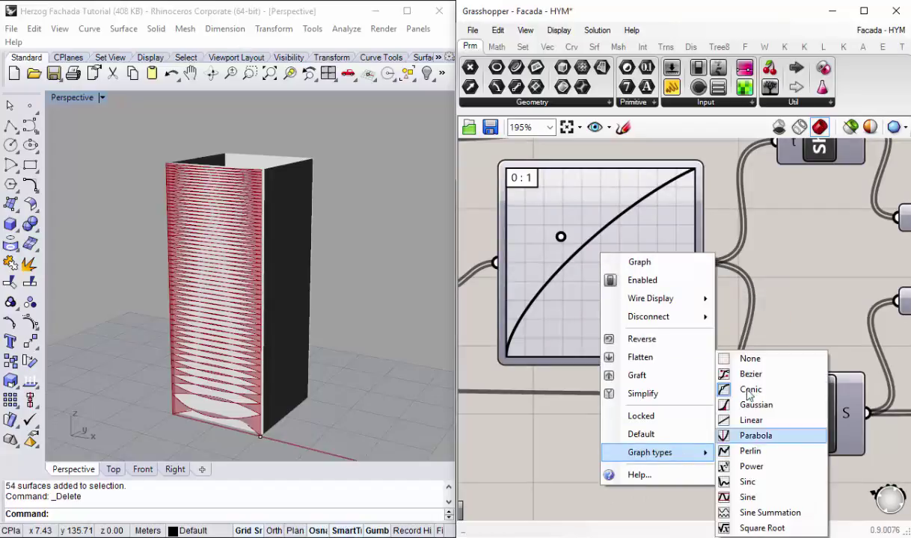
pyautogui.click(750, 374)
# Step: Pull the lower Bezier handle to bow the graph curve upward
pyautogui.moveTo(67, 283)
pyautogui.mouseDown(button='right')
pyautogui.moveTo(231, 322)
pyautogui.moveTo(216, 400)
pyautogui.mouseUp(button='right')
pyautogui.moveTo(220, 315); pyautogui.dragTo(262, 339, button='right')
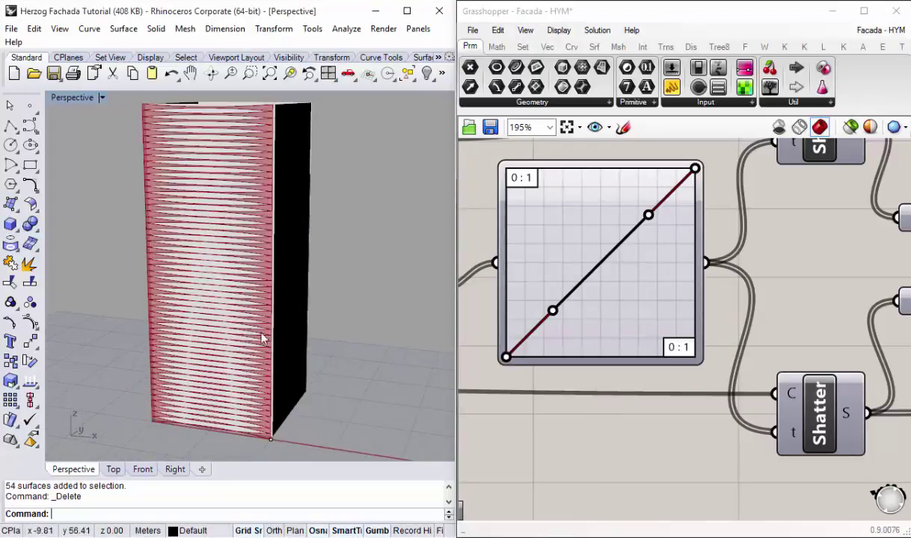
pyautogui.moveTo(552, 310)
pyautogui.mouseDown()
pyautogui.moveTo(571, 346)
pyautogui.moveTo(542, 248)
pyautogui.moveTo(547, 264)
pyautogui.mouseUp()
pyautogui.scroll(-3, 568, 288)
pyautogui.scroll(-3, 589, 312)
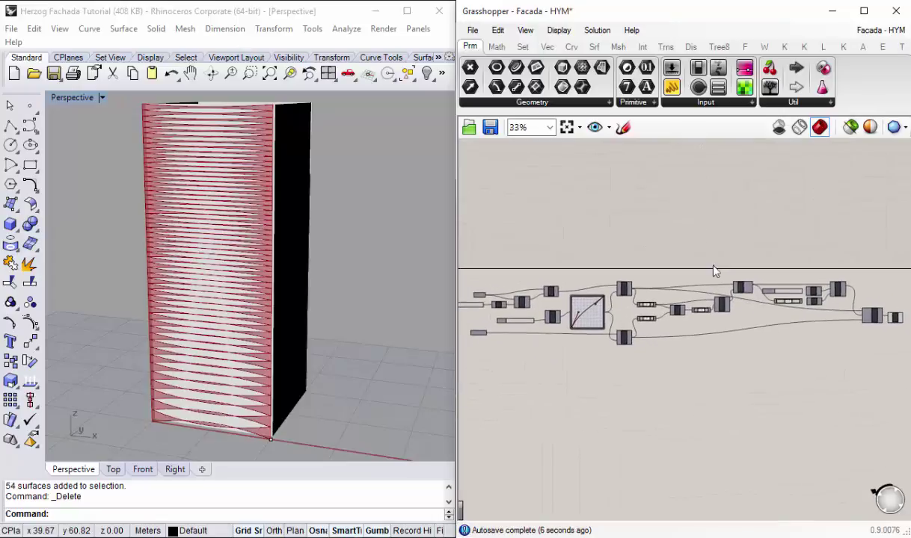
pyautogui.scroll(2, 545, 322)
pyautogui.scroll(2, 537, 300)
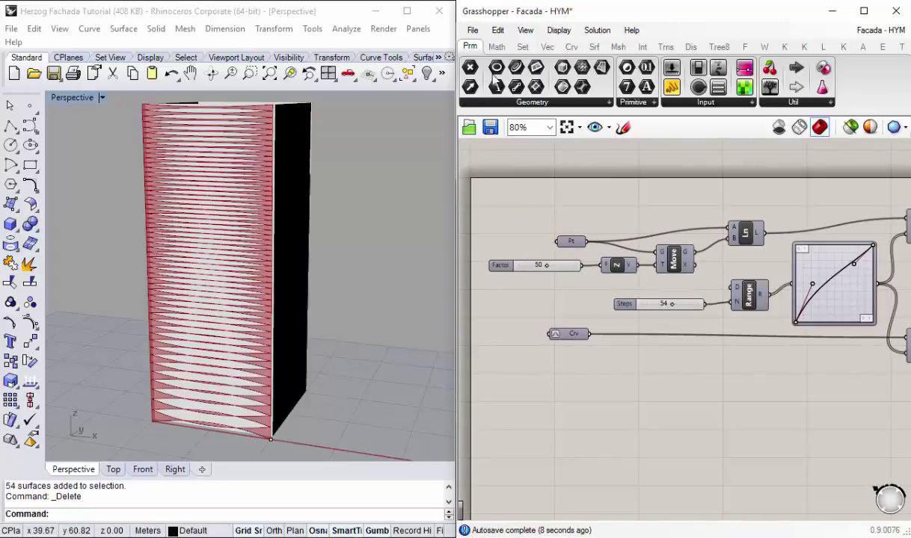
# Step: Start a new, empty Grasshopper document
pyautogui.click(474, 30)
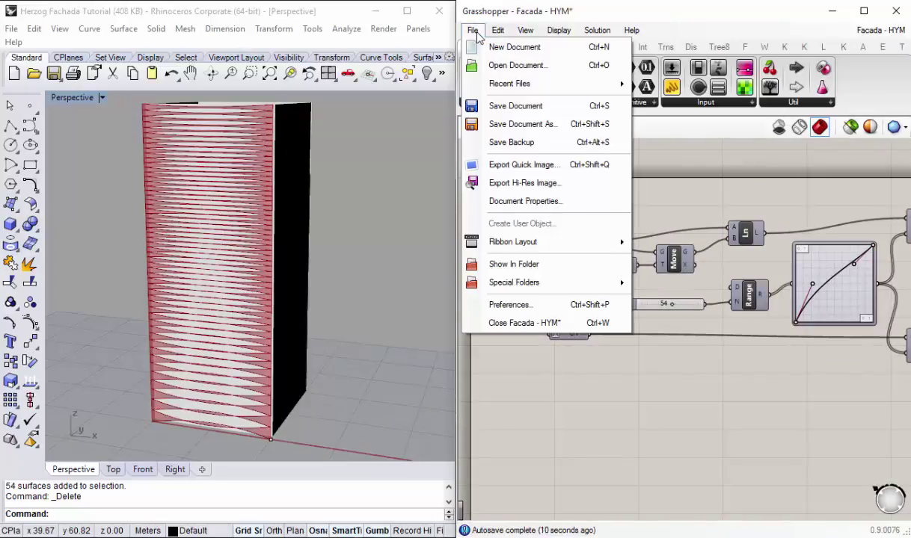
pyautogui.click(529, 50)
pyautogui.moveTo(198, 225)
pyautogui.mouseDown(button='right')
pyautogui.moveTo(230, 254)
pyautogui.moveTo(232, 313)
pyautogui.mouseUp(button='right')
# Step: Select the tower box and orbit around it to inspect it
pyautogui.click(258, 213)
pyautogui.moveTo(315, 311)
pyautogui.mouseDown(button='right')
pyautogui.moveTo(330, 295)
pyautogui.moveTo(256, 315)
pyautogui.moveTo(243, 234)
pyautogui.moveTo(294, 262)
pyautogui.mouseUp(button='right')
pyautogui.moveTo(234, 316)
pyautogui.mouseDown(button='right')
pyautogui.moveTo(240, 325)
pyautogui.moveTo(258, 313)
pyautogui.mouseUp(button='right')
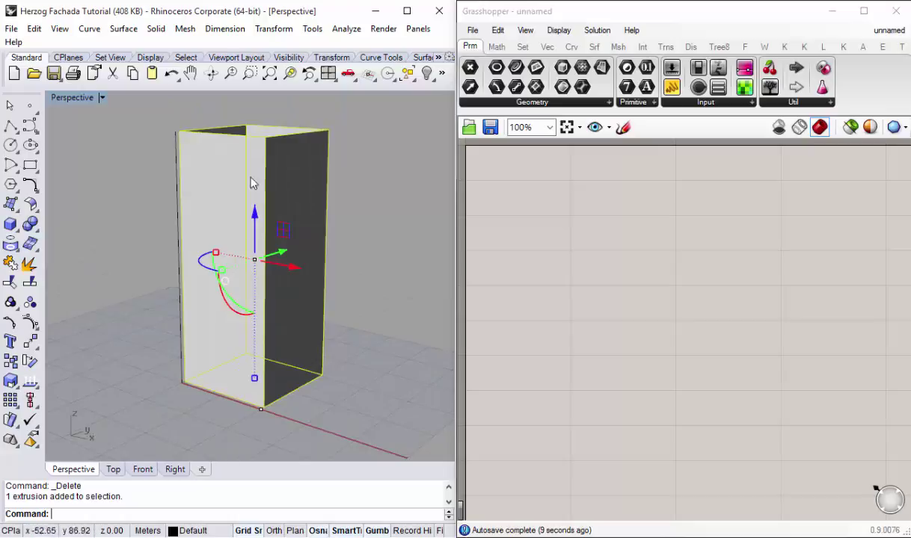
pyautogui.scroll(2, 171, 354)
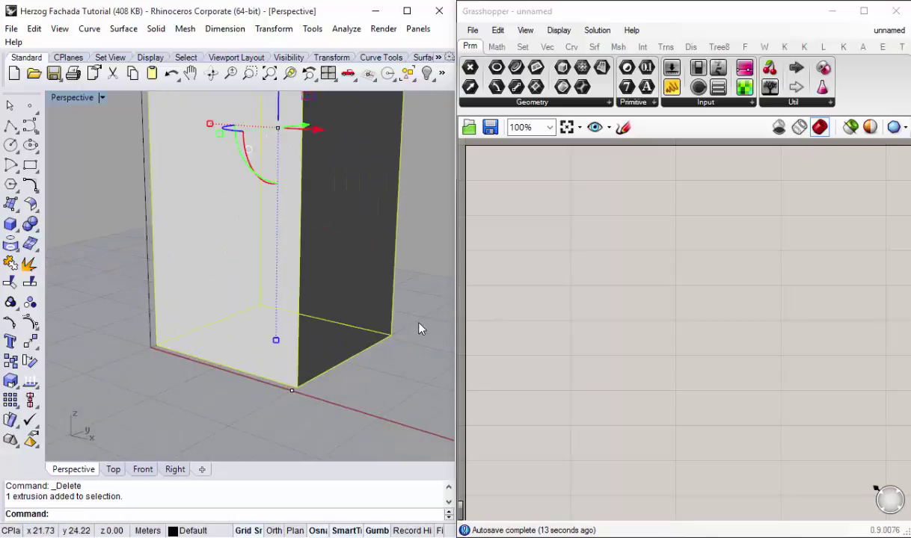
pyautogui.scroll(-2, 337, 394)
pyautogui.scroll(-3, 323, 219)
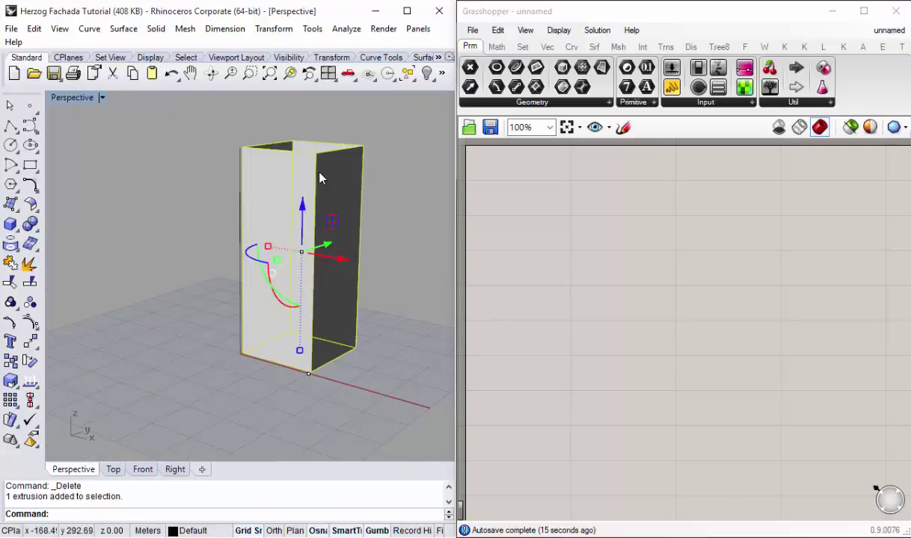
# Step: Deselect the box, view its open top, and select the corner point
pyautogui.click(367, 175)
pyautogui.moveTo(262, 244); pyautogui.dragTo(348, 353, button='right')
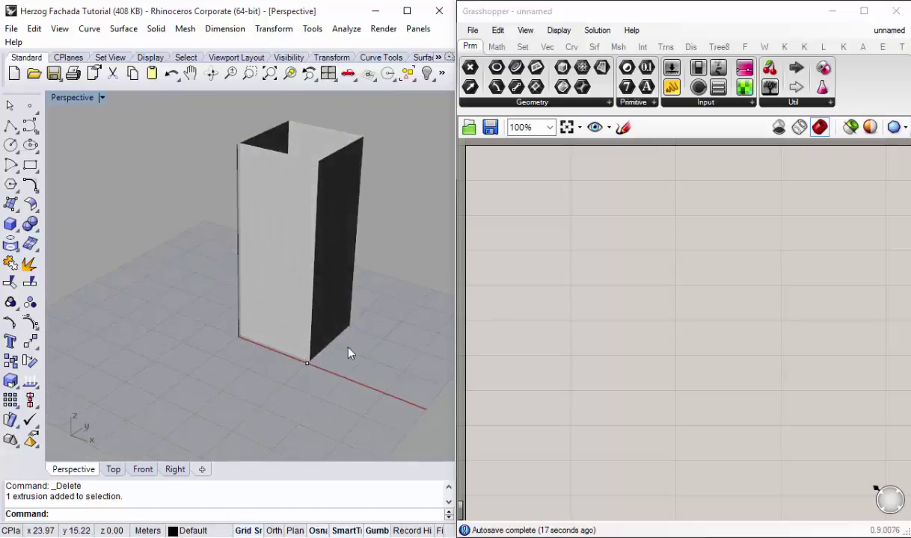
pyautogui.scroll(3, 329, 362)
pyautogui.click(282, 355)
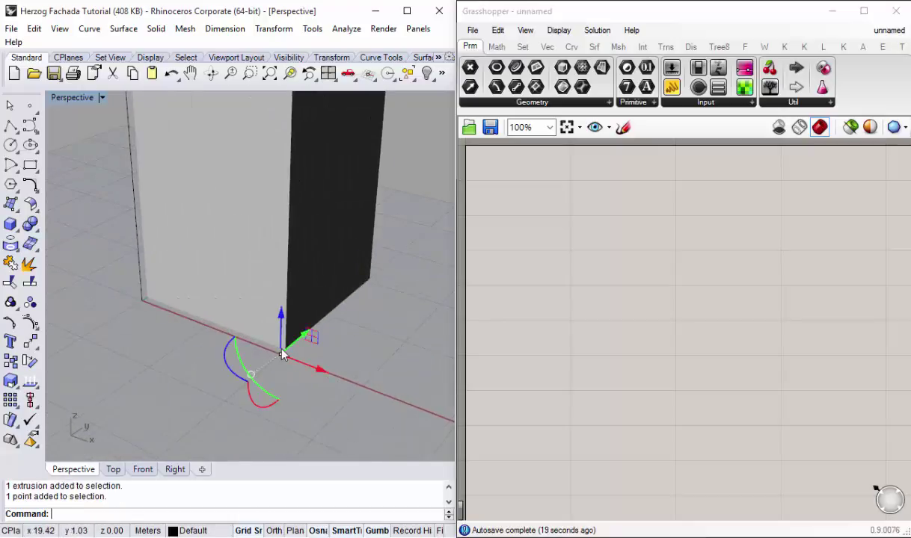
pyautogui.scroll(2, 279, 371)
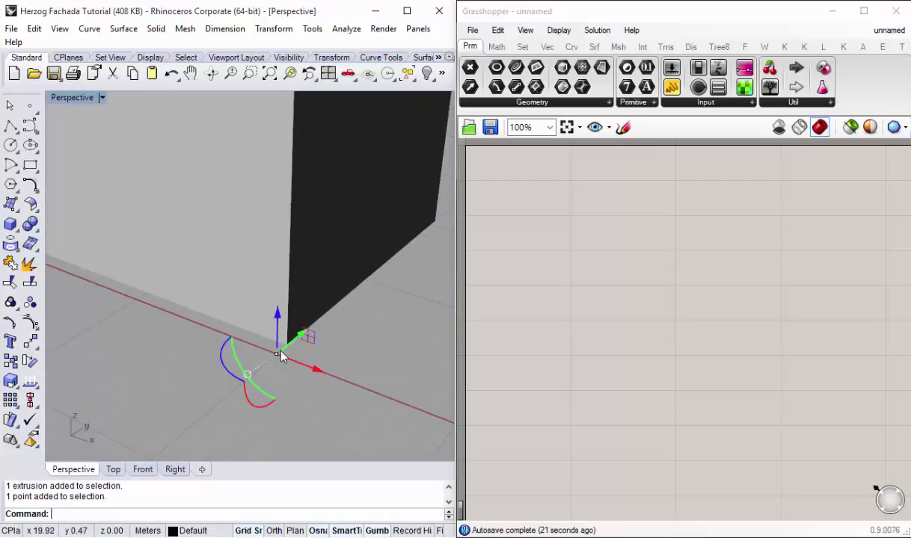
pyautogui.scroll(-2, 282, 362)
pyautogui.scroll(-3, 288, 370)
pyautogui.scroll(-1, 293, 372)
pyautogui.scroll(3, 291, 372)
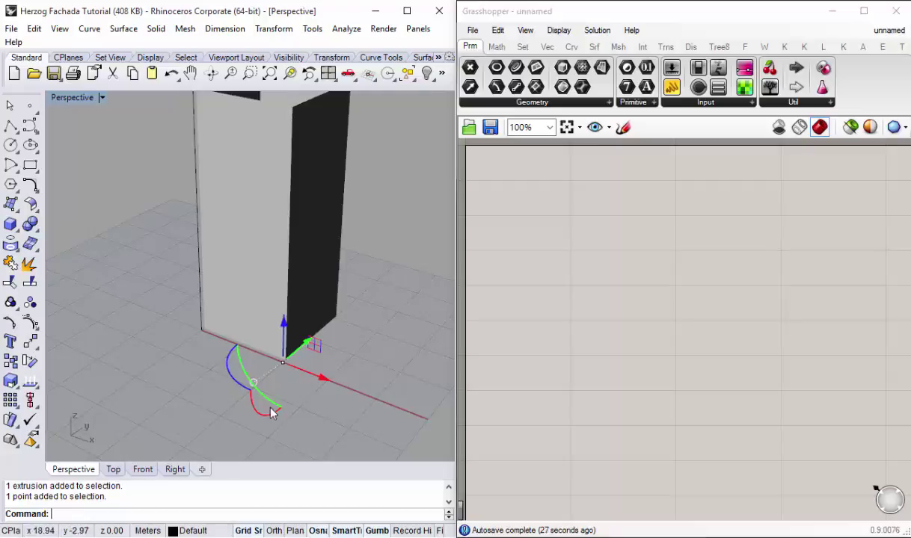
pyautogui.scroll(-2, 314, 265)
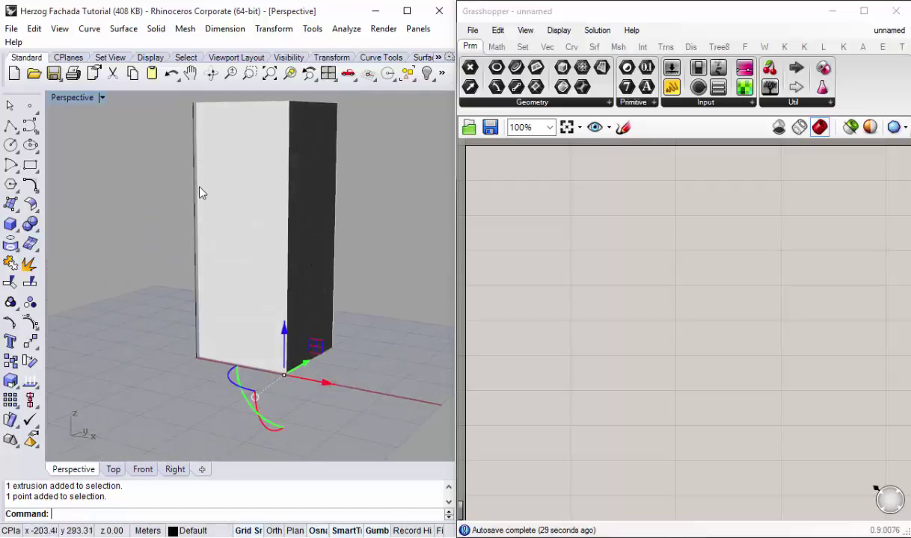
# Step: Locate the box's vertical edge curves, selecting and deselecting one while orbiting
pyautogui.keyDown('ctrl'); pyautogui.keyDown('shift'); pyautogui.click(194, 187); pyautogui.keyUp('shift'); pyautogui.keyUp('ctrl')
pyautogui.moveTo(198, 254)
pyautogui.mouseDown(button='right')
pyautogui.moveTo(252, 269)
pyautogui.moveTo(184, 260)
pyautogui.moveTo(177, 269)
pyautogui.moveTo(209, 274)
pyautogui.moveTo(210, 252)
pyautogui.mouseUp(button='right')
pyautogui.scroll(-2, 209, 252)
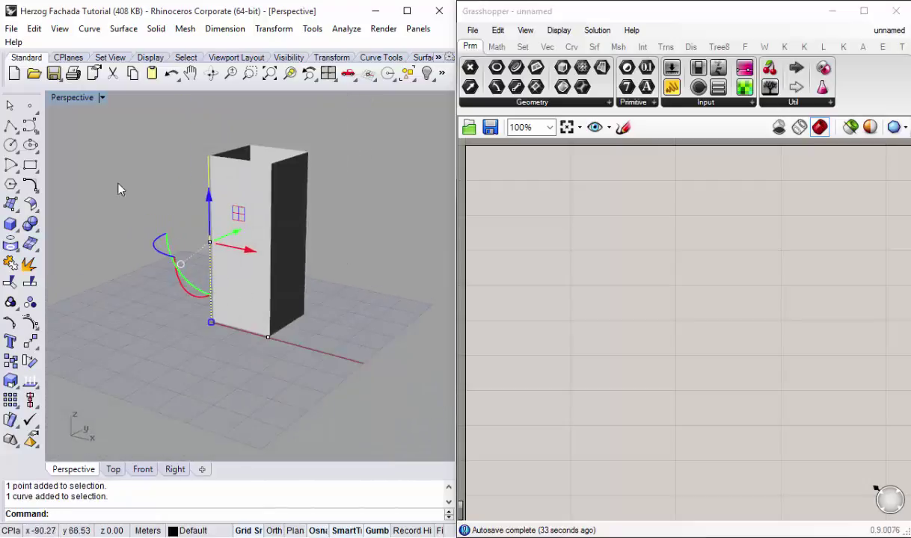
pyautogui.click(202, 217)
pyautogui.scroll(2, 195, 213)
pyautogui.moveTo(184, 206)
pyautogui.mouseDown(button='right')
pyautogui.moveTo(249, 284)
pyautogui.moveTo(218, 263)
pyautogui.mouseUp(button='right')
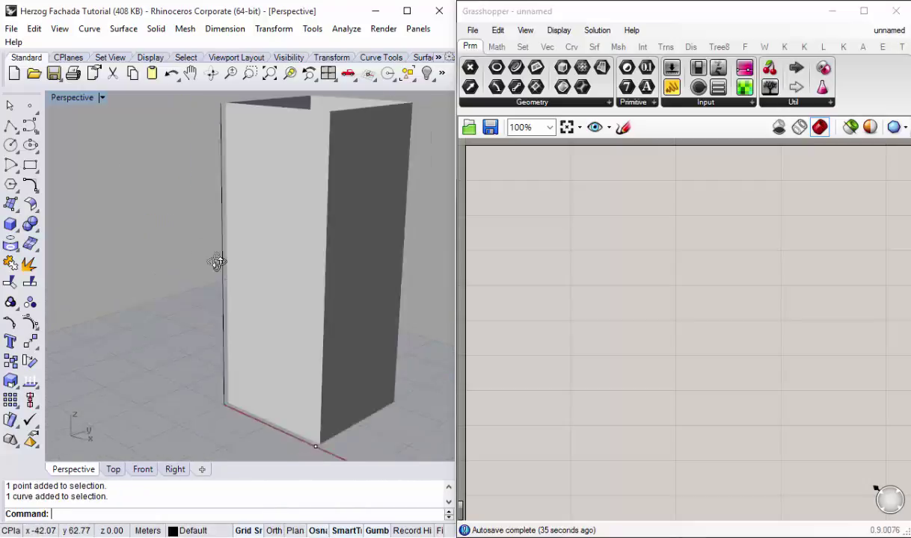
pyautogui.scroll(2, 257, 282)
pyautogui.scroll(-2, 258, 283)
pyautogui.moveTo(263, 311); pyautogui.dragTo(264, 331, button='right')
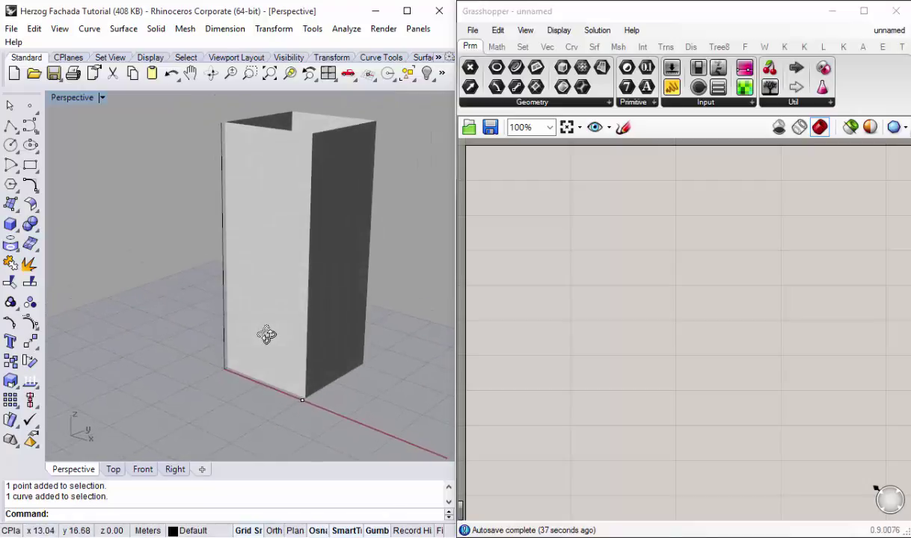
pyautogui.scroll(3, 230, 408)
pyautogui.scroll(2, 231, 406)
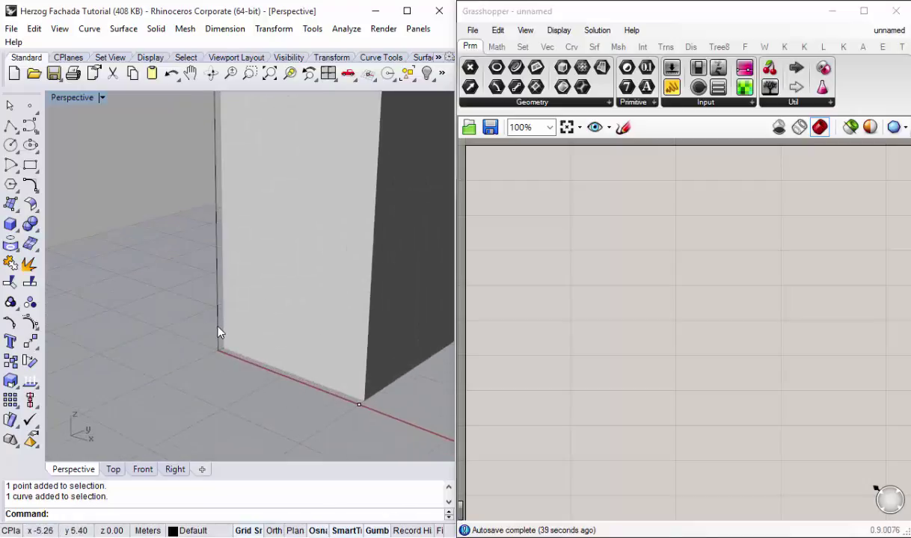
# Step: Select the stray vertical curve at the box corner and delete it
pyautogui.click(219, 334)
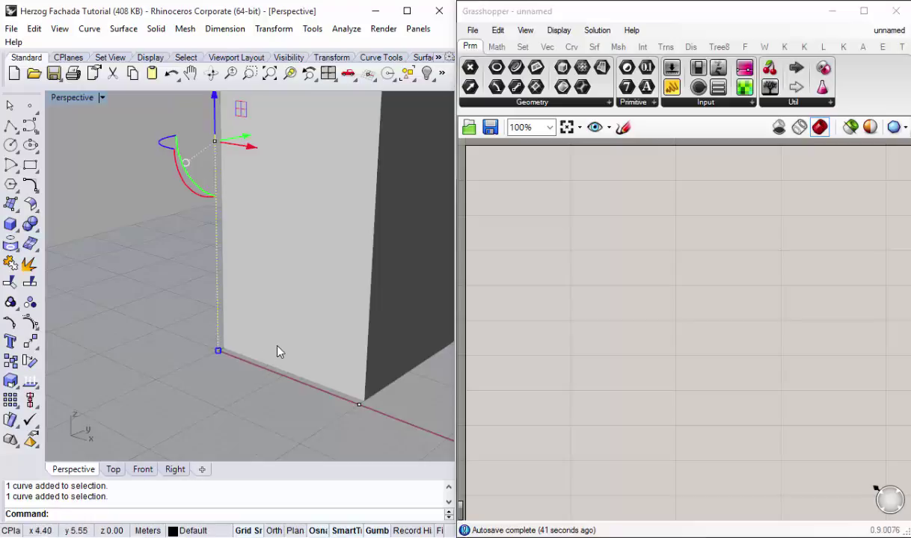
pyautogui.press('Delete')
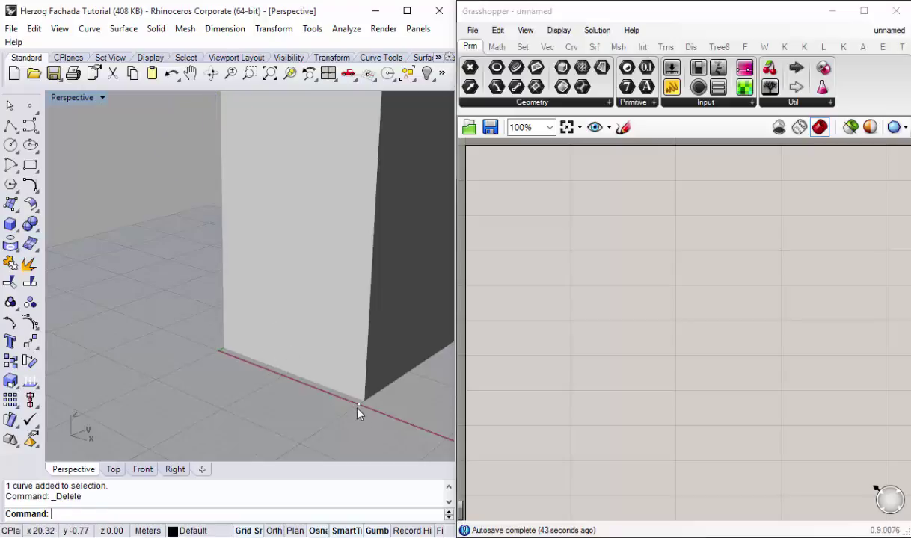
pyautogui.click(358, 407)
pyautogui.scroll(-2, 282, 351)
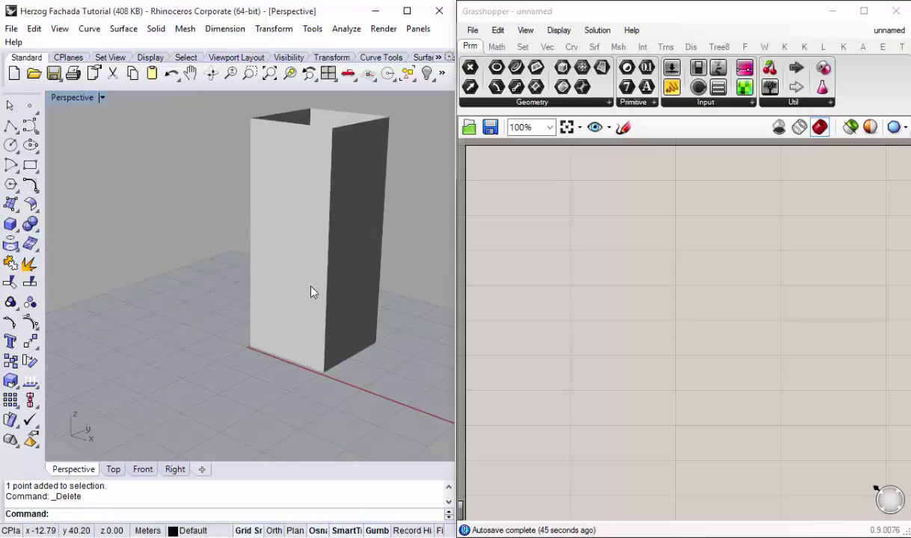
pyautogui.moveTo(313, 291)
pyautogui.mouseDown(button='right')
pyautogui.moveTo(300, 220)
pyautogui.moveTo(229, 311)
pyautogui.moveTo(294, 379)
pyautogui.moveTo(305, 410)
pyautogui.moveTo(274, 372)
pyautogui.mouseUp(button='right')
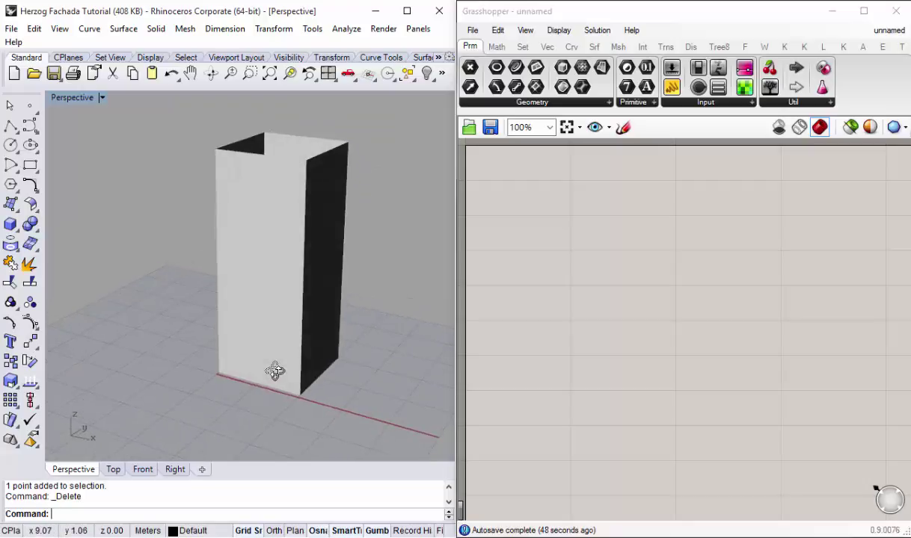
# Step: Draw a control point curve from the left corner's bottom end to its top end
pyautogui.click(28, 128)
pyautogui.scroll(3, 228, 366)
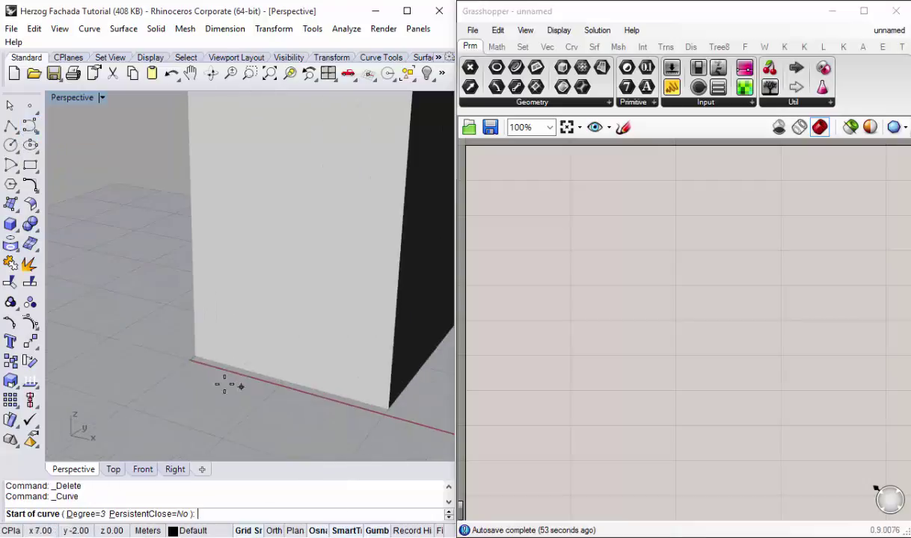
pyautogui.click(194, 355)
pyautogui.scroll(-3, 196, 363)
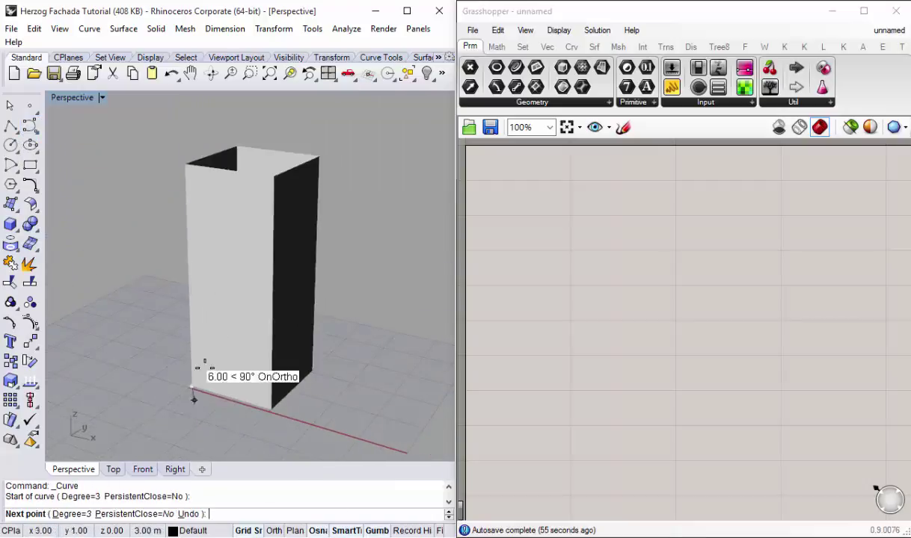
pyautogui.click(183, 163)
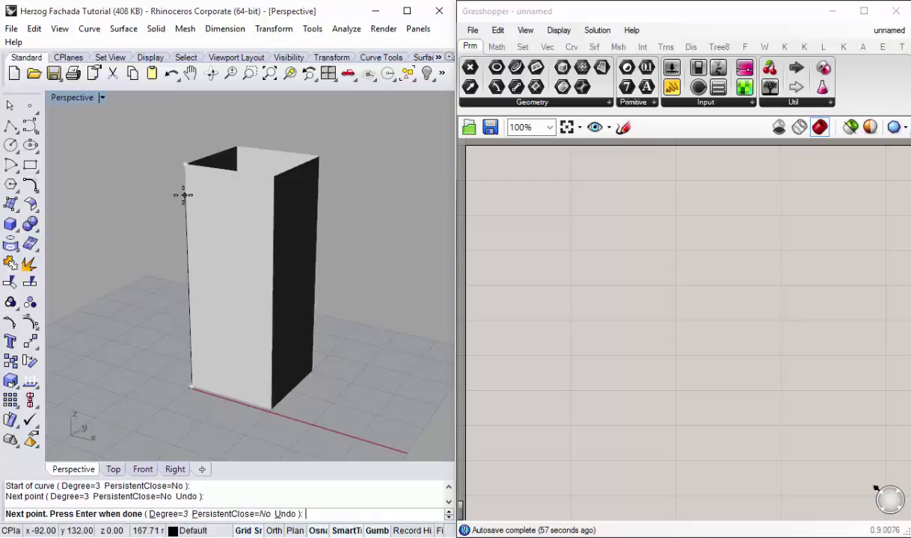
pyautogui.press('Return')
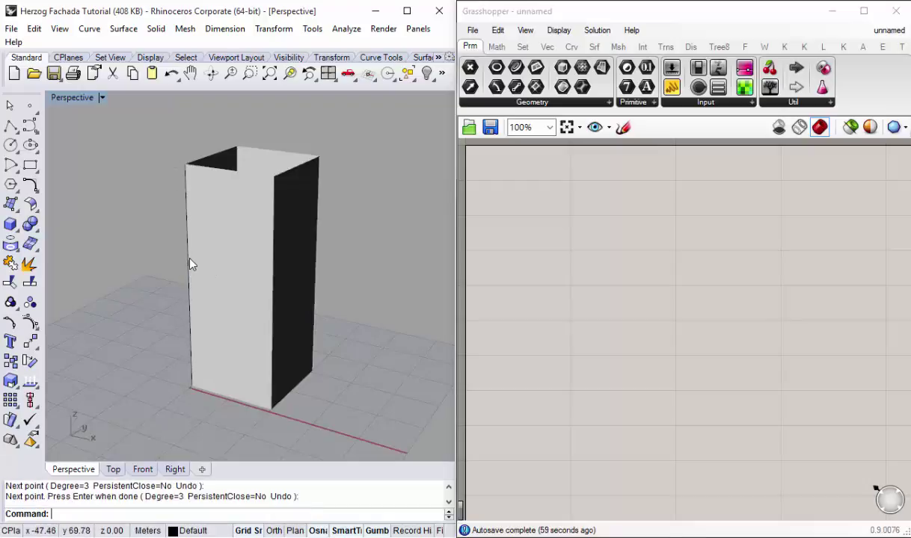
pyautogui.scroll(2, 271, 417)
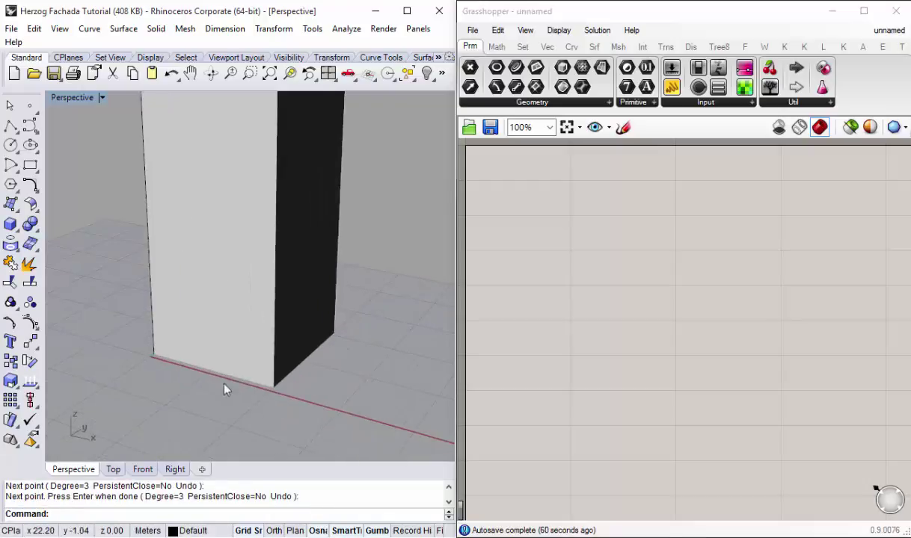
# Step: Place a single point at the wall's bottom endpoint
pyautogui.click(29, 109)
pyautogui.scroll(2, 256, 388)
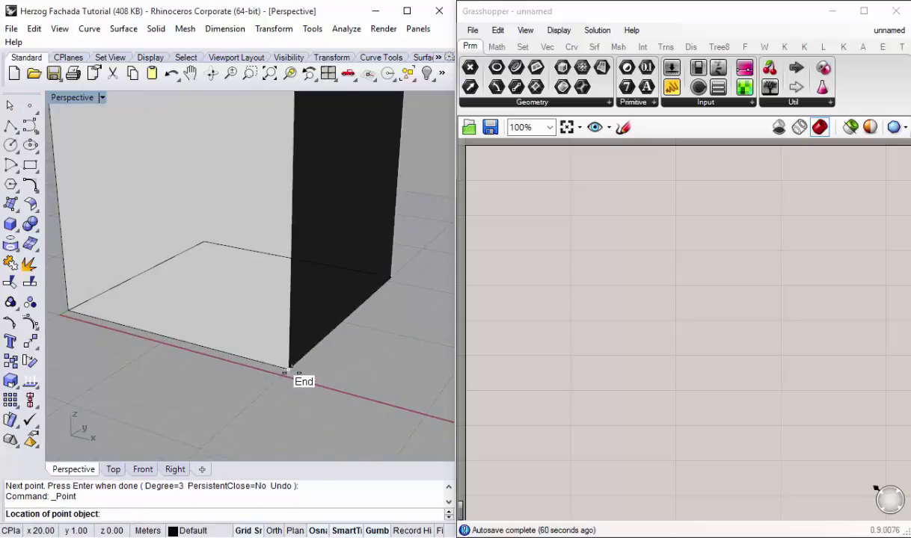
pyautogui.click(289, 369)
pyautogui.click(10, 105)
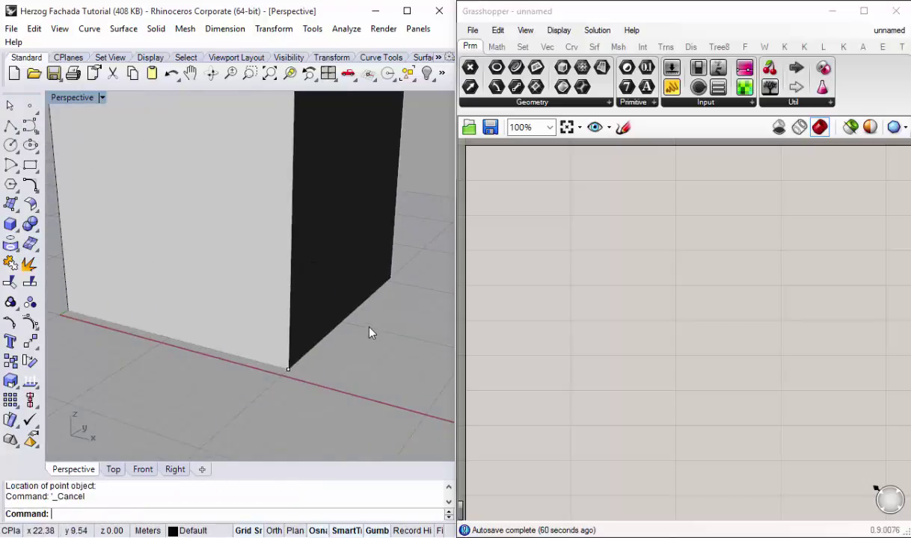
# Step: Select the point among the overlapping corner objects and move it along Y with the gumball
pyautogui.scroll(2, 329, 344)
pyautogui.scroll(2, 325, 355)
pyautogui.scroll(2, 340, 336)
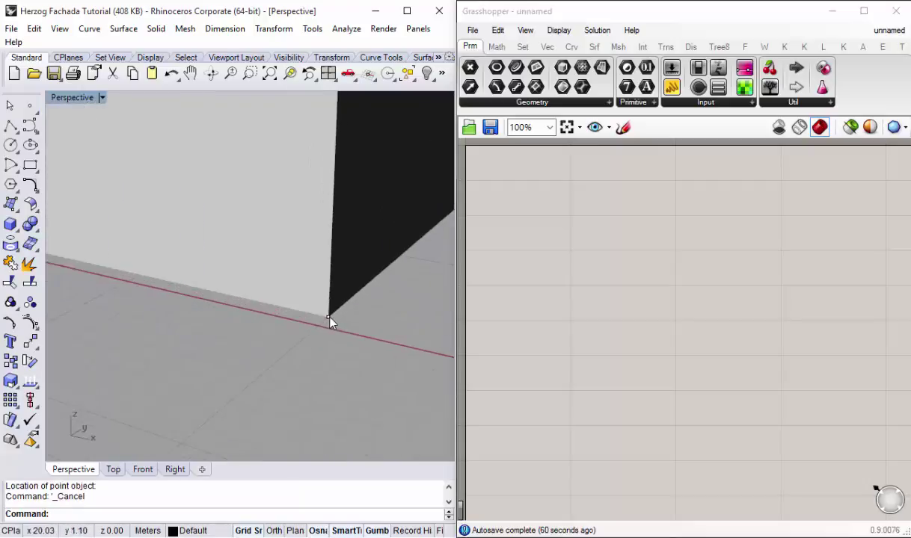
pyautogui.click(329, 318)
pyautogui.click(368, 354)
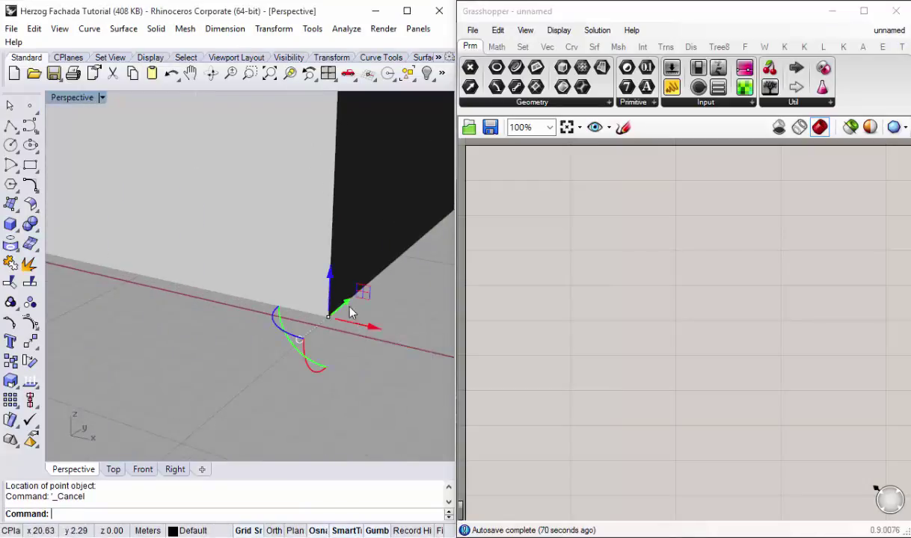
pyautogui.moveTo(350, 308); pyautogui.dragTo(315, 321)
pyautogui.scroll(-2, 315, 322)
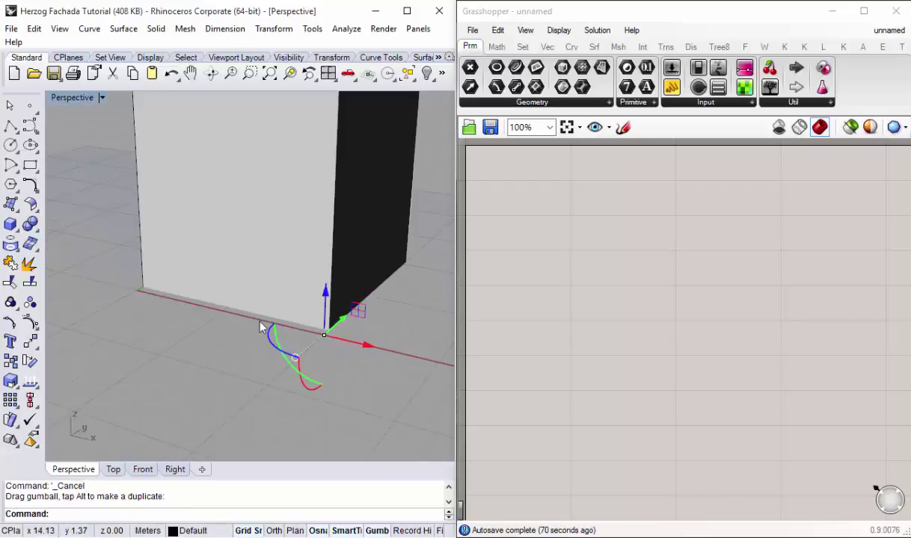
# Step: Select the vertical corner curve and shift it slightly left with the gumball
pyautogui.moveTo(168, 309)
pyautogui.mouseDown(button='right')
pyautogui.moveTo(91, 290)
pyautogui.moveTo(168, 293)
pyautogui.mouseUp(button='right')
pyautogui.click(183, 301)
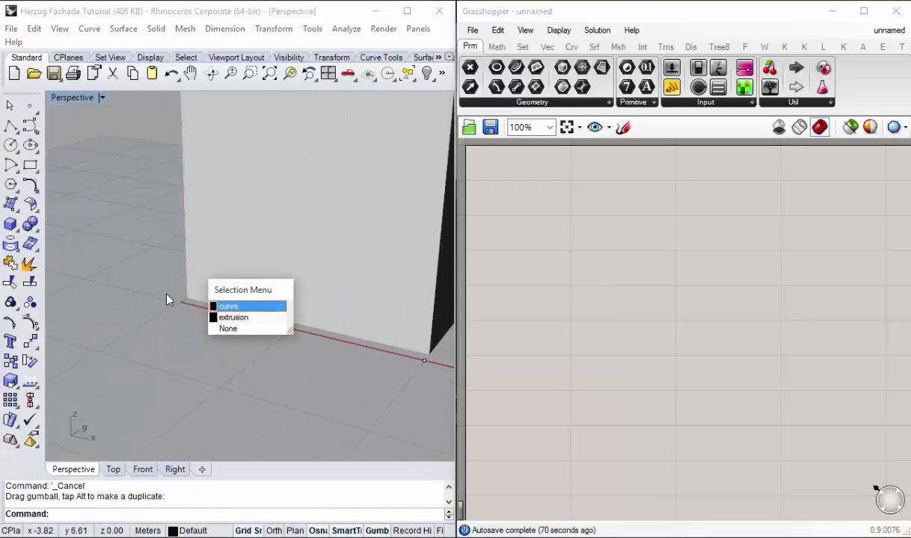
pyautogui.click(224, 317)
pyautogui.scroll(-3, 186, 300)
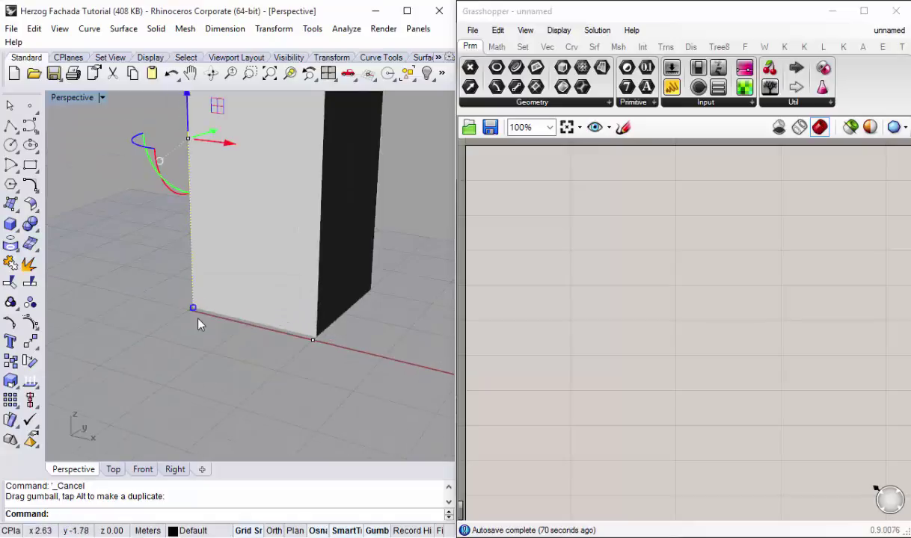
pyautogui.moveTo(188, 302)
pyautogui.mouseDown(button='right')
pyautogui.moveTo(173, 237)
pyautogui.moveTo(225, 204)
pyautogui.mouseUp(button='right')
pyautogui.moveTo(224, 203); pyautogui.dragTo(213, 205)
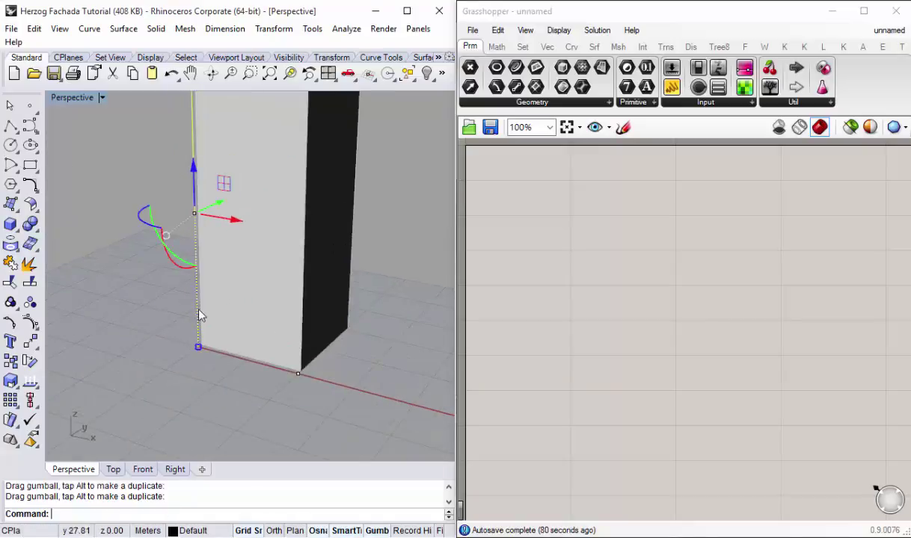
pyautogui.scroll(3, 198, 359)
pyautogui.scroll(-3, 166, 336)
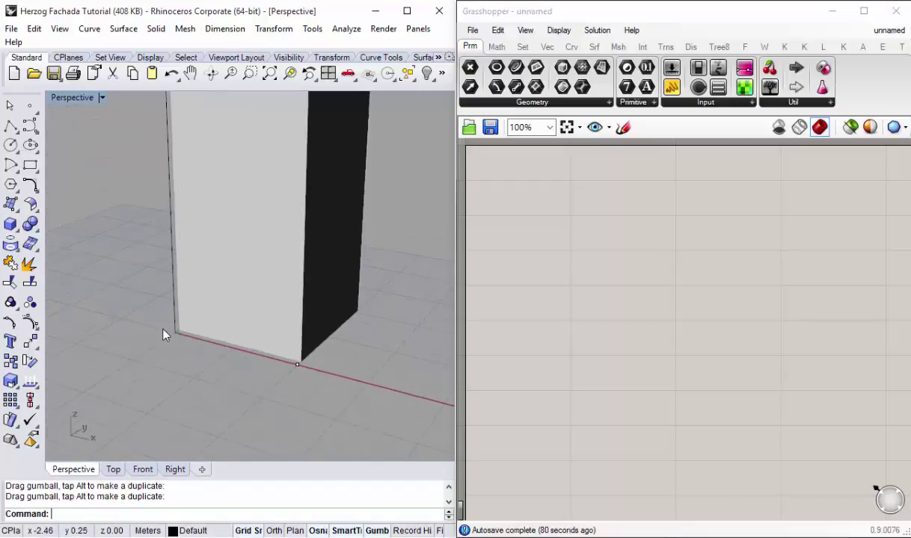
pyautogui.scroll(-2, 191, 352)
pyautogui.scroll(1, 169, 309)
pyautogui.scroll(2, 177, 315)
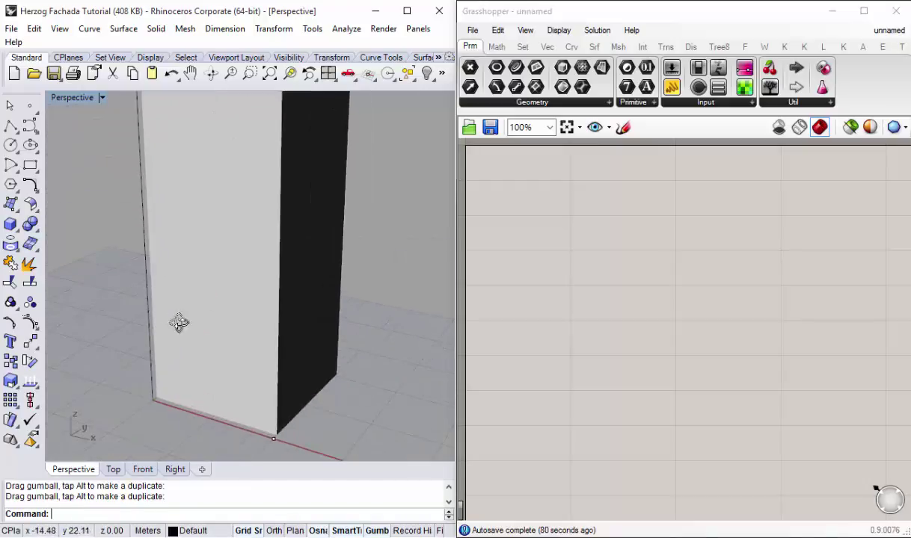
pyautogui.scroll(2, 166, 334)
pyautogui.scroll(-3, 161, 302)
pyautogui.scroll(1, 195, 299)
pyautogui.scroll(1, 195, 298)
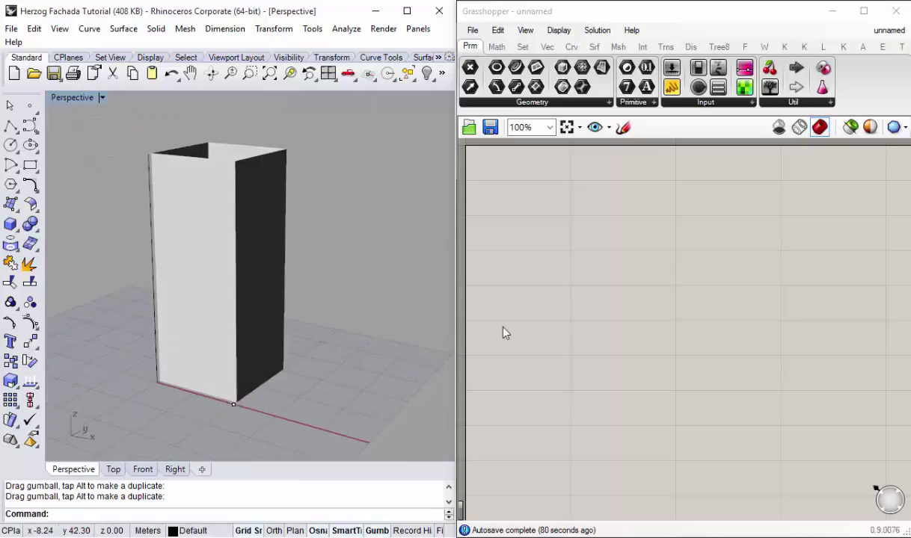
pyautogui.click(504, 331)
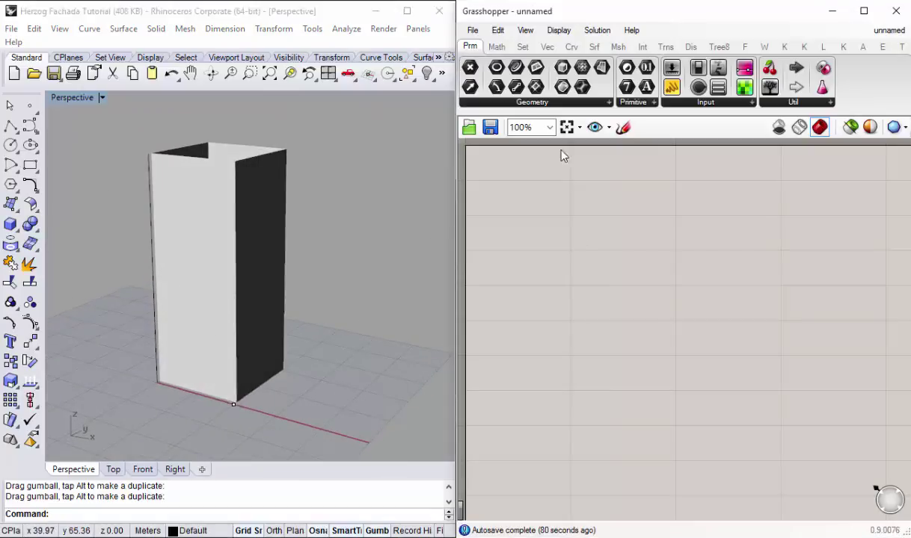
# Step: Add a Pt parameter and set it to the box's bottom corner point
pyautogui.click(470, 67)
pyautogui.click(566, 248)
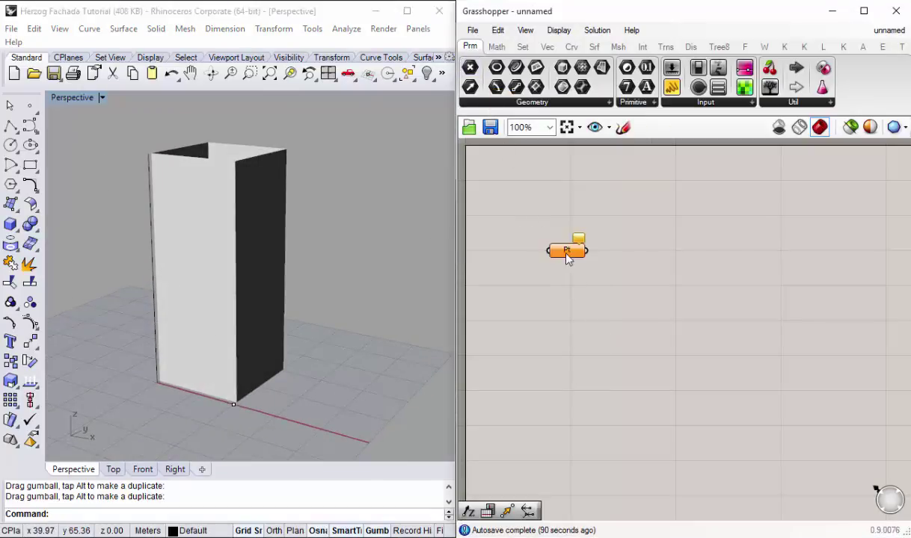
pyautogui.moveTo(566, 249); pyautogui.dragTo(566, 217)
pyautogui.rightClick(566, 216)
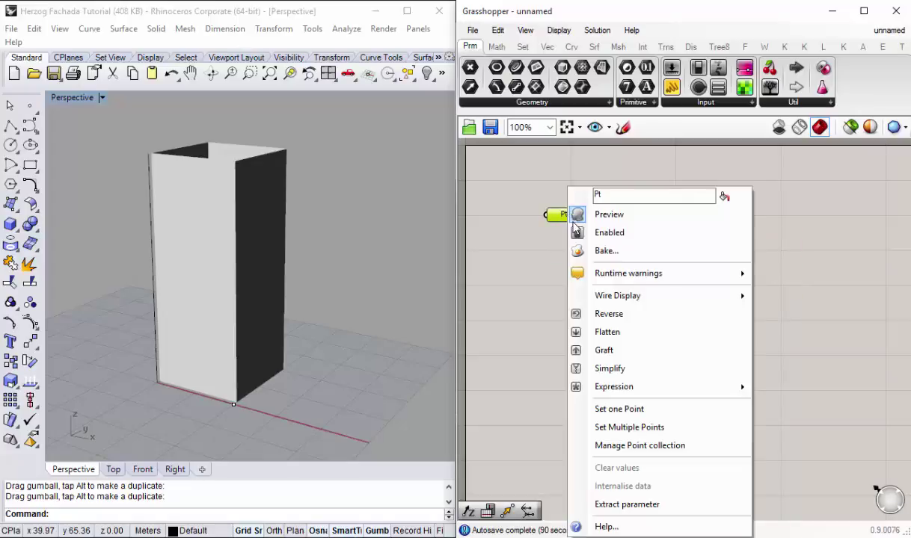
pyautogui.click(623, 409)
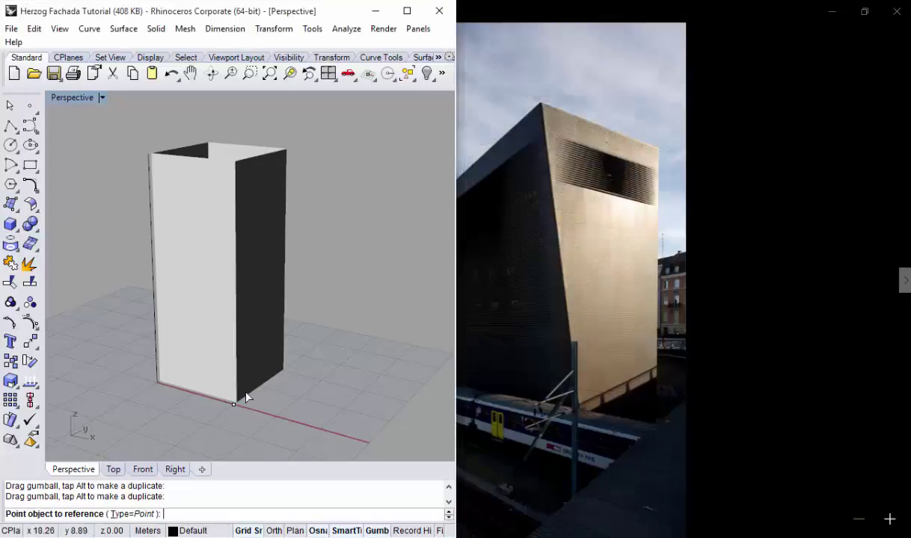
pyautogui.click(233, 404)
pyautogui.click(587, 284)
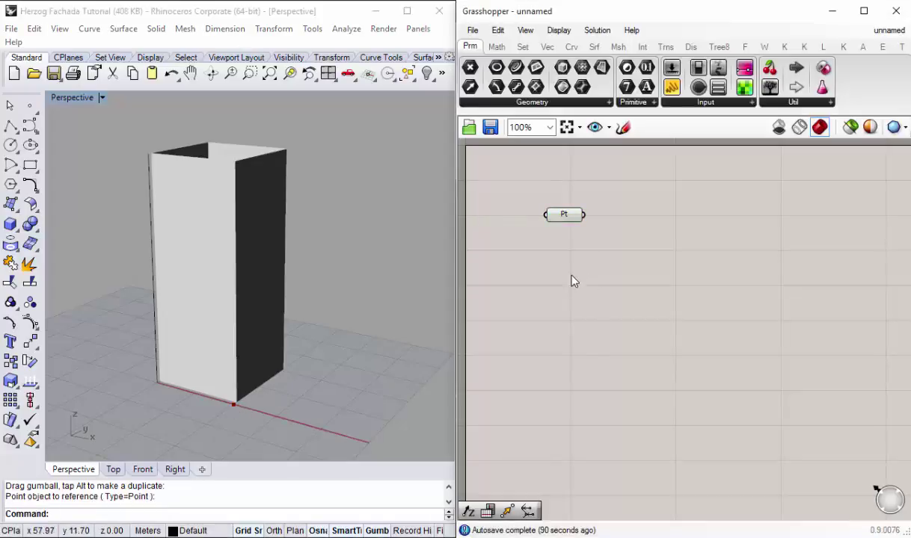
# Step: Add a Crv parameter below Pt referencing the box's left vertical edge
pyautogui.click(533, 105)
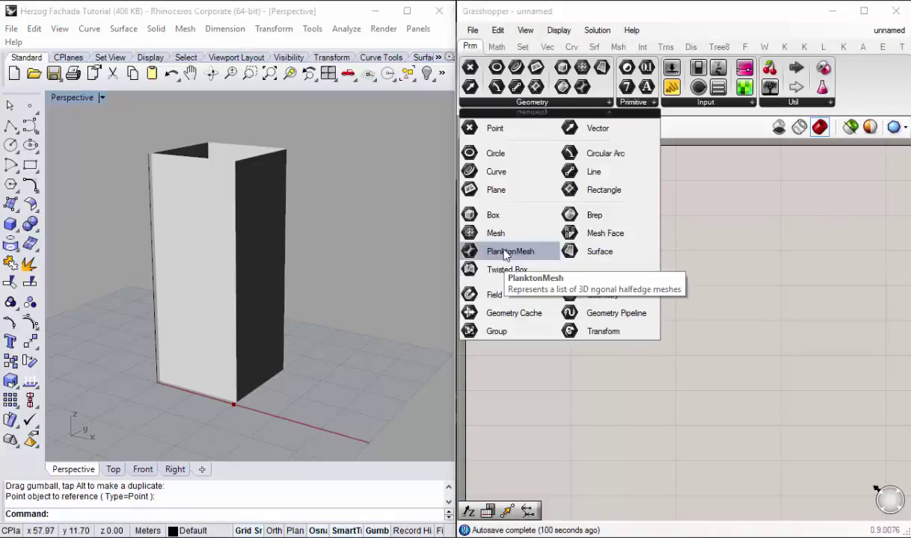
pyautogui.moveTo(503, 175); pyautogui.dragTo(572, 308)
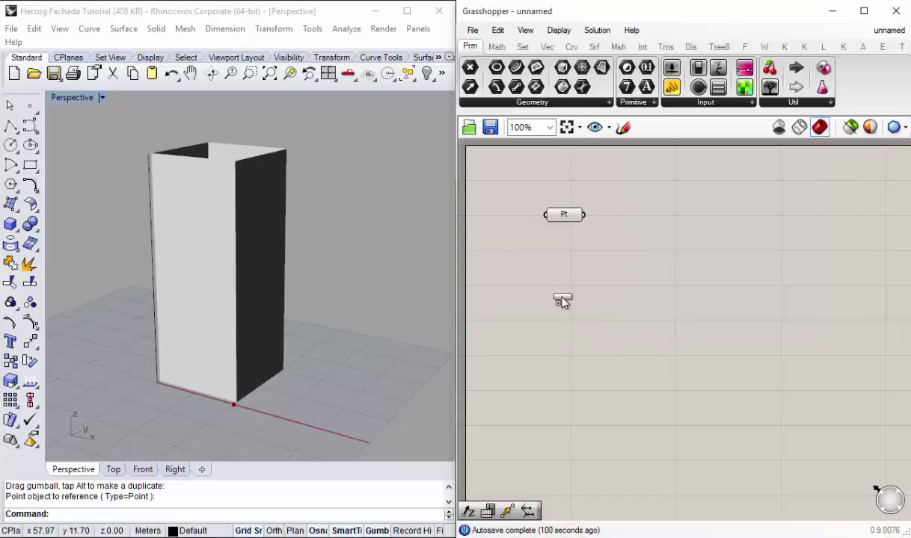
pyautogui.rightClick(561, 304)
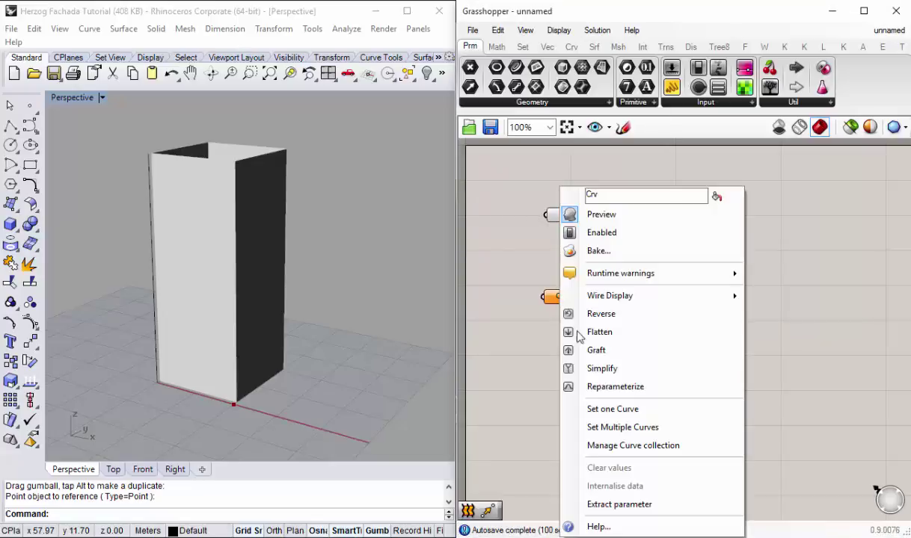
pyautogui.click(634, 427)
pyautogui.click(153, 169)
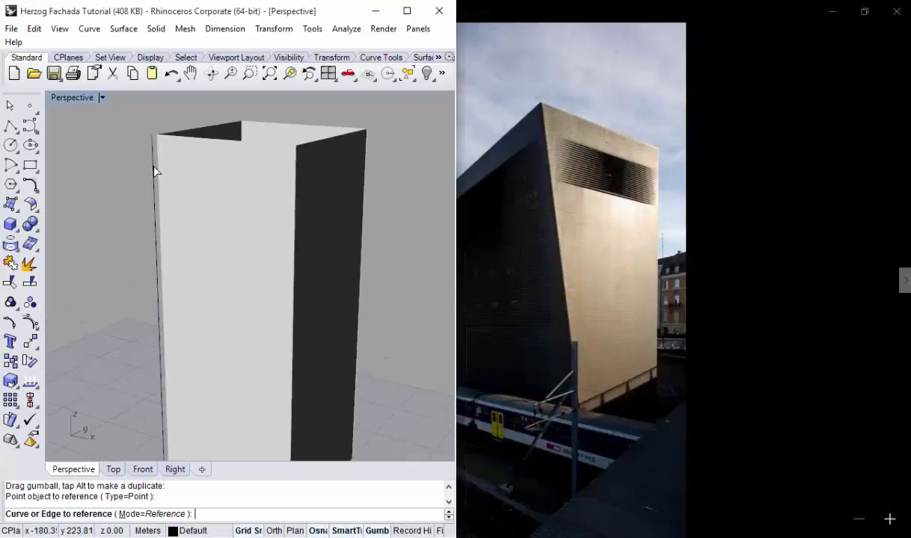
pyautogui.press('Return')
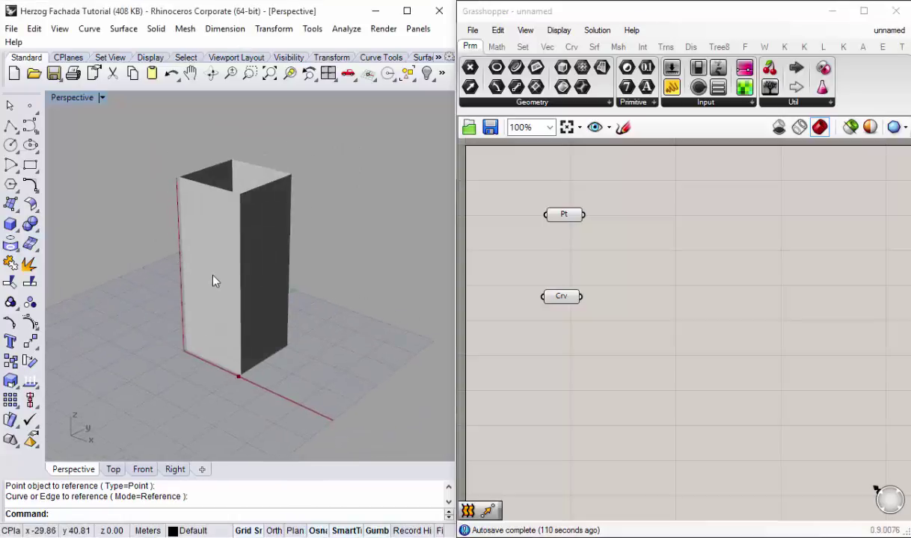
pyautogui.scroll(2, 214, 281)
pyautogui.moveTo(691, 391); pyautogui.dragTo(532, 193)
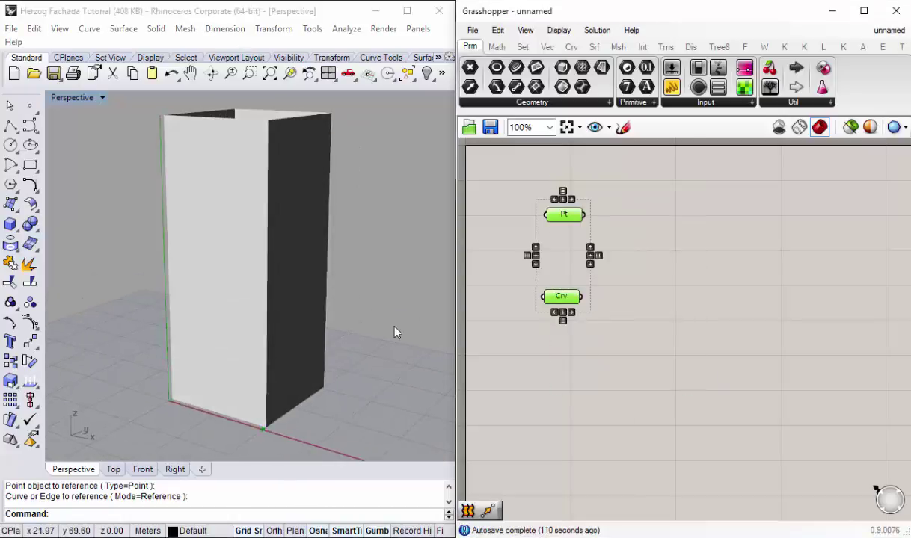
pyautogui.click(830, 406)
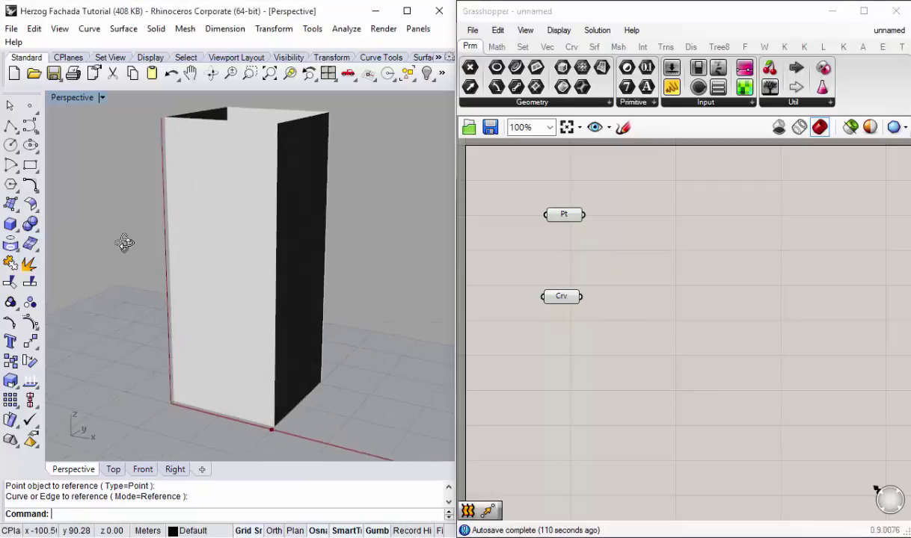
pyautogui.moveTo(112, 244); pyautogui.dragTo(169, 222, button='right')
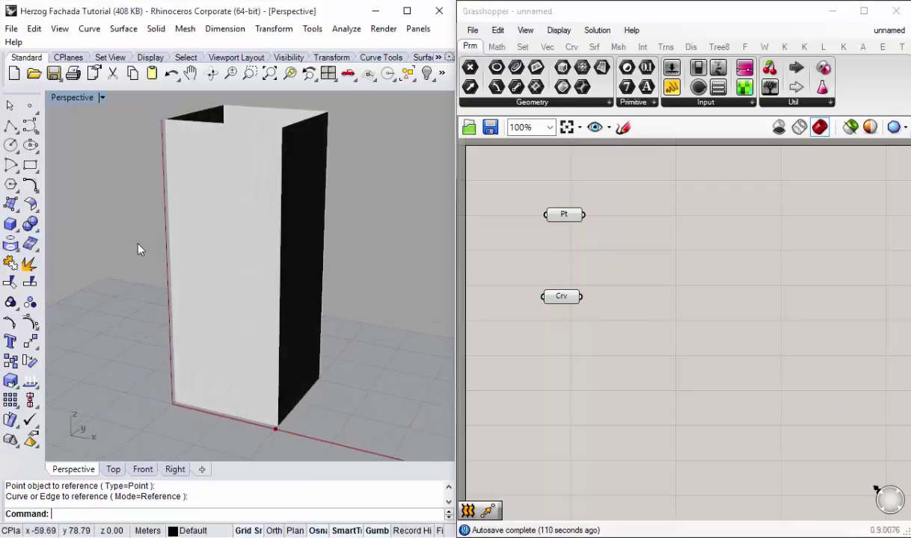
pyautogui.moveTo(544, 290); pyautogui.dragTo(584, 323, button='right')
pyautogui.moveTo(650, 362); pyautogui.dragTo(582, 200)
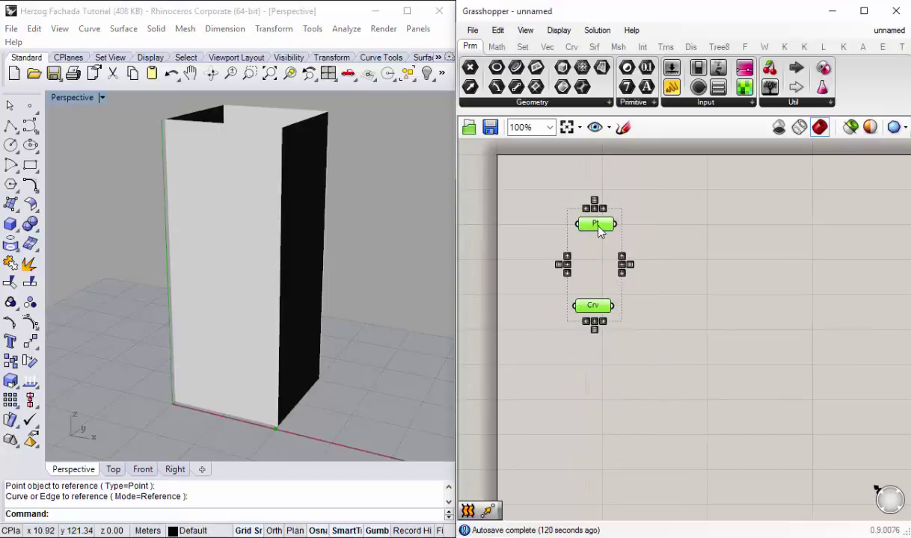
pyautogui.moveTo(608, 255); pyautogui.dragTo(608, 262)
pyautogui.click(647, 233)
pyautogui.moveTo(309, 213)
pyautogui.mouseDown(button='right')
pyautogui.moveTo(277, 294)
pyautogui.moveTo(291, 224)
pyautogui.moveTo(213, 146)
pyautogui.mouseUp(button='right')
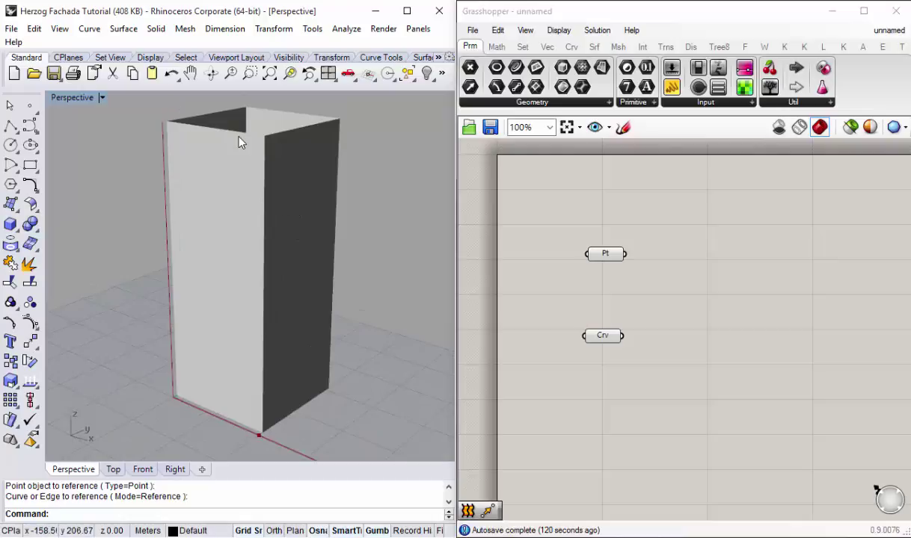
pyautogui.moveTo(256, 193)
pyautogui.mouseDown(button='right')
pyautogui.moveTo(257, 272)
pyautogui.moveTo(297, 283)
pyautogui.mouseUp(button='right')
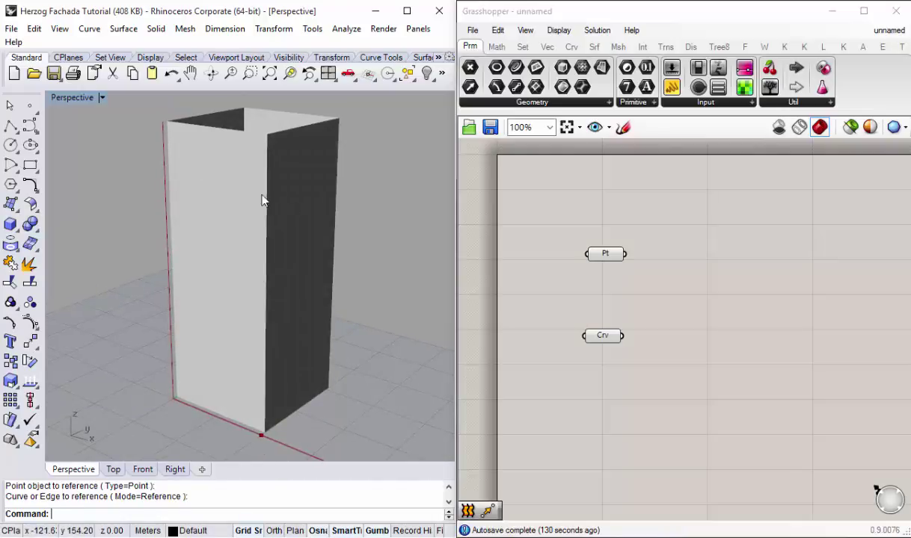
pyautogui.moveTo(252, 189)
pyautogui.mouseDown(button='right')
pyautogui.moveTo(267, 335)
pyautogui.moveTo(299, 340)
pyautogui.moveTo(257, 216)
pyautogui.mouseUp(button='right')
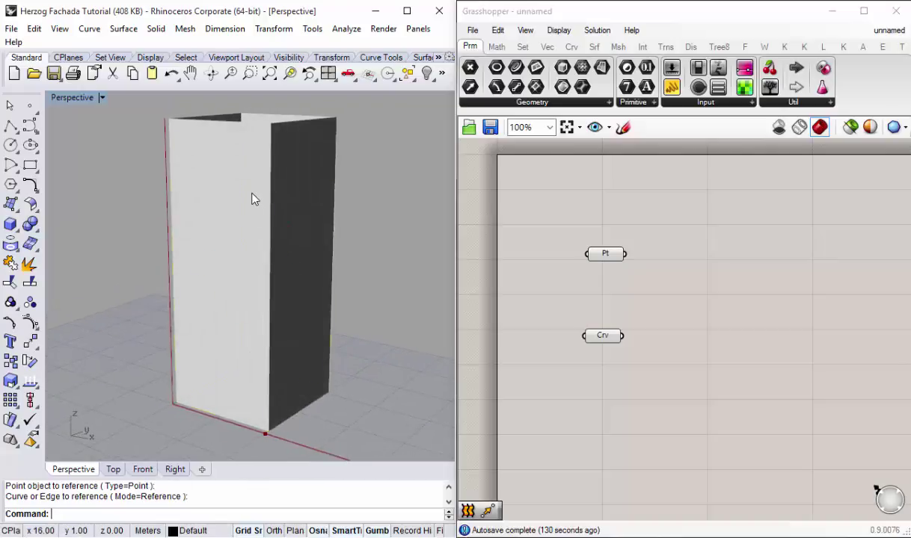
pyautogui.click(252, 198)
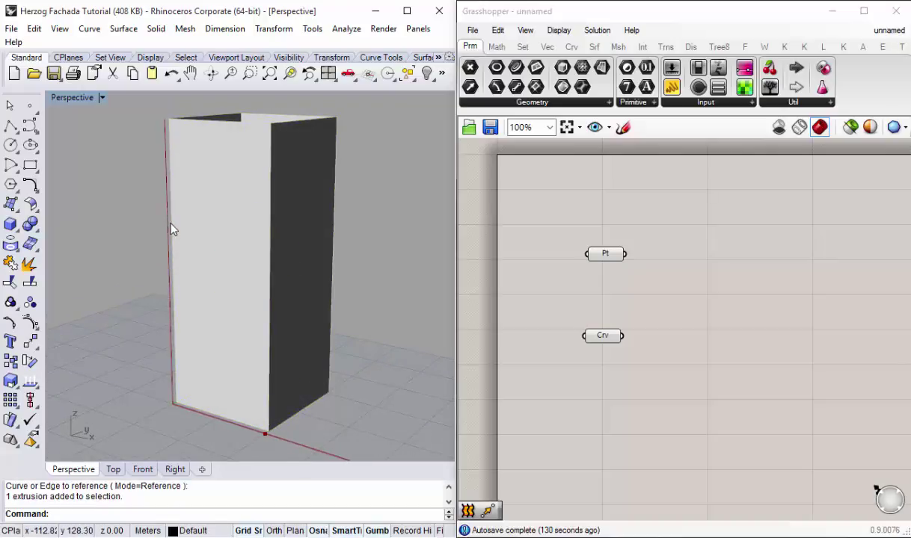
pyautogui.click(598, 300)
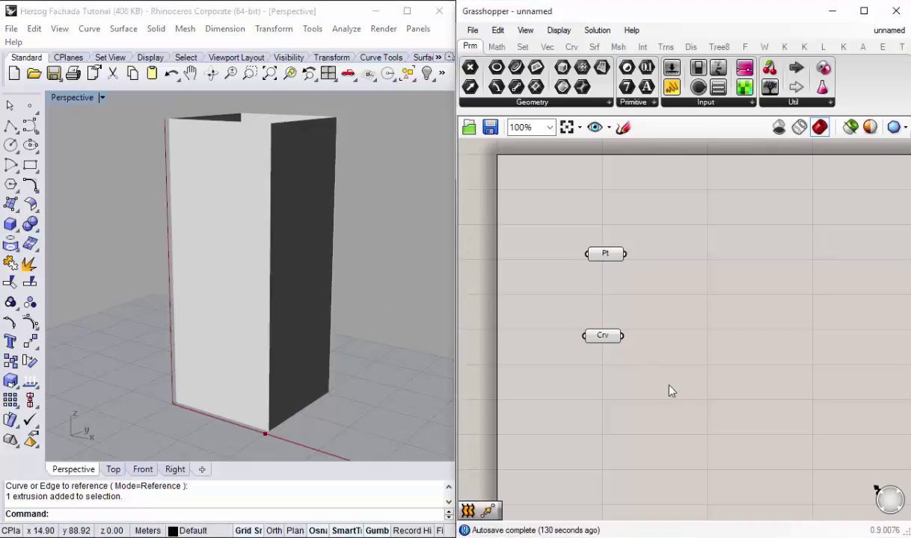
pyautogui.click(604, 338)
# Step: Switch on Reparameterize for the Crv parameter to normalise the referenced corner edge's domain
pyautogui.scroll(4, 604, 338)
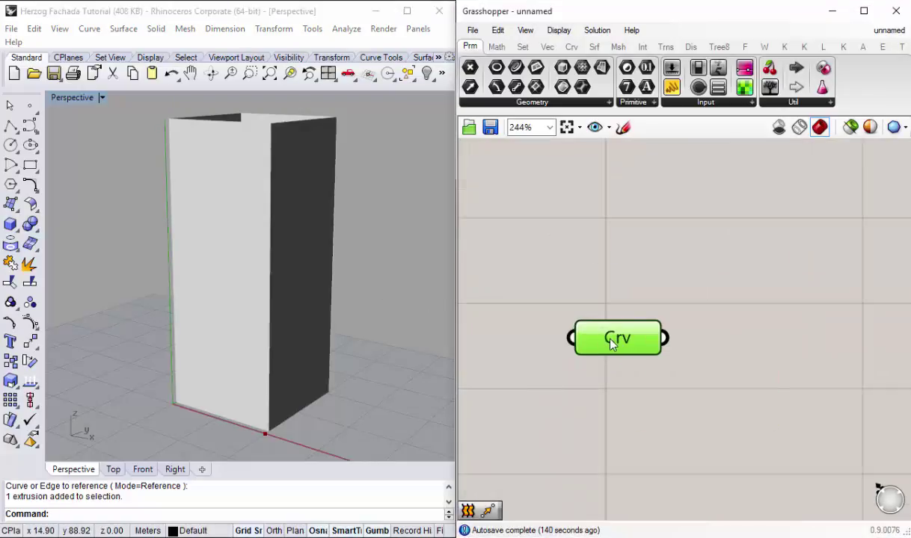
pyautogui.rightClick(589, 341)
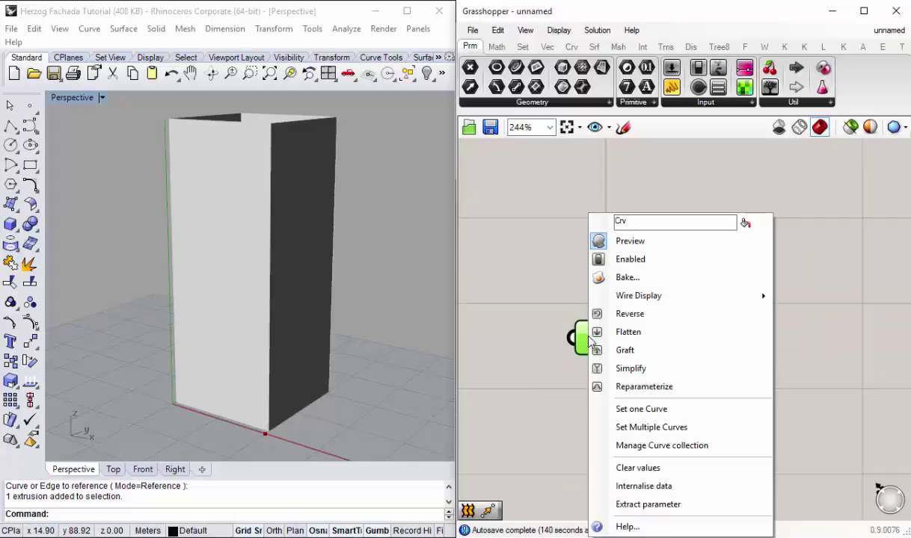
pyautogui.click(648, 388)
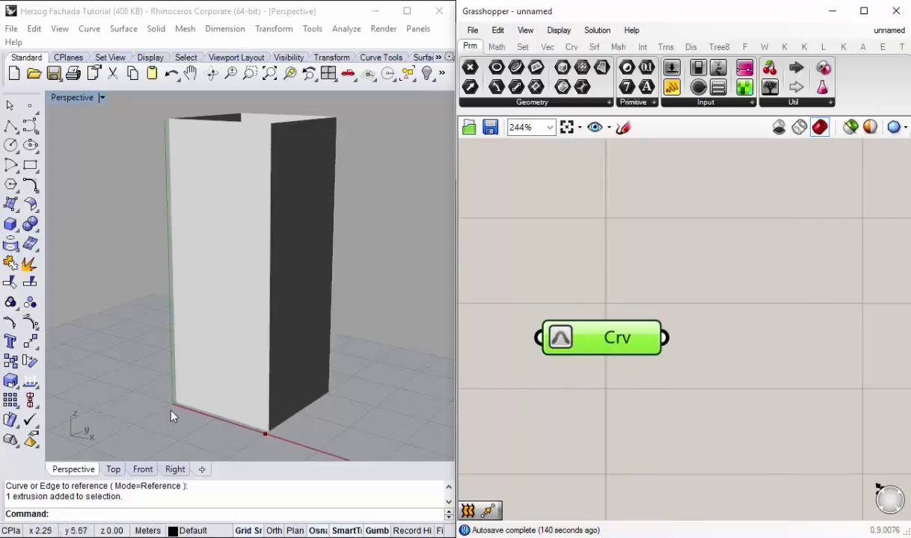
pyautogui.click(589, 263)
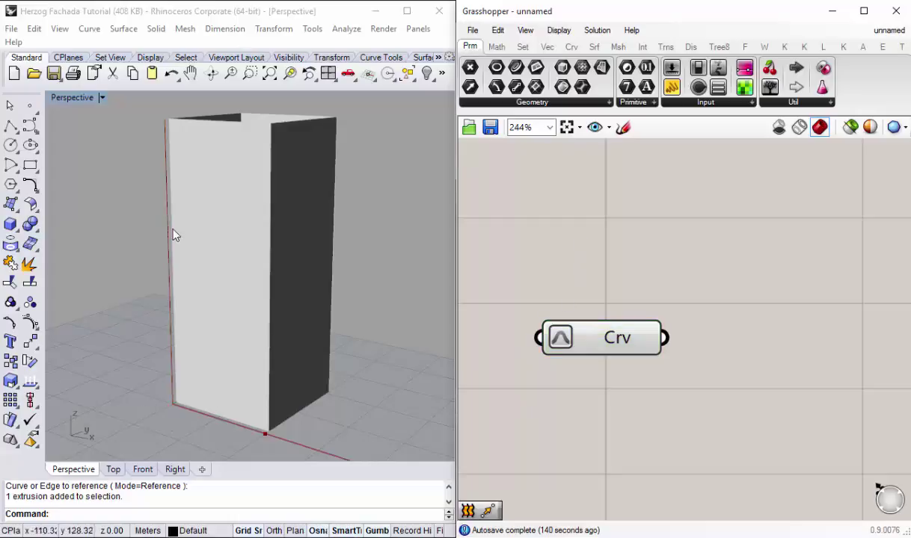
pyautogui.moveTo(173, 236)
pyautogui.mouseDown(button='right')
pyautogui.moveTo(237, 302)
pyautogui.moveTo(204, 293)
pyautogui.mouseUp(button='right')
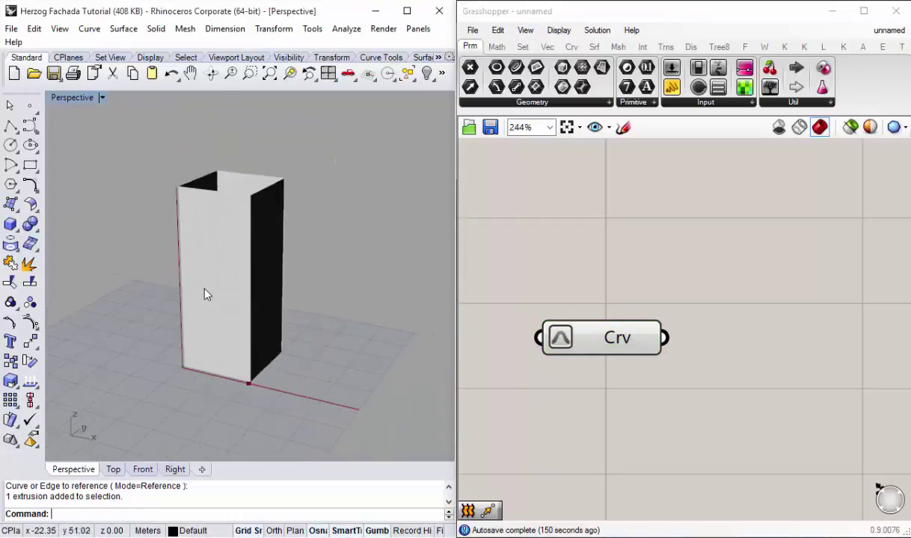
pyautogui.click(616, 262)
pyautogui.scroll(-4, 591, 314)
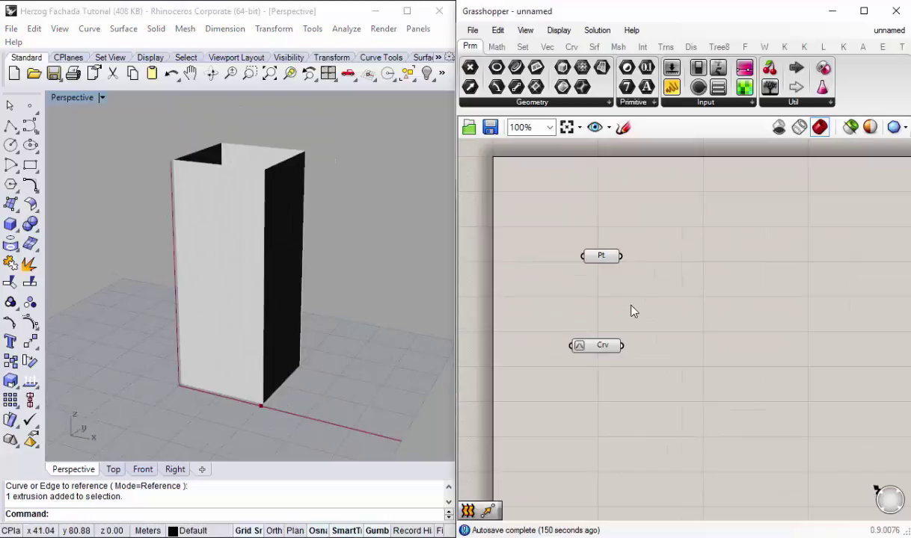
# Step: Add a Move component and feed the Pt point into its geometry input
pyautogui.doubleClick(740, 294)
pyautogui.write('move')
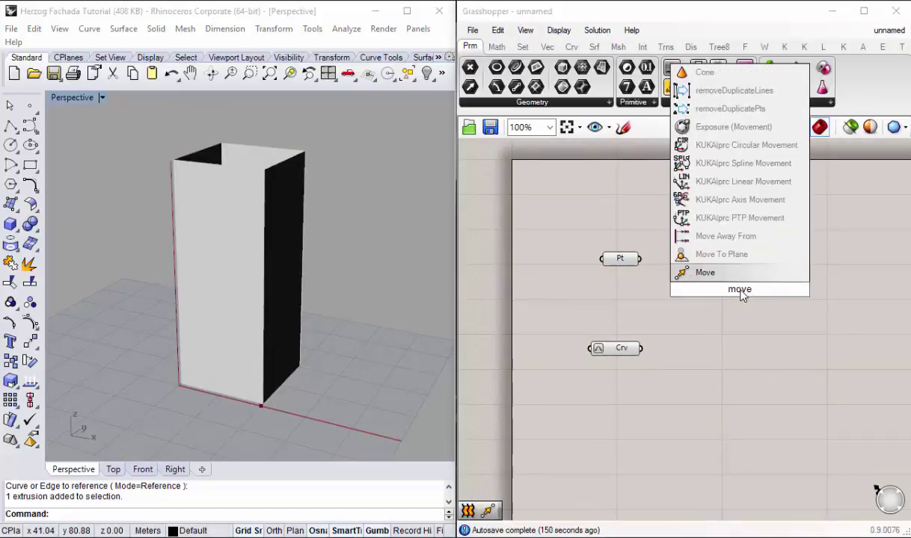
pyautogui.click(726, 274)
pyautogui.moveTo(745, 295); pyautogui.dragTo(746, 266)
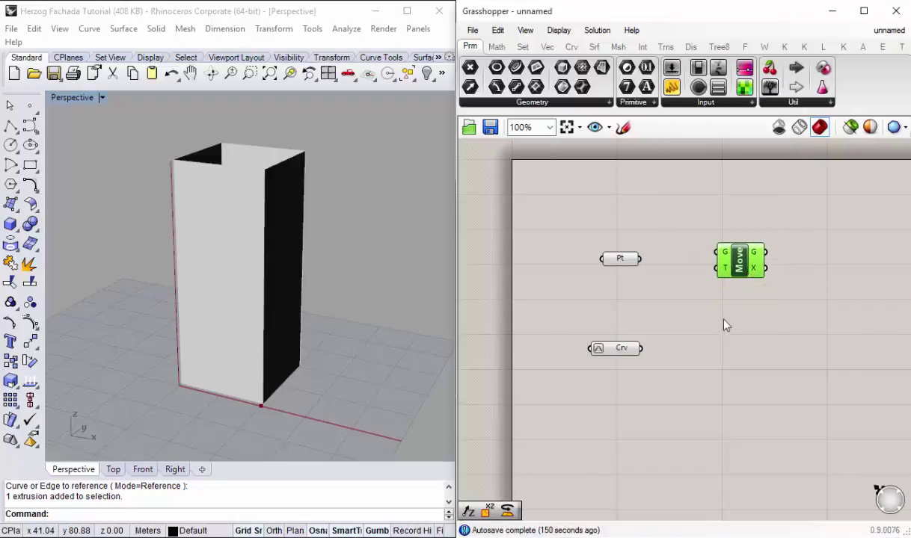
pyautogui.click(628, 305)
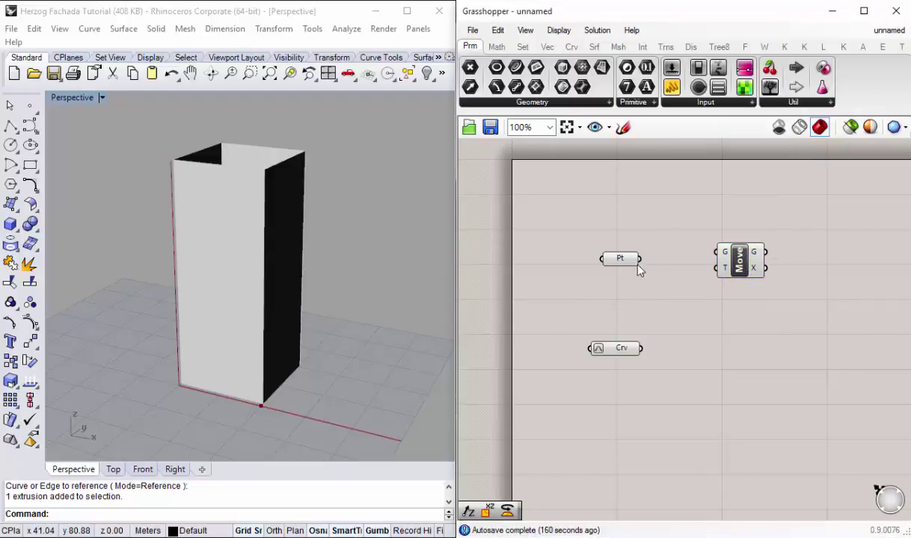
pyautogui.moveTo(639, 259); pyautogui.dragTo(718, 252)
pyautogui.moveTo(239, 317); pyautogui.dragTo(287, 361, button='right')
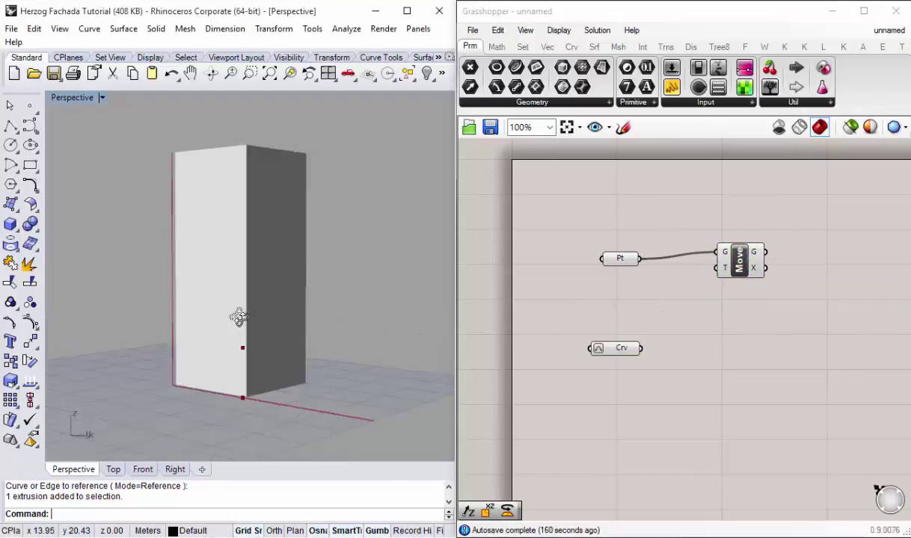
pyautogui.scroll(3, 236, 405)
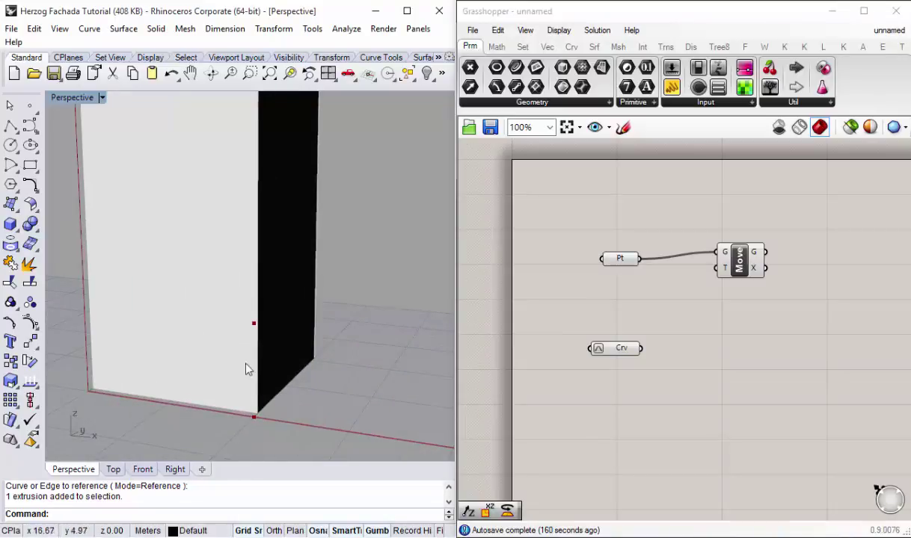
pyautogui.scroll(-2, 237, 374)
pyautogui.scroll(-3, 263, 347)
pyautogui.scroll(1, 315, 329)
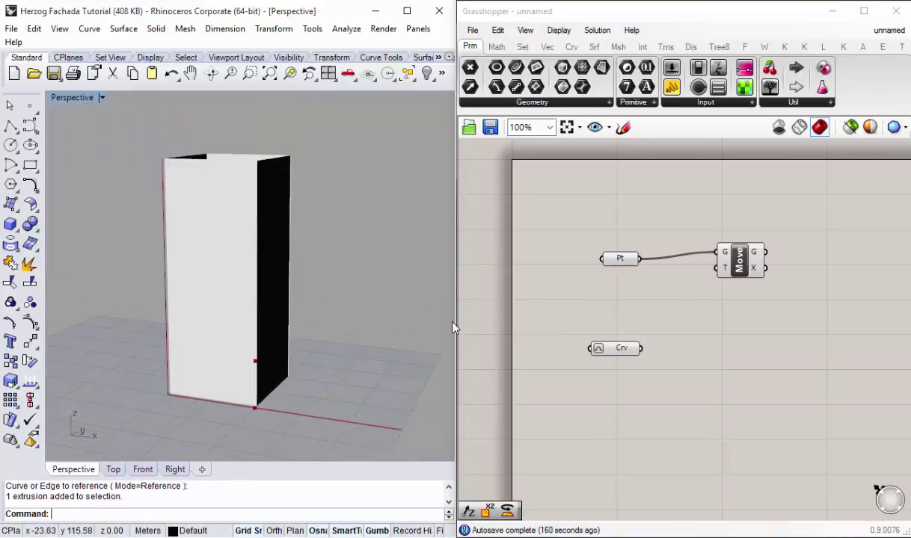
# Step: Add a Unit Z vector below Pt and wire it into Move's translation input
pyautogui.doubleClick(670, 298)
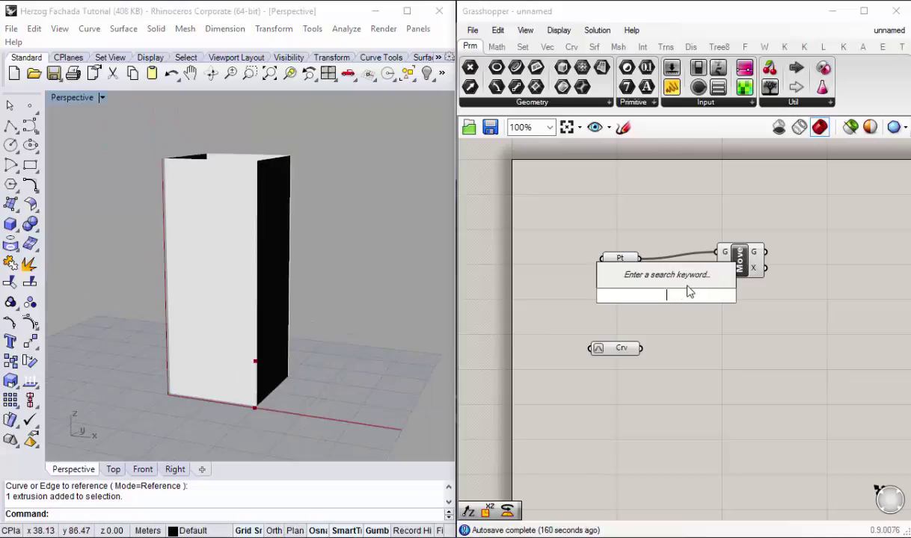
pyautogui.write('zunit z')
pyautogui.press('Return')
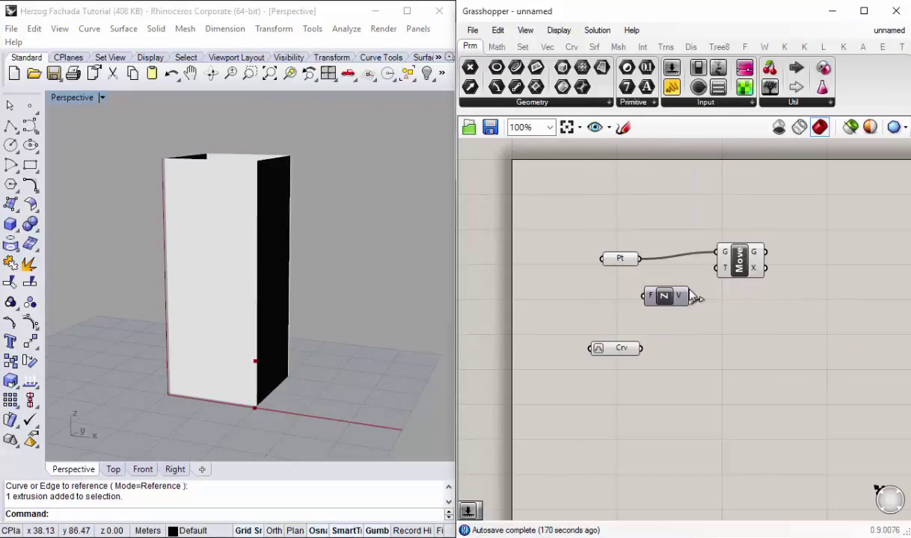
pyautogui.moveTo(689, 296); pyautogui.dragTo(724, 269)
pyautogui.moveTo(661, 300); pyautogui.dragTo(643, 292)
pyautogui.click(564, 305)
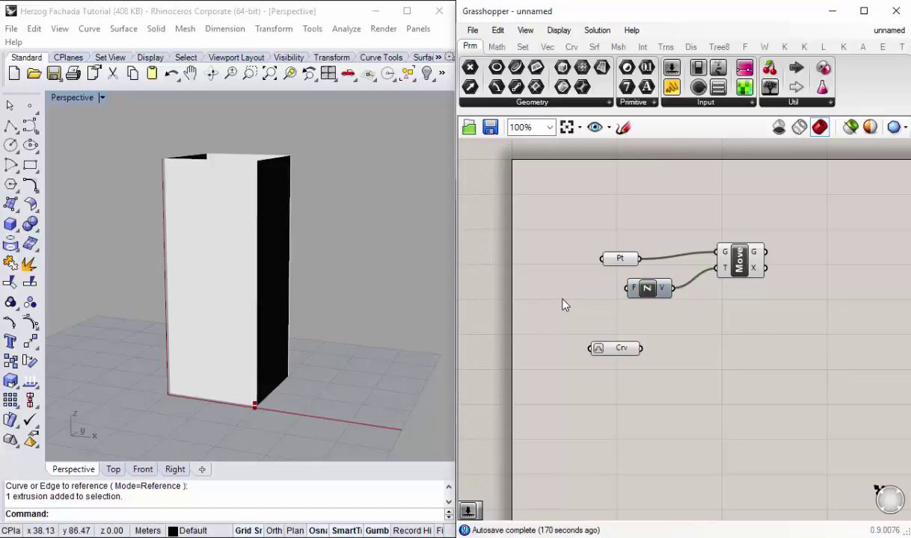
pyautogui.doubleClick(574, 304)
# Step: Add a number slider set to 50 and wire it into the Unit Z factor input
pyautogui.write('50')
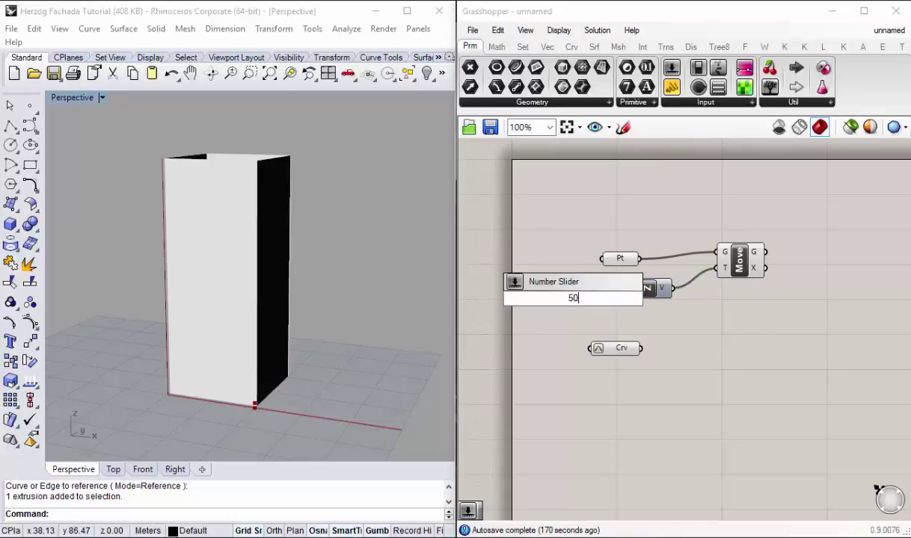
pyautogui.press('Return')
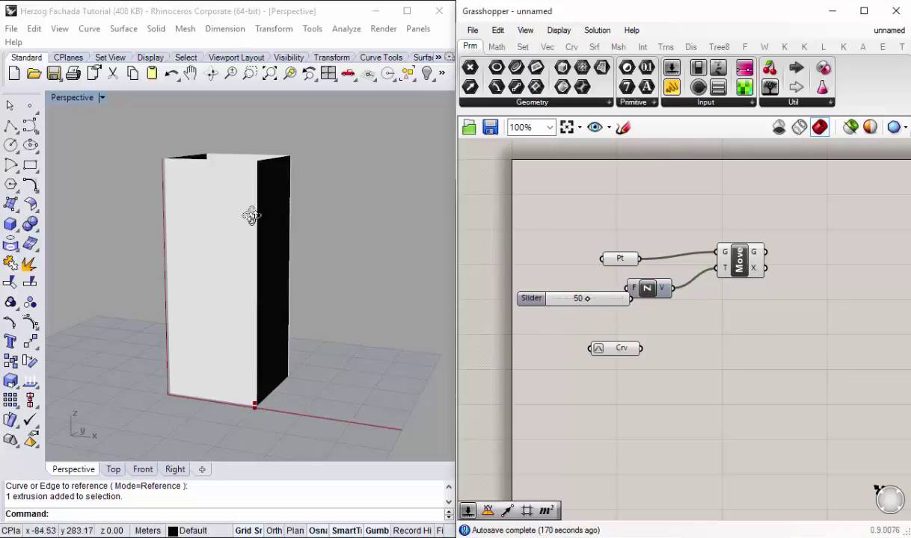
pyautogui.moveTo(252, 214); pyautogui.dragTo(268, 168, button='right')
pyautogui.moveTo(629, 296); pyautogui.dragTo(651, 308)
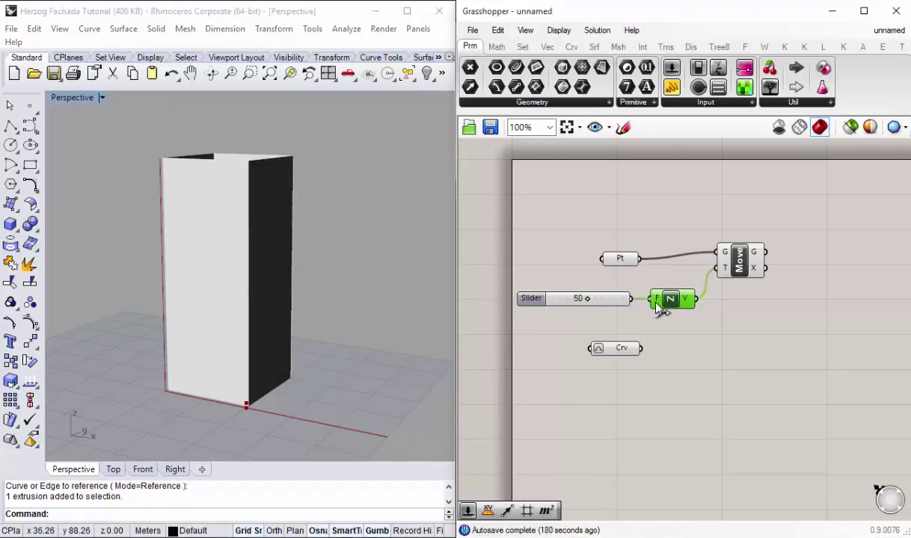
# Step: Orbit the Rhino view around the tower box and tidy the definition layout
pyautogui.moveTo(242, 197); pyautogui.dragTo(234, 210, button='right')
pyautogui.scroll(3, 213, 146)
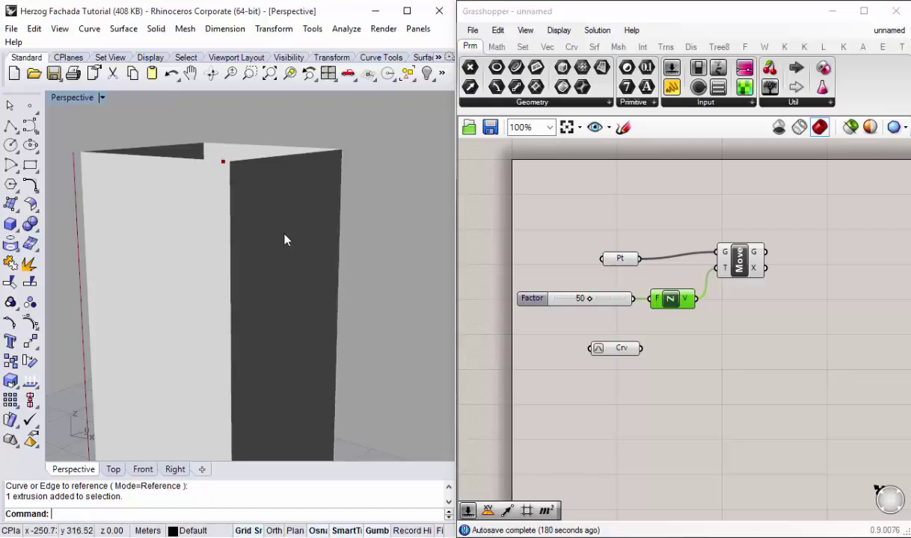
pyautogui.moveTo(284, 240); pyautogui.dragTo(320, 225, button='right')
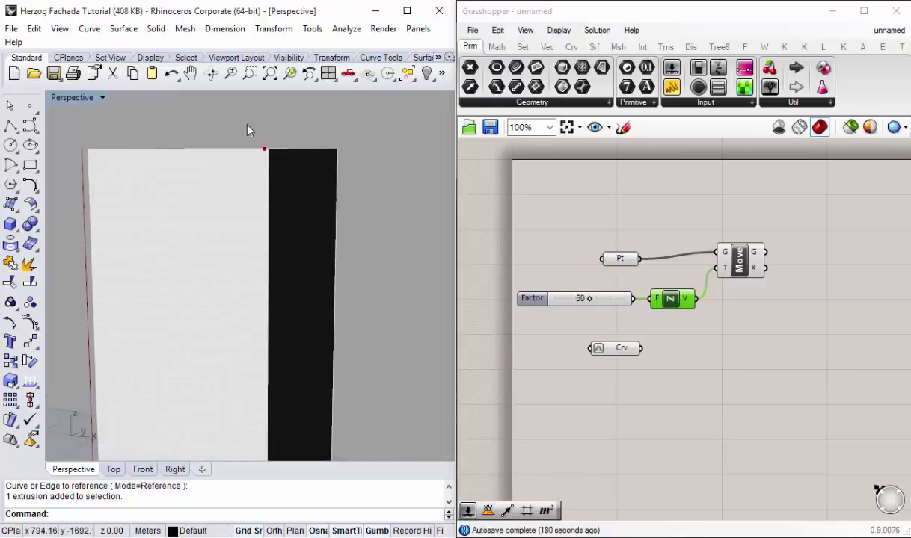
pyautogui.moveTo(260, 163); pyautogui.dragTo(291, 134, button='right')
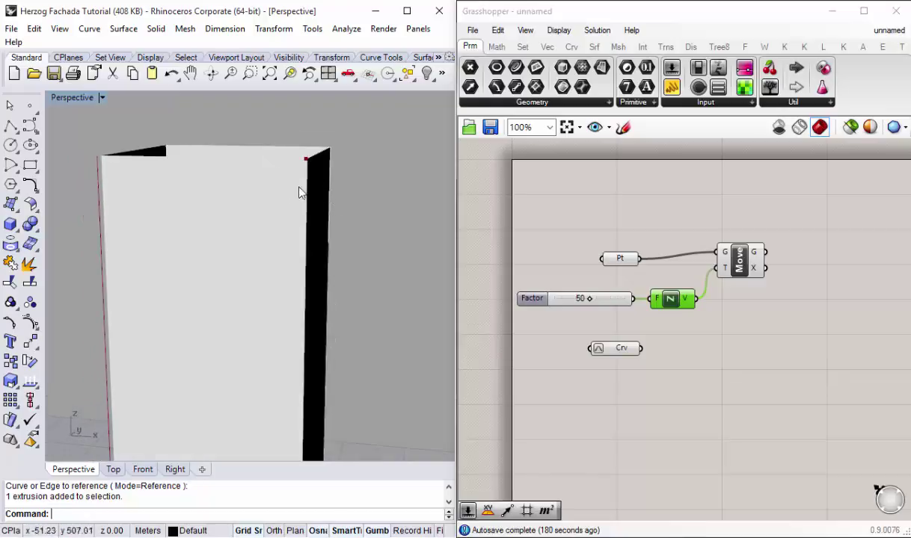
pyautogui.scroll(-2, 284, 246)
pyautogui.scroll(-2, 281, 299)
pyautogui.scroll(-1, 284, 373)
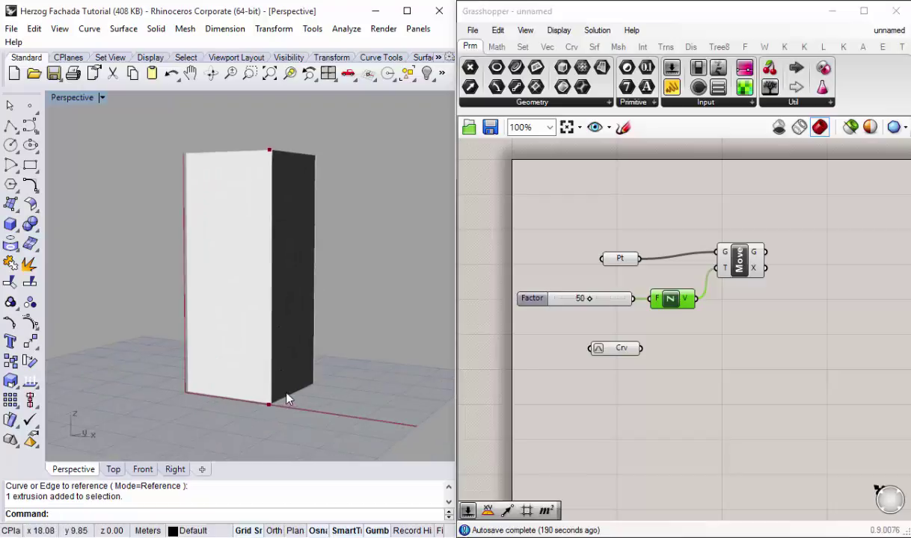
pyautogui.click(689, 217)
pyautogui.moveTo(744, 311); pyautogui.dragTo(727, 304, button='right')
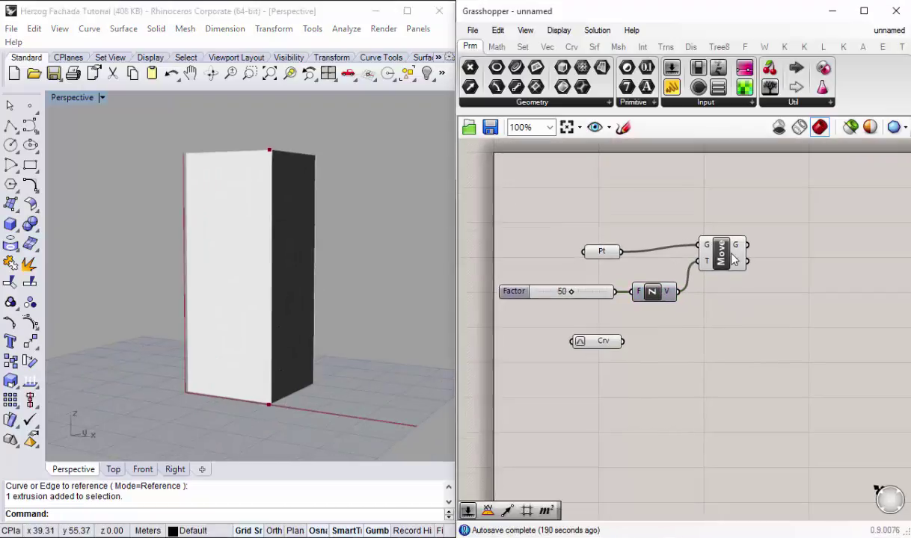
# Step: Undo the accidental move of the tower box and clear the selections
pyautogui.click(729, 272)
pyautogui.moveTo(189, 227); pyautogui.dragTo(179, 249, button='right')
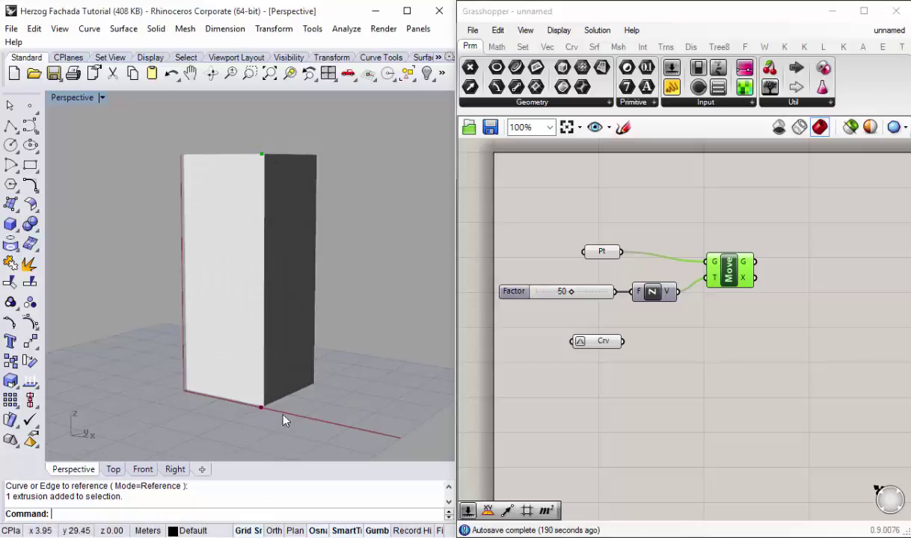
pyautogui.moveTo(261, 421); pyautogui.dragTo(279, 387)
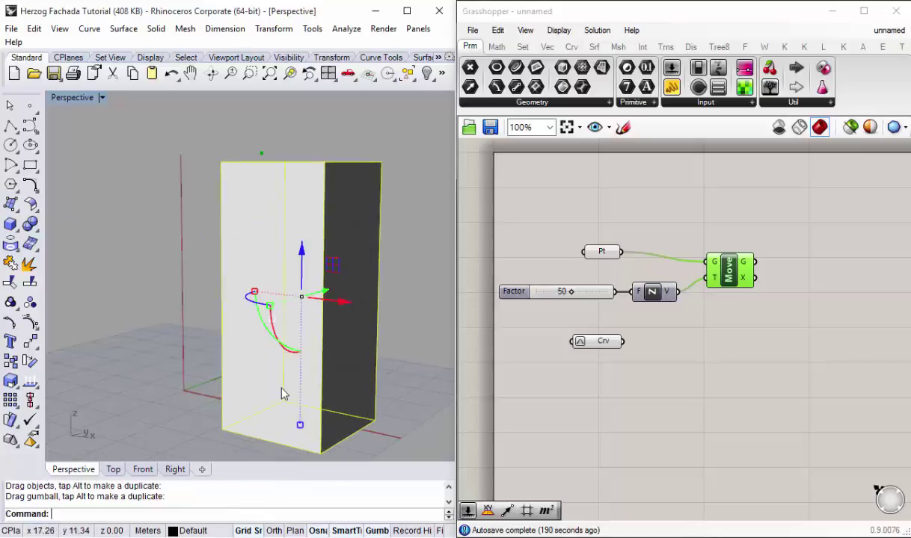
pyautogui.hotkey('ctrl', 'z')
pyautogui.click(239, 123)
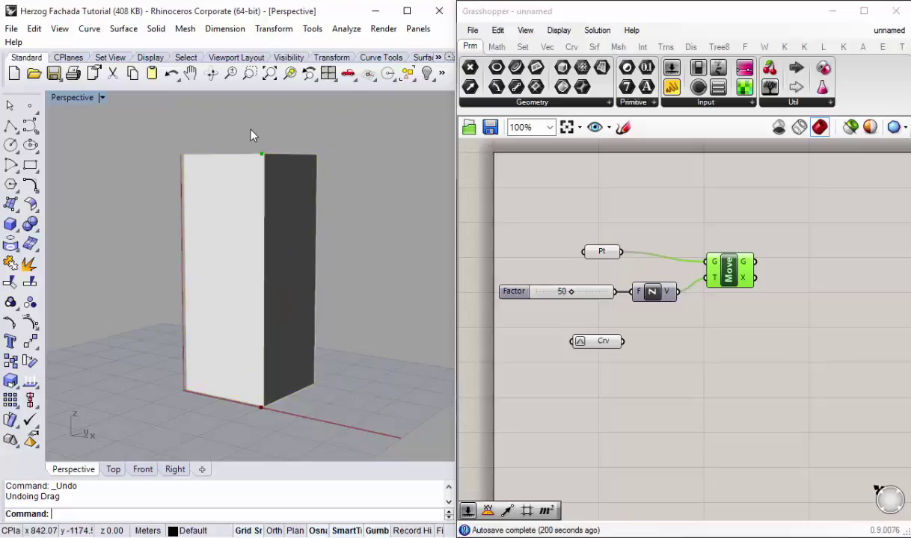
pyautogui.click(731, 291)
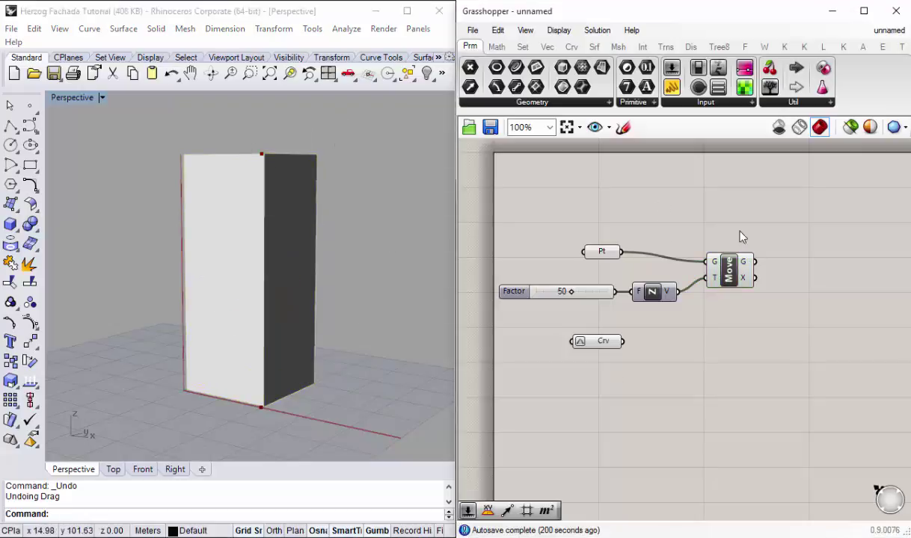
# Step: Add a Line component from the Pt base point to the moved point
pyautogui.doubleClick(755, 217)
pyautogui.write('l')
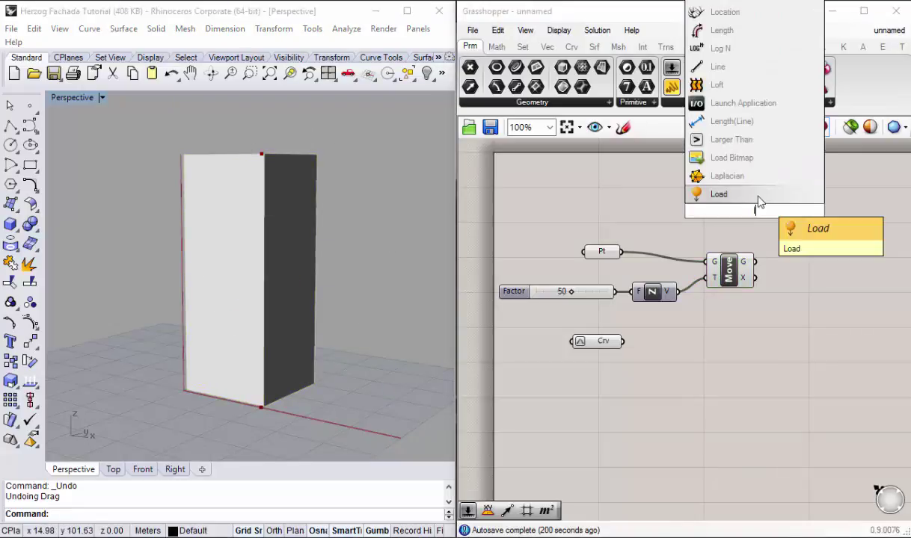
pyautogui.write('ine')
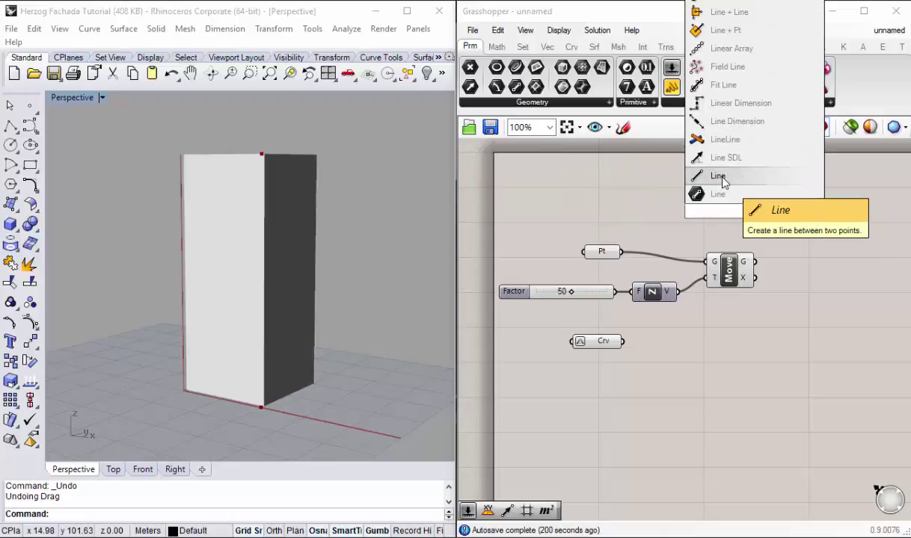
pyautogui.click(719, 177)
pyautogui.moveTo(761, 213); pyautogui.dragTo(824, 238)
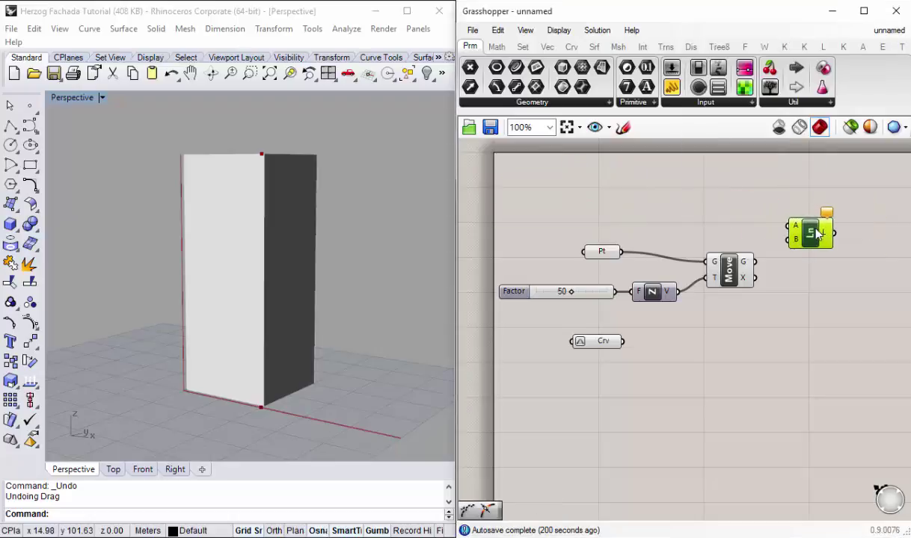
pyautogui.moveTo(728, 271); pyautogui.dragTo(723, 271)
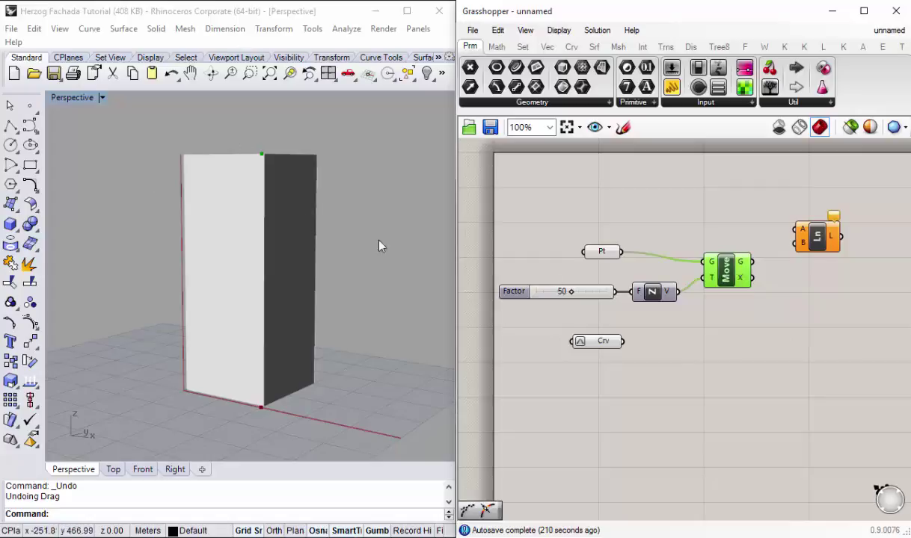
pyautogui.moveTo(751, 261); pyautogui.dragTo(794, 243)
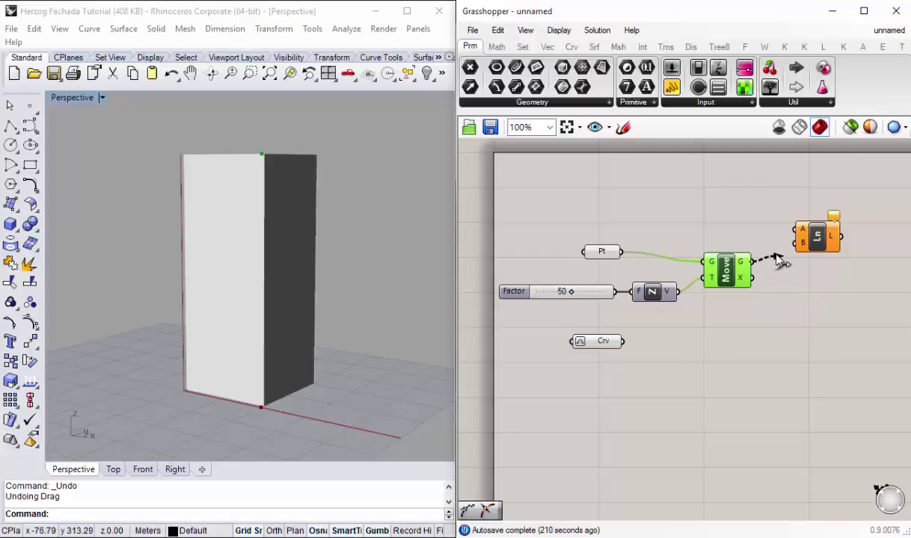
pyautogui.click(602, 251)
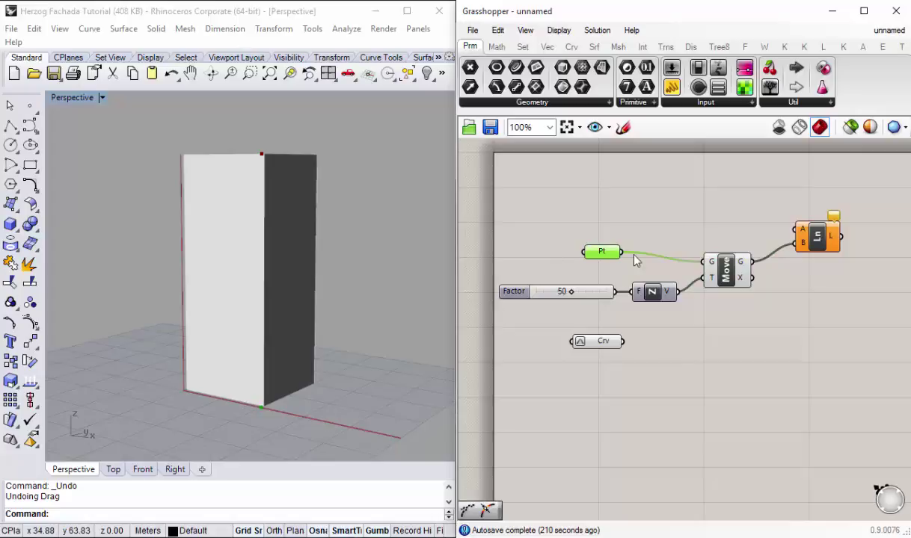
pyautogui.moveTo(622, 252); pyautogui.dragTo(795, 230)
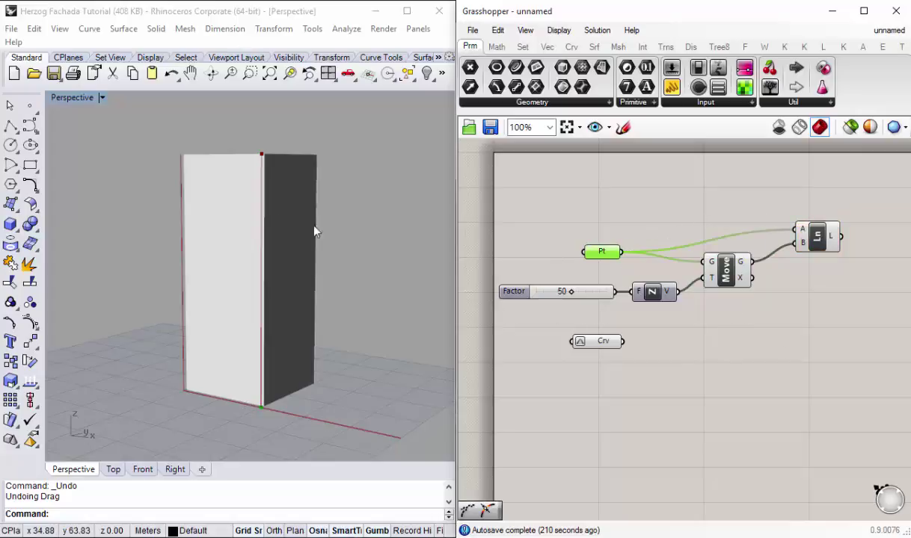
# Step: Test the Factor slider on the new vertical line, then set it back to 50
pyautogui.moveTo(314, 232)
pyautogui.mouseDown(button='right')
pyautogui.moveTo(237, 379)
pyautogui.moveTo(244, 386)
pyautogui.moveTo(238, 286)
pyautogui.mouseUp(button='right')
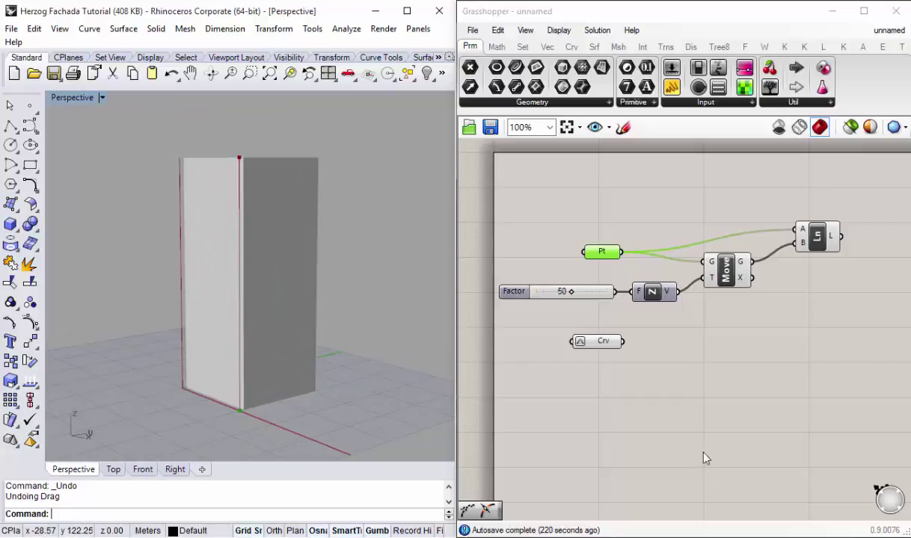
pyautogui.moveTo(703, 457); pyautogui.dragTo(755, 439, button='right')
pyautogui.moveTo(449, 308)
pyautogui.mouseDown(button='right')
pyautogui.moveTo(315, 252)
pyautogui.moveTo(309, 286)
pyautogui.mouseUp(button='right')
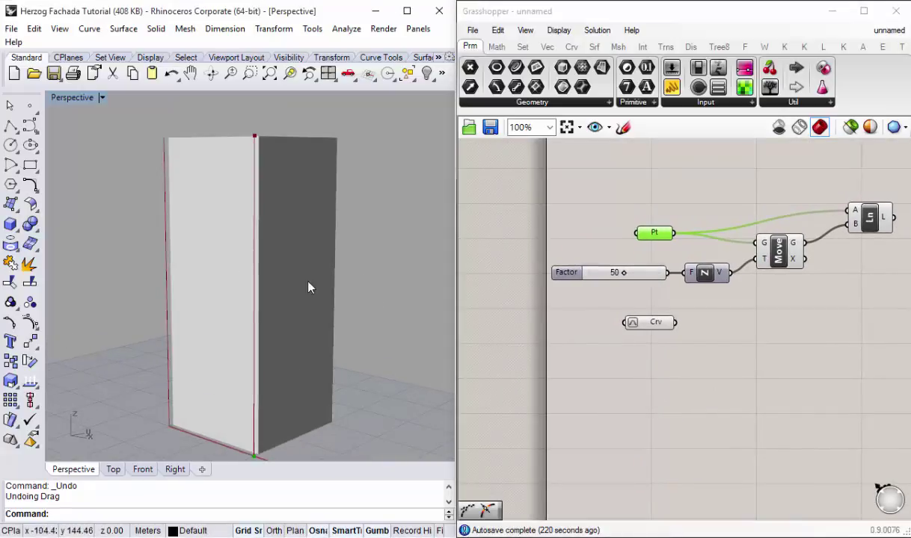
pyautogui.click(627, 274)
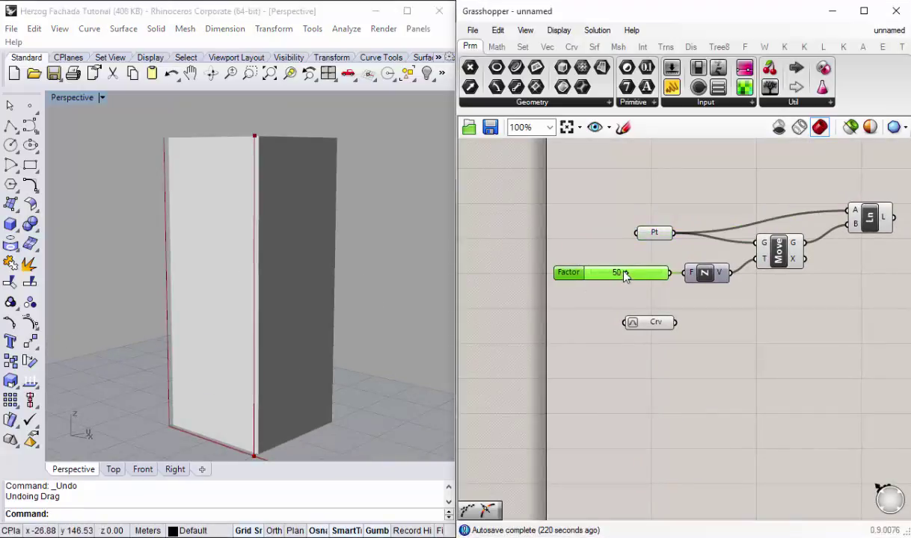
pyautogui.moveTo(627, 274); pyautogui.dragTo(626, 274)
pyautogui.doubleClick(627, 275)
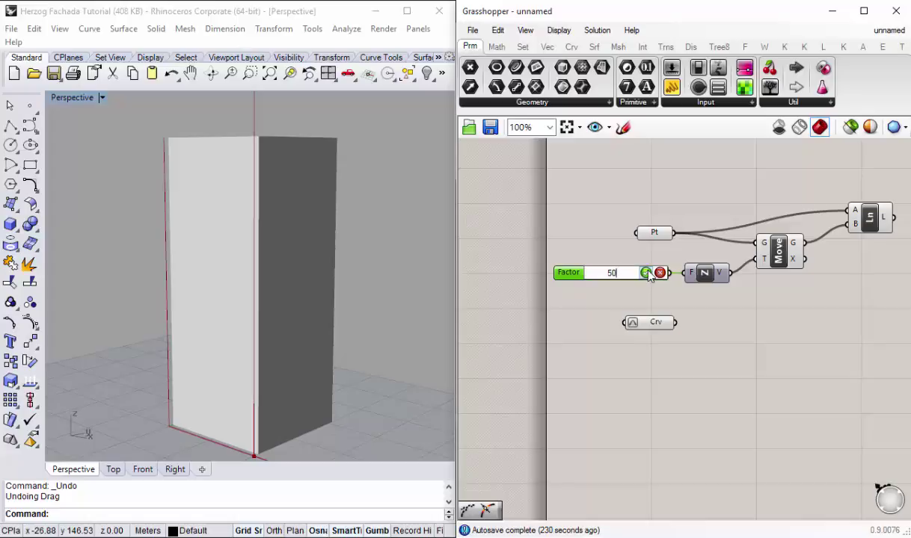
pyautogui.click(646, 273)
pyautogui.click(635, 278)
# Step: Reframe the Grasshopper canvas at 80% zoom and orbit the tower view
pyautogui.moveTo(667, 288); pyautogui.dragTo(622, 308, button='right')
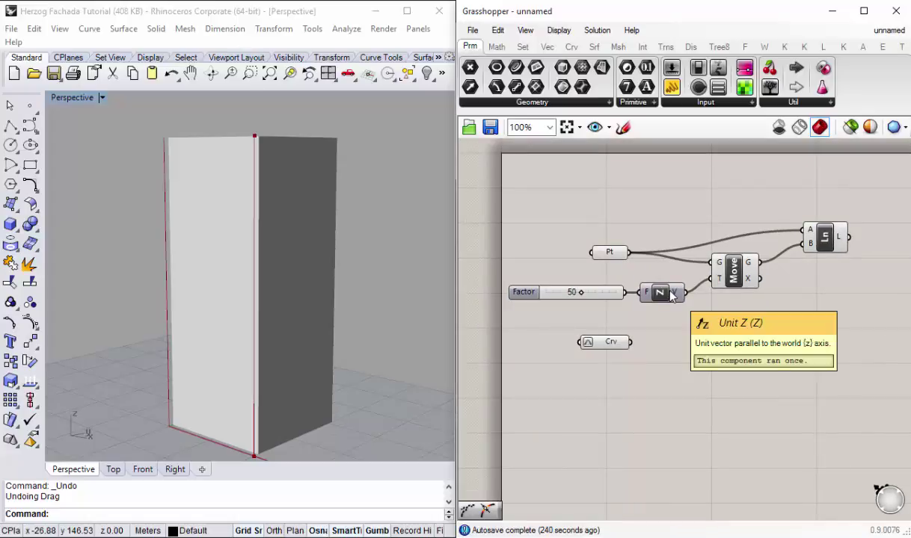
pyautogui.scroll(-1, 671, 345)
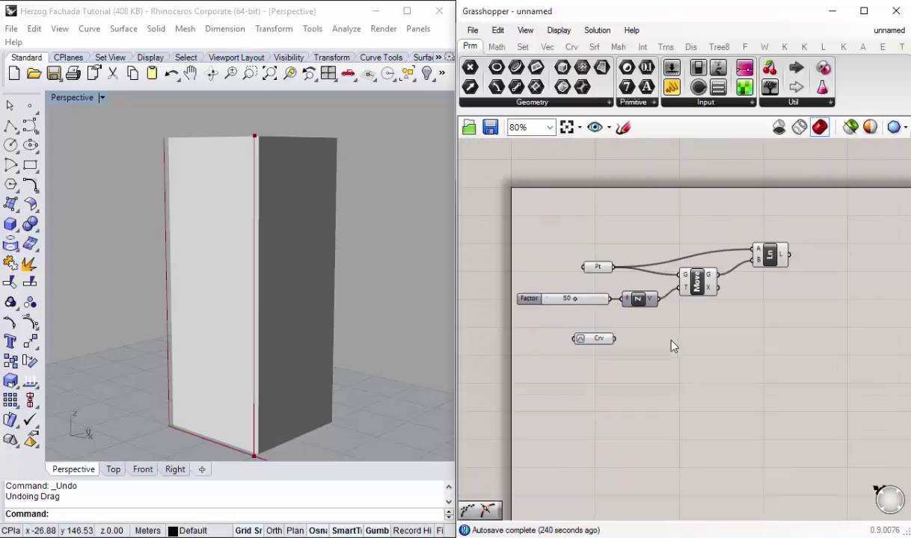
pyautogui.moveTo(670, 345); pyautogui.dragTo(689, 355, button='right')
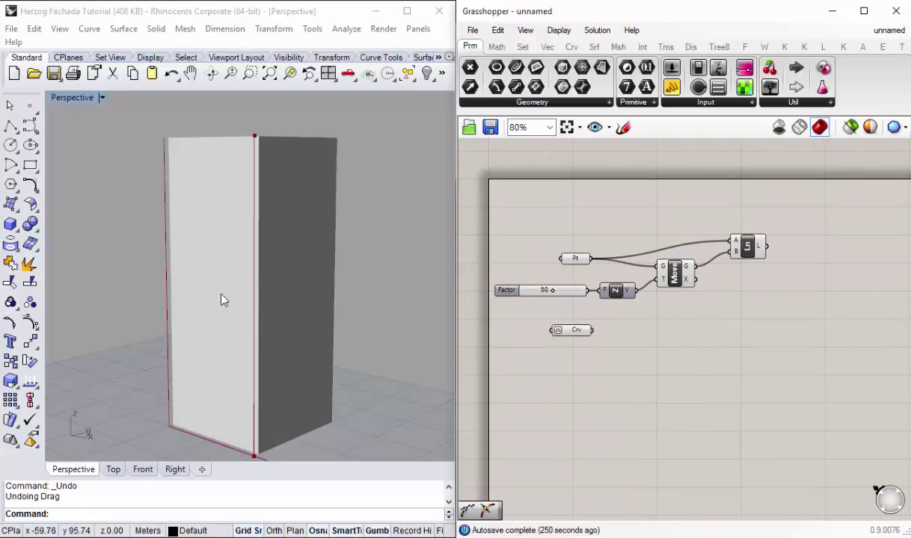
pyautogui.moveTo(221, 301)
pyautogui.mouseDown(button='right')
pyautogui.moveTo(249, 264)
pyautogui.moveTo(230, 264)
pyautogui.moveTo(243, 357)
pyautogui.mouseUp(button='right')
pyautogui.scroll(1, 243, 356)
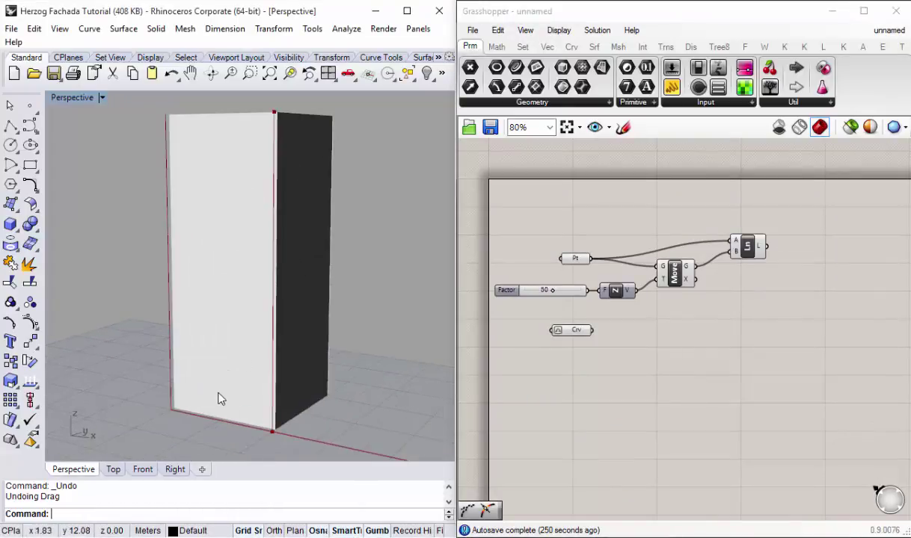
pyautogui.moveTo(699, 388); pyautogui.dragTo(702, 341, button='right')
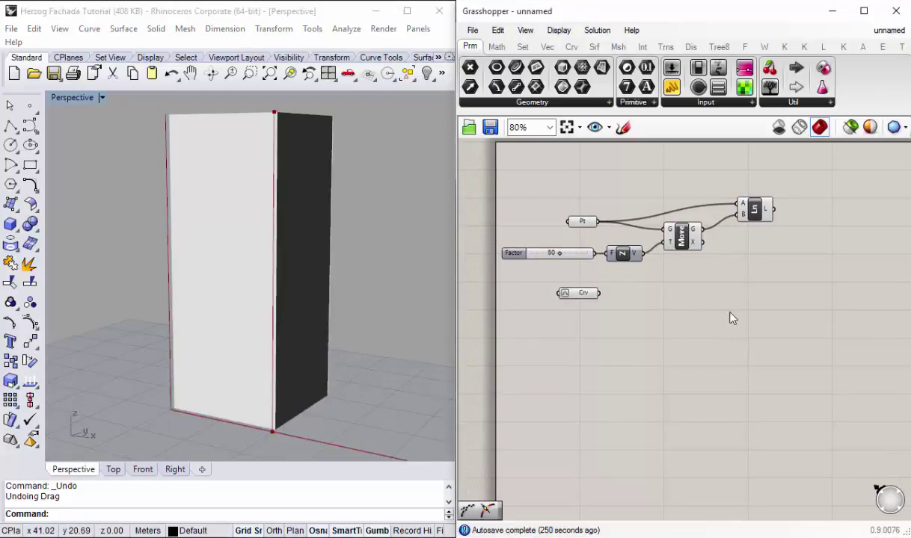
# Step: Add a Range component and move the Crv parameter lower down
pyautogui.doubleClick(720, 309)
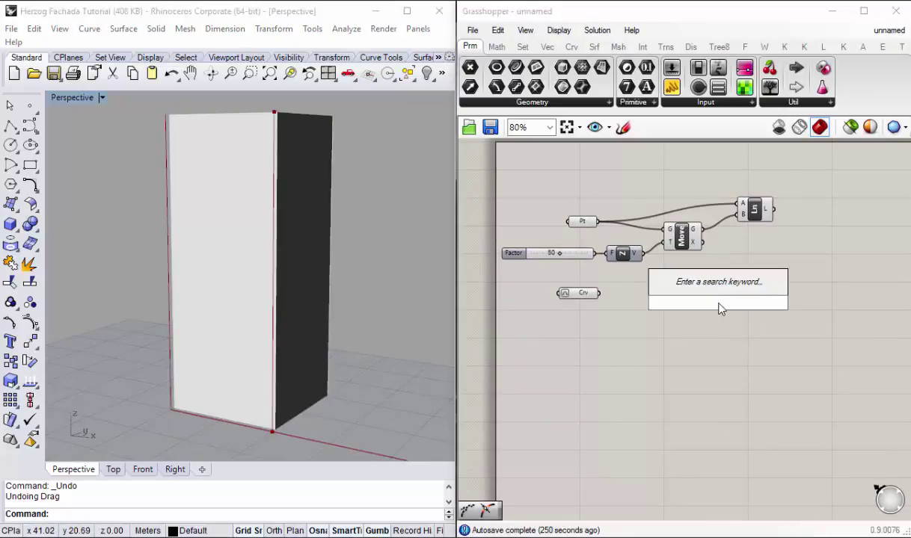
pyautogui.write('range')
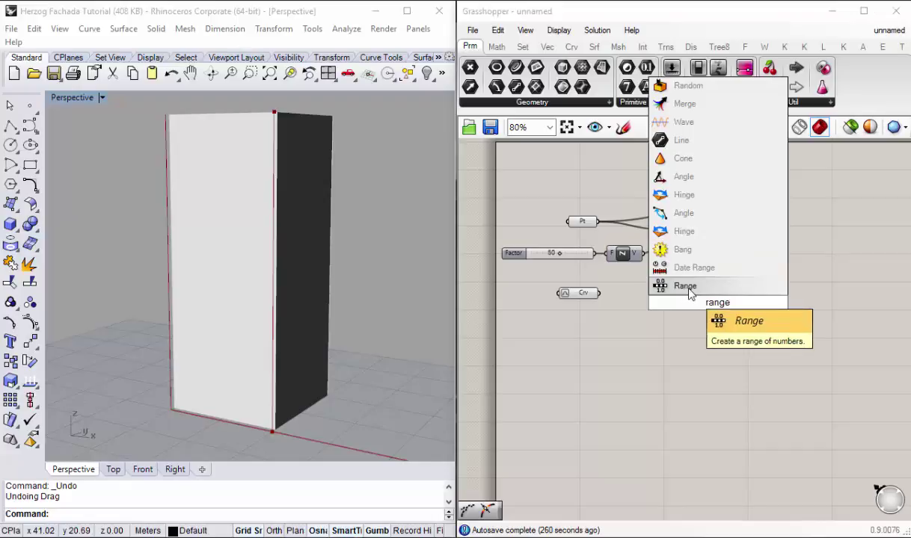
pyautogui.click(687, 287)
pyautogui.moveTo(714, 313); pyautogui.dragTo(736, 297)
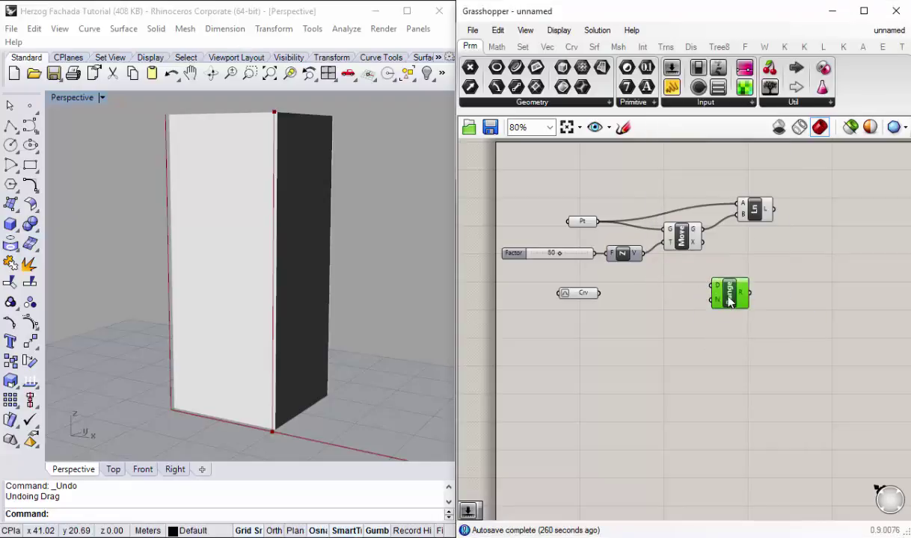
pyautogui.moveTo(581, 299); pyautogui.dragTo(588, 335)
# Step: Add a number slider set to 50 and feed it into Range's step count N
pyautogui.doubleClick(597, 295)
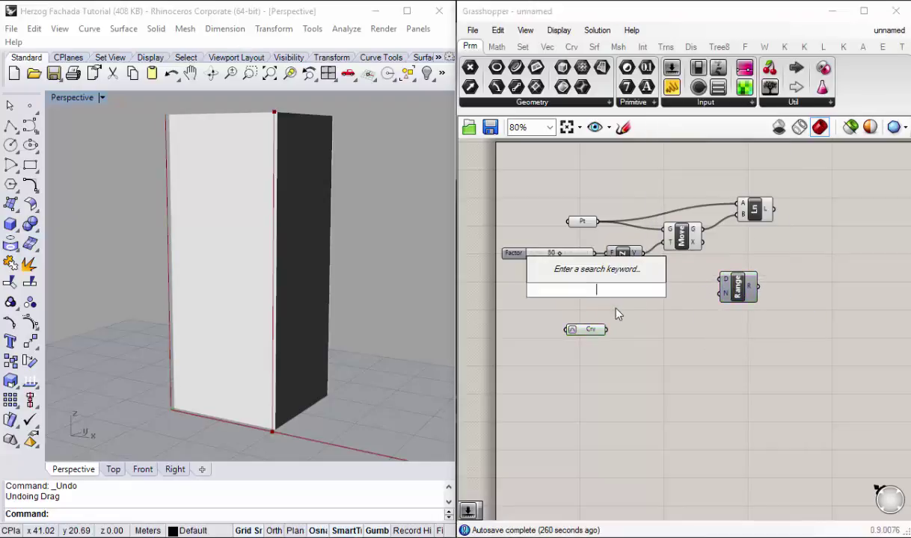
pyautogui.write('50')
pyautogui.press('Return')
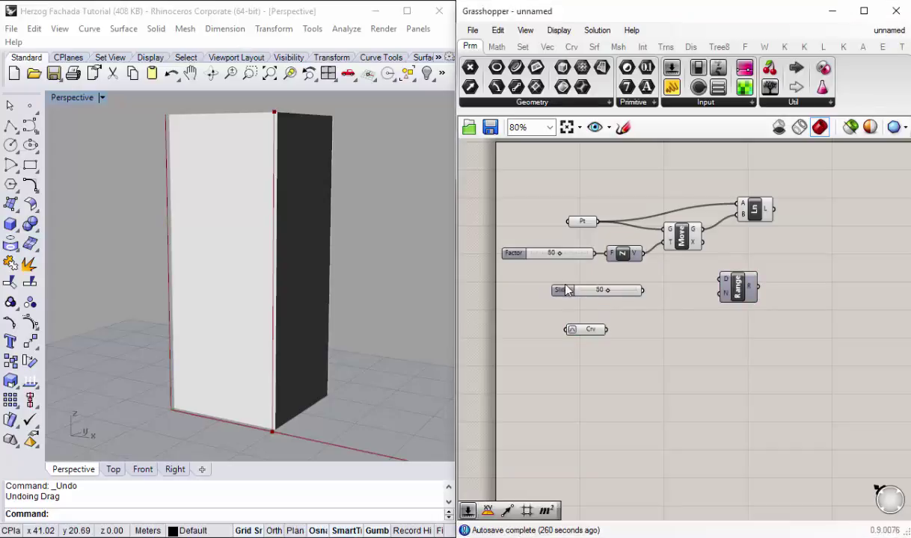
pyautogui.moveTo(570, 293); pyautogui.dragTo(578, 292)
pyautogui.scroll(1, 655, 299)
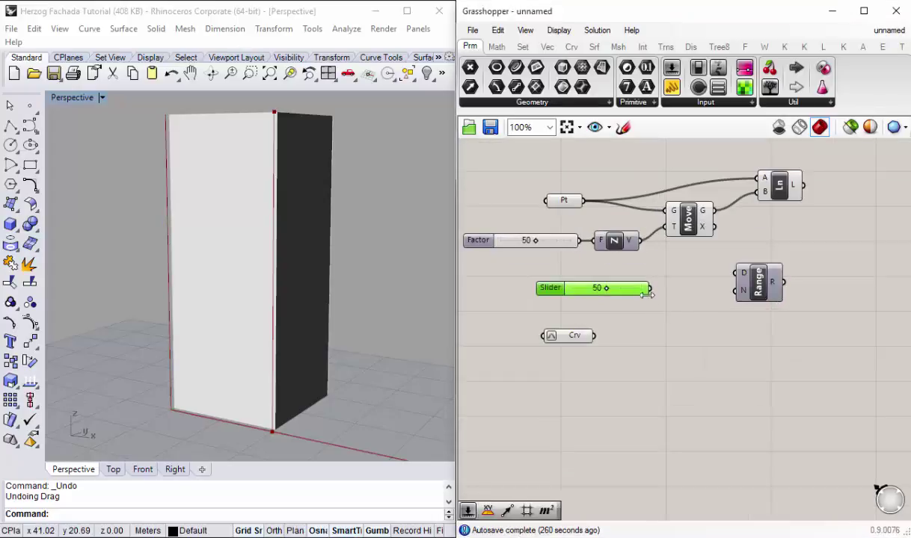
pyautogui.moveTo(650, 288); pyautogui.dragTo(737, 291)
pyautogui.moveTo(758, 283); pyautogui.dragTo(740, 283)
pyautogui.moveTo(123, 223)
pyautogui.mouseDown(button='right')
pyautogui.moveTo(137, 233)
pyautogui.moveTo(126, 222)
pyautogui.mouseUp(button='right')
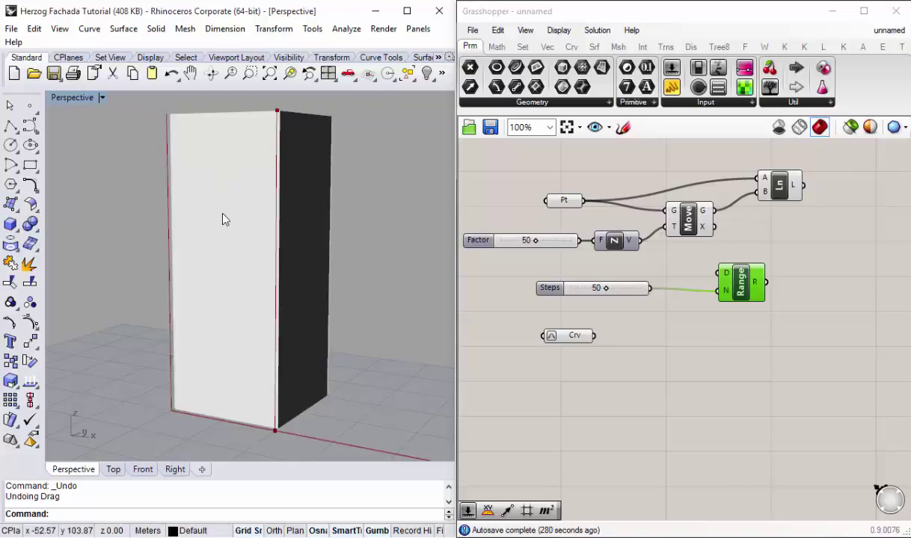
pyautogui.moveTo(222, 215)
pyautogui.mouseDown(button='right')
pyautogui.moveTo(189, 297)
pyautogui.moveTo(215, 258)
pyautogui.mouseUp(button='right')
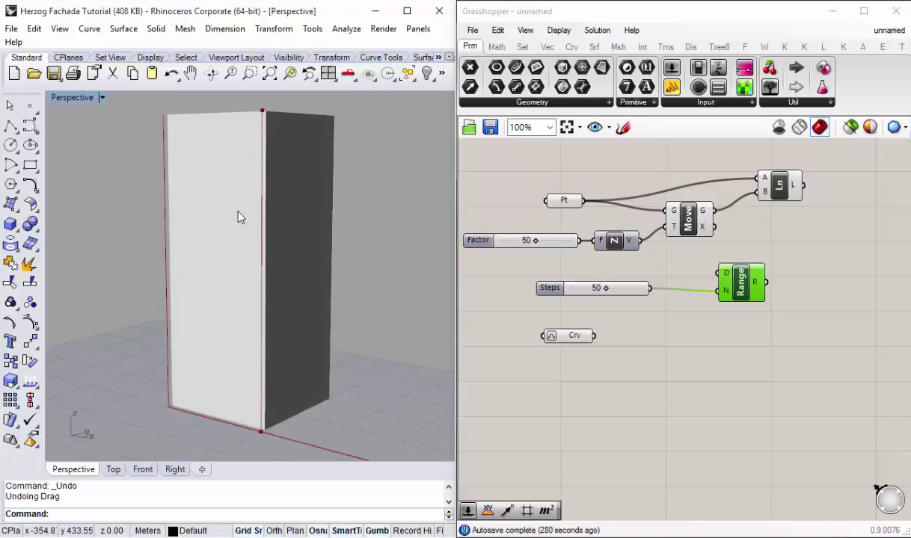
pyautogui.moveTo(752, 375); pyautogui.dragTo(701, 376, button='right')
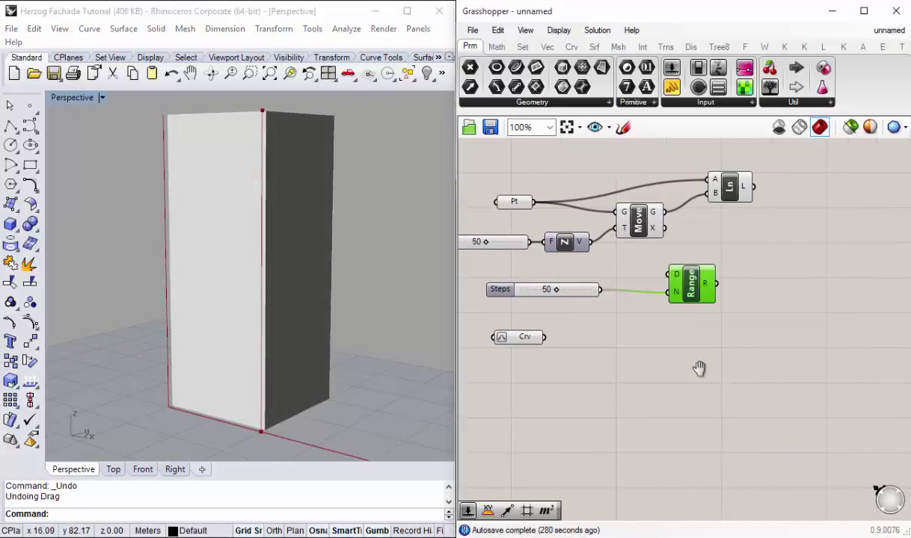
# Step: Add a Graph Mapper and connect the Range output into it
pyautogui.doubleClick(775, 284)
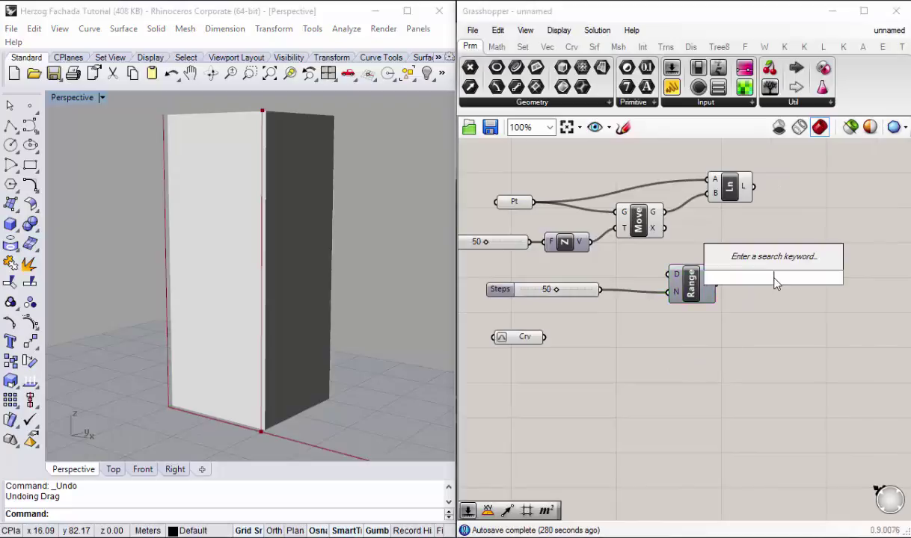
pyautogui.write('grap')
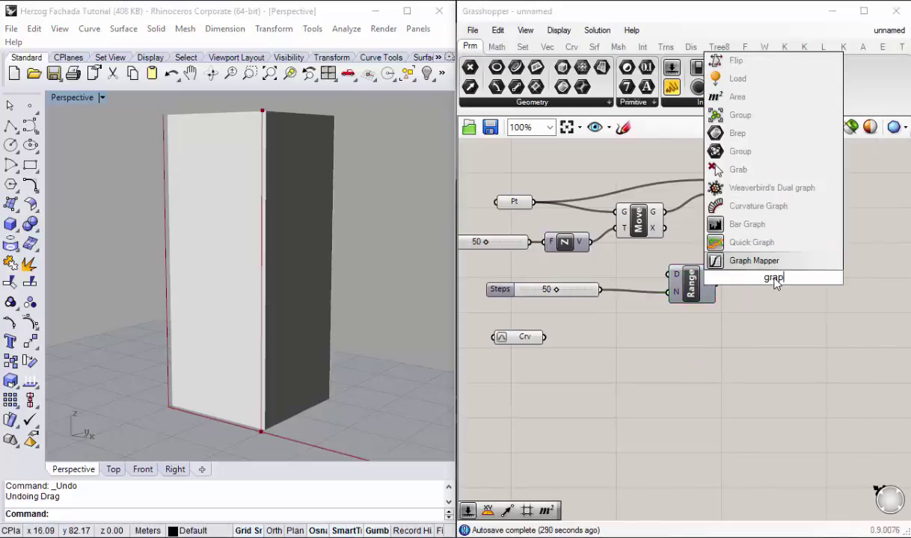
pyautogui.write('h')
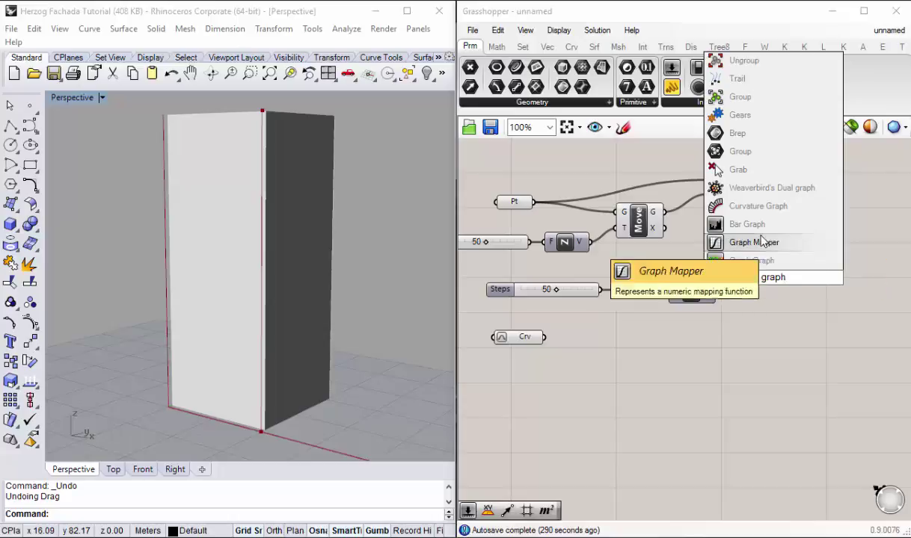
pyautogui.click(785, 247)
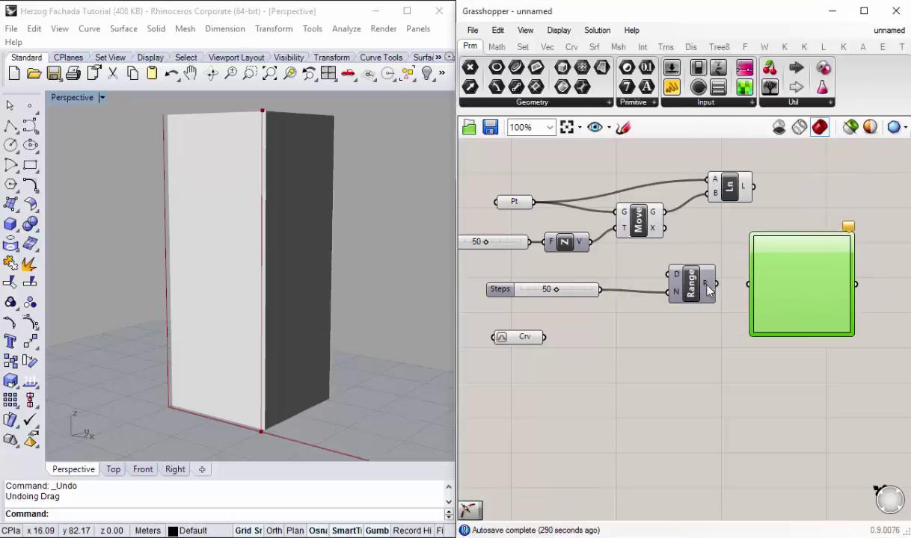
pyautogui.moveTo(716, 284); pyautogui.dragTo(755, 285)
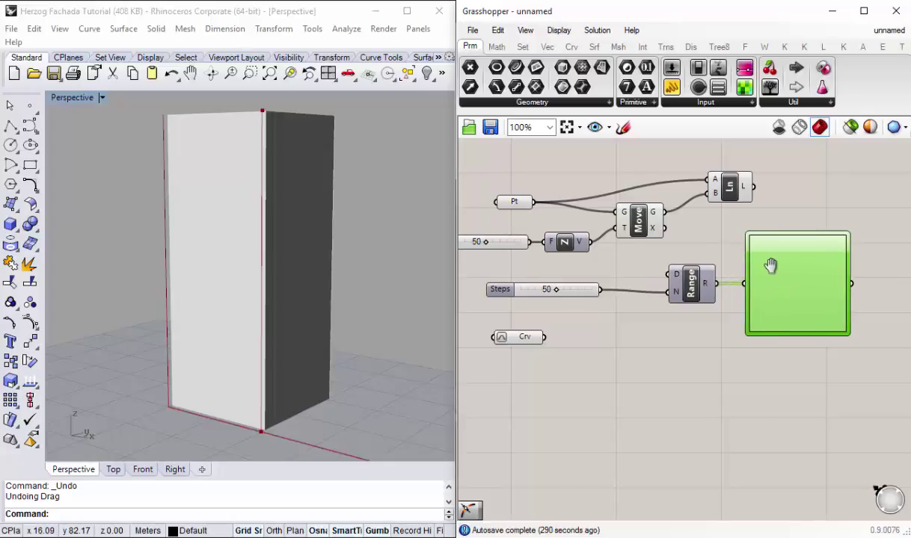
pyautogui.moveTo(783, 273); pyautogui.dragTo(717, 278, button='right')
pyautogui.scroll(-1, 716, 278)
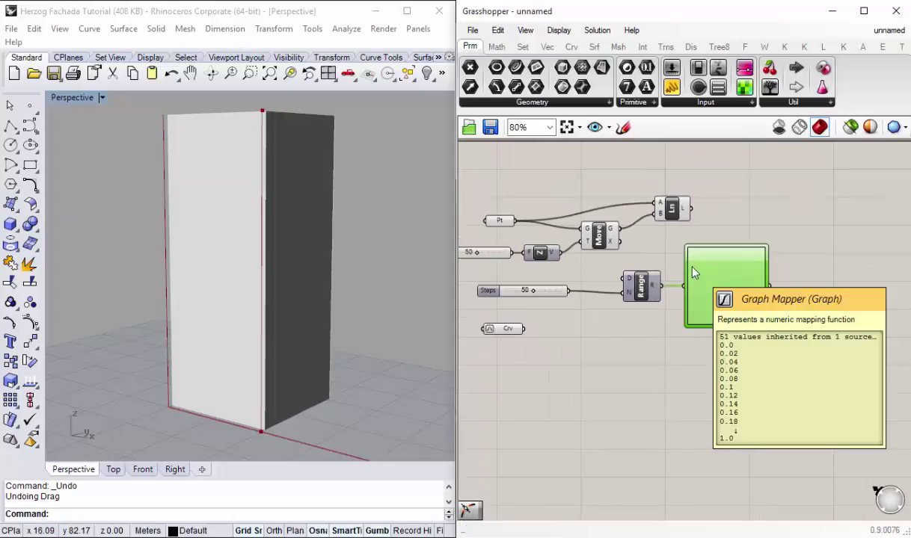
pyautogui.moveTo(118, 195)
pyautogui.mouseDown(button='right')
pyautogui.moveTo(134, 205)
pyautogui.moveTo(153, 252)
pyautogui.mouseUp(button='right')
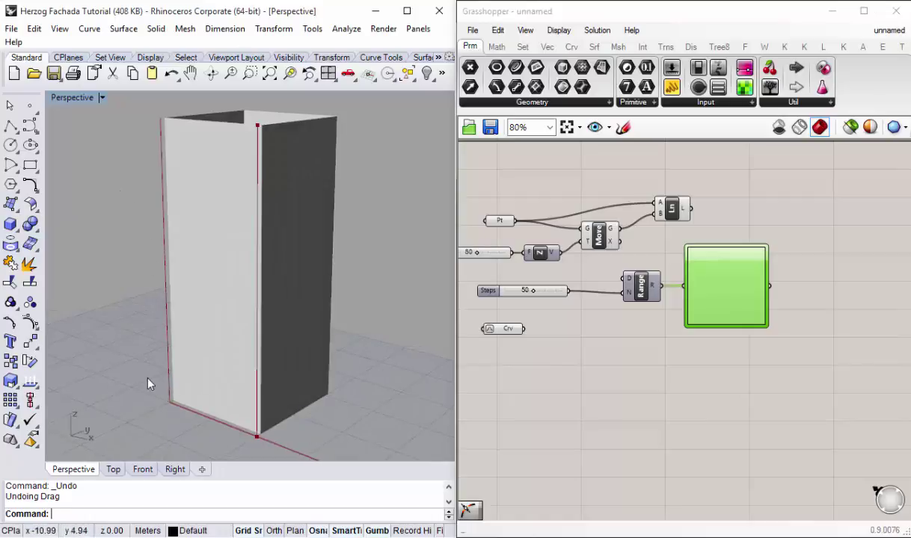
pyautogui.moveTo(729, 292); pyautogui.dragTo(720, 289)
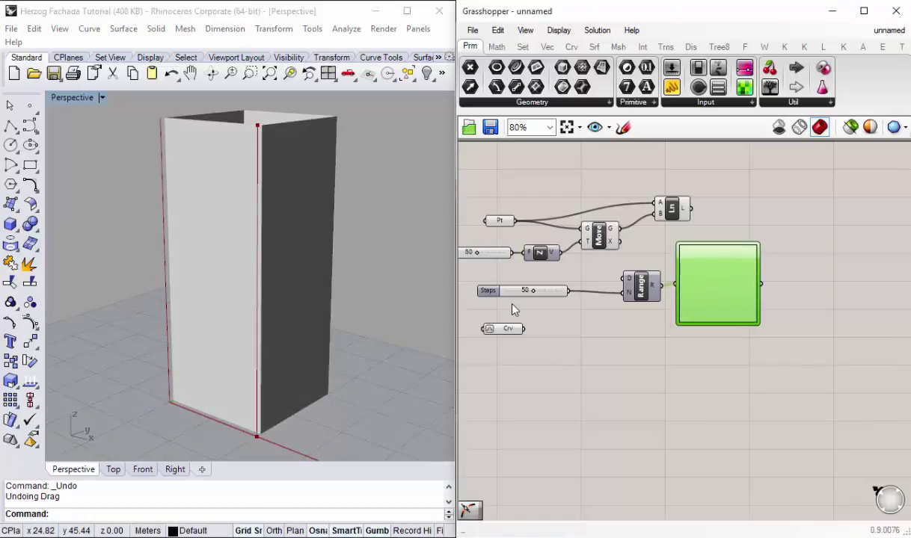
pyautogui.moveTo(486, 299); pyautogui.dragTo(508, 297)
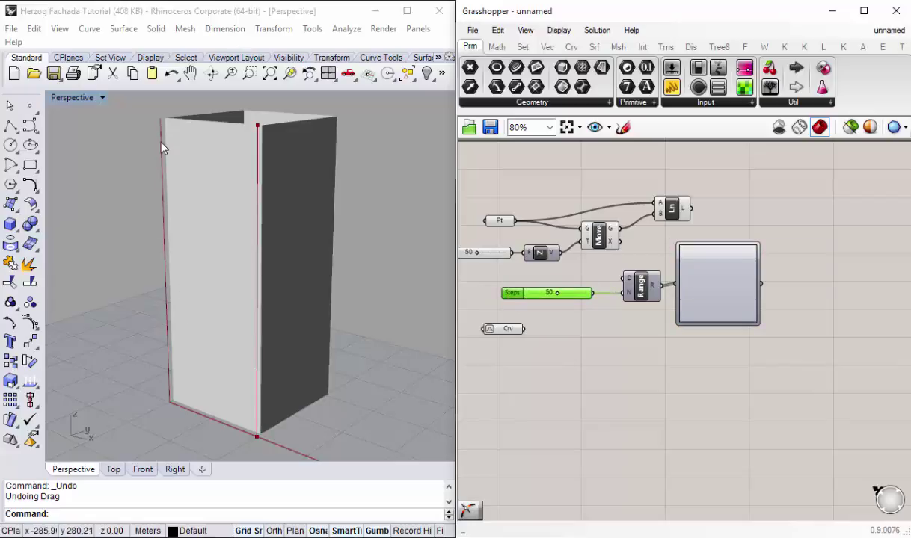
# Step: Place a Shatter component in free space to the right
pyautogui.click(166, 305)
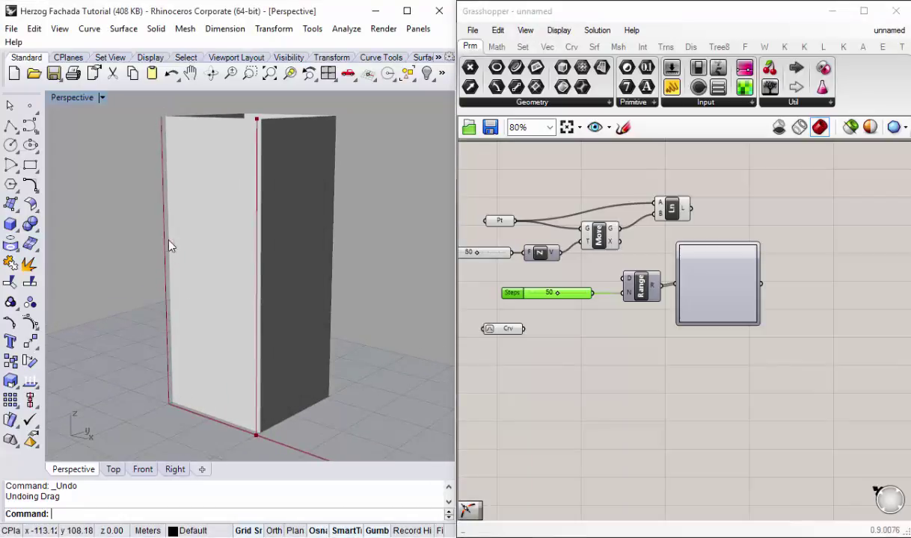
pyautogui.click(742, 345)
pyautogui.moveTo(790, 249); pyautogui.dragTo(748, 252, button='right')
pyautogui.doubleClick(756, 251)
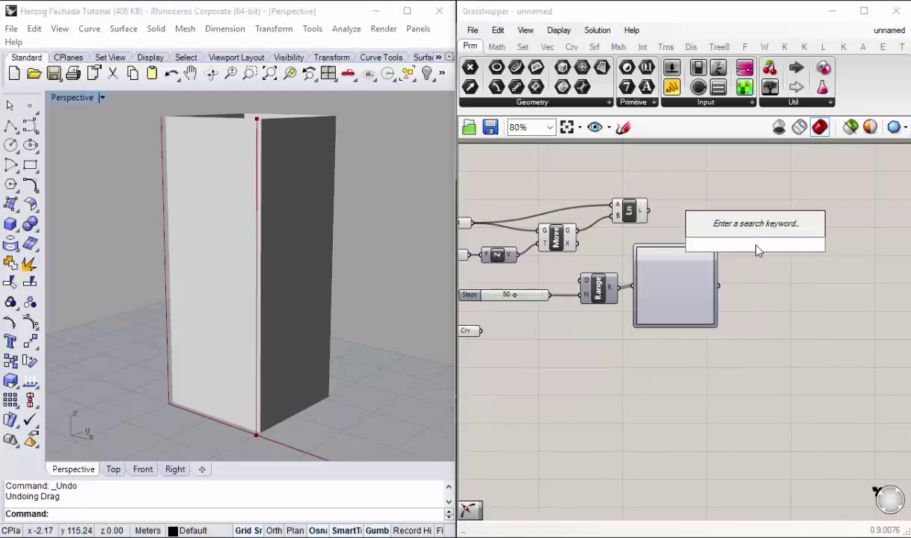
pyautogui.write('shatte')
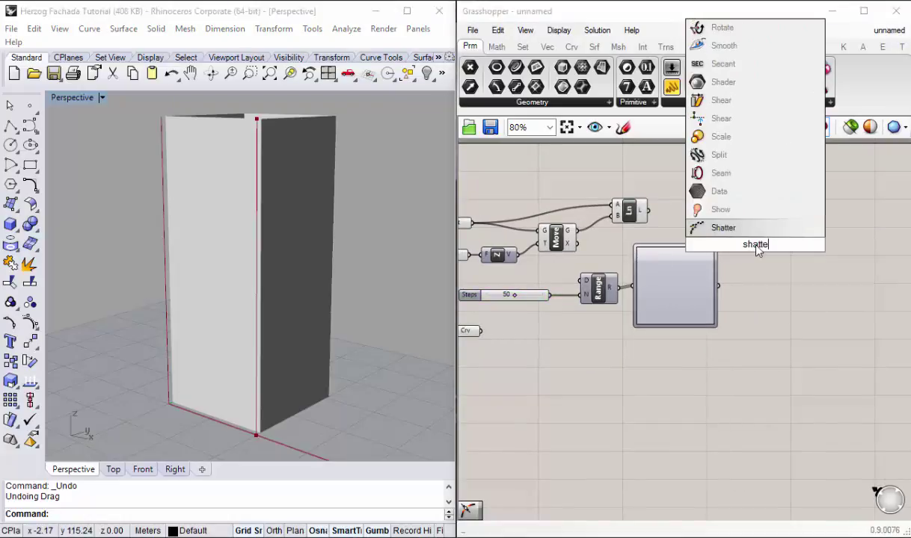
pyautogui.write('r')
pyautogui.press('Return')
# Step: Position the Shatter up and right, and move the Crv parameter under the Graph Mapper
pyautogui.moveTo(753, 246); pyautogui.dragTo(799, 193)
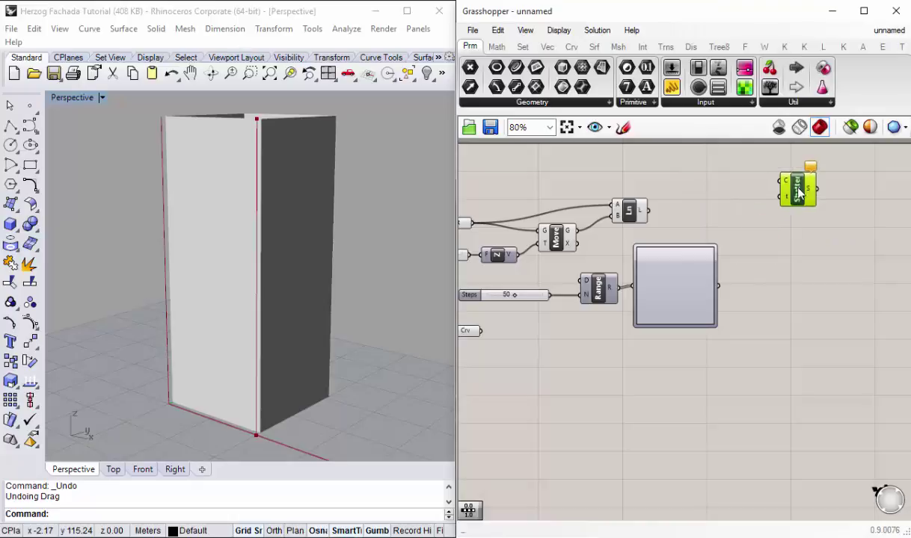
pyautogui.moveTo(612, 295); pyautogui.dragTo(676, 292, button='right')
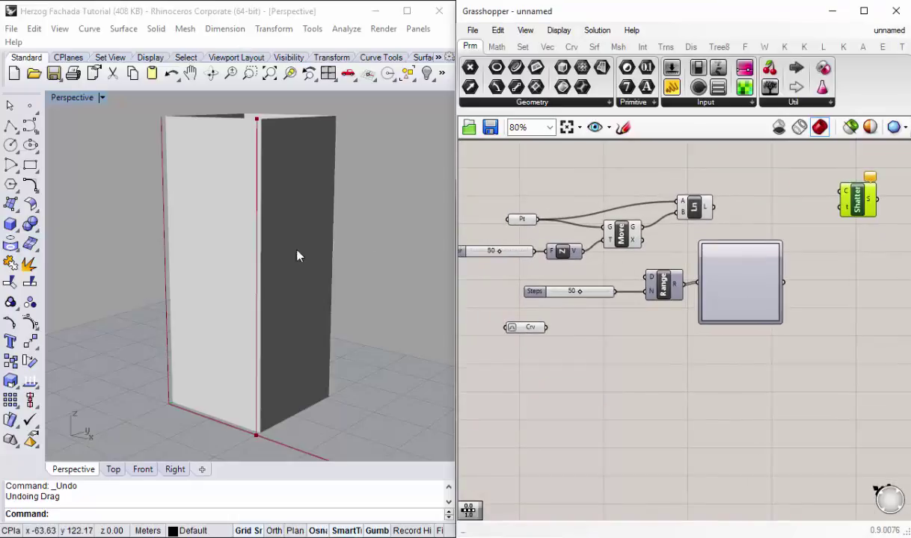
pyautogui.click(530, 329)
pyautogui.click(148, 246)
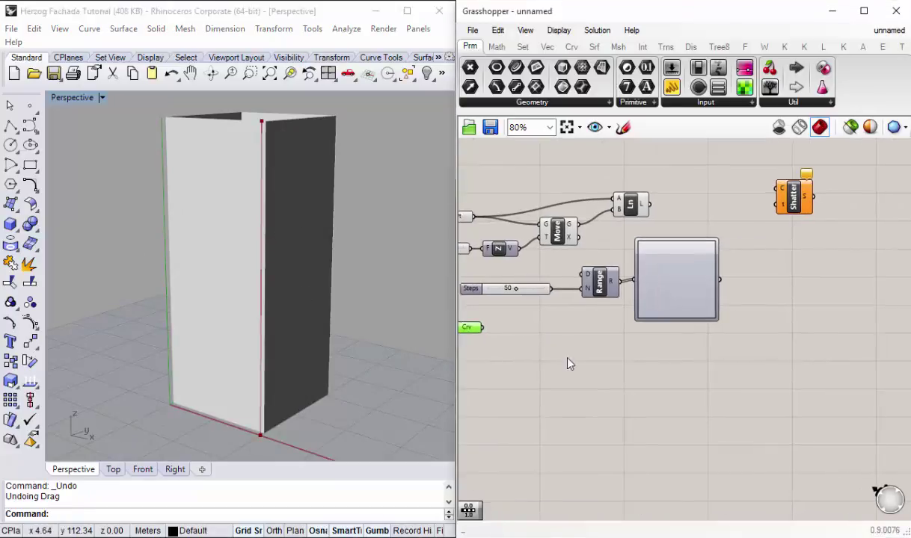
pyautogui.moveTo(539, 340); pyautogui.dragTo(514, 349, button='right')
pyautogui.moveTo(502, 343); pyautogui.dragTo(668, 374)
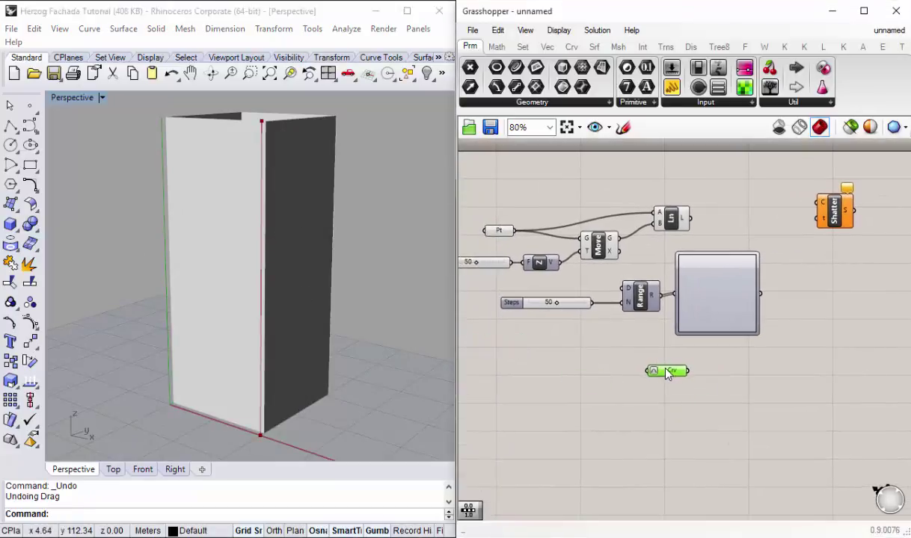
pyautogui.moveTo(777, 381); pyautogui.dragTo(704, 382, button='right')
pyautogui.moveTo(598, 218); pyautogui.dragTo(588, 223)
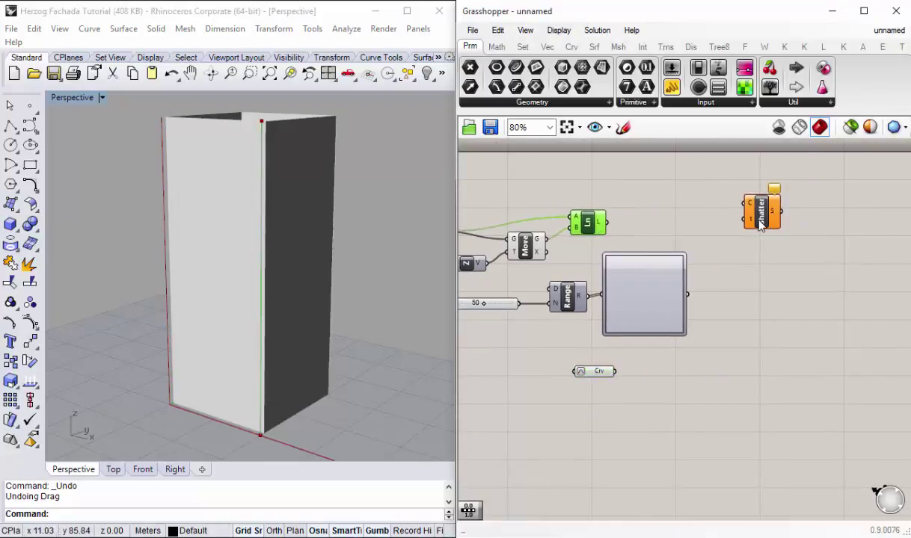
# Step: Duplicate and align the Shatter pair, feeding Ln into the upper and Crv into the lower
pyautogui.keyDown('alt'); pyautogui.moveTo(761, 225); pyautogui.dragTo(772, 362); pyautogui.keyUp('alt')
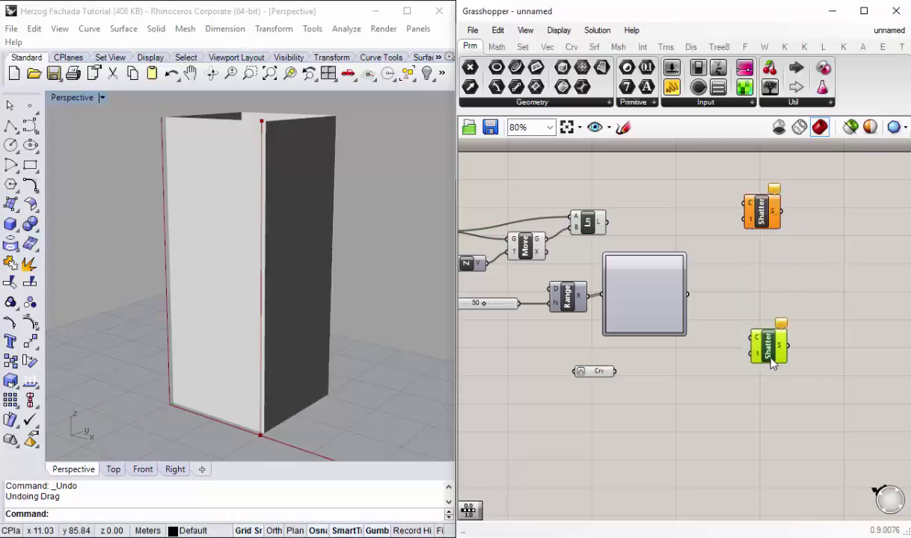
pyautogui.click(770, 217)
pyautogui.moveTo(818, 431); pyautogui.dragTo(744, 172)
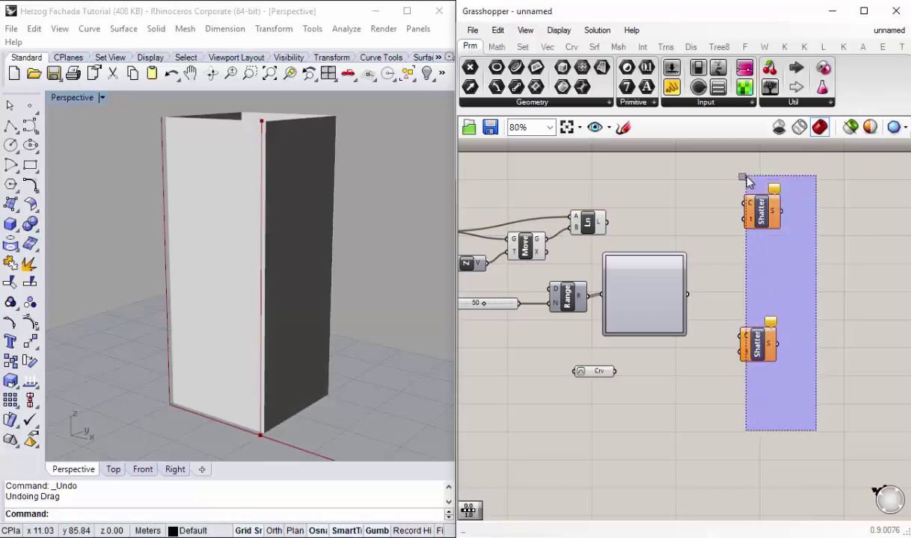
pyautogui.click(752, 369)
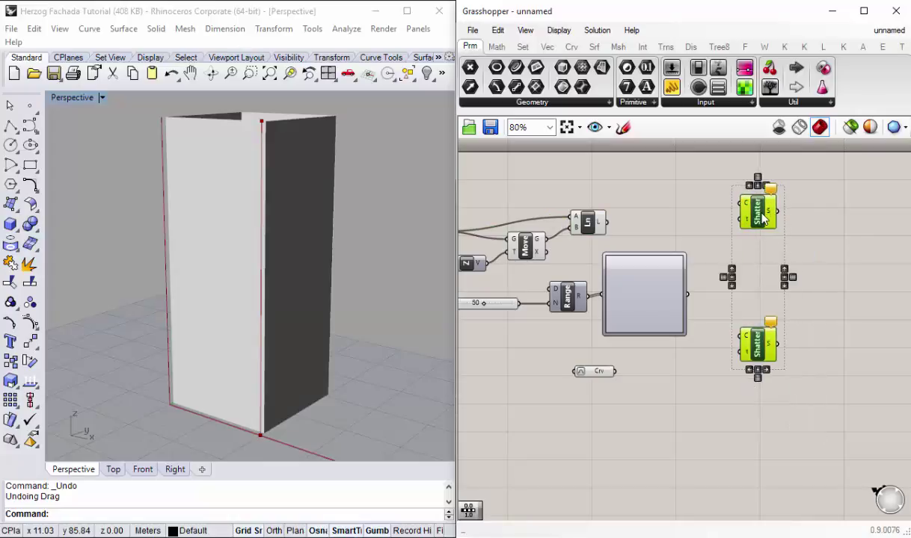
pyautogui.moveTo(763, 217); pyautogui.dragTo(758, 217)
pyautogui.click(647, 208)
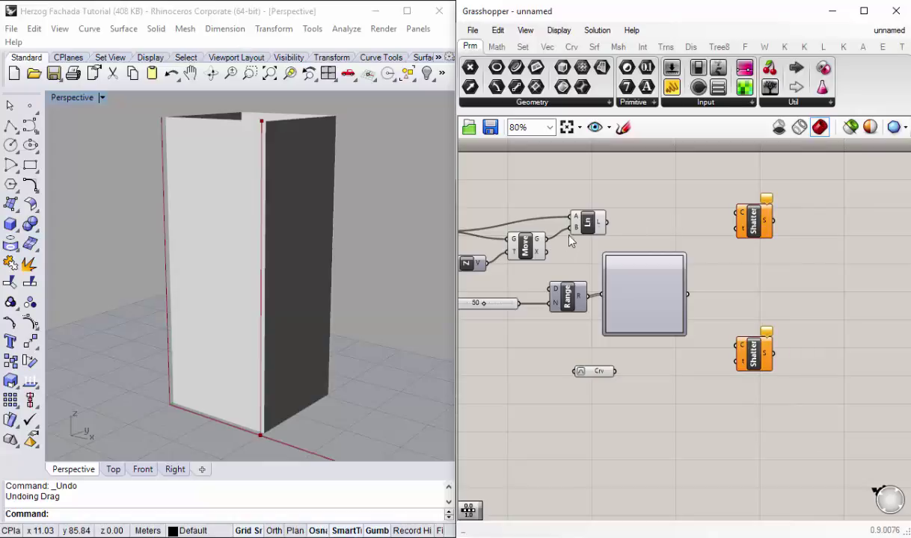
pyautogui.moveTo(606, 223); pyautogui.dragTo(737, 212)
pyautogui.moveTo(614, 372); pyautogui.dragTo(736, 345)
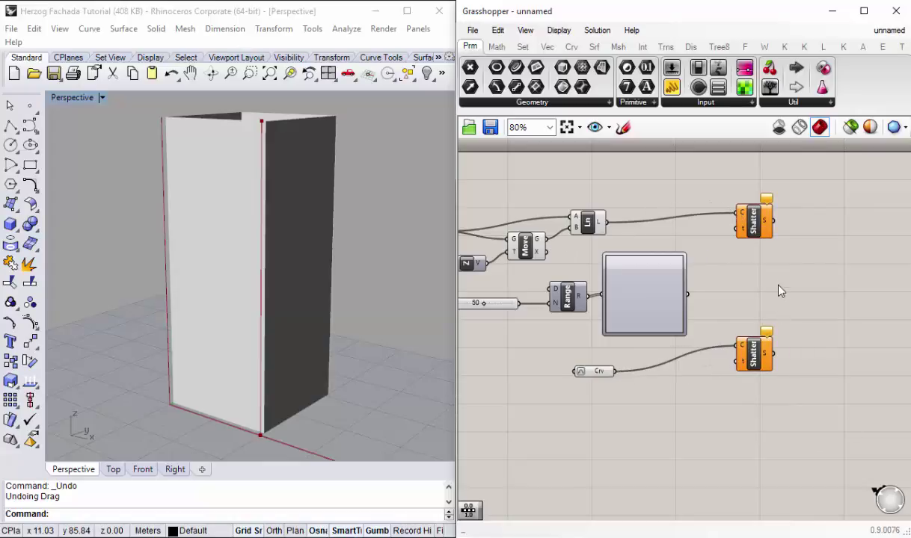
# Step: Set the Graph Mapper's graph type to Linear for a straight diagonal mapping
pyautogui.scroll(2, 673, 304)
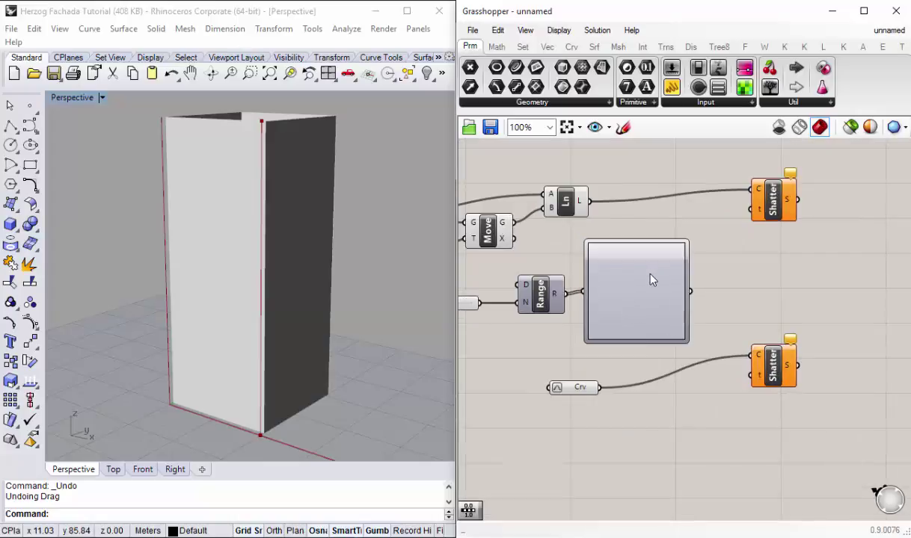
pyautogui.rightClick(619, 259)
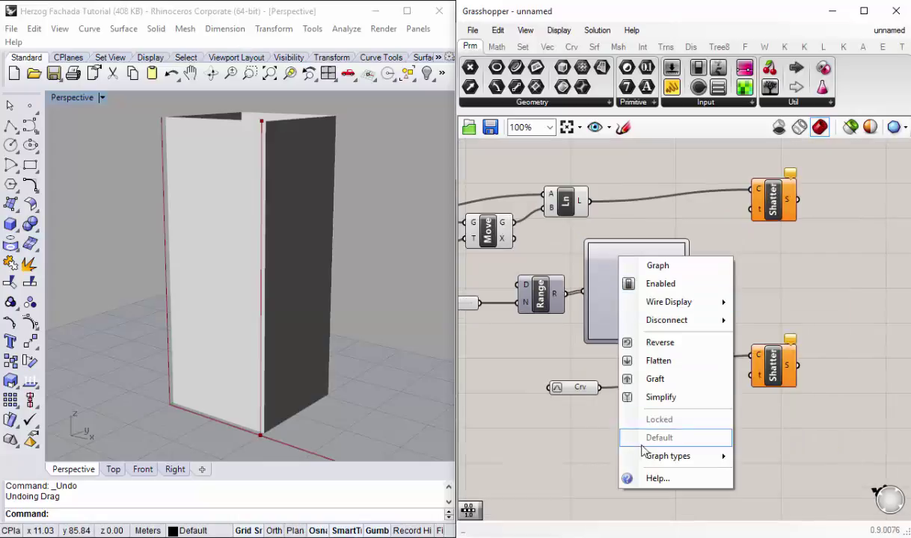
pyautogui.click(649, 284)
pyautogui.rightClick(606, 255)
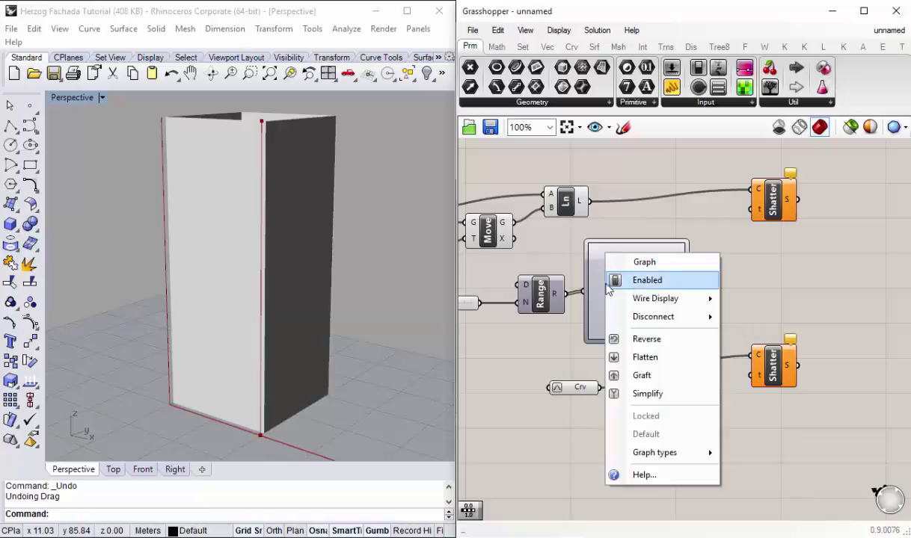
pyautogui.moveTo(667, 456)
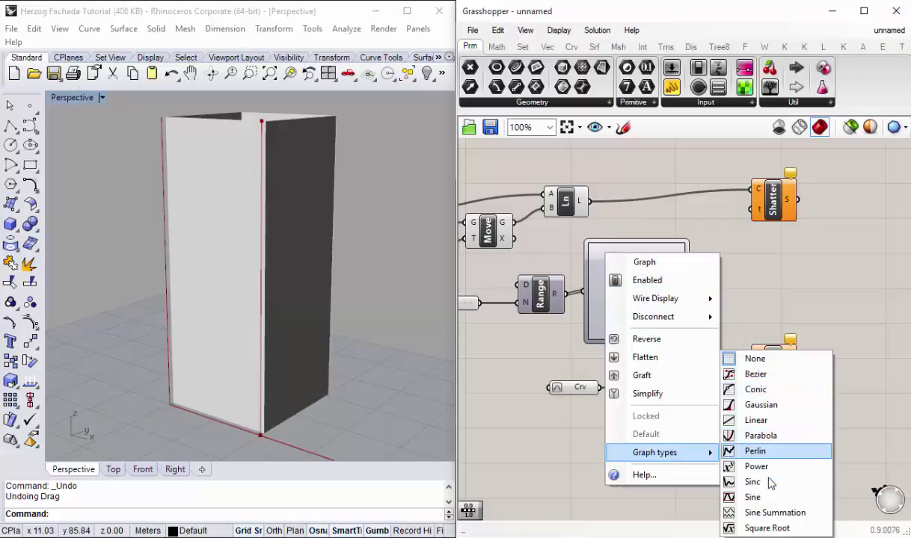
pyautogui.click(745, 423)
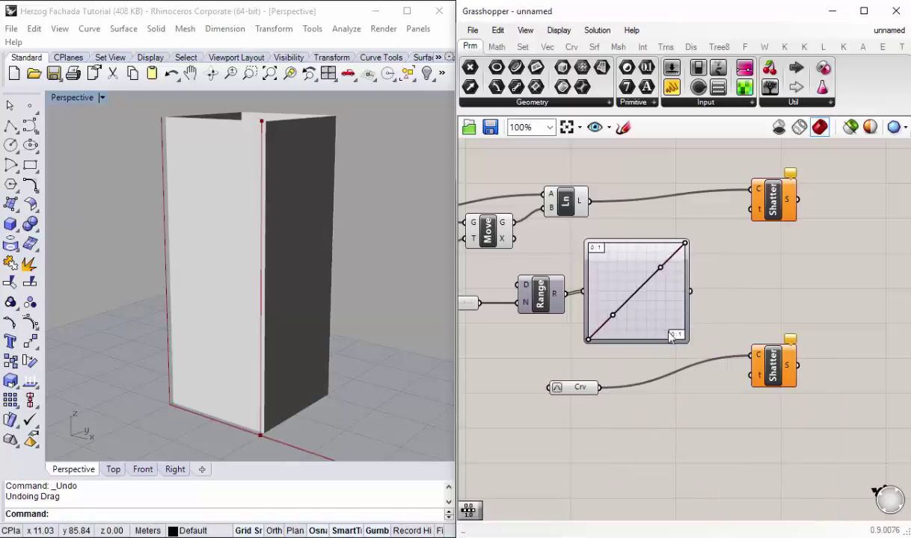
pyautogui.moveTo(566, 261); pyautogui.dragTo(648, 241, button='right')
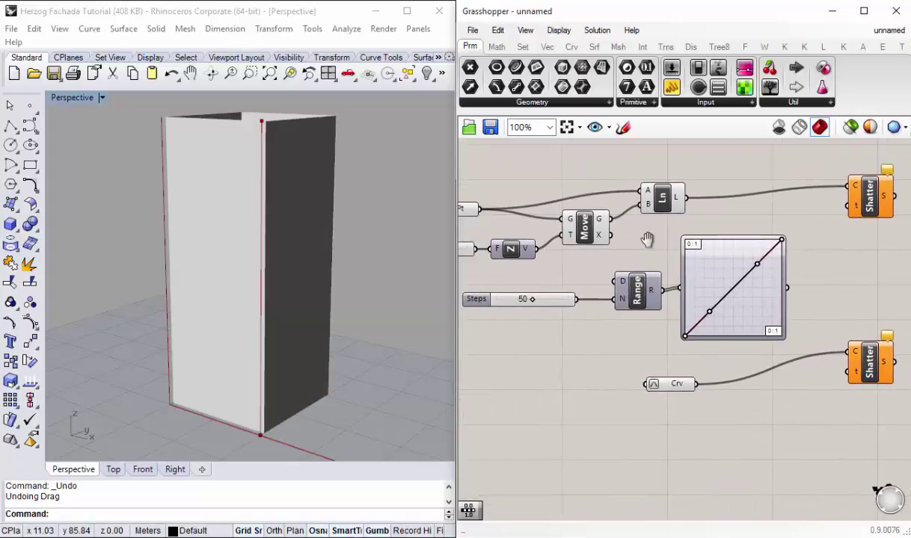
pyautogui.scroll(-2, 652, 266)
pyautogui.scroll(2, 598, 282)
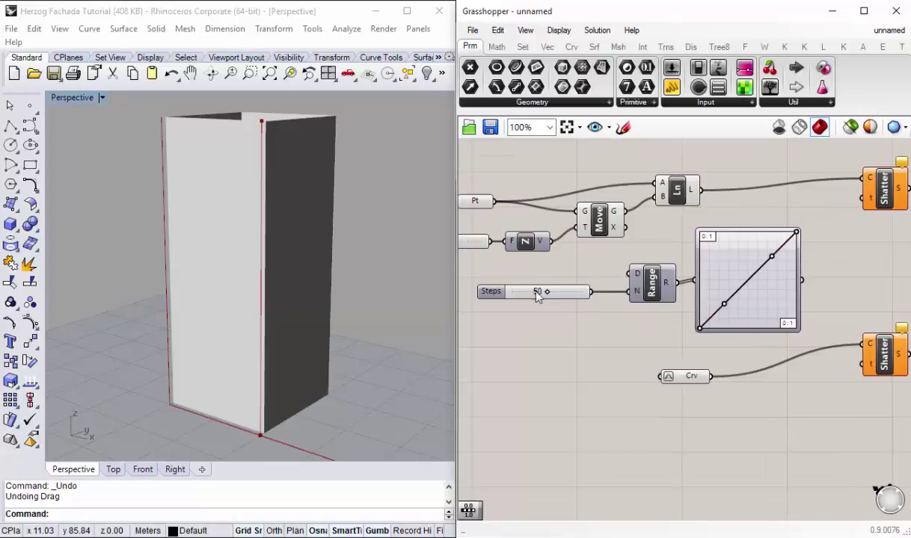
pyautogui.scroll(2, 524, 299)
# Step: Rename the 50-step slider feeding Range to 'Número de Aberturas' and shift it left
pyautogui.scroll(3, 575, 299)
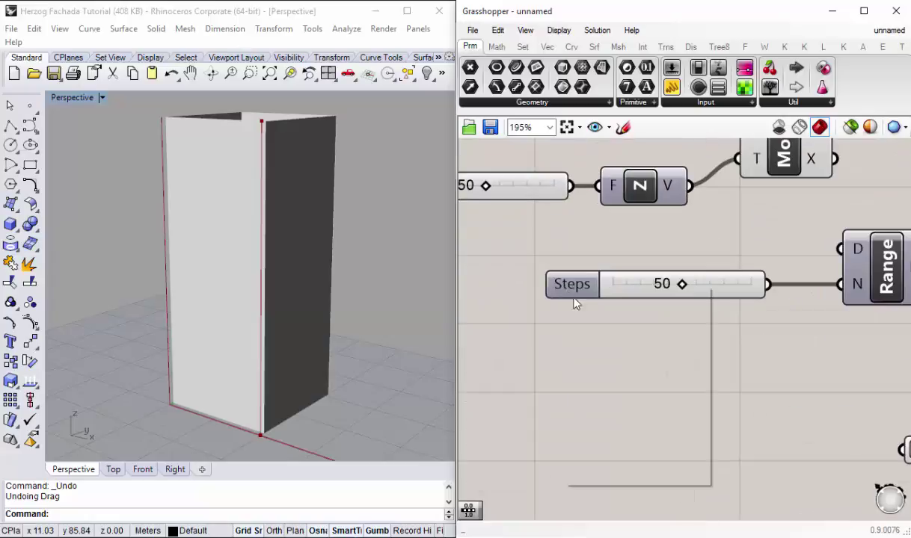
pyautogui.rightClick(569, 288)
pyautogui.write('Núm')
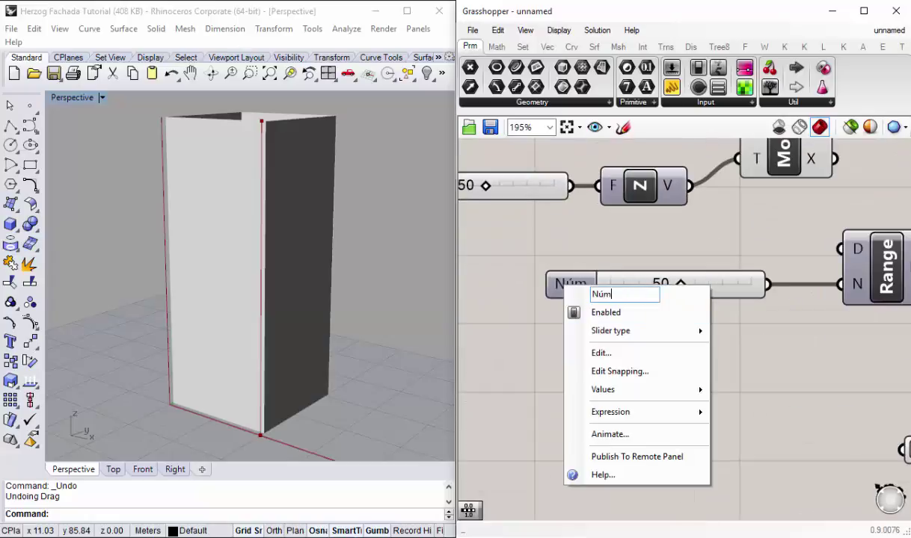
pyautogui.write('ero de Aber')
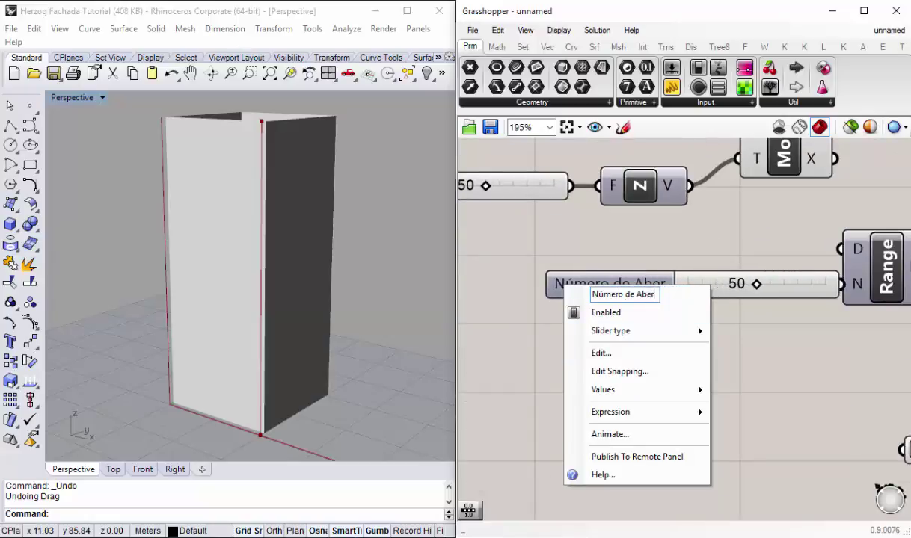
pyautogui.write('turas')
pyautogui.press('Return')
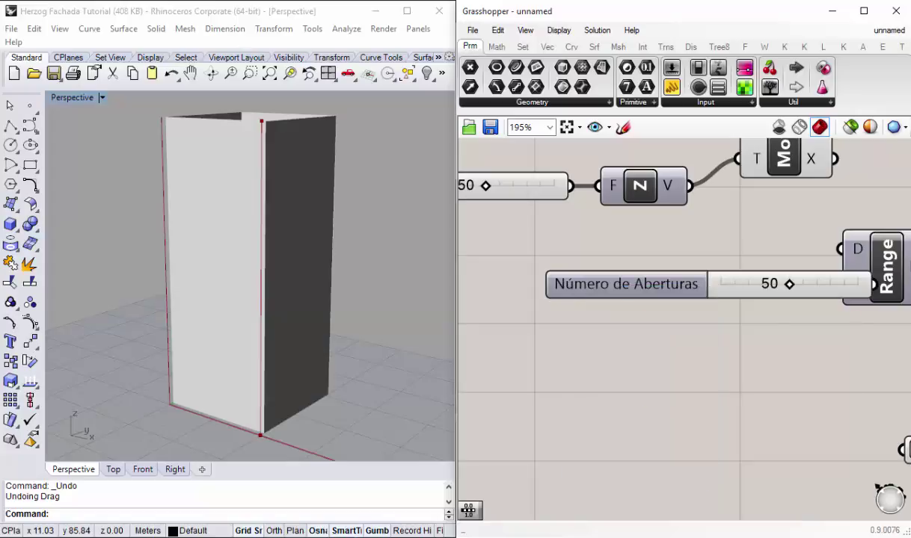
pyautogui.moveTo(604, 295); pyautogui.dragTo(453, 286)
pyautogui.click(667, 329)
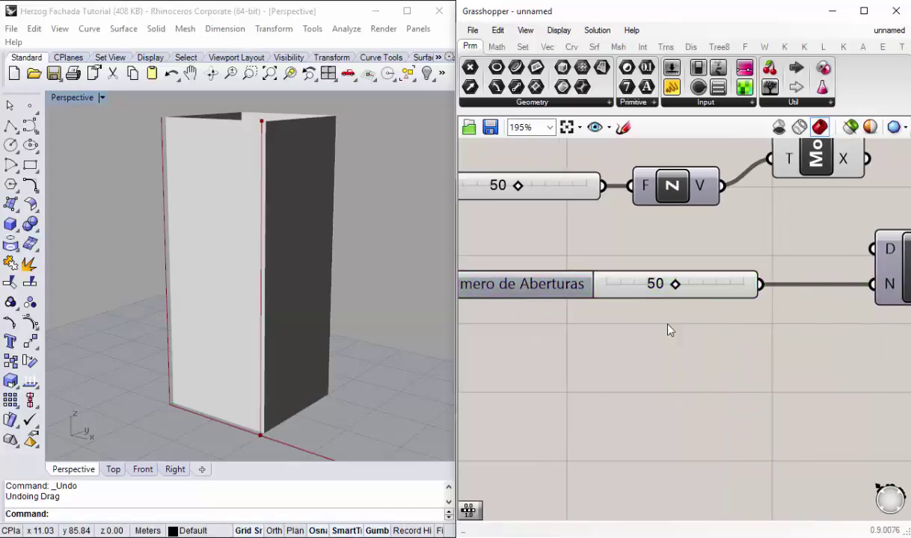
pyautogui.scroll(-4, 630, 345)
pyautogui.moveTo(630, 345); pyautogui.dragTo(623, 344, button='right')
pyautogui.moveTo(736, 267); pyautogui.dragTo(708, 304, button='right')
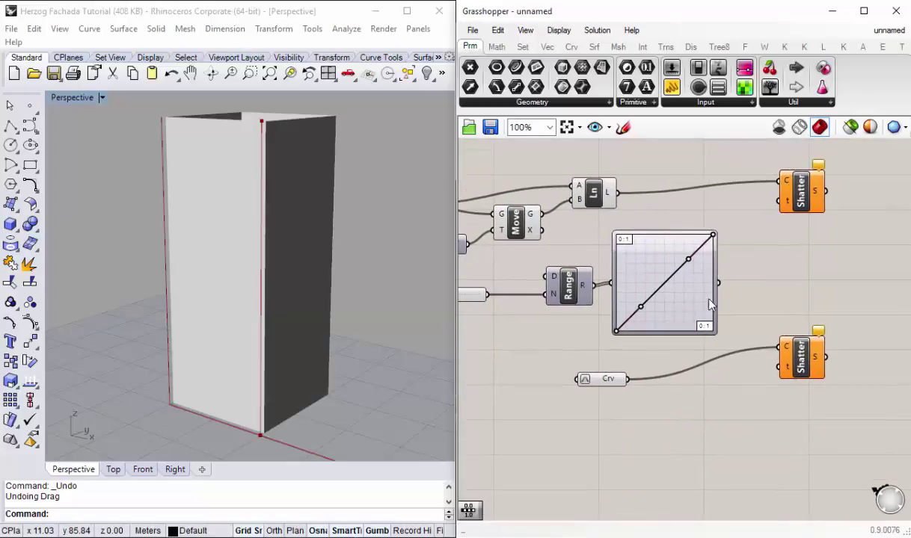
pyautogui.moveTo(62, 248)
pyautogui.mouseDown(button='right')
pyautogui.moveTo(206, 290)
pyautogui.moveTo(201, 235)
pyautogui.mouseUp(button='right')
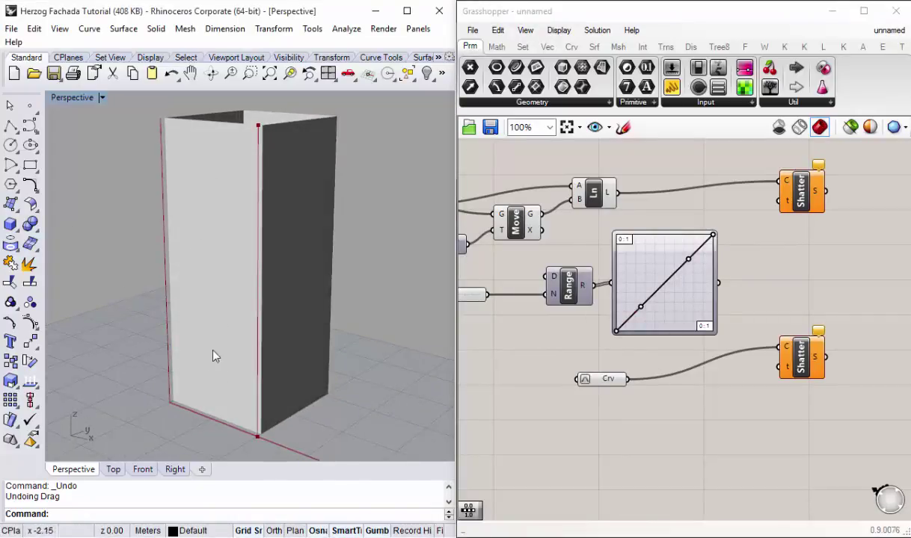
# Step: Wire the Graph Mapper output to the t inputs of the upper and lower Shatter components
pyautogui.moveTo(212, 352)
pyautogui.mouseDown(button='right')
pyautogui.moveTo(202, 305)
pyautogui.moveTo(262, 322)
pyautogui.mouseUp(button='right')
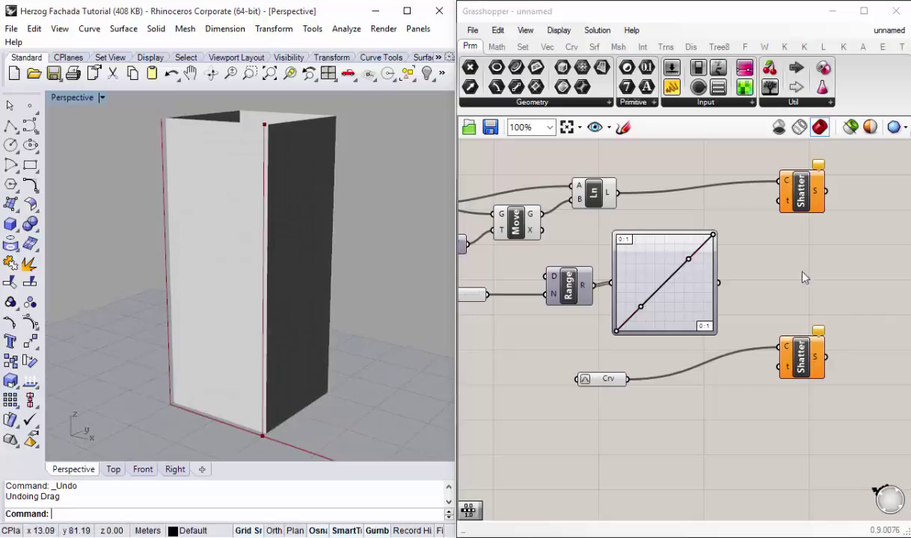
pyautogui.moveTo(804, 278); pyautogui.dragTo(758, 283, button='right')
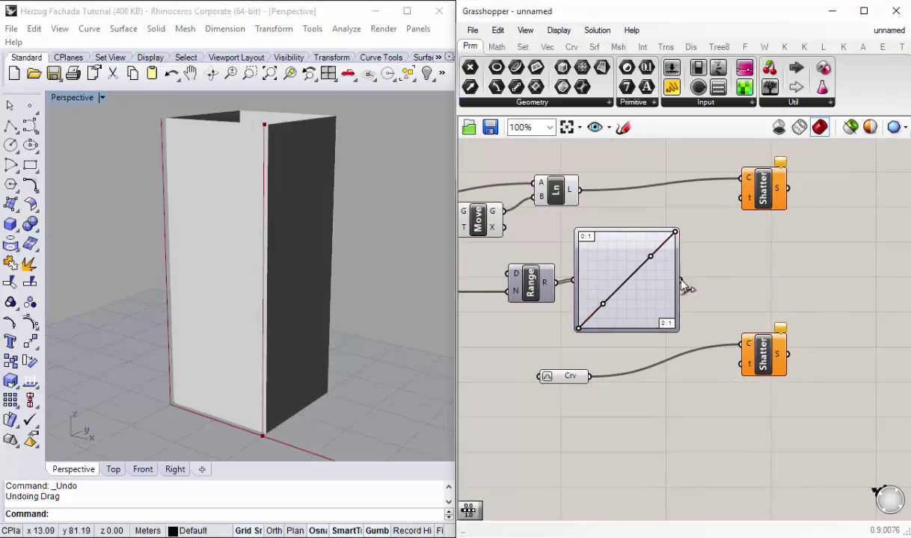
pyautogui.moveTo(682, 284); pyautogui.dragTo(702, 217)
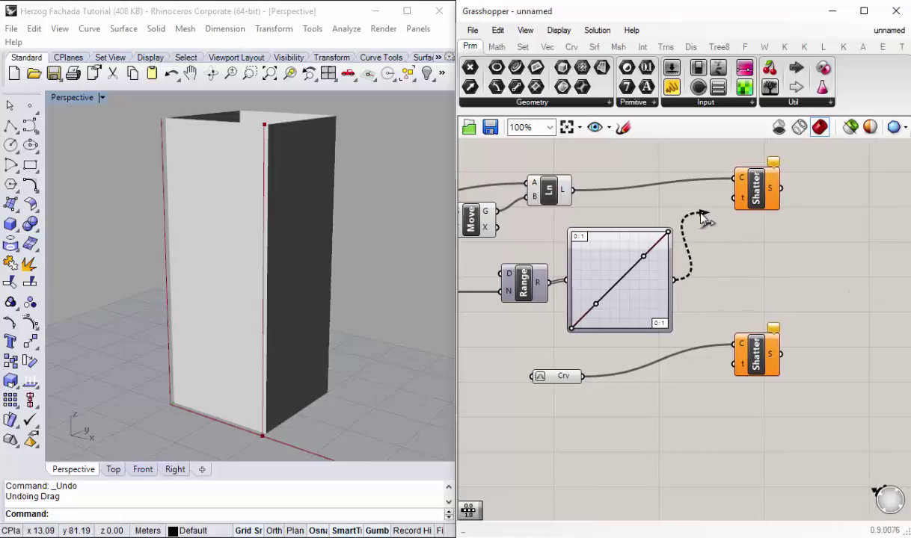
pyautogui.moveTo(703, 217); pyautogui.dragTo(740, 199)
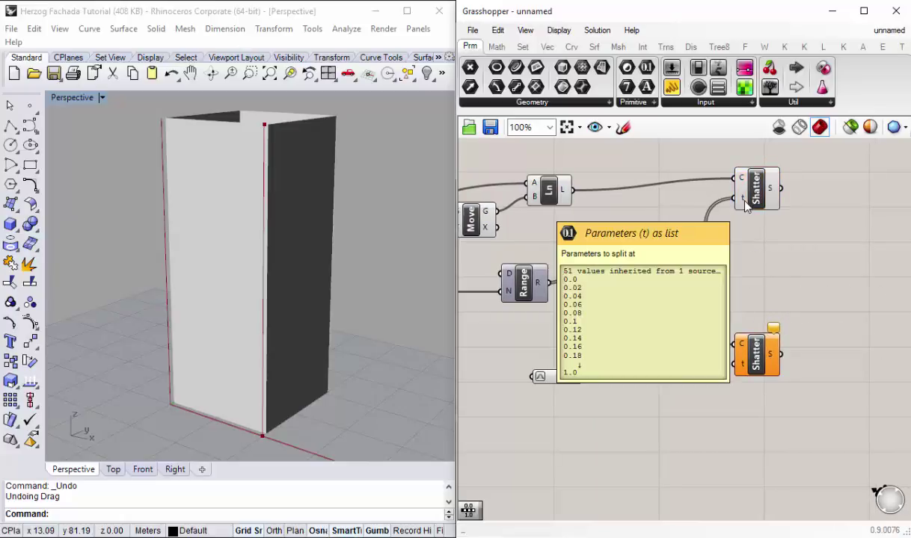
pyautogui.moveTo(677, 308); pyautogui.dragTo(652, 231, button='right')
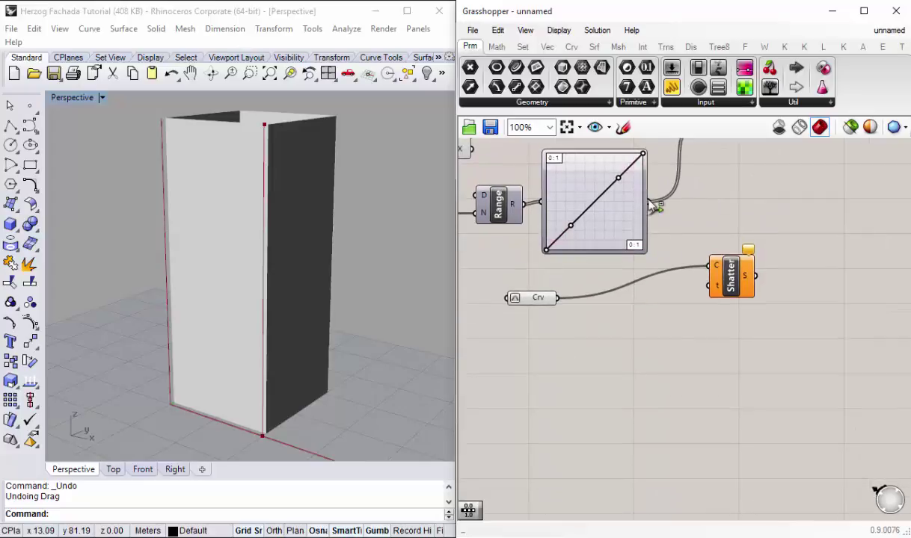
pyautogui.moveTo(651, 204); pyautogui.dragTo(707, 299)
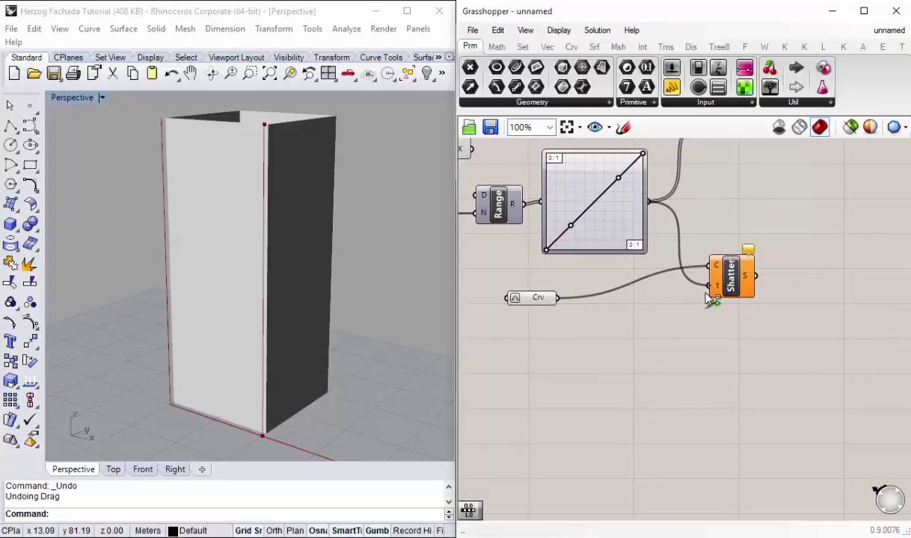
pyautogui.moveTo(240, 258); pyautogui.dragTo(254, 262, button='right')
# Step: Check the options of the Ln, Crv, Move and Pt components in the definition
pyautogui.scroll(-2, 732, 456)
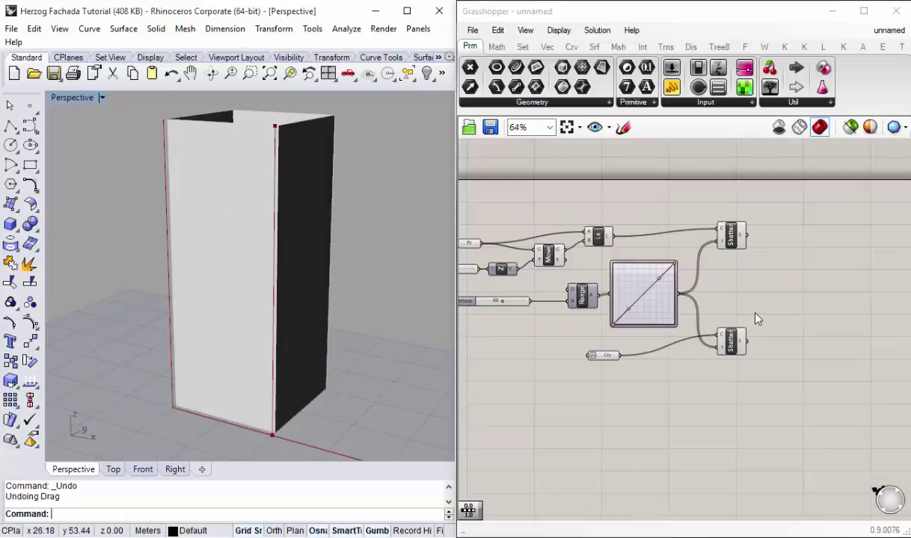
pyautogui.scroll(2, 758, 254)
pyautogui.click(693, 226)
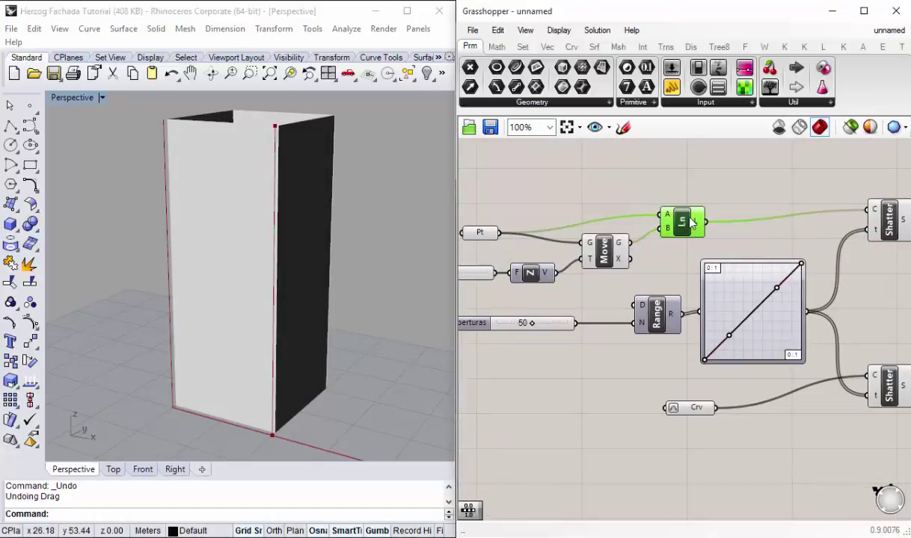
pyautogui.rightClick(693, 221)
pyautogui.click(693, 408)
pyautogui.rightClick(693, 408)
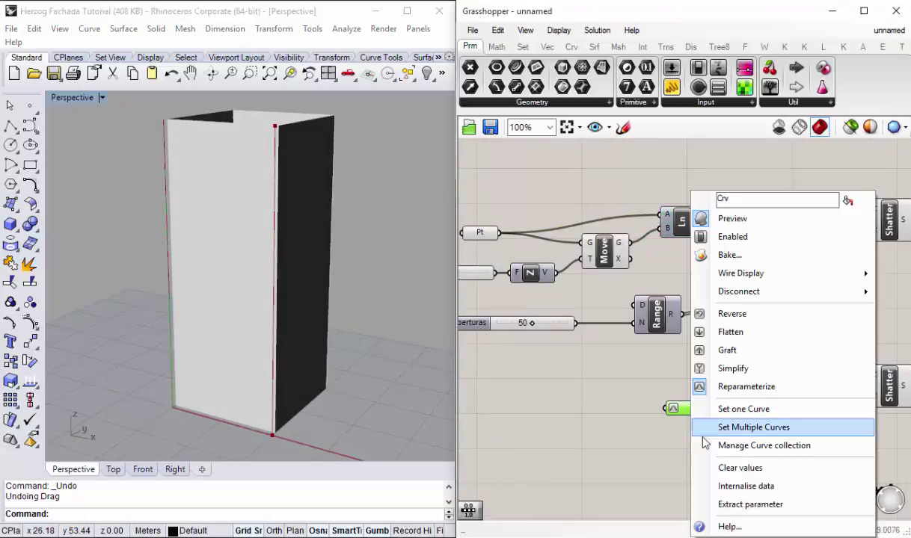
pyautogui.click(573, 249)
pyautogui.click(602, 251)
pyautogui.rightClick(610, 257)
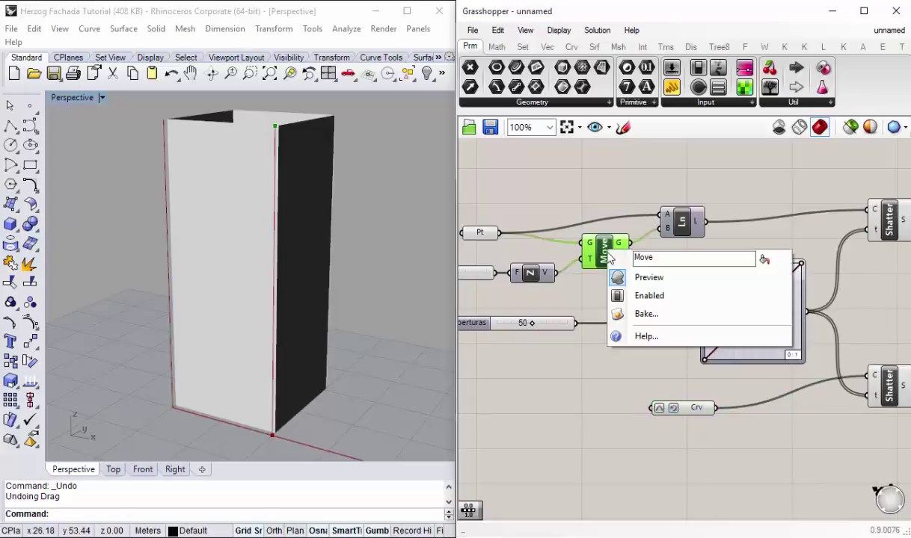
pyautogui.click(600, 260)
pyautogui.moveTo(600, 260); pyautogui.dragTo(710, 252, button='right')
pyautogui.click(591, 229)
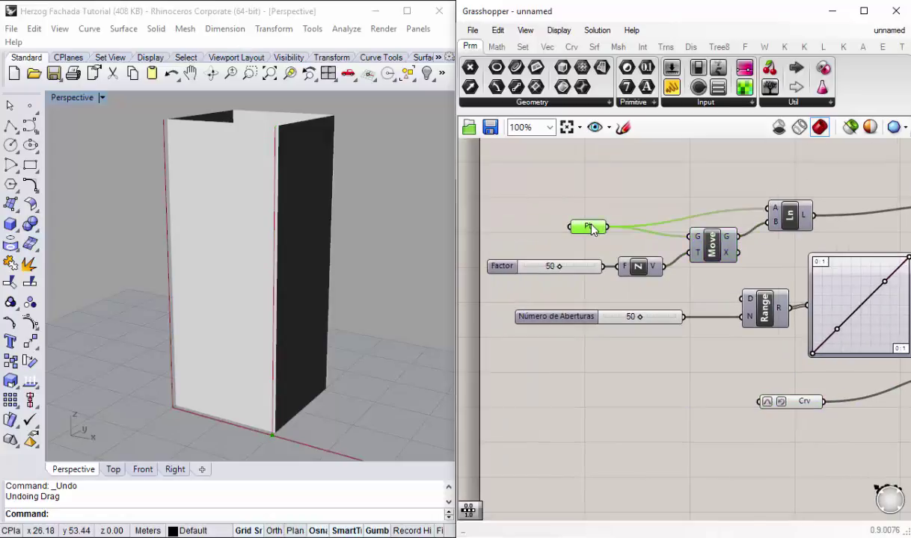
pyautogui.rightClick(592, 229)
pyautogui.click(594, 170)
# Step: Preview the top Shatter's split lines and zoom the Perspective view onto the tower's bottom corner
pyautogui.scroll(-1, 578, 274)
pyautogui.scroll(-3, 648, 280)
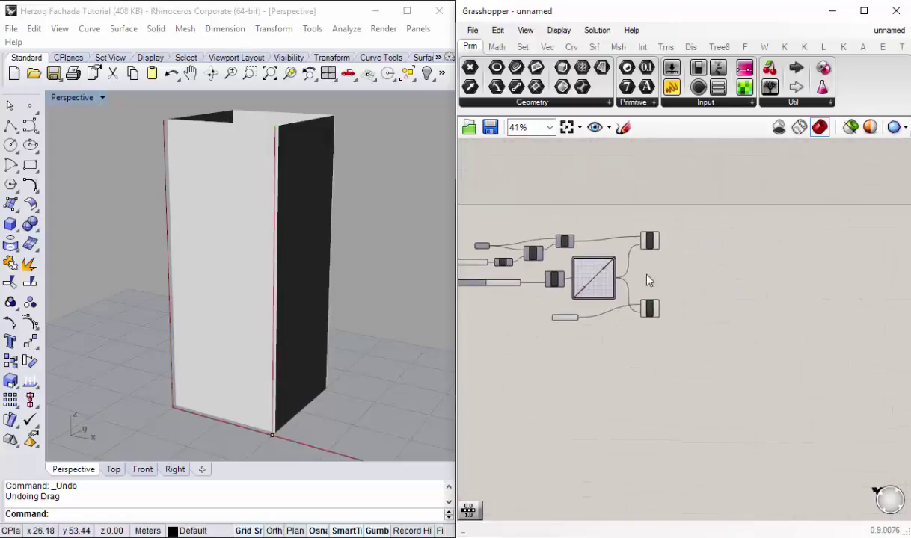
pyautogui.scroll(3, 648, 281)
pyautogui.click(654, 219)
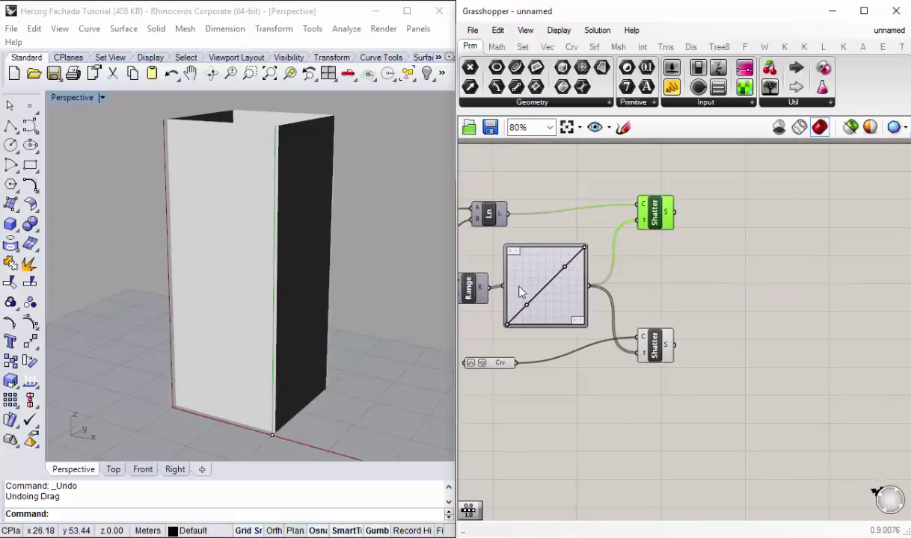
pyautogui.scroll(2, 319, 297)
pyautogui.scroll(2, 325, 413)
pyautogui.scroll(2, 337, 452)
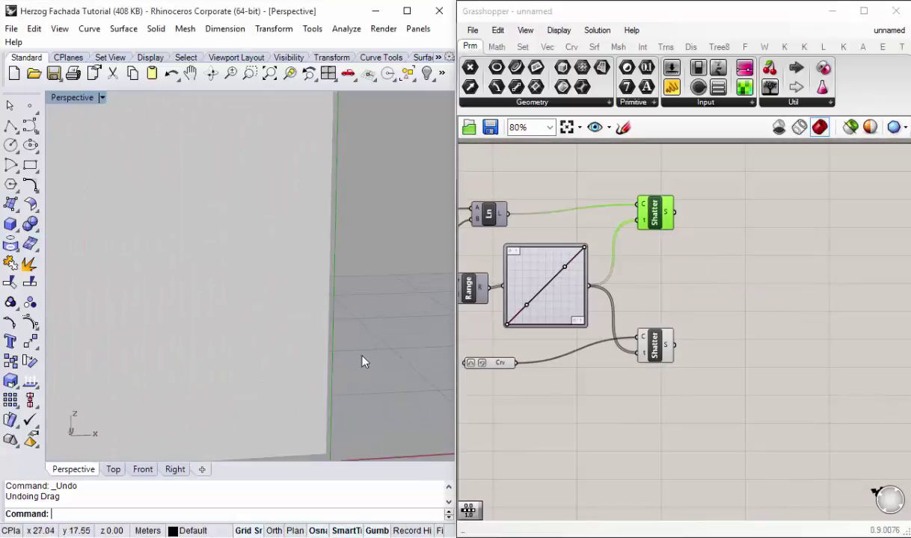
pyautogui.scroll(-1, 353, 389)
pyautogui.scroll(-1, 335, 428)
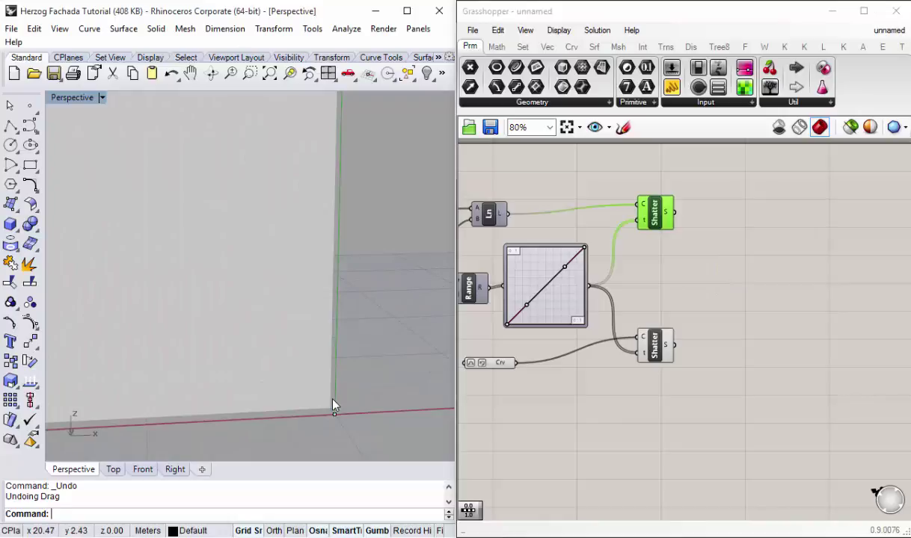
# Step: Place a Panel right of the top Shatter and wire its S output into it
pyautogui.moveTo(672, 87); pyautogui.dragTo(767, 283)
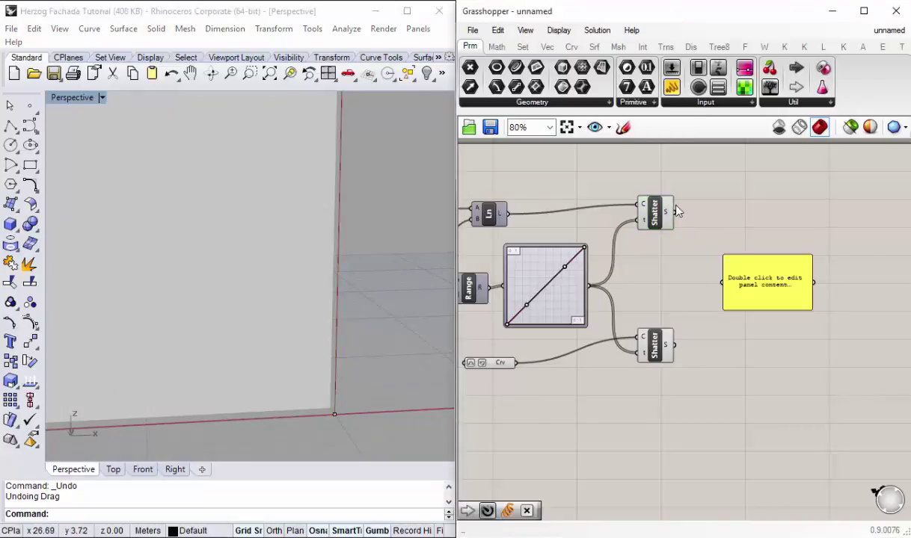
pyautogui.moveTo(674, 213); pyautogui.dragTo(723, 282)
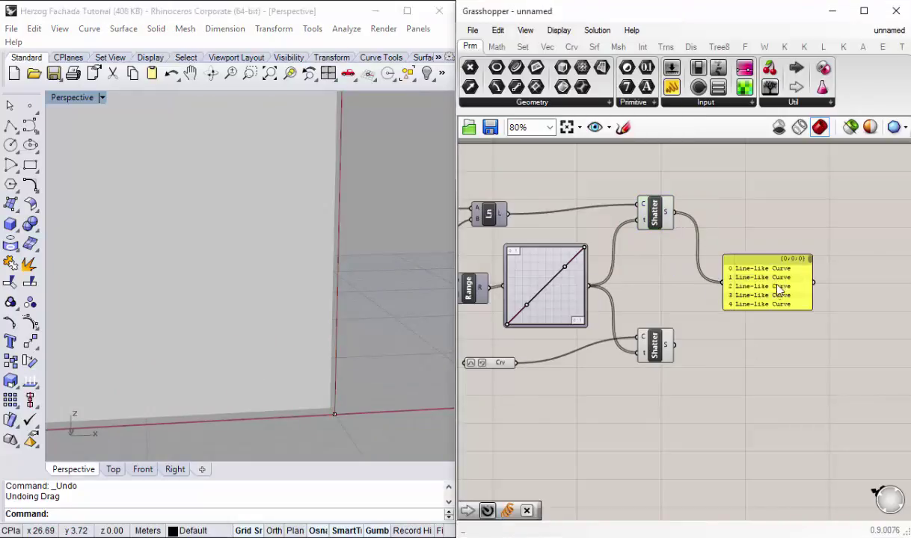
pyautogui.scroll(3, 764, 300)
pyautogui.scroll(-2, 722, 270)
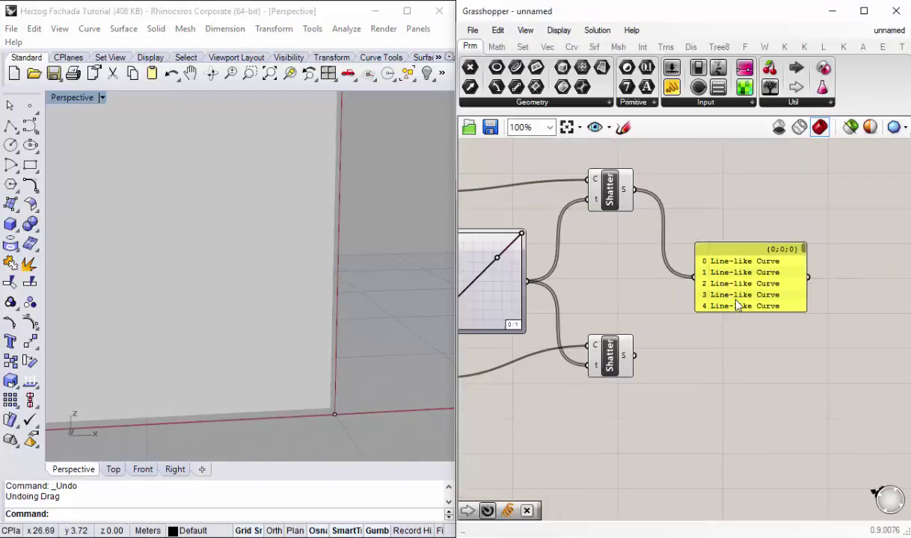
# Step: Stretch the panel taller so every Line-like Curve segment is listed
pyautogui.moveTo(740, 312); pyautogui.dragTo(747, 459)
pyautogui.scroll(-2, 740, 389)
pyautogui.scroll(-3, 742, 390)
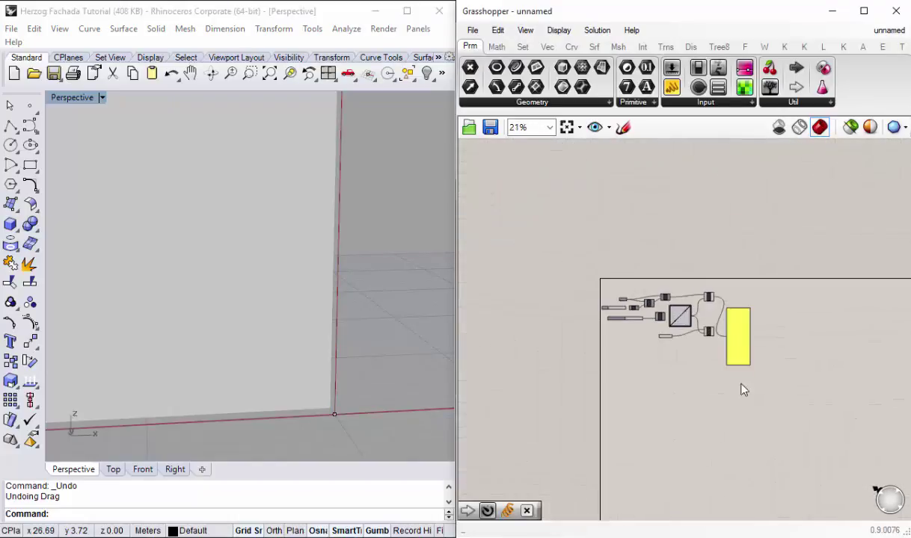
pyautogui.scroll(2, 736, 351)
pyautogui.moveTo(736, 313); pyautogui.dragTo(736, 509)
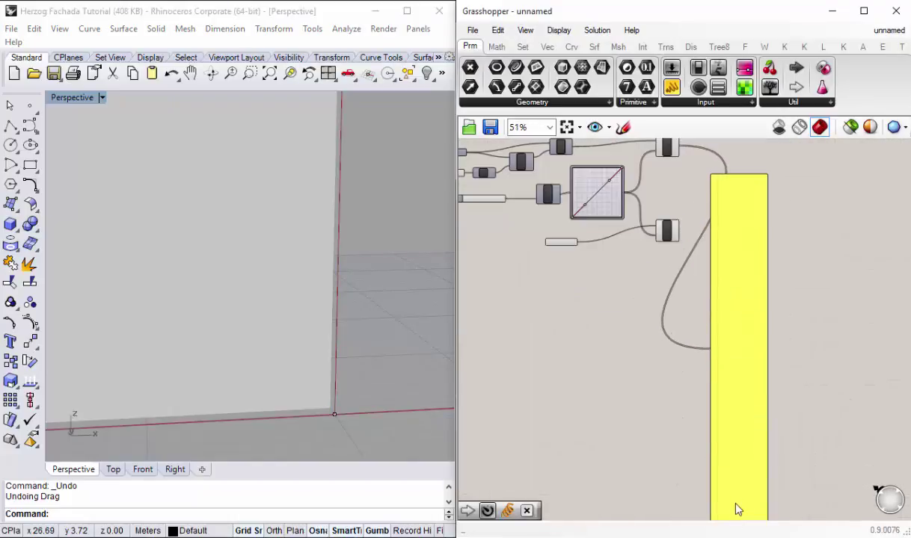
pyautogui.scroll(10, 729, 439)
pyautogui.scroll(-2, 701, 394)
pyautogui.scroll(-7, 601, 274)
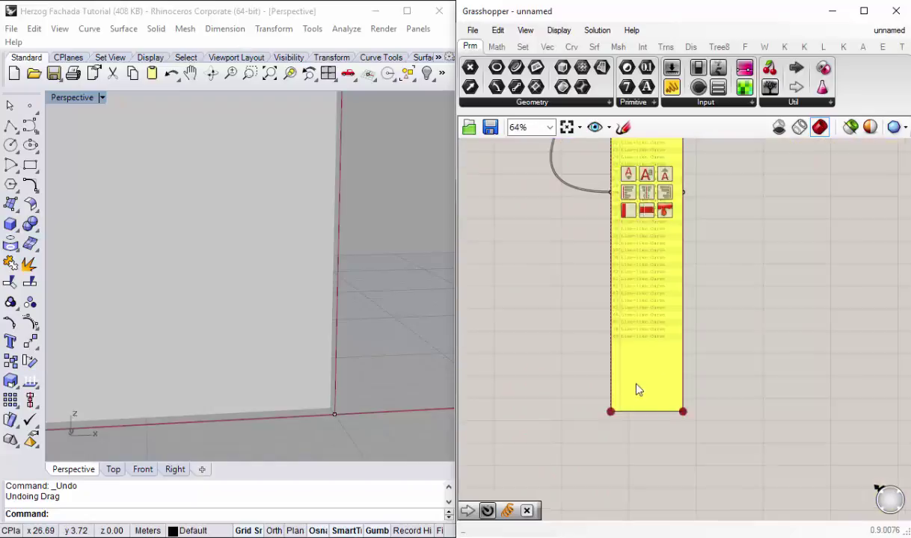
pyautogui.scroll(-2, 642, 271)
pyautogui.scroll(-2, 641, 259)
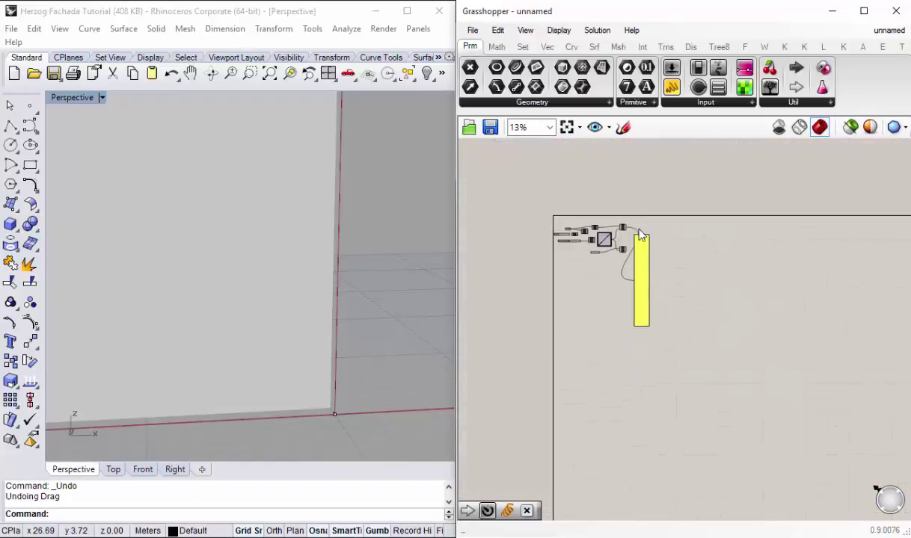
pyautogui.scroll(5, 641, 246)
pyautogui.scroll(-1, 628, 172)
pyautogui.scroll(-3, 626, 161)
pyautogui.scroll(4, 625, 161)
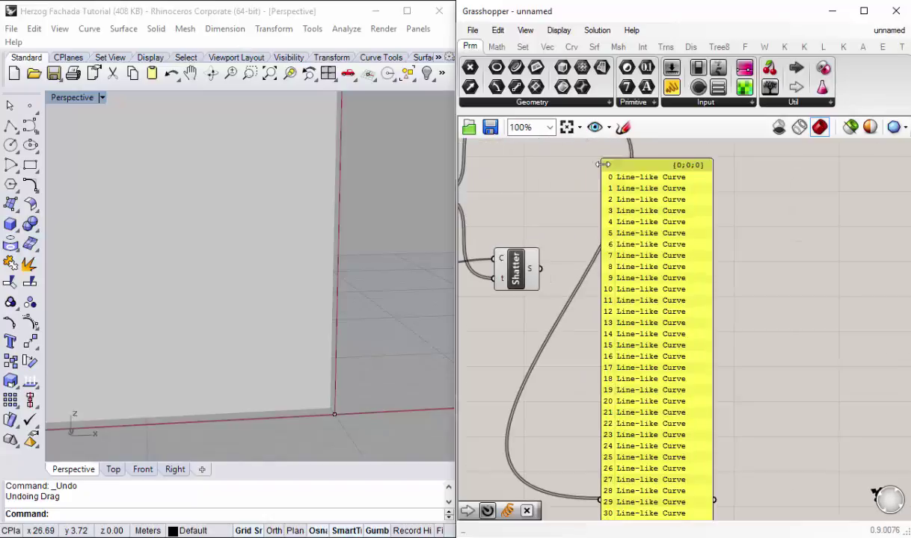
# Step: Select the panel and orbit the tower view around its corner
pyautogui.click(639, 180)
pyautogui.scroll(-5, 673, 257)
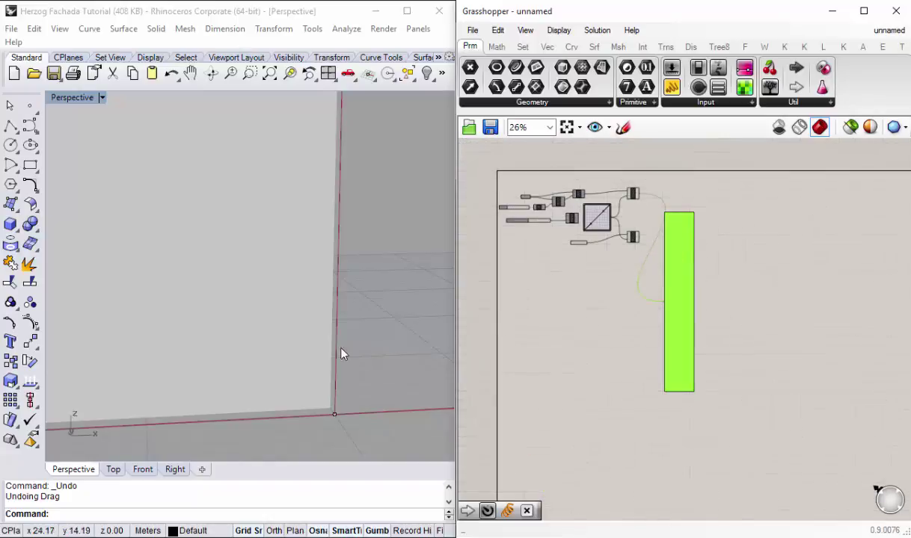
pyautogui.moveTo(342, 354); pyautogui.dragTo(340, 408, button='right')
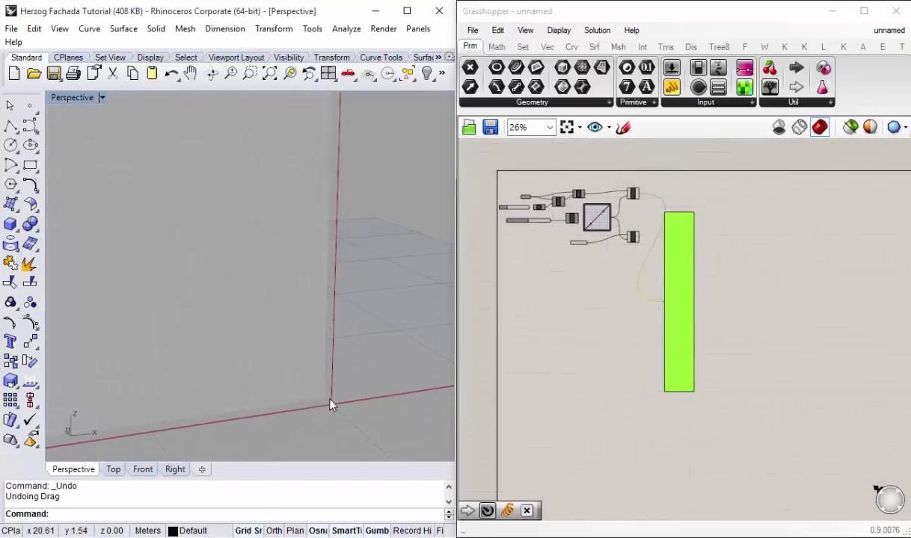
pyautogui.scroll(-2, 331, 407)
pyautogui.scroll(-4, 350, 360)
pyautogui.moveTo(281, 382); pyautogui.dragTo(321, 329, button='right')
pyautogui.click(659, 278)
pyautogui.click(685, 275)
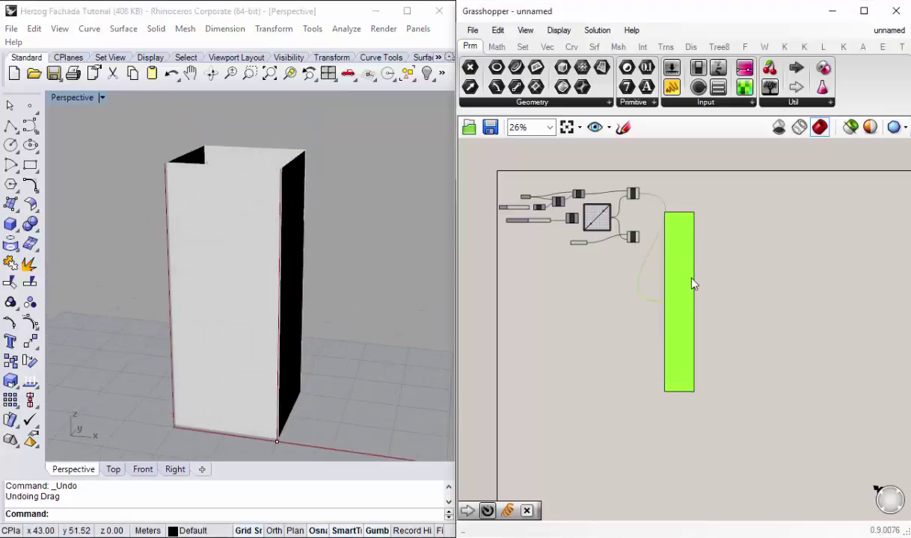
pyautogui.scroll(6, 657, 264)
pyautogui.scroll(-2, 622, 268)
pyautogui.moveTo(668, 323); pyautogui.dragTo(632, 309, button='right')
pyautogui.moveTo(272, 326)
pyautogui.mouseDown(button='right')
pyautogui.moveTo(277, 302)
pyautogui.moveTo(243, 305)
pyautogui.moveTo(268, 361)
pyautogui.moveTo(264, 254)
pyautogui.moveTo(207, 279)
pyautogui.mouseUp(button='right')
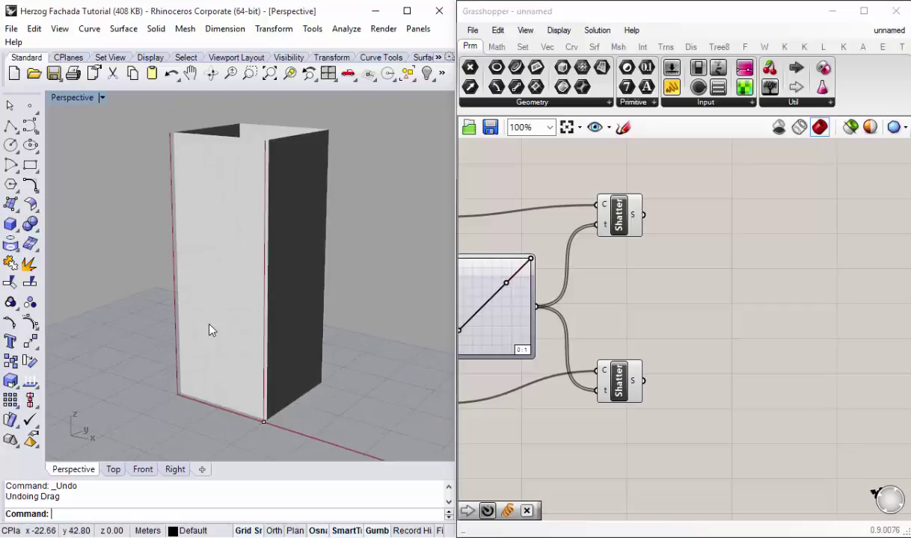
pyautogui.moveTo(270, 258)
pyautogui.mouseDown(button='right')
pyautogui.moveTo(284, 260)
pyautogui.moveTo(283, 251)
pyautogui.mouseUp(button='right')
pyautogui.scroll(5, 266, 140)
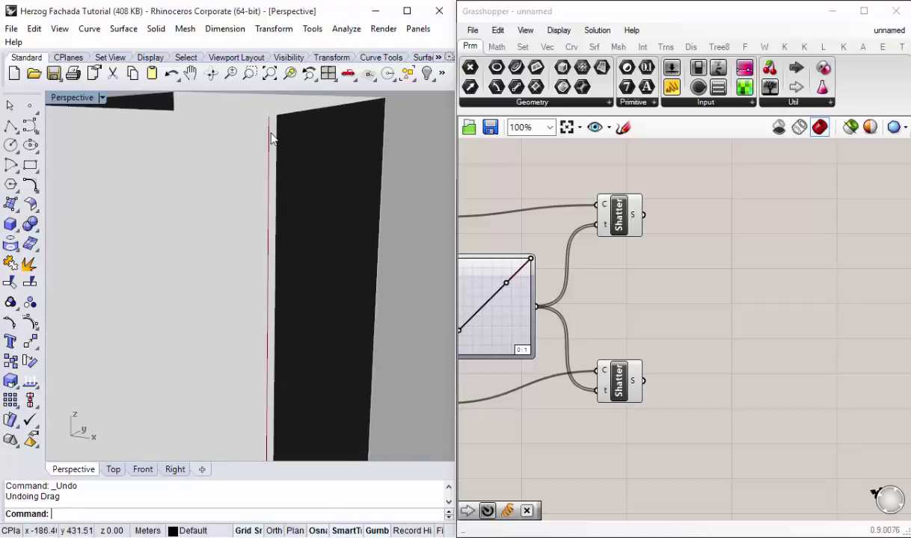
pyautogui.scroll(-5, 290, 217)
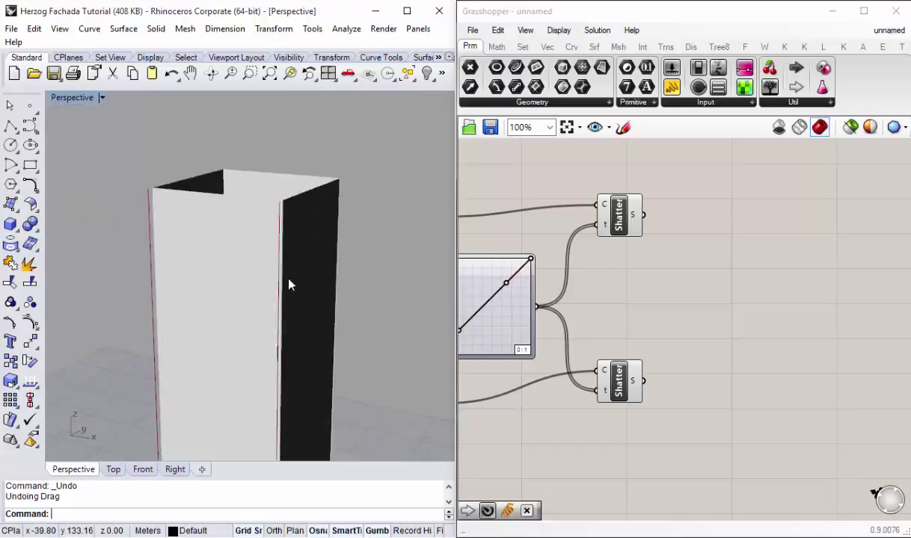
pyautogui.scroll(-2, 280, 314)
pyautogui.scroll(1, 282, 434)
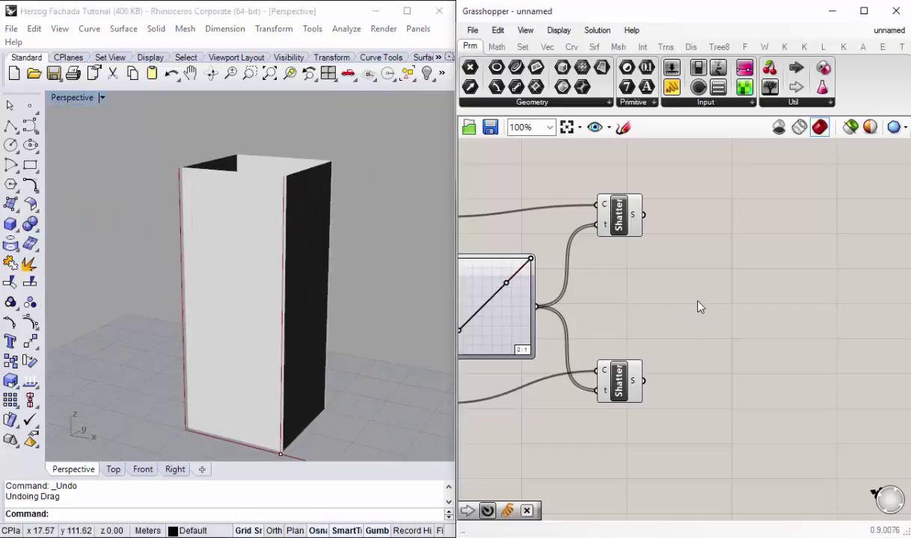
# Step: Place a Point On Curve component beside the Shatters, duplicate it and align the two
pyautogui.doubleClick(664, 278)
pyautogui.write('poi')
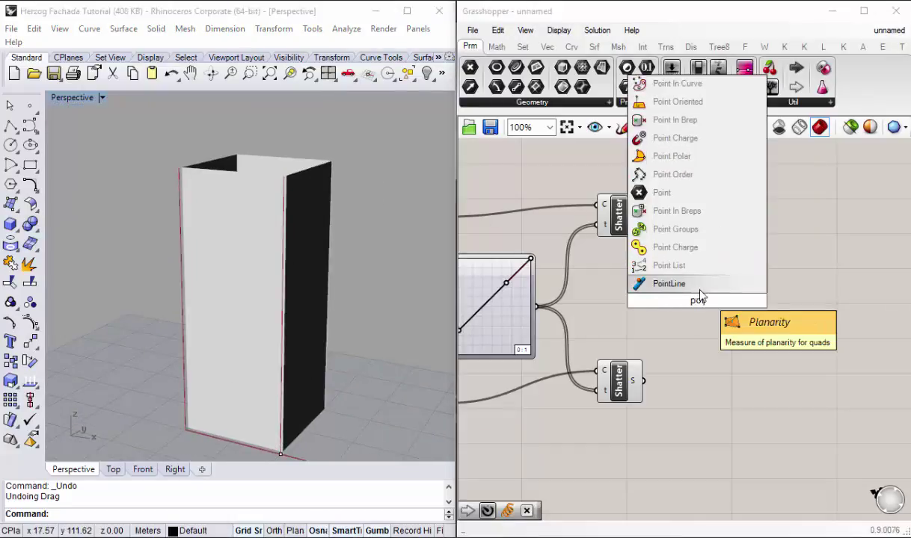
pyautogui.write('ntOnn')
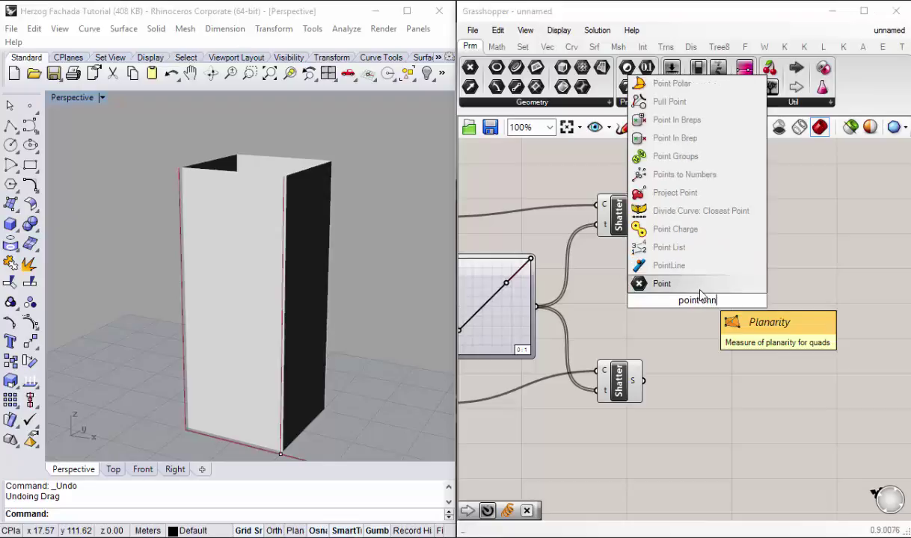
pyautogui.write(' curve')
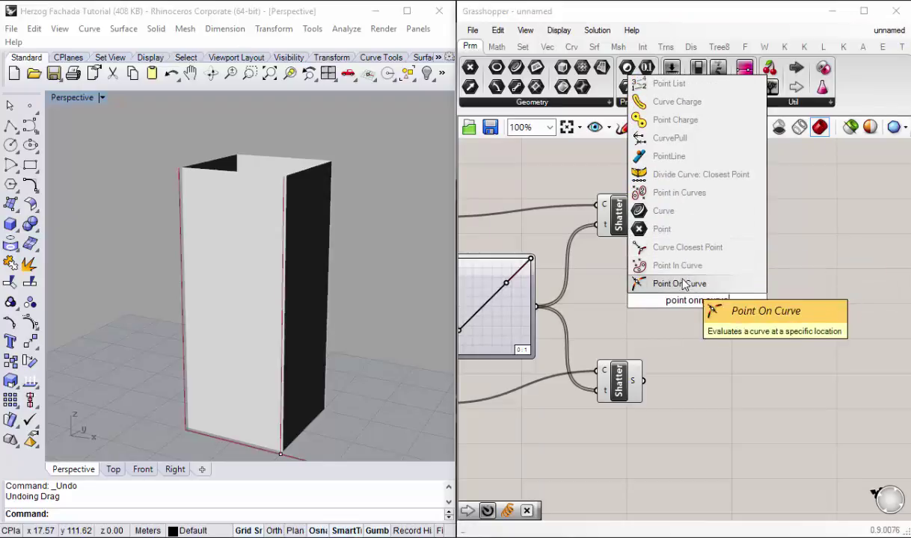
pyautogui.click(684, 283)
pyautogui.moveTo(703, 308)
pyautogui.mouseDown()
pyautogui.moveTo(721, 231)
pyautogui.moveTo(735, 242)
pyautogui.moveTo(707, 302)
pyautogui.mouseUp()
pyautogui.hotkey('ctrl', 'c')
pyautogui.hotkey('ctrl', 'v')
pyautogui.keyDown('shift'); pyautogui.click(707, 234); pyautogui.keyUp('shift')
pyautogui.click(722, 307)
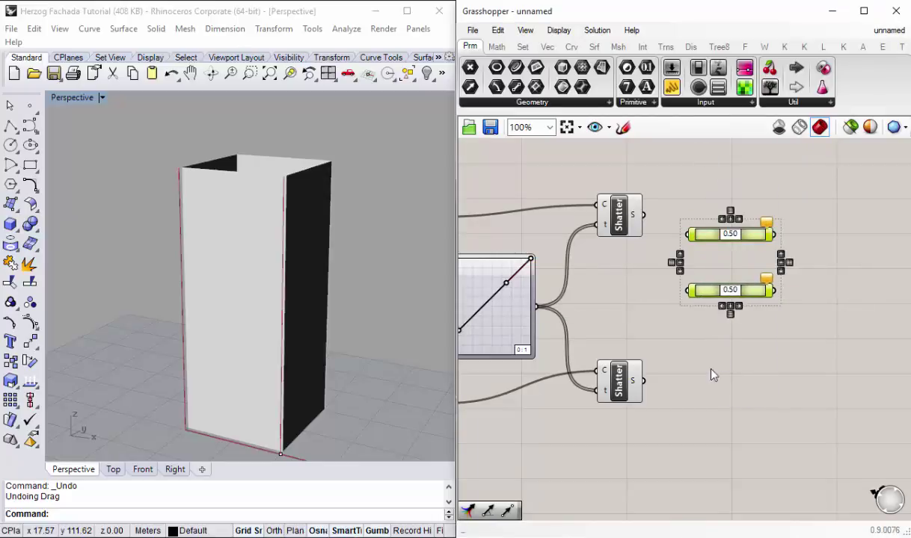
pyautogui.click(707, 370)
# Step: Wire the upper and lower Shatter S outputs into the two 0.50 Point On Curve components
pyautogui.moveTo(645, 215); pyautogui.dragTo(688, 235)
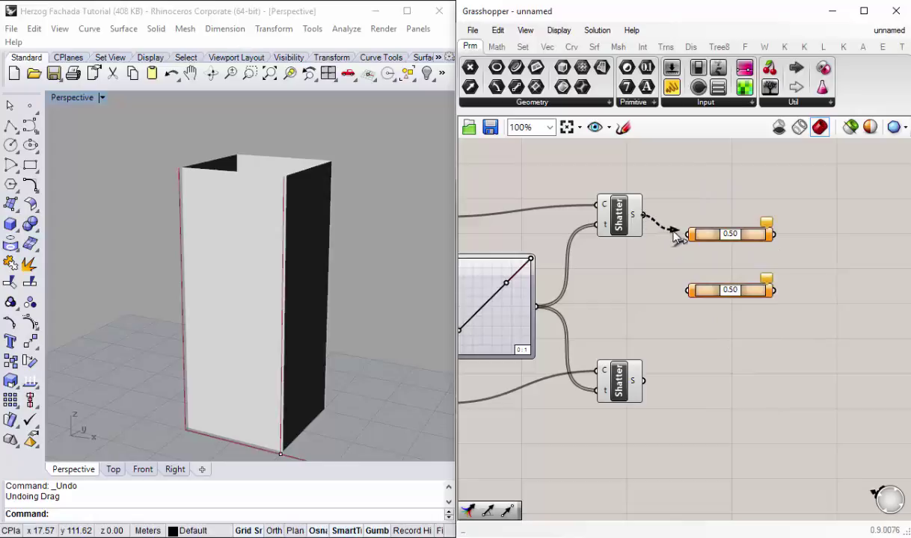
pyautogui.moveTo(642, 381); pyautogui.dragTo(688, 290)
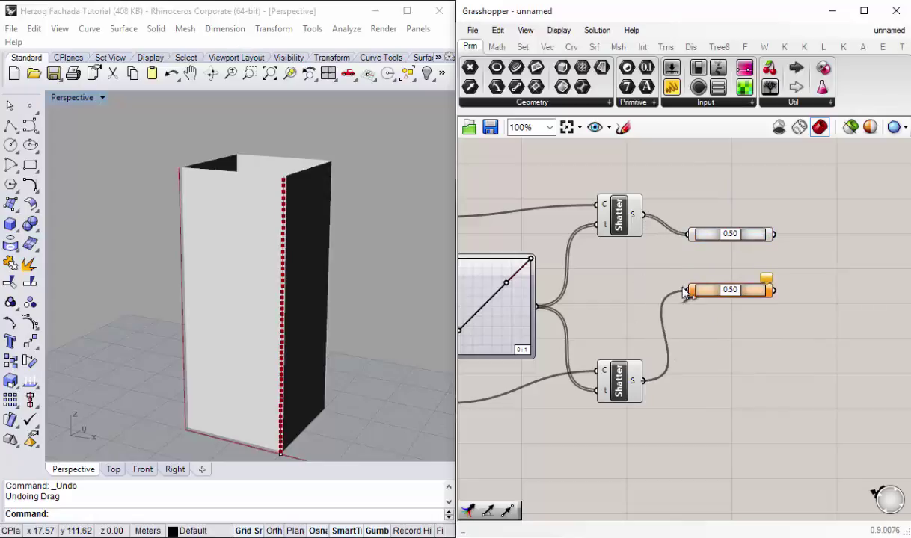
pyautogui.scroll(5, 163, 260)
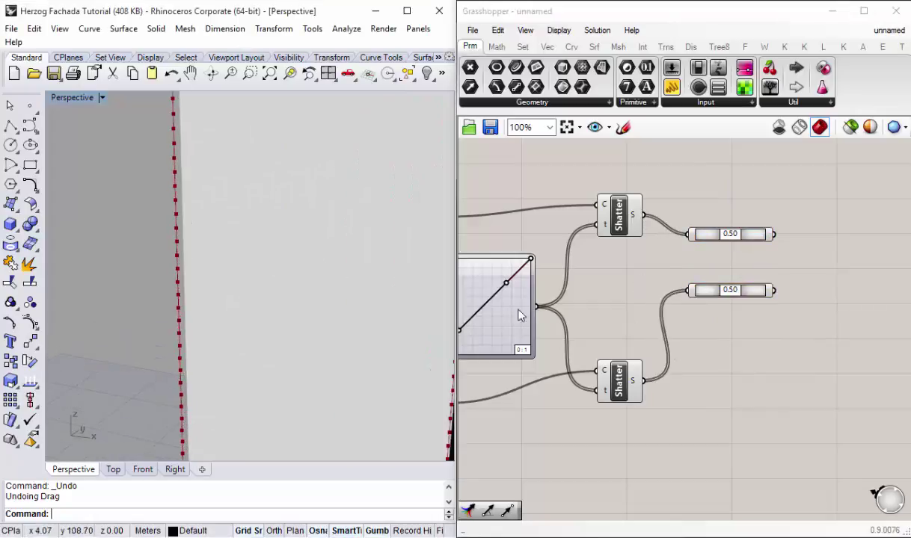
pyautogui.scroll(-3, 184, 221)
pyautogui.scroll(2, 162, 158)
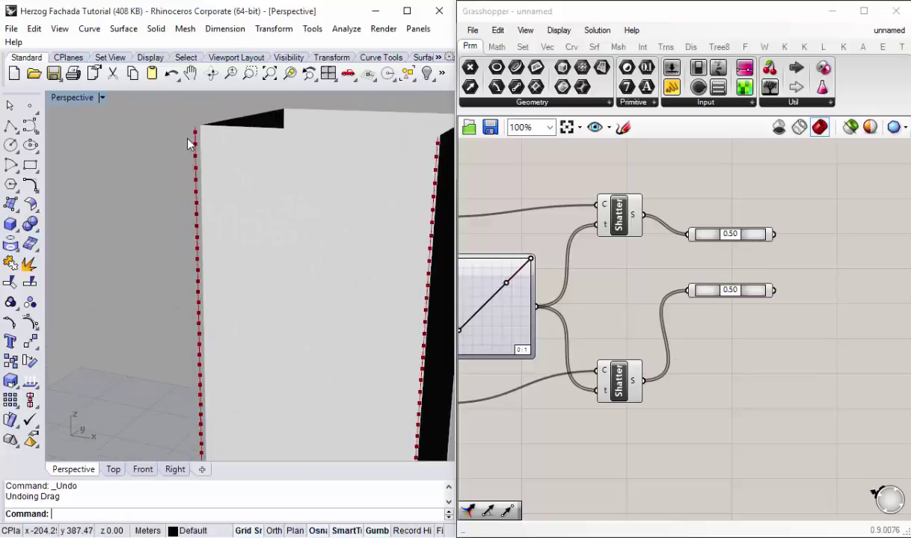
pyautogui.scroll(1, 198, 162)
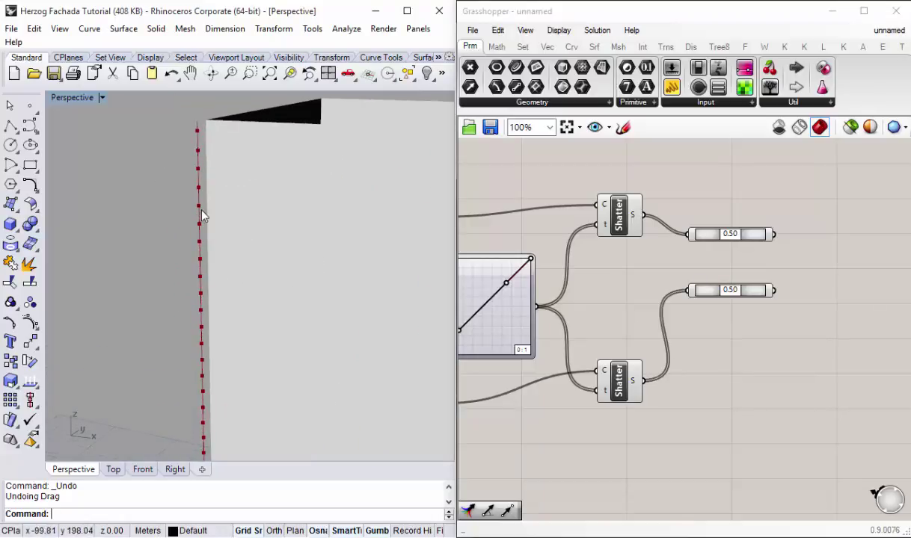
pyautogui.scroll(-2, 201, 254)
pyautogui.scroll(-2, 202, 284)
pyautogui.scroll(3, 197, 303)
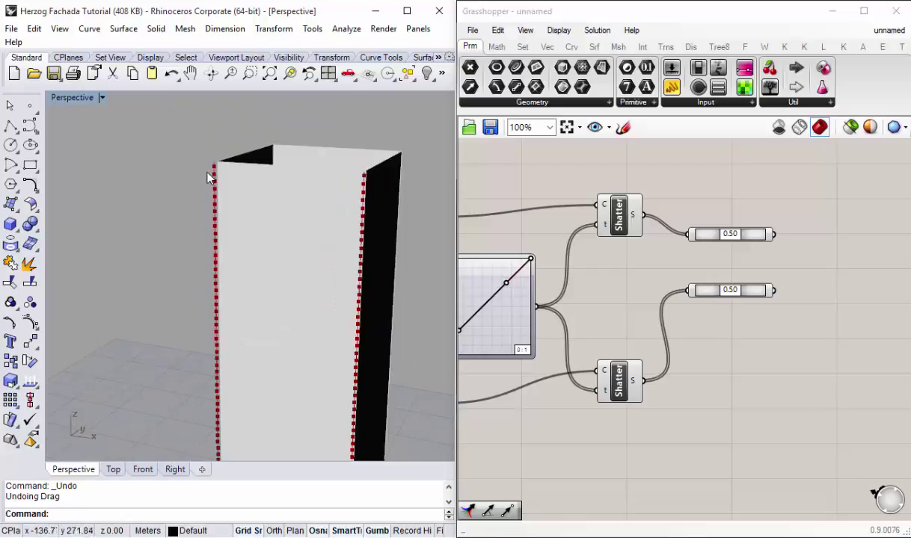
pyautogui.scroll(1, 280, 179)
pyautogui.scroll(-3, 260, 217)
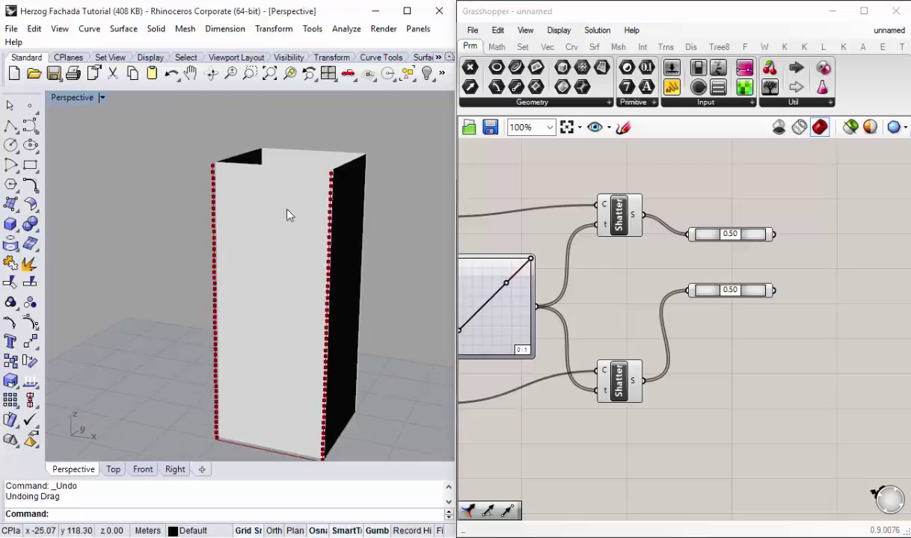
pyautogui.scroll(2, 287, 212)
pyautogui.click(805, 185)
pyautogui.scroll(1, 688, 231)
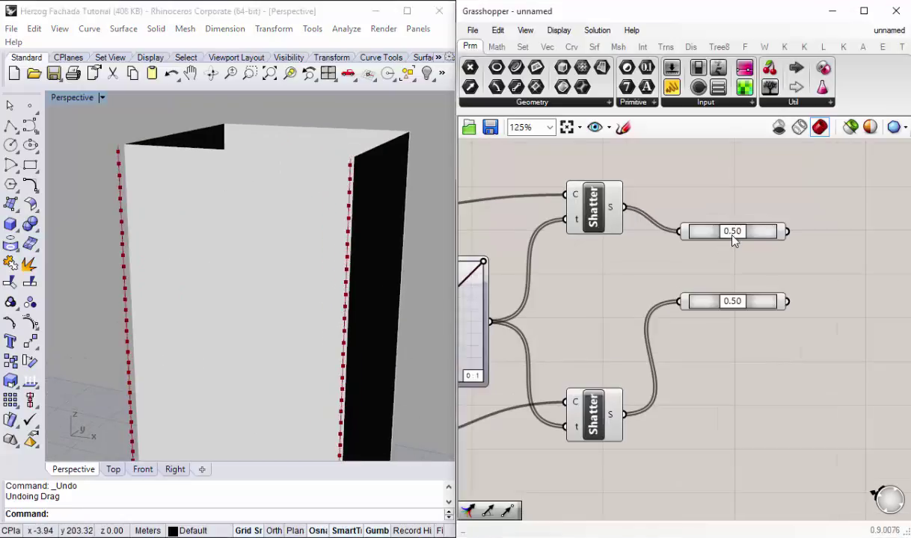
# Step: Set the top Point On Curve to 1/3, then return it to 1/2 (mid)
pyautogui.rightClick(733, 232)
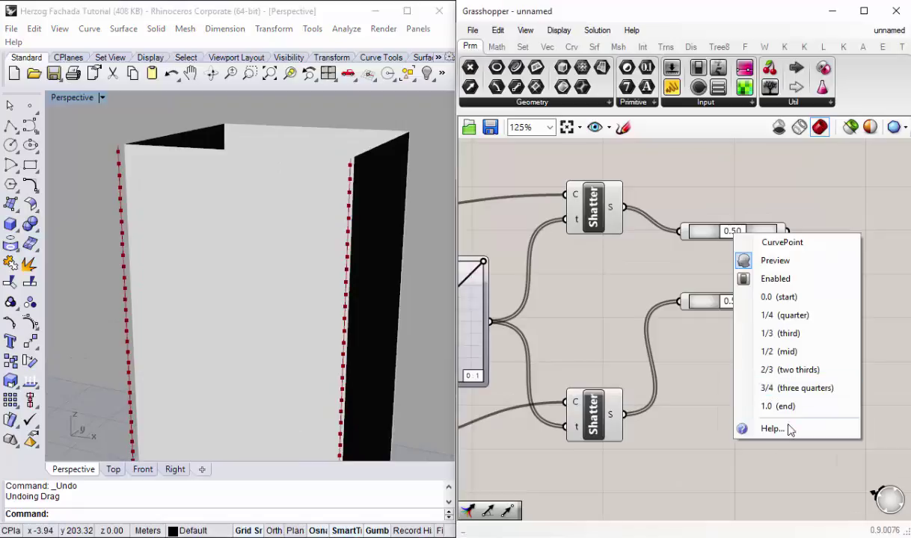
pyautogui.click(792, 333)
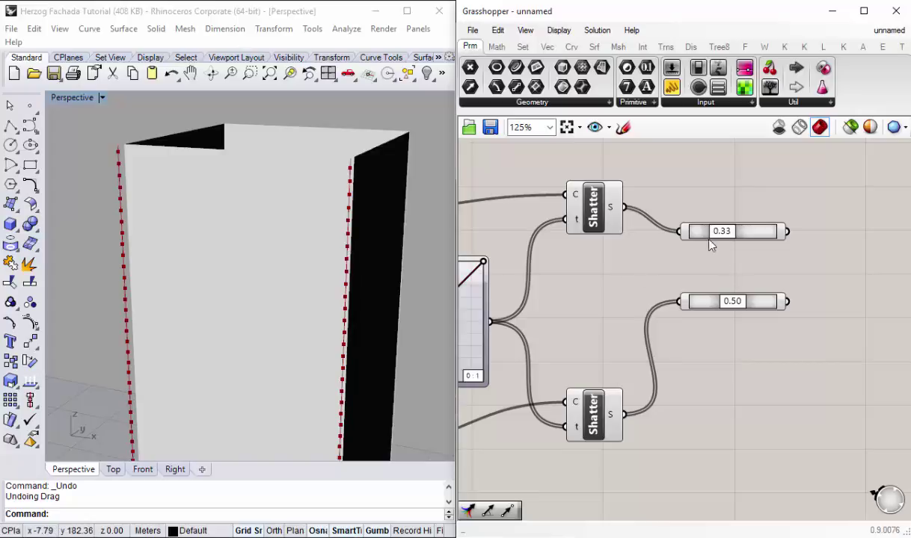
pyautogui.rightClick(688, 225)
pyautogui.click(770, 345)
# Step: Inspect the midpoints from both Point On Curve components along the tower corner edges
pyautogui.moveTo(315, 238); pyautogui.dragTo(319, 224, button='right')
pyautogui.scroll(-3, 271, 252)
pyautogui.scroll(1, 261, 232)
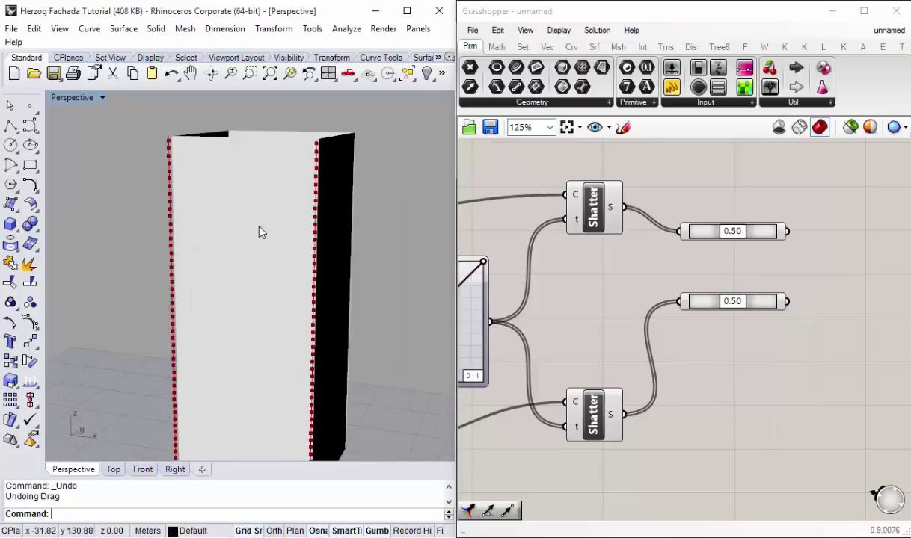
pyautogui.scroll(-2, 265, 269)
pyautogui.scroll(-1, 291, 302)
pyautogui.scroll(2, 278, 226)
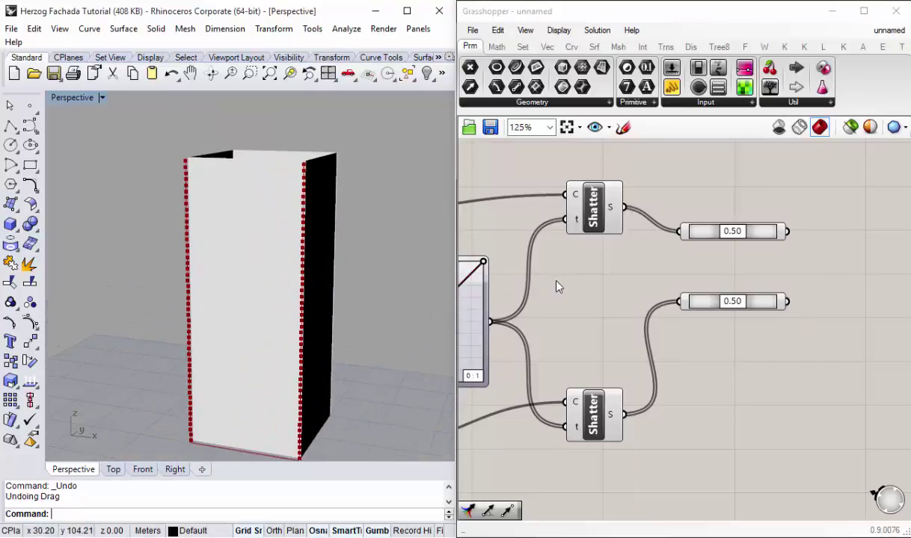
pyautogui.scroll(-2, 568, 276)
pyautogui.moveTo(523, 270); pyautogui.dragTo(643, 299, button='right')
pyautogui.scroll(3, 587, 319)
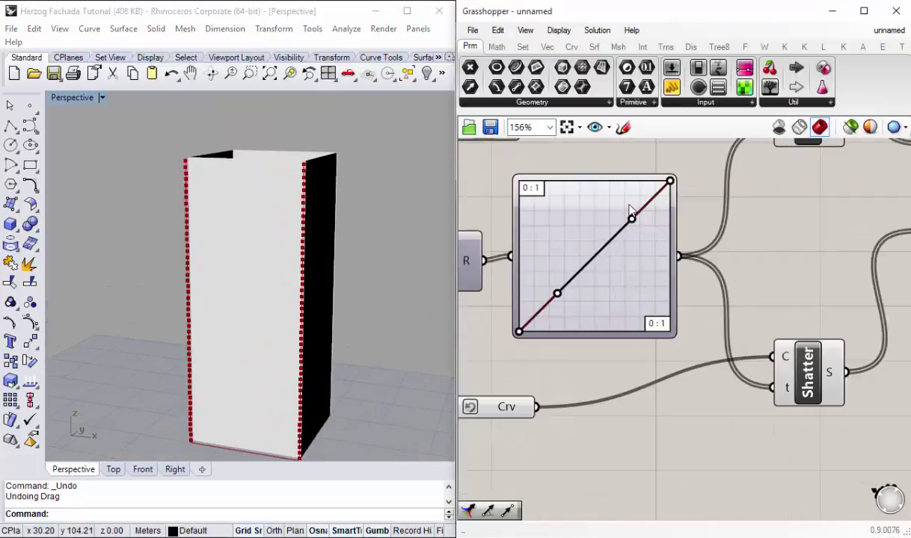
pyautogui.scroll(-3, 630, 211)
pyautogui.moveTo(744, 291); pyautogui.dragTo(679, 352, button='right')
pyautogui.scroll(2, 621, 254)
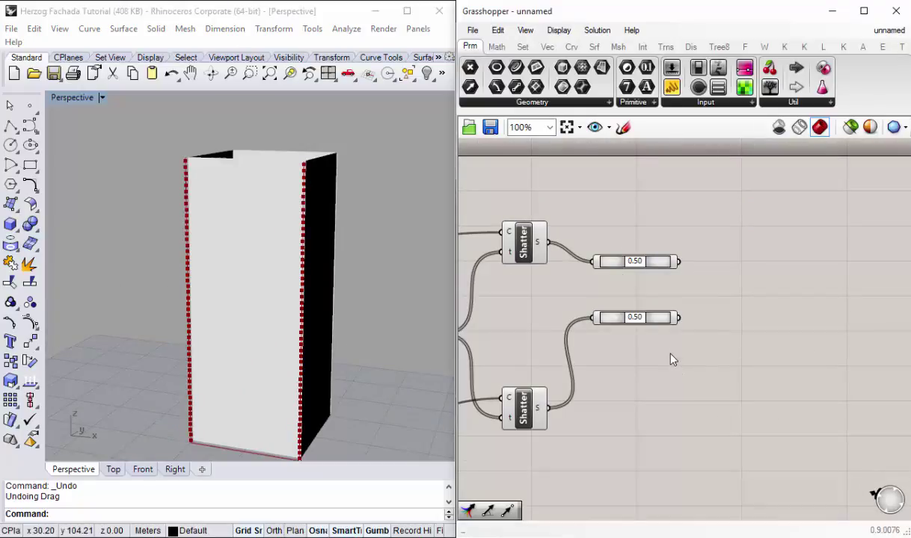
pyautogui.click(350, 248)
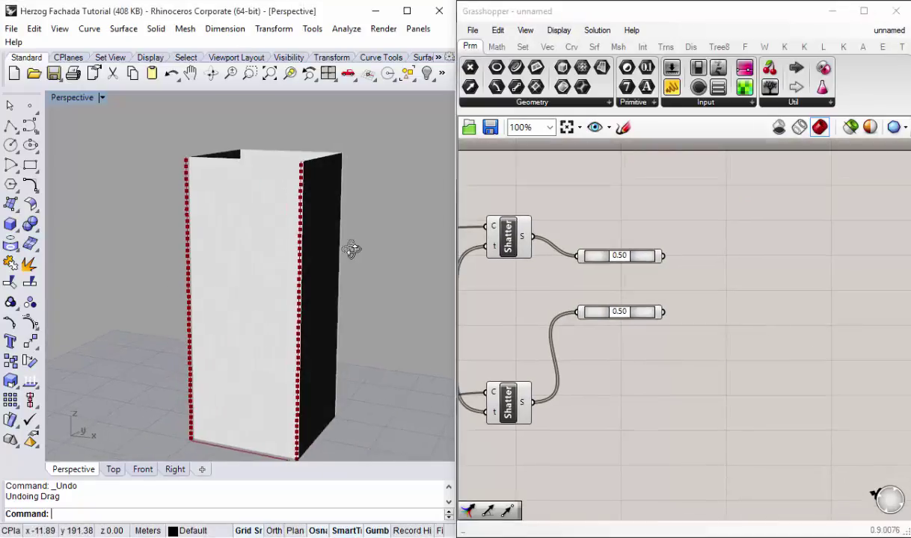
pyautogui.click(646, 263)
pyautogui.click(644, 312)
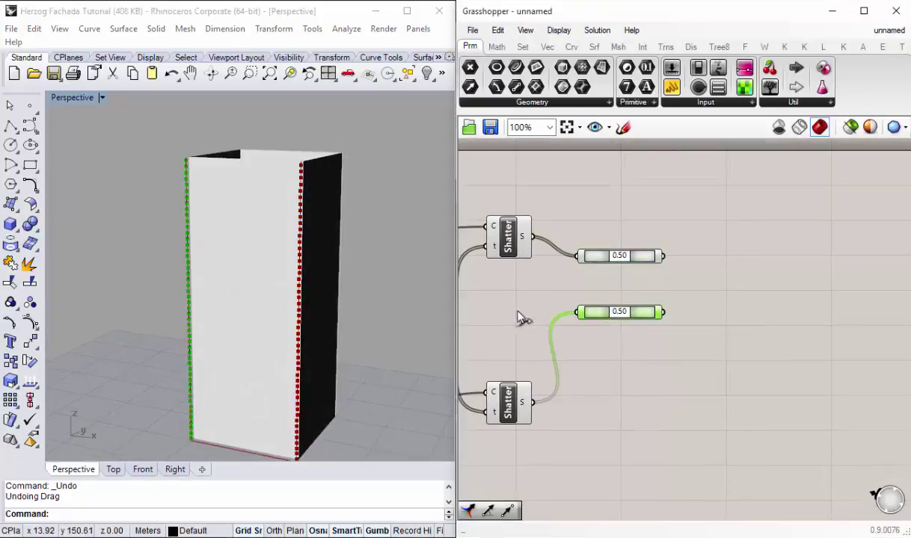
pyautogui.click(723, 292)
# Step: Add a Line component with top points as start and bottom points as end
pyautogui.doubleClick(723, 292)
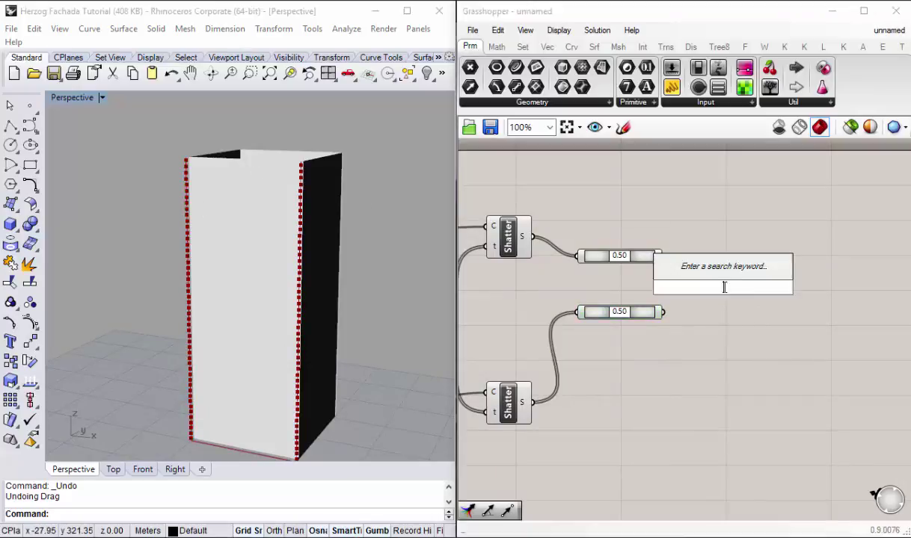
pyautogui.write('line')
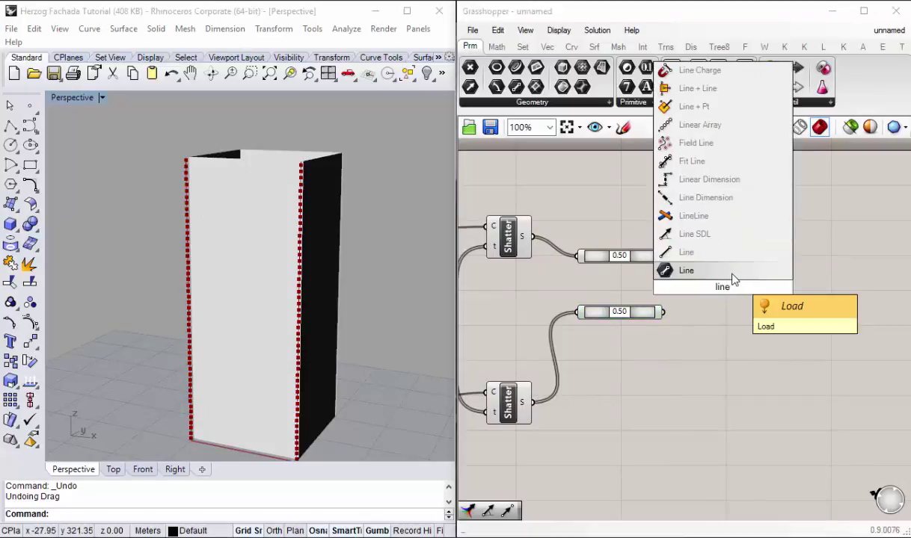
pyautogui.click(692, 269)
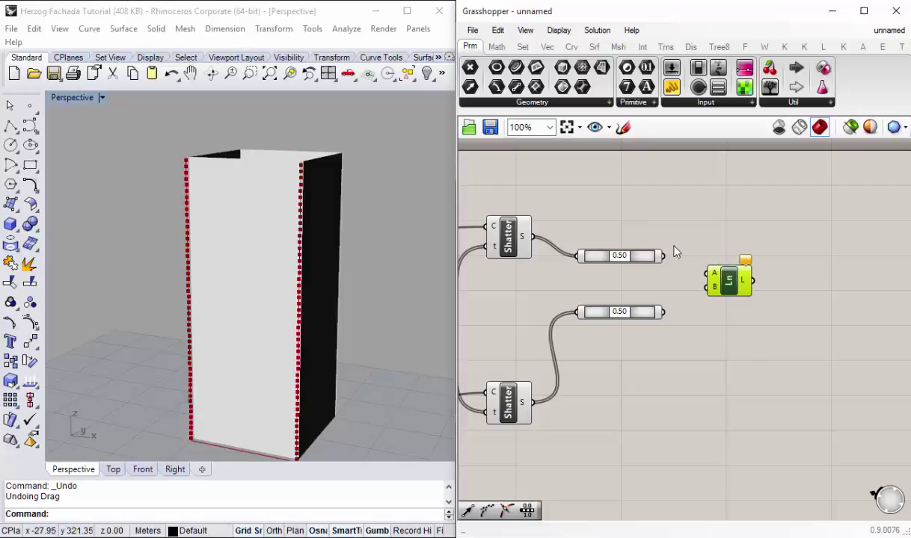
pyautogui.click(609, 255)
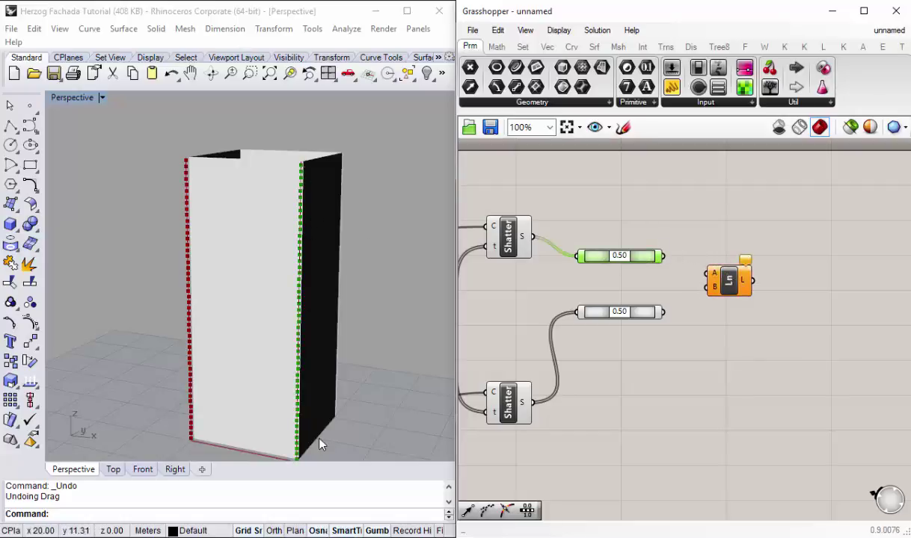
pyautogui.moveTo(294, 235); pyautogui.dragTo(287, 297, button='right')
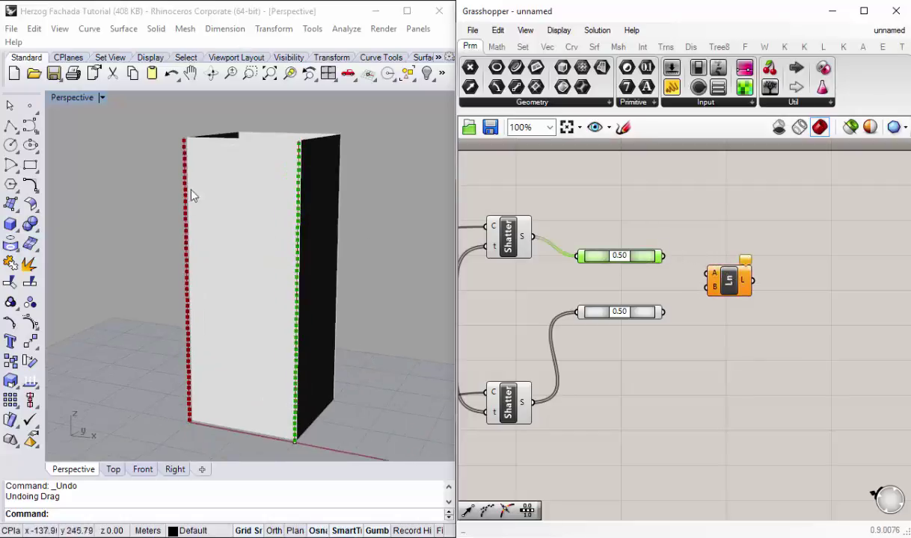
pyautogui.moveTo(663, 257); pyautogui.dragTo(708, 274)
pyautogui.moveTo(668, 315); pyautogui.dragTo(707, 286)
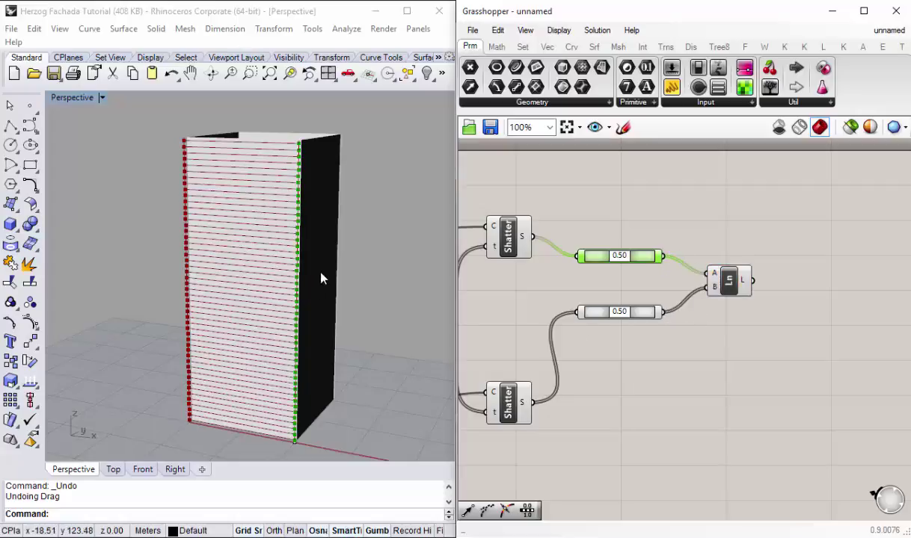
pyautogui.moveTo(304, 259)
pyautogui.mouseDown(button='right')
pyautogui.moveTo(346, 283)
pyautogui.moveTo(306, 281)
pyautogui.moveTo(247, 248)
pyautogui.moveTo(270, 329)
pyautogui.mouseUp(button='right')
# Step: Turn preview off for both Shatter components and the two 0.50 components
pyautogui.scroll(-3, 287, 247)
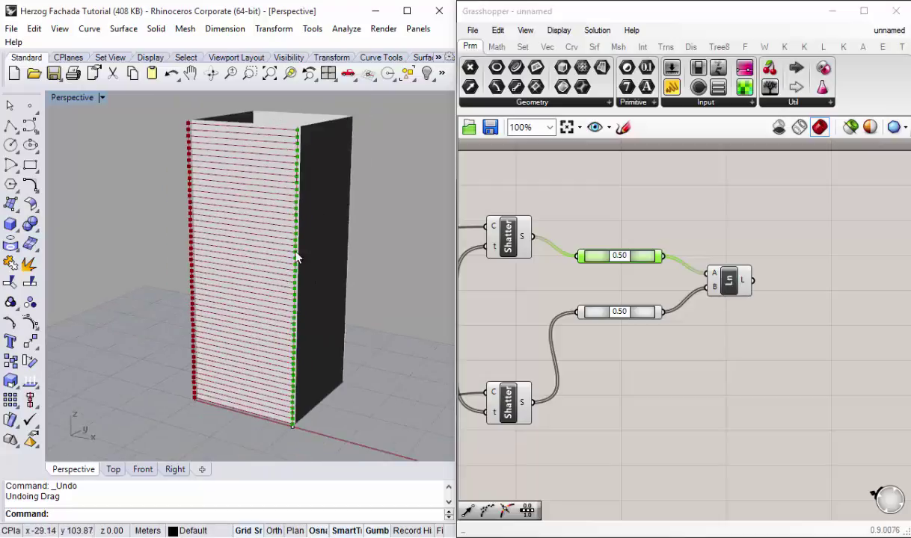
pyautogui.scroll(5, 295, 261)
pyautogui.moveTo(661, 420); pyautogui.dragTo(568, 202)
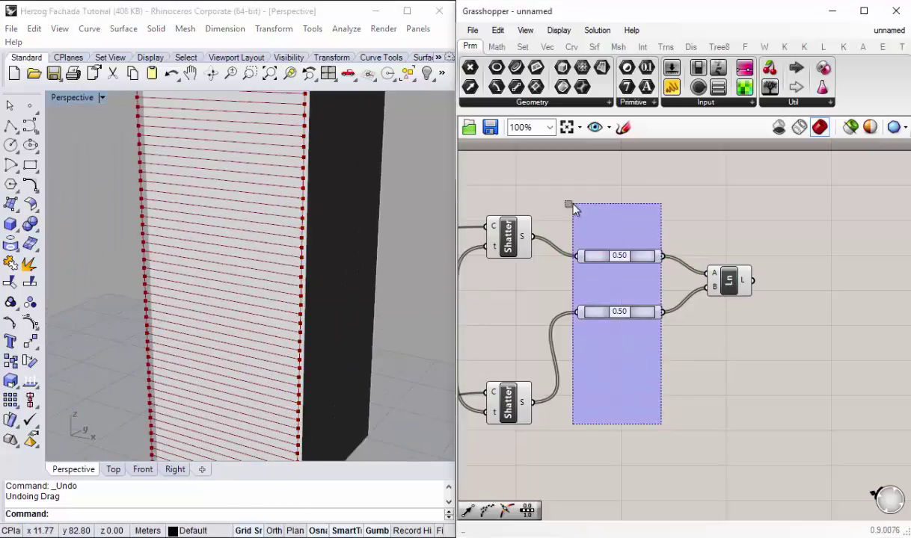
pyautogui.moveTo(658, 479); pyautogui.dragTo(479, 193)
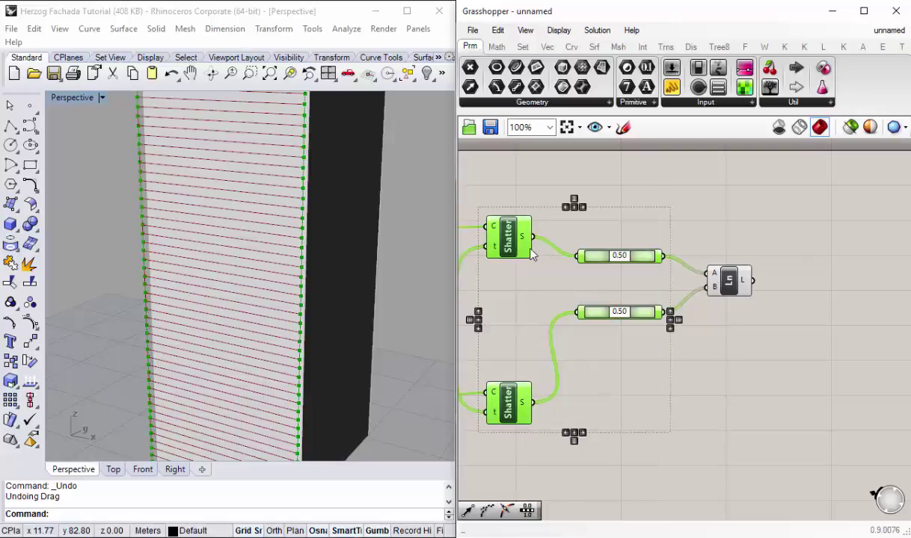
pyautogui.middleClick(537, 240)
pyautogui.click(566, 213)
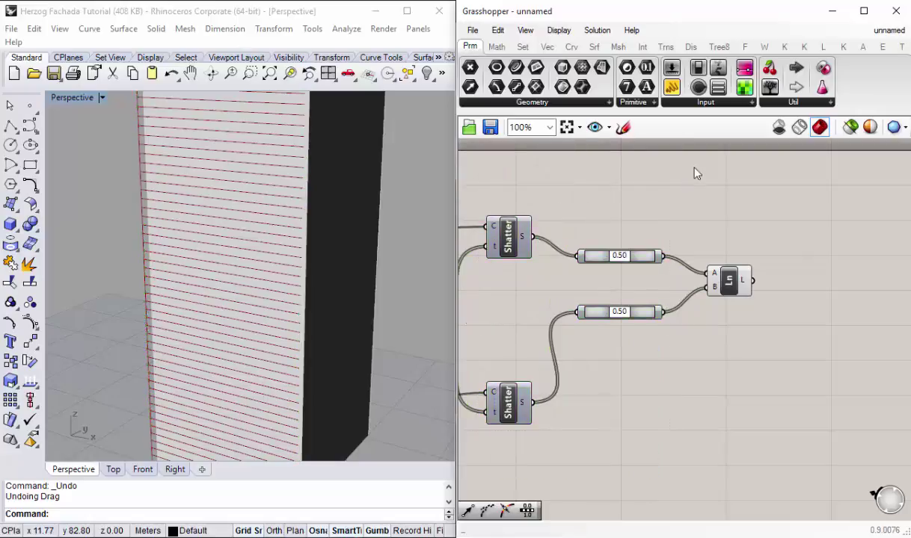
# Step: Orbit the tower to check the horizontal facade lines and recentre the Line component
pyautogui.scroll(-5, 217, 299)
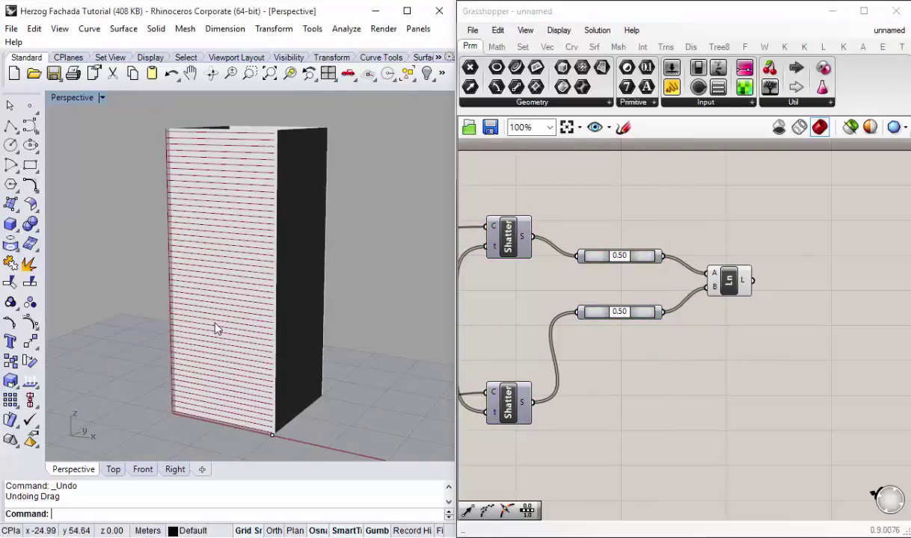
pyautogui.moveTo(215, 327); pyautogui.dragTo(211, 313, button='right')
pyautogui.scroll(5, 194, 314)
pyautogui.click(744, 278)
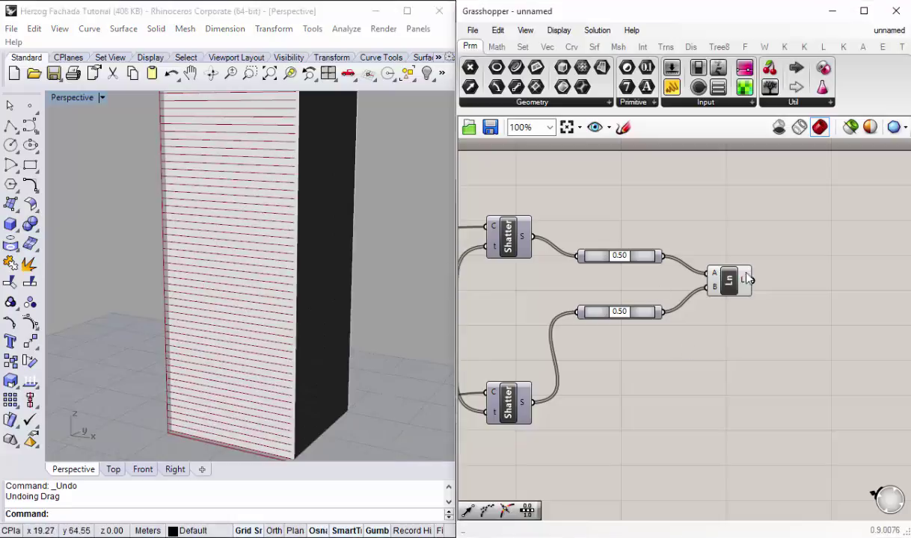
pyautogui.scroll(-2, 748, 314)
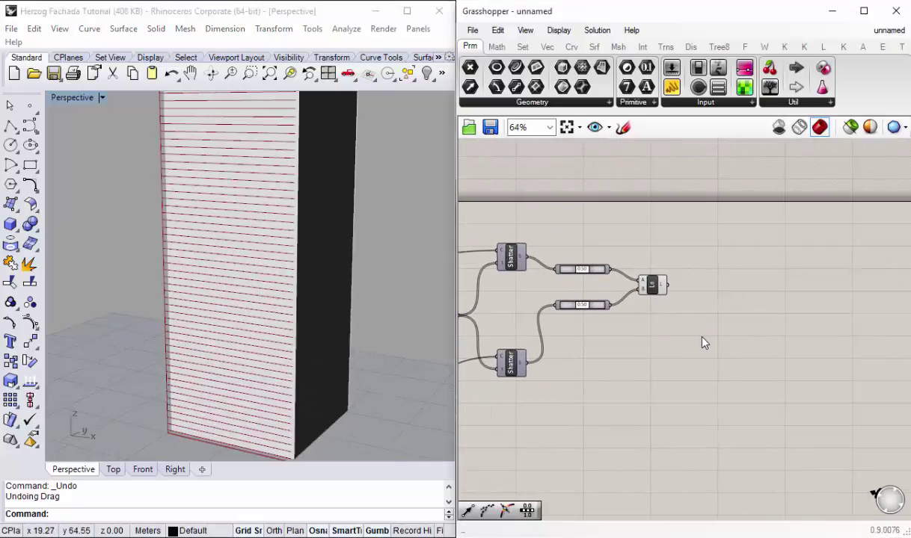
pyautogui.moveTo(702, 340); pyautogui.dragTo(648, 319, button='right')
pyautogui.click(589, 269)
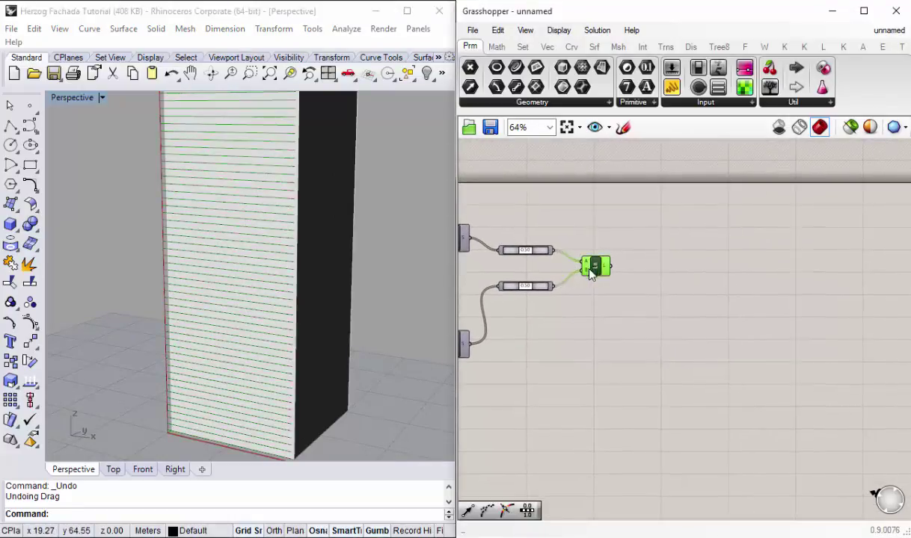
pyautogui.scroll(-1, 591, 330)
pyautogui.scroll(2, 622, 347)
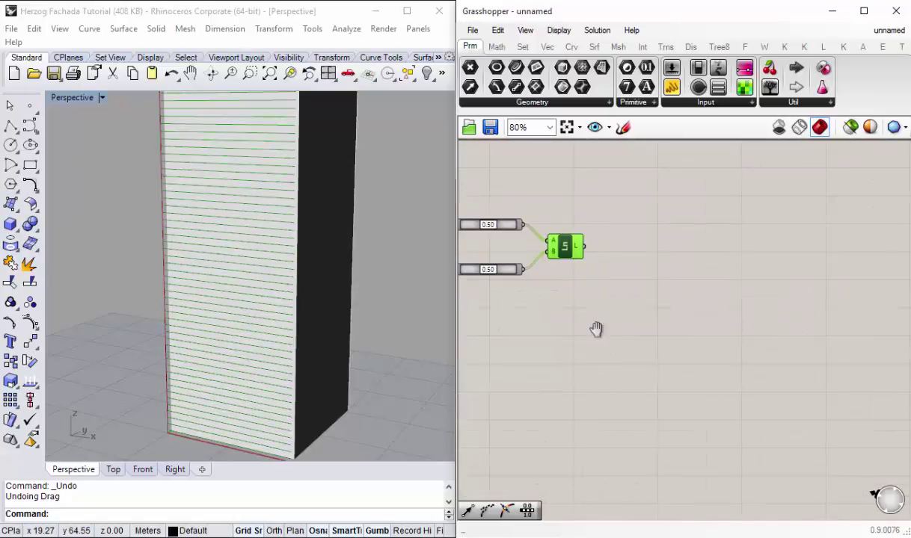
pyautogui.moveTo(598, 329); pyautogui.dragTo(643, 327, button='right')
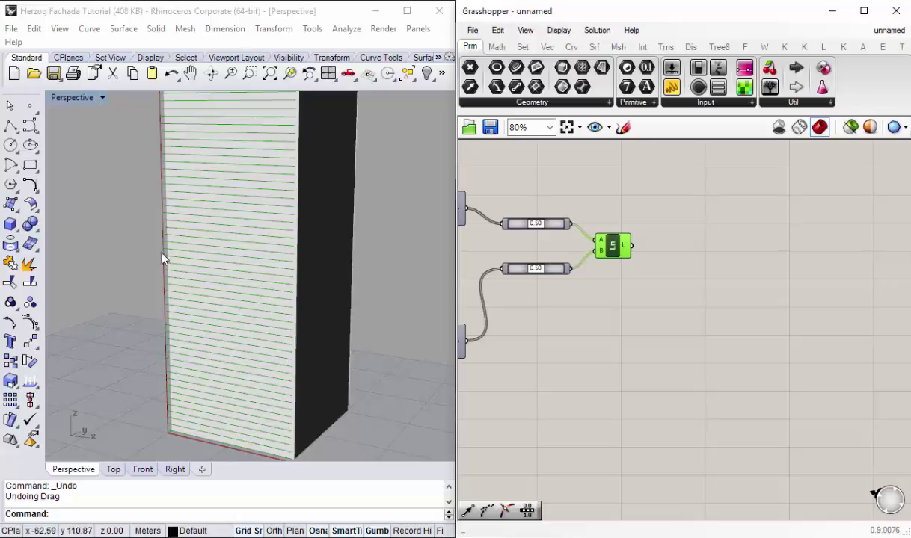
pyautogui.scroll(-2, 206, 325)
pyautogui.scroll(-2, 217, 310)
pyautogui.scroll(2, 173, 252)
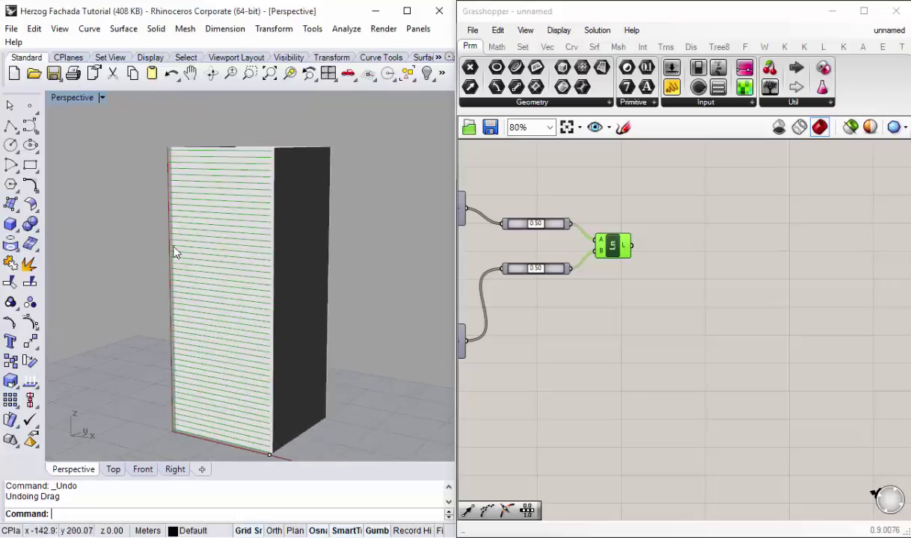
pyautogui.click(673, 239)
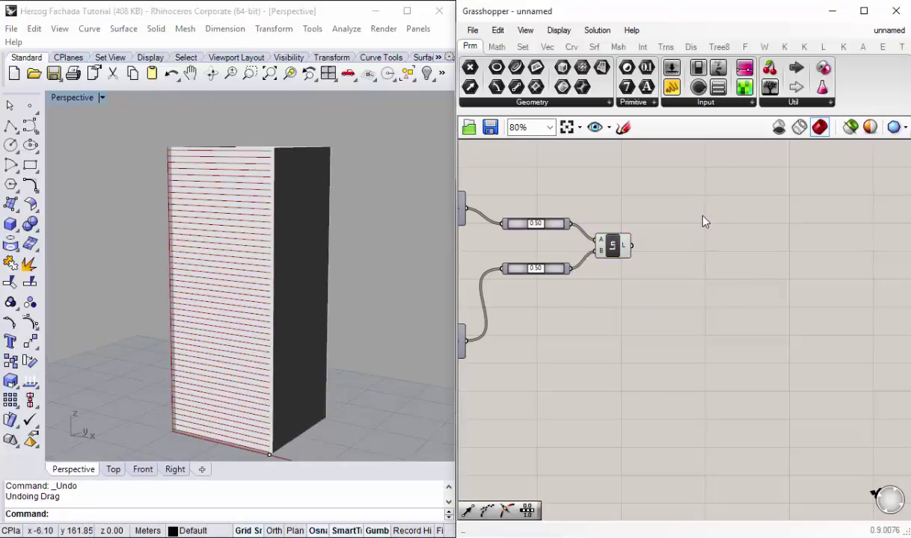
# Step: Add a Point On Curve component fed by the Line component's facade lines
pyautogui.doubleClick(703, 216)
pyautogui.write('po')
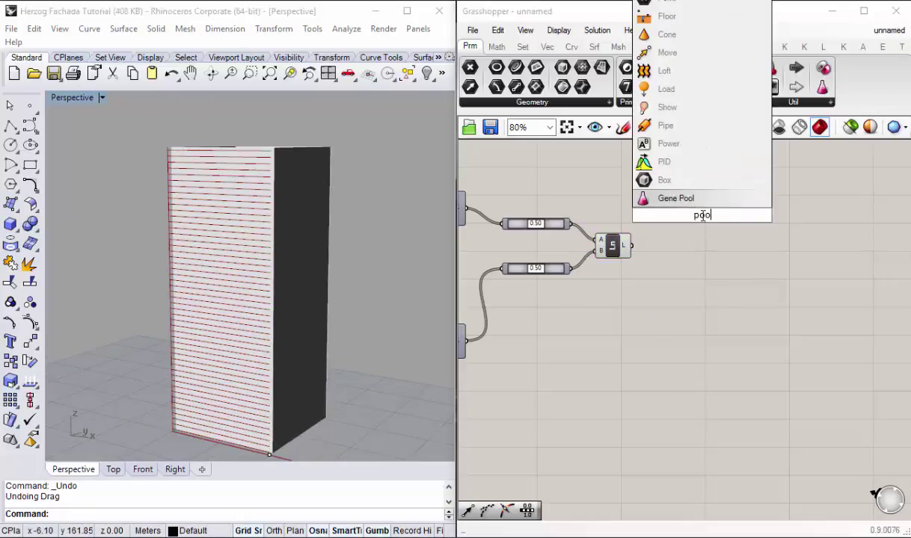
pyautogui.write('int')
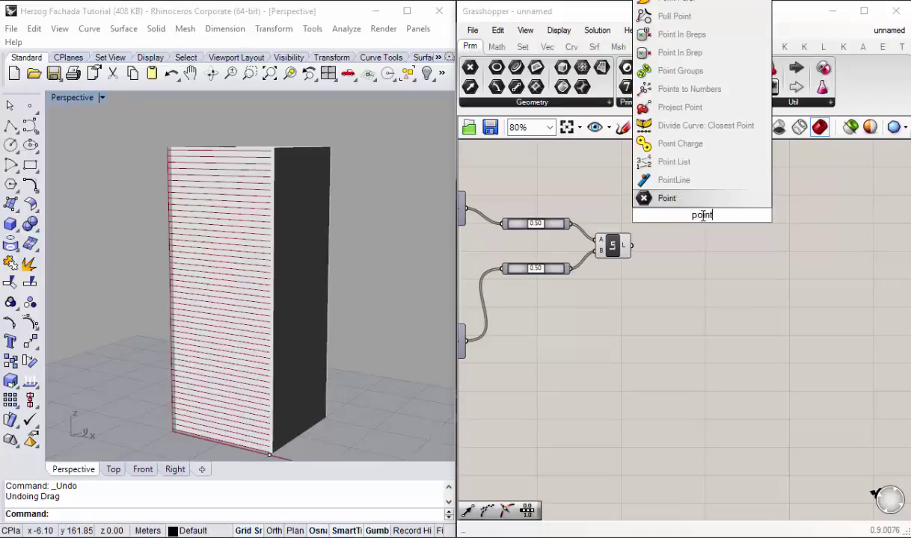
pyautogui.write(' on curve')
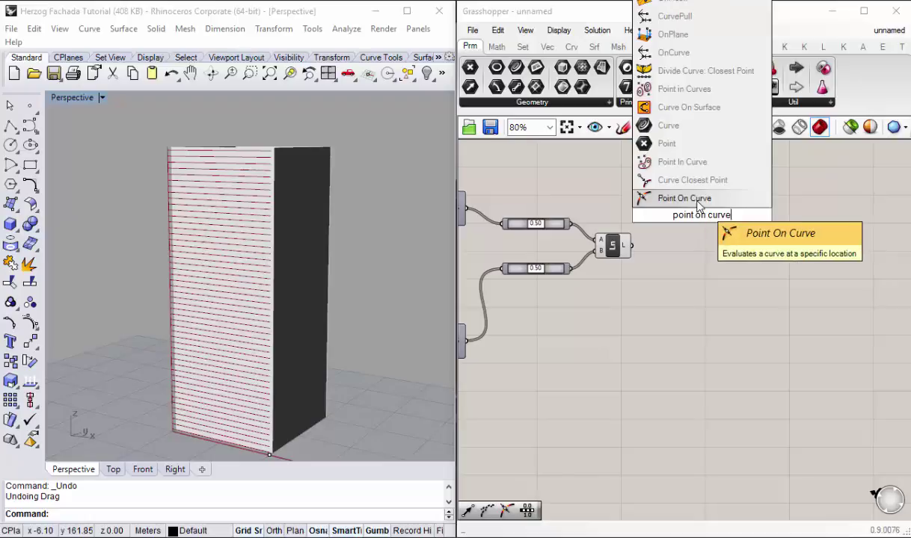
pyautogui.click(698, 200)
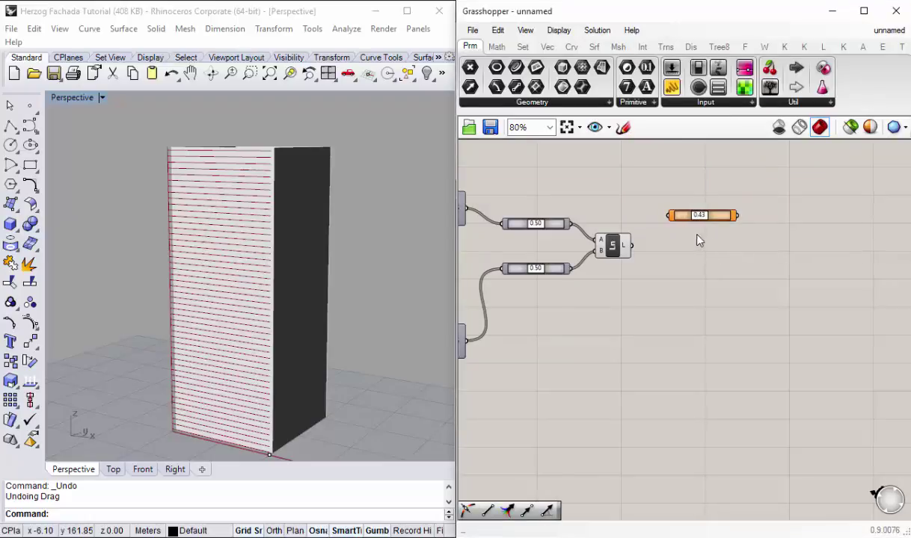
pyautogui.moveTo(636, 243); pyautogui.dragTo(662, 217)
pyautogui.moveTo(628, 245); pyautogui.dragTo(669, 215)
pyautogui.scroll(2, 265, 240)
pyautogui.scroll(3, 224, 279)
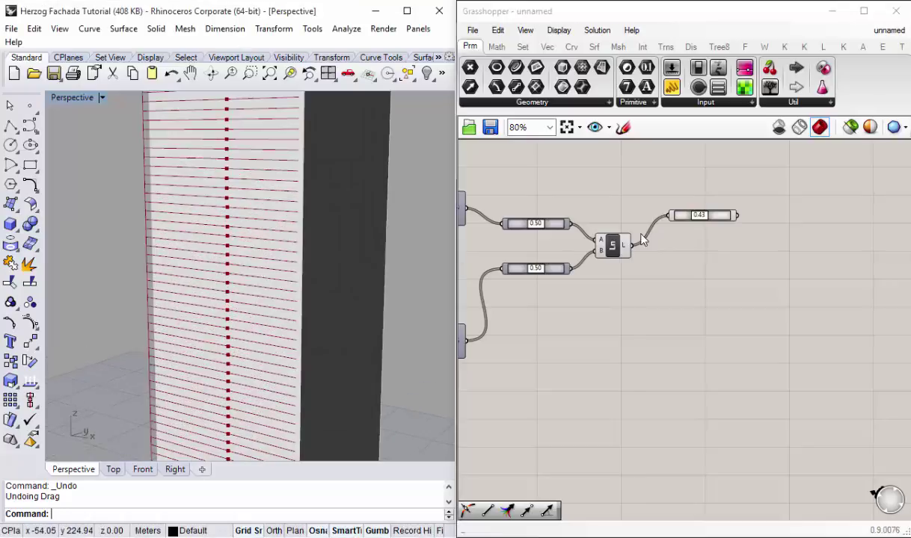
# Step: Set the new Point On Curve to 1/2 (mid) and place it beside the Line component
pyautogui.rightClick(699, 219)
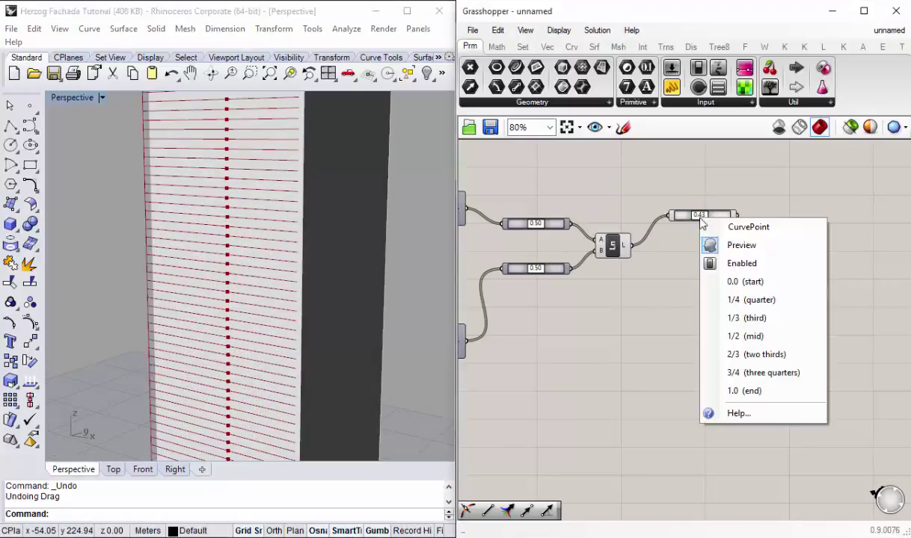
pyautogui.click(729, 336)
pyautogui.scroll(-2, 212, 290)
pyautogui.scroll(-3, 219, 291)
pyautogui.scroll(-2, 201, 358)
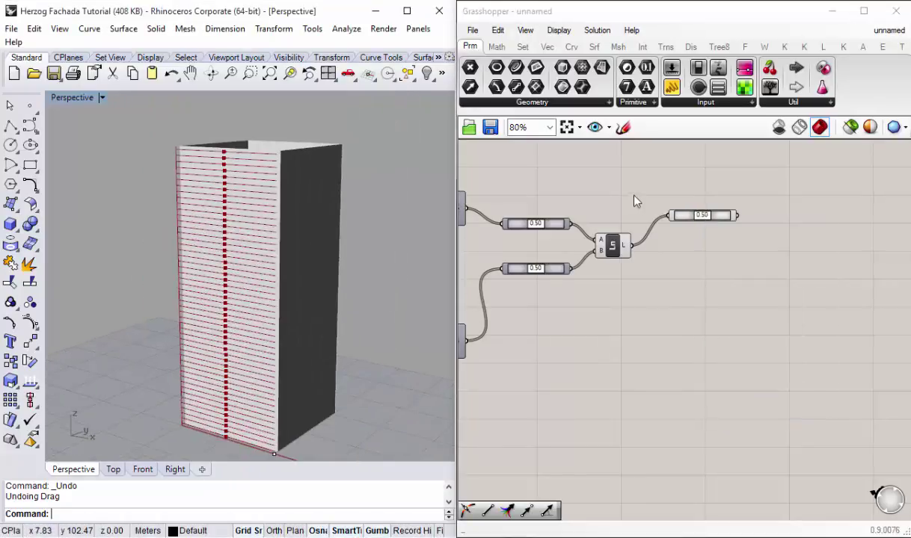
pyautogui.moveTo(688, 217); pyautogui.dragTo(673, 246)
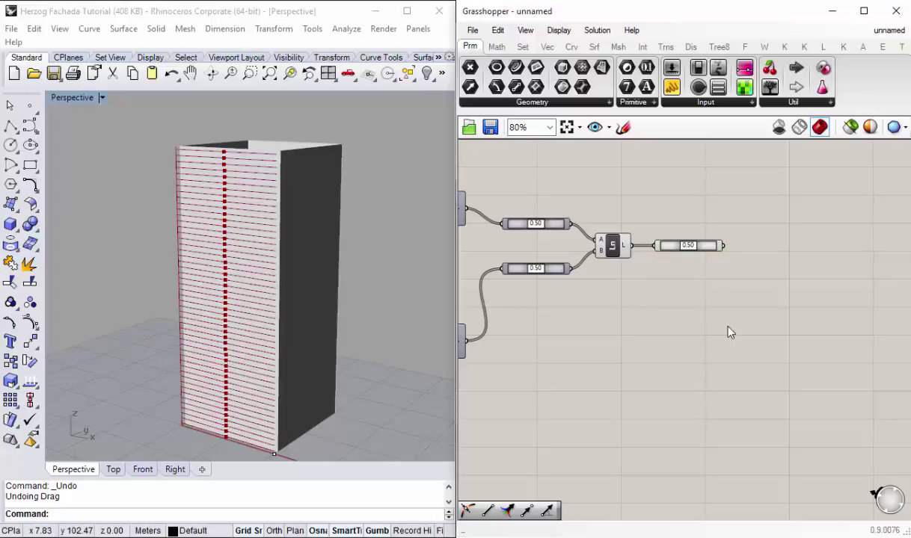
pyautogui.click(272, 276)
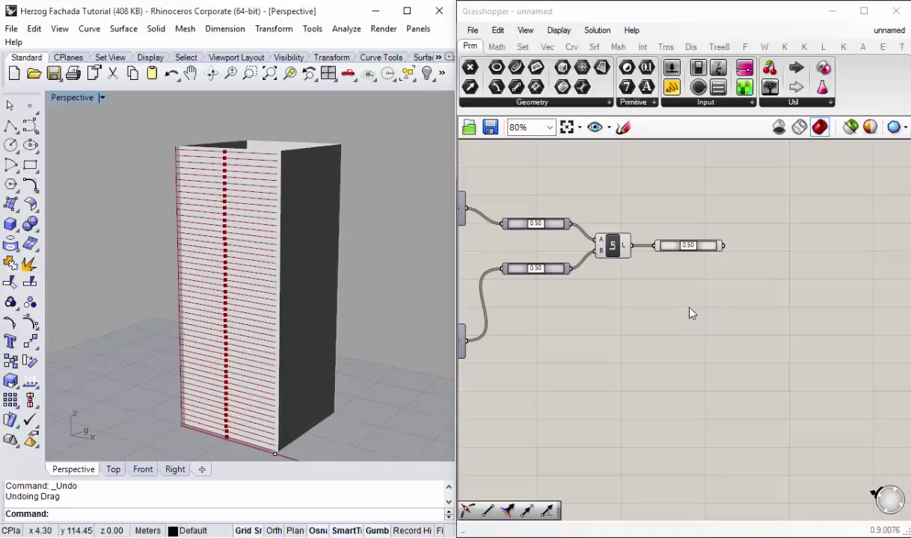
pyautogui.moveTo(689, 313); pyautogui.dragTo(683, 315, button='right')
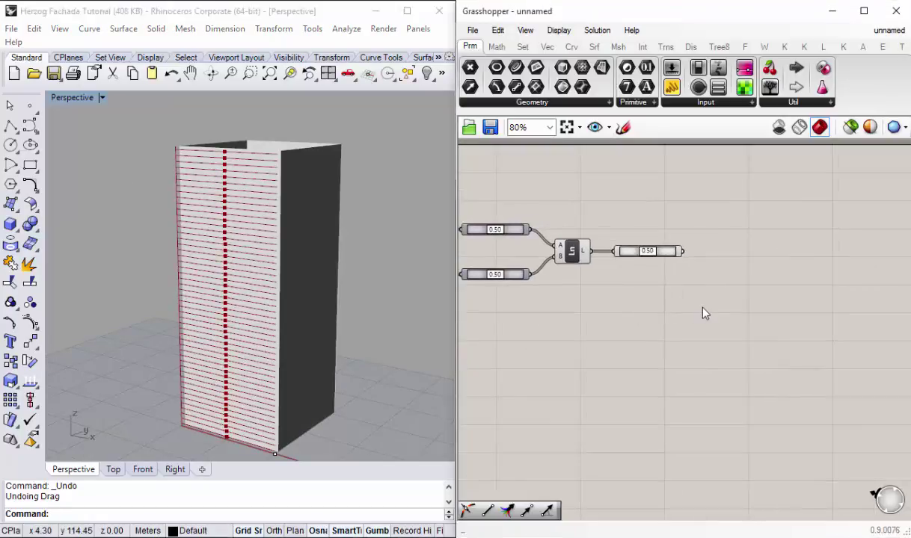
# Step: Add a Vector 2Pt component beside the midpoint component and wire the midpoints into its B input
pyautogui.doubleClick(703, 314)
pyautogui.write('vect')
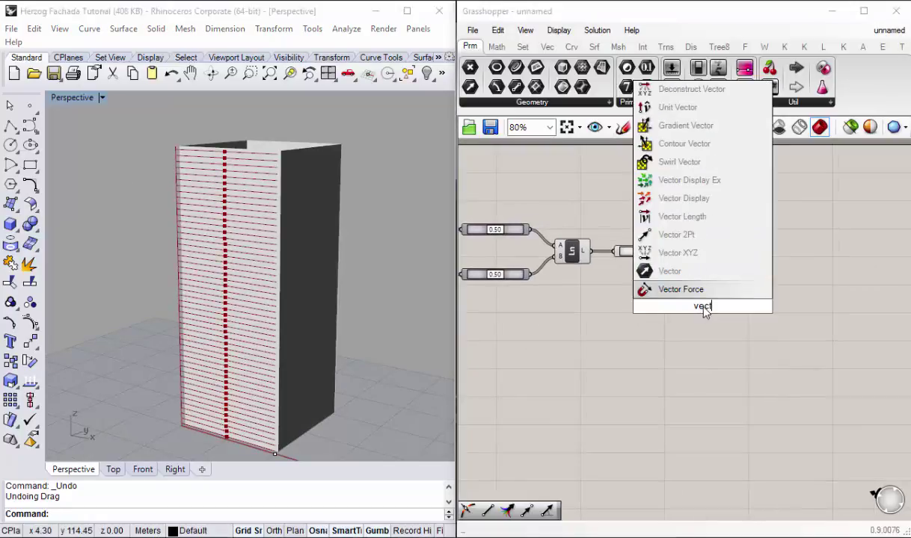
pyautogui.write('or')
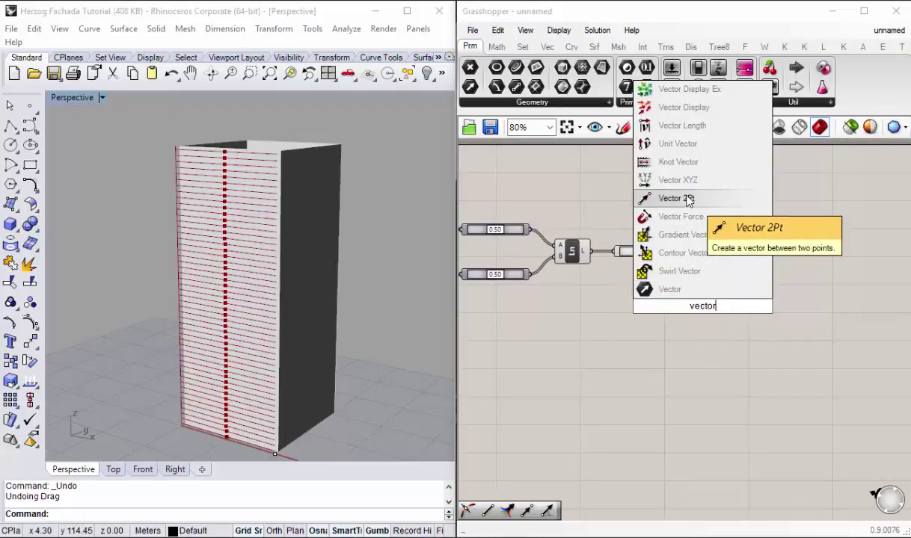
pyautogui.click(687, 198)
pyautogui.moveTo(703, 305)
pyautogui.mouseDown()
pyautogui.moveTo(762, 263)
pyautogui.moveTo(749, 239)
pyautogui.mouseUp()
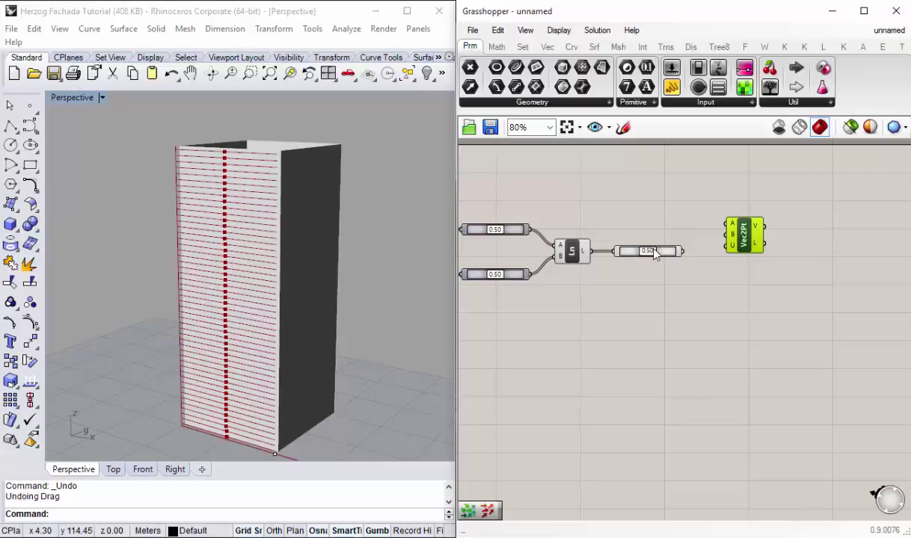
pyautogui.click(668, 254)
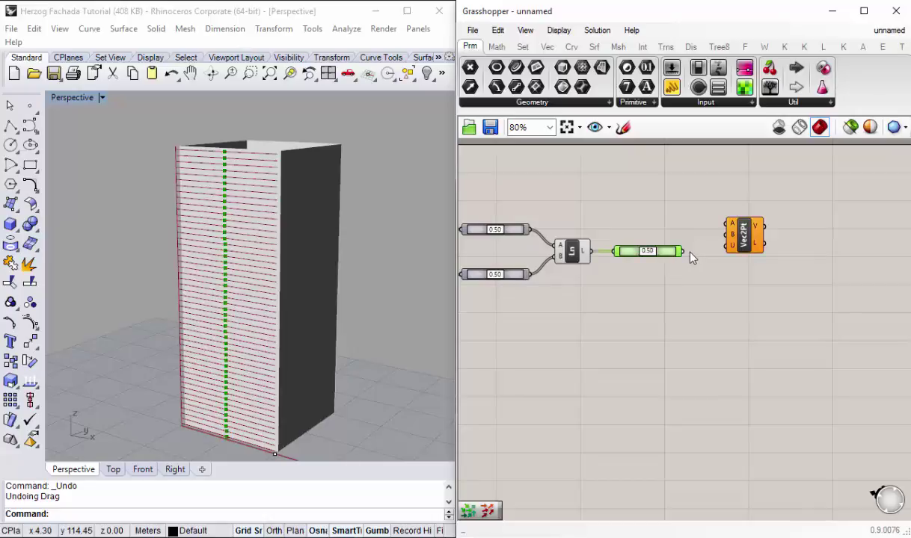
pyautogui.moveTo(714, 240); pyautogui.dragTo(724, 234)
# Step: Toggle the top Shatter component's preview to inspect it, then hide it
pyautogui.moveTo(661, 222); pyautogui.dragTo(679, 235, button='right')
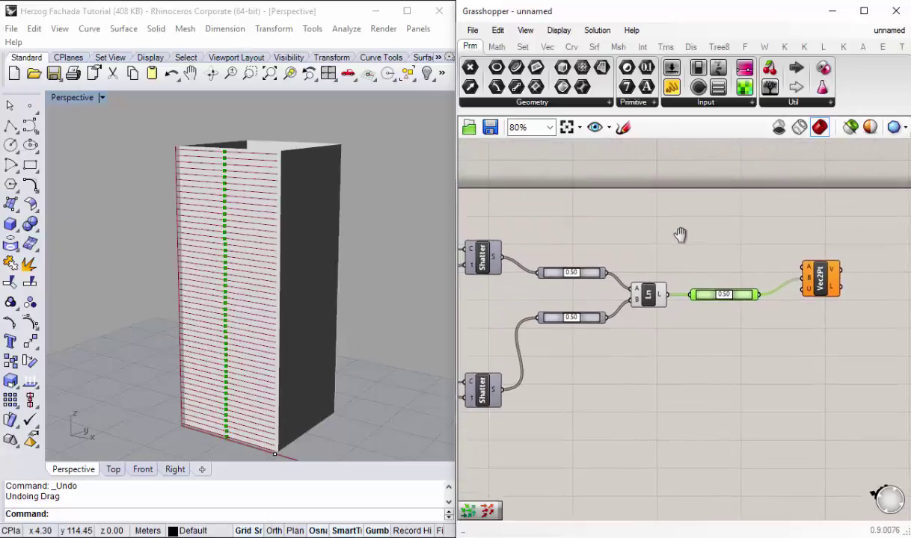
pyautogui.scroll(-2, 672, 247)
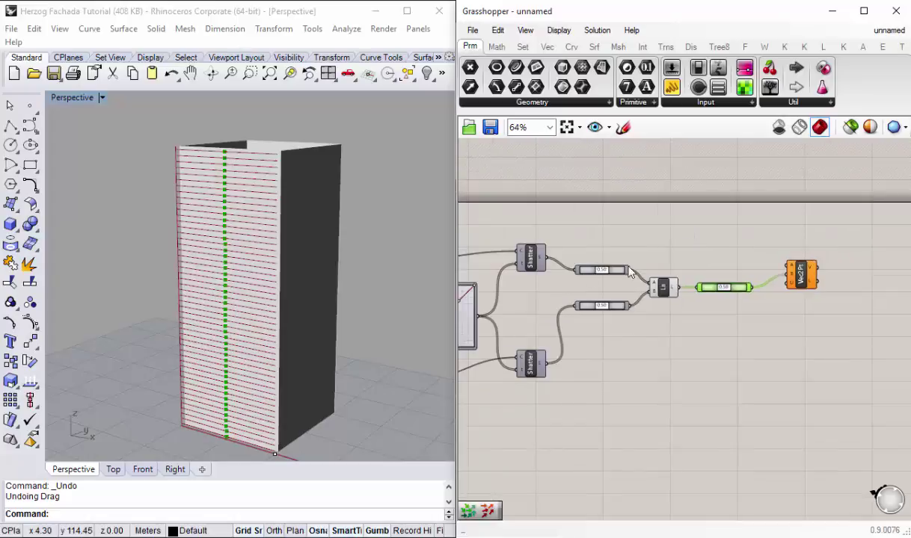
pyautogui.rightClick(544, 262)
pyautogui.click(550, 276)
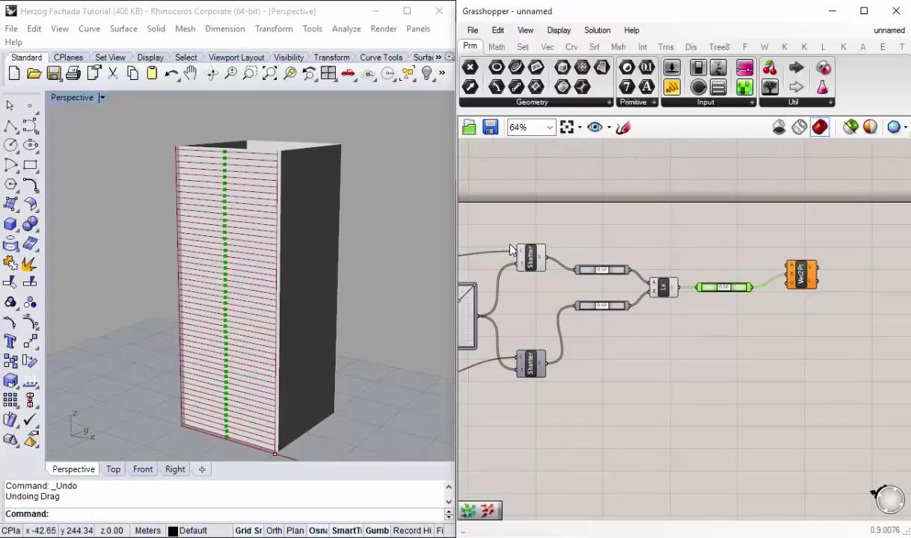
pyautogui.click(527, 256)
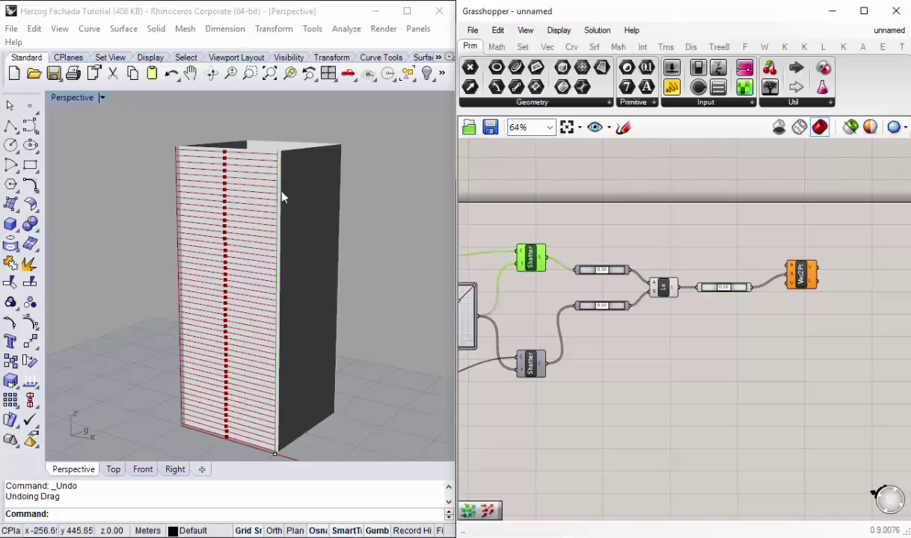
pyautogui.moveTo(579, 274); pyautogui.dragTo(569, 273, button='right')
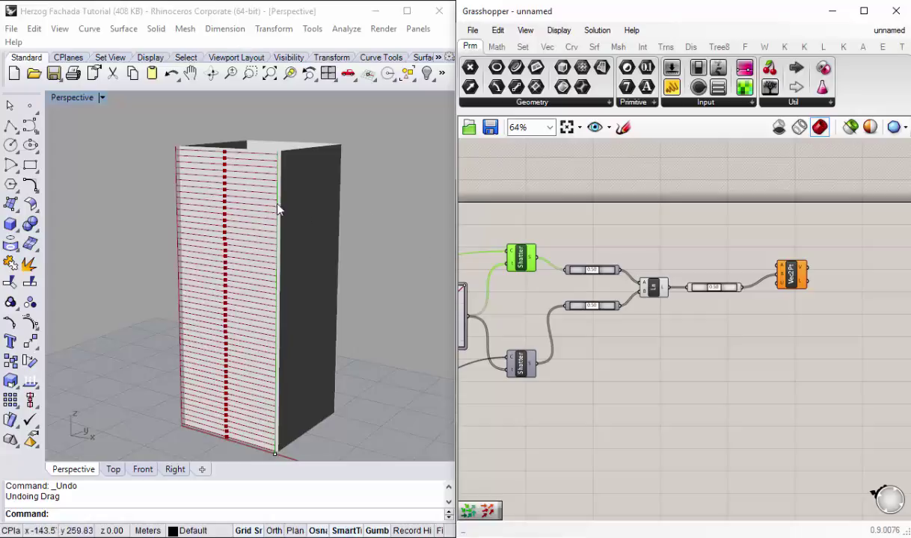
pyautogui.rightClick(526, 262)
pyautogui.click(571, 286)
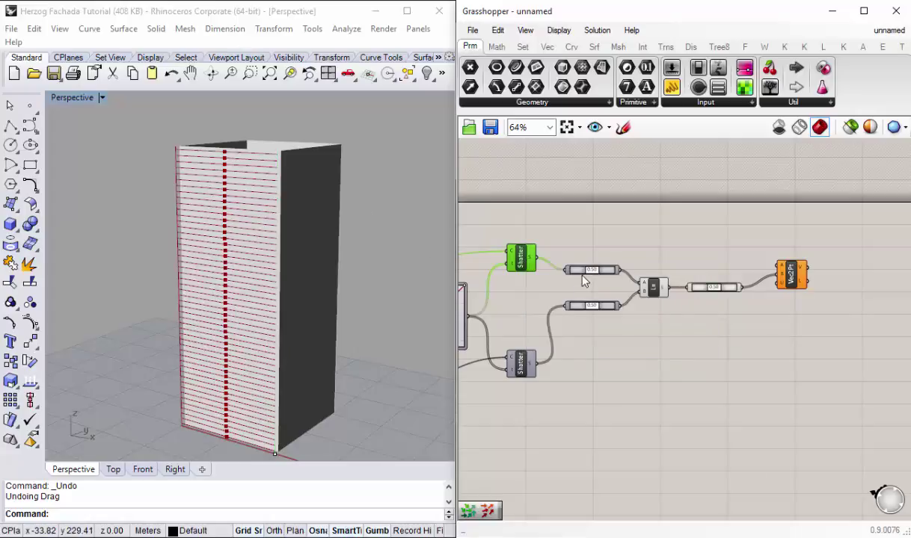
# Step: Show the right-edge curve points and compare the previews of the two 0.50 evaluators
pyautogui.rightClick(590, 274)
pyautogui.click(599, 298)
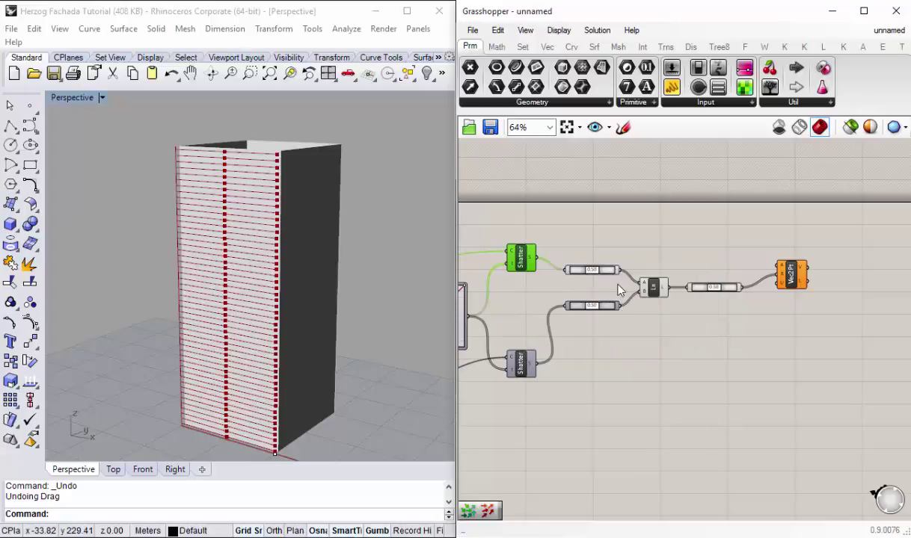
pyautogui.click(607, 274)
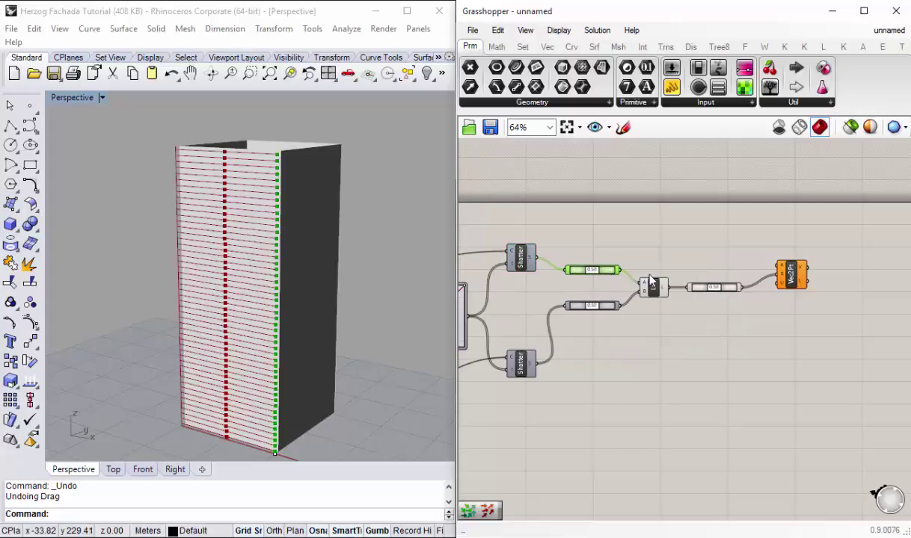
pyautogui.click(717, 289)
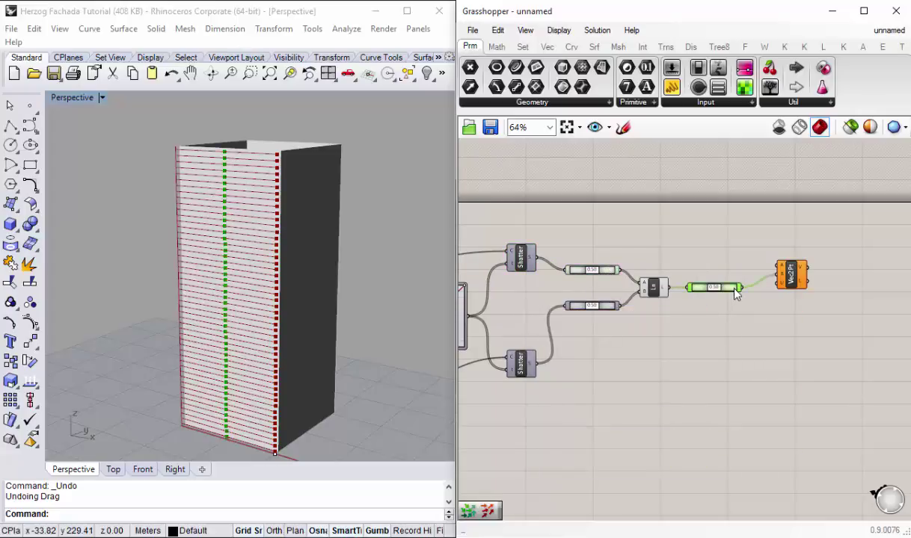
pyautogui.click(606, 271)
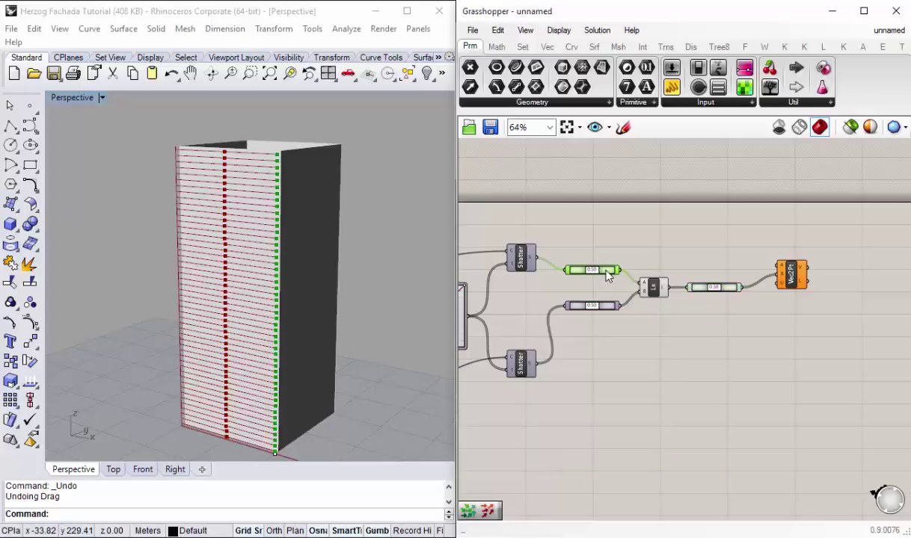
pyautogui.keyDown('shift'); pyautogui.click(709, 287); pyautogui.keyUp('shift')
# Step: Wire the upper 0.50 evaluator's points into Vec2Pt's A input and nudge Vec2Pt left
pyautogui.moveTo(715, 317); pyautogui.dragTo(696, 331, button='right')
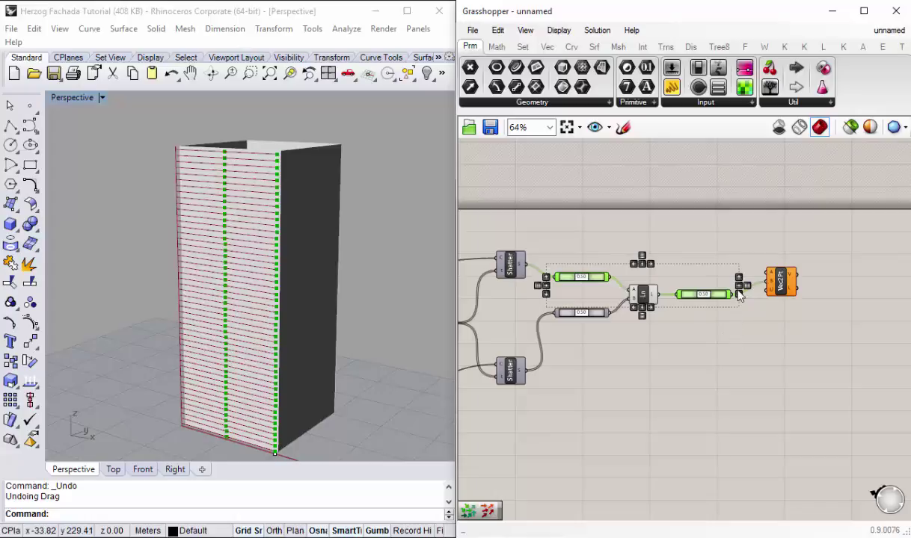
pyautogui.click(750, 253)
pyautogui.click(720, 299)
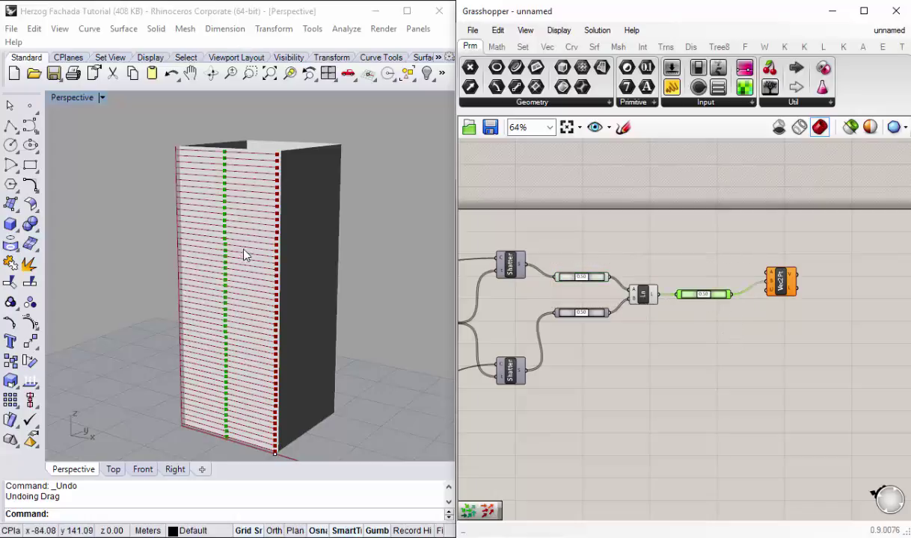
pyautogui.click(602, 278)
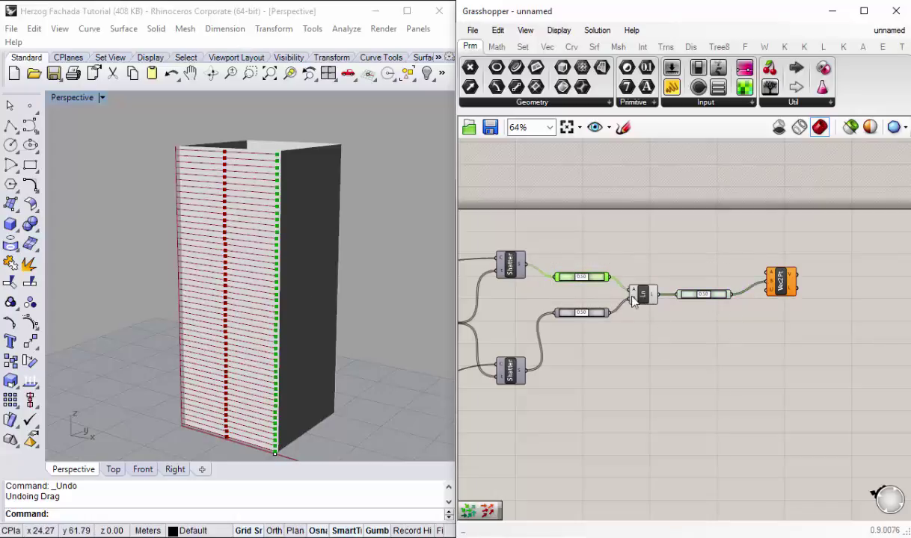
pyautogui.moveTo(610, 277); pyautogui.dragTo(770, 273)
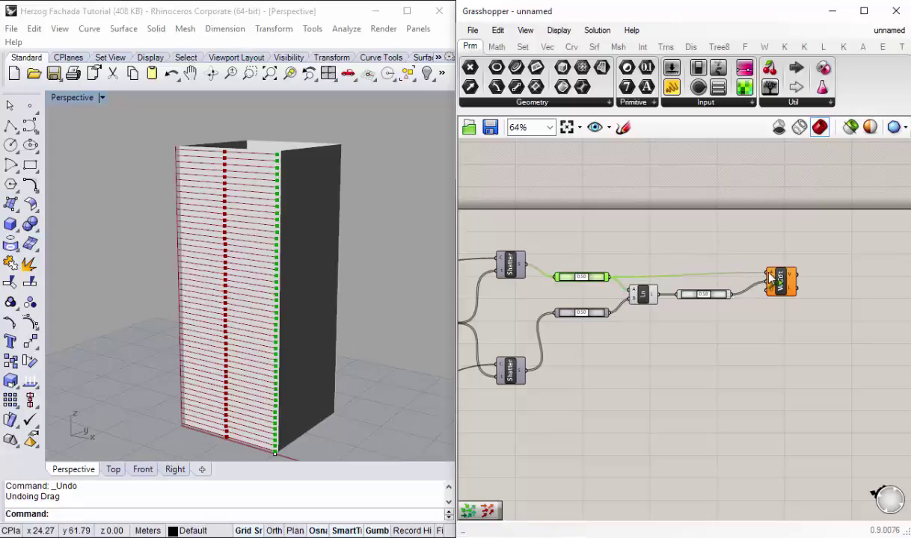
pyautogui.moveTo(782, 333); pyautogui.dragTo(735, 334, button='right')
pyautogui.moveTo(741, 295); pyautogui.dragTo(723, 296)
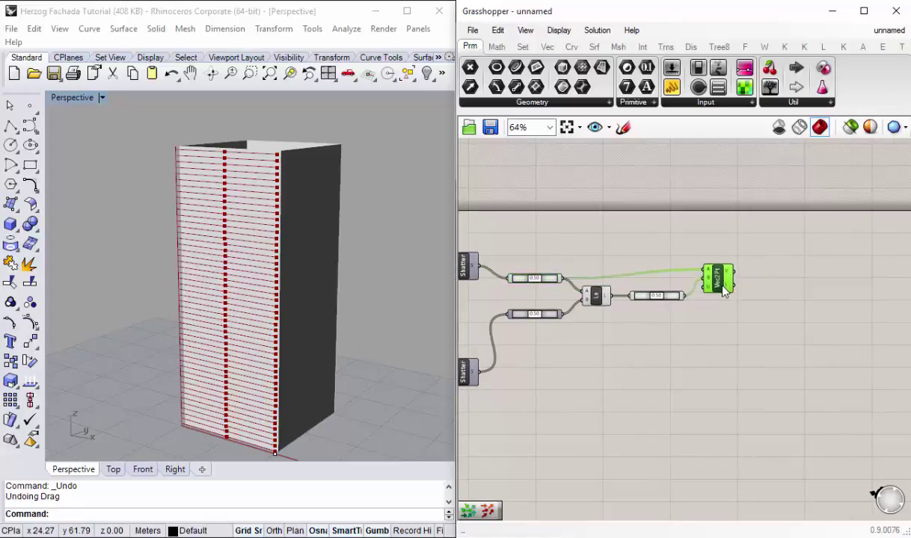
pyautogui.doubleClick(717, 349)
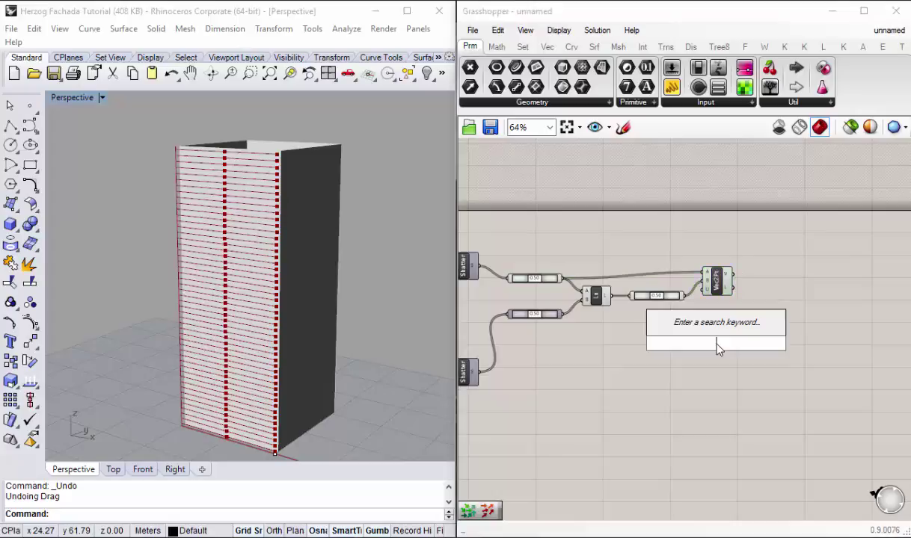
pyautogui.write('vector')
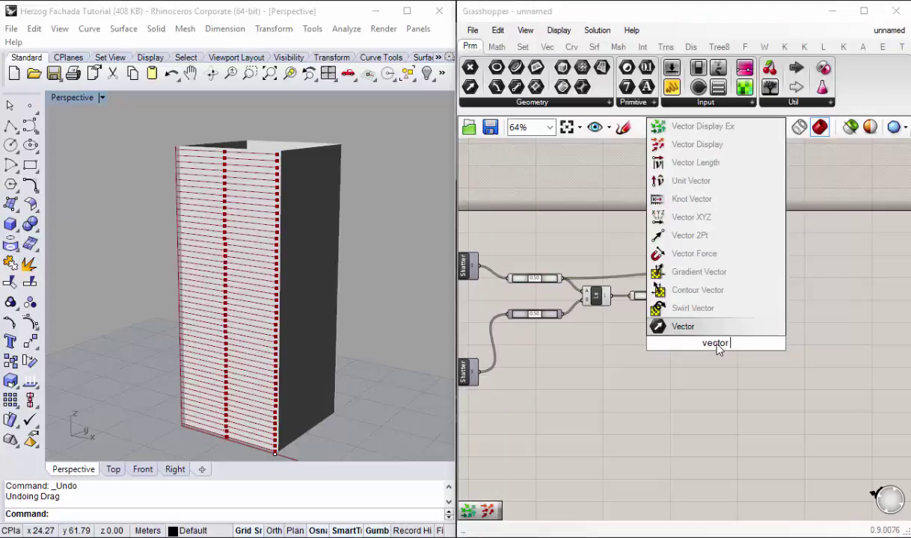
pyautogui.write(' dis')
pyautogui.click(682, 327)
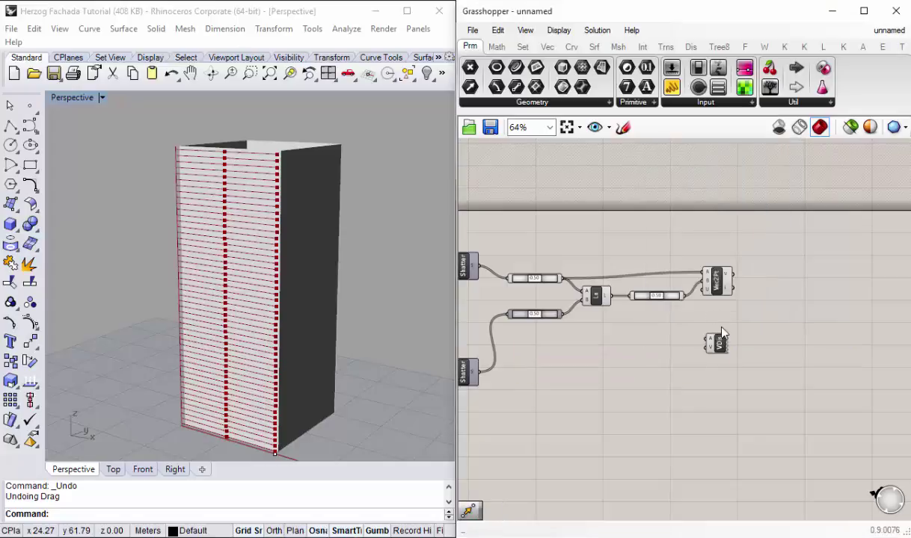
pyautogui.moveTo(715, 340)
pyautogui.mouseDown()
pyautogui.moveTo(799, 283)
pyautogui.moveTo(777, 288)
pyautogui.mouseUp()
pyautogui.scroll(3, 815, 280)
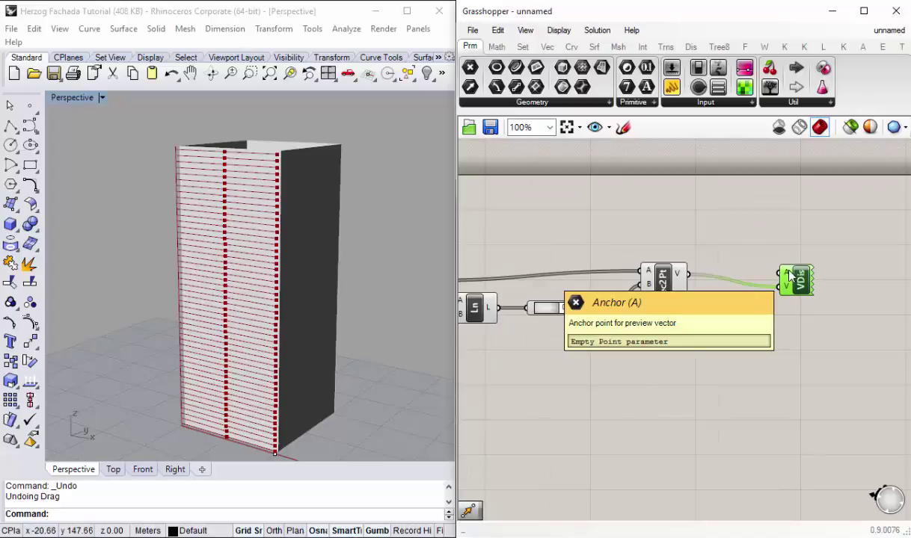
pyautogui.scroll(-2, 791, 277)
pyautogui.scroll(1, 536, 283)
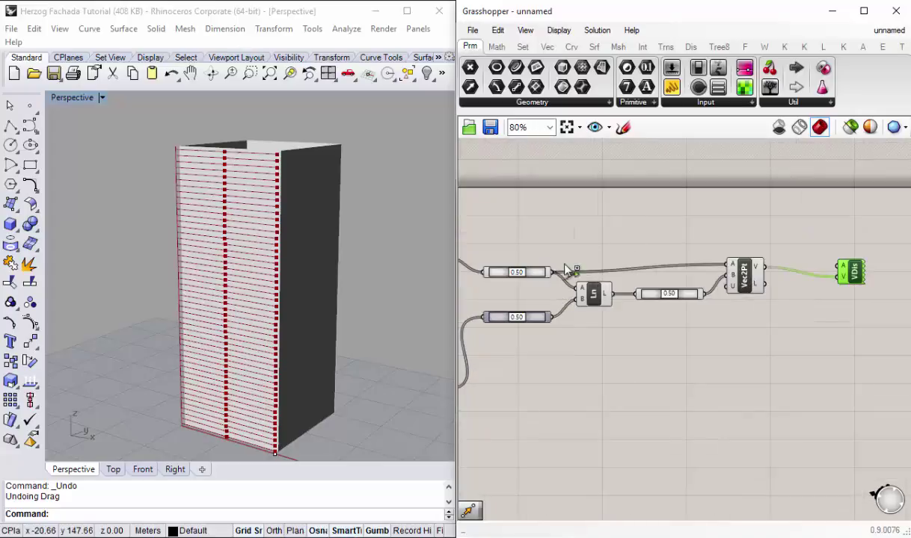
pyautogui.moveTo(567, 269)
pyautogui.keyDown('shift'); pyautogui.mouseDown()
pyautogui.moveTo(839, 266)
pyautogui.moveTo(834, 243)
pyautogui.mouseUp(); pyautogui.keyUp('shift')
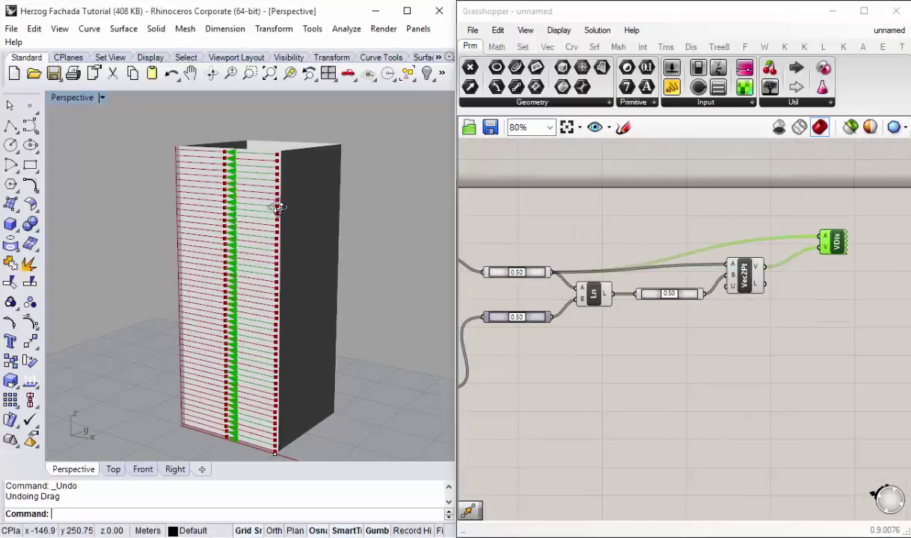
pyautogui.moveTo(277, 207); pyautogui.dragTo(258, 234, button='right')
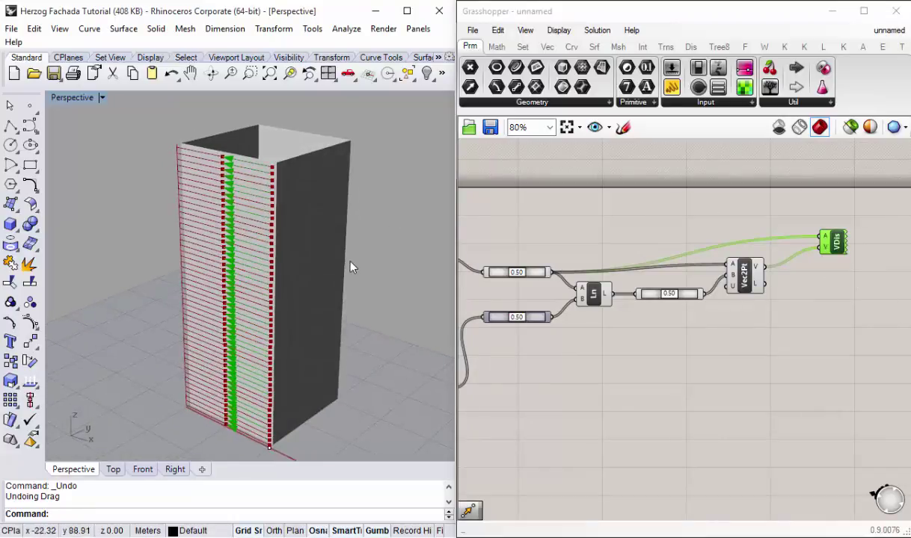
pyautogui.moveTo(352, 267)
pyautogui.mouseDown(button='right')
pyautogui.moveTo(305, 237)
pyautogui.moveTo(315, 270)
pyautogui.moveTo(238, 404)
pyautogui.moveTo(249, 405)
pyautogui.moveTo(228, 203)
pyautogui.mouseUp(button='right')
pyautogui.moveTo(834, 247); pyautogui.dragTo(823, 231)
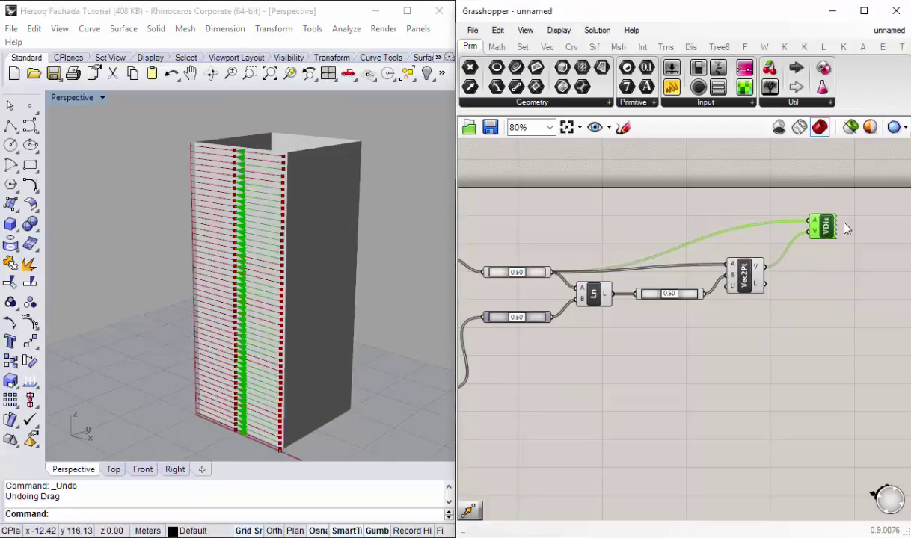
pyautogui.press('Delete')
pyautogui.moveTo(773, 274)
pyautogui.mouseDown(button='right')
pyautogui.moveTo(736, 273)
pyautogui.moveTo(744, 284)
pyautogui.mouseUp(button='right')
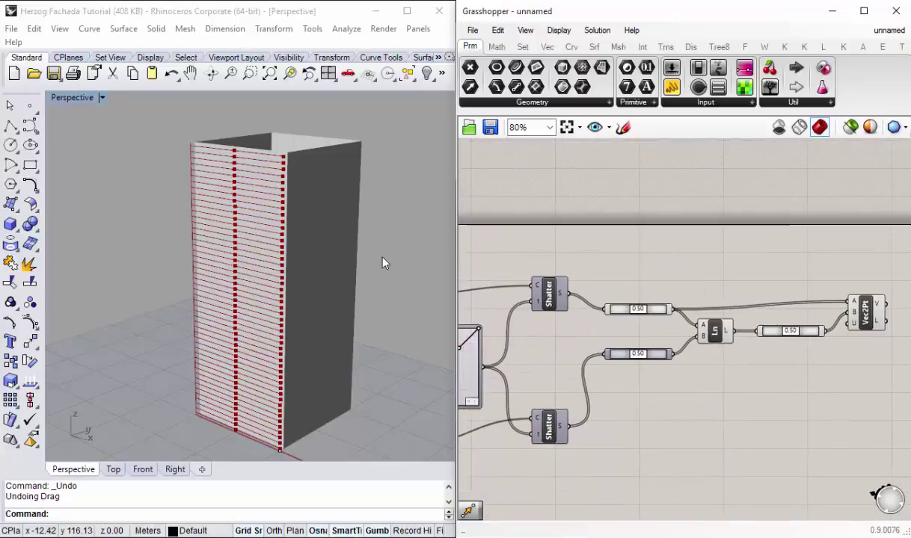
pyautogui.moveTo(363, 244)
pyautogui.mouseDown(button='right')
pyautogui.moveTo(238, 210)
pyautogui.moveTo(308, 168)
pyautogui.mouseUp(button='right')
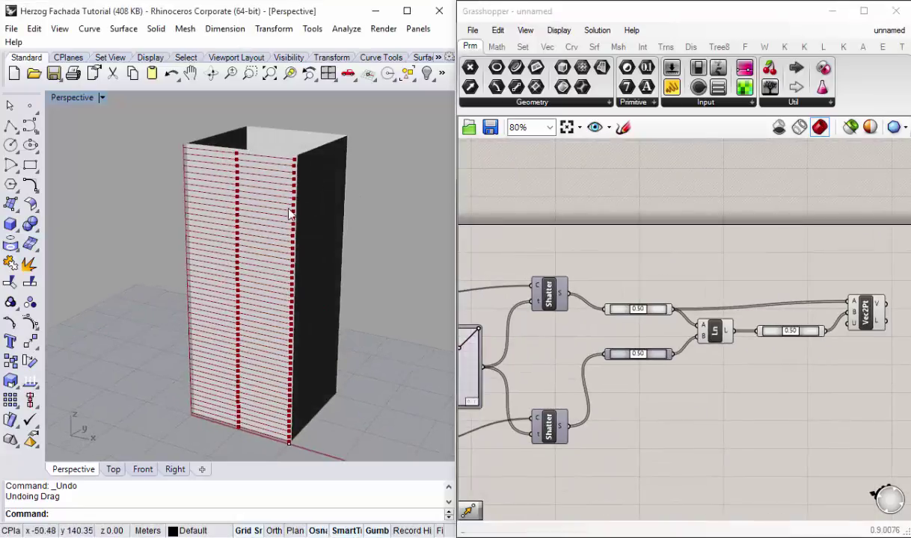
pyautogui.moveTo(287, 137)
pyautogui.mouseDown()
pyautogui.moveTo(311, 340)
pyautogui.moveTo(302, 272)
pyautogui.mouseUp()
pyautogui.hotkey('ctrl', 'z')
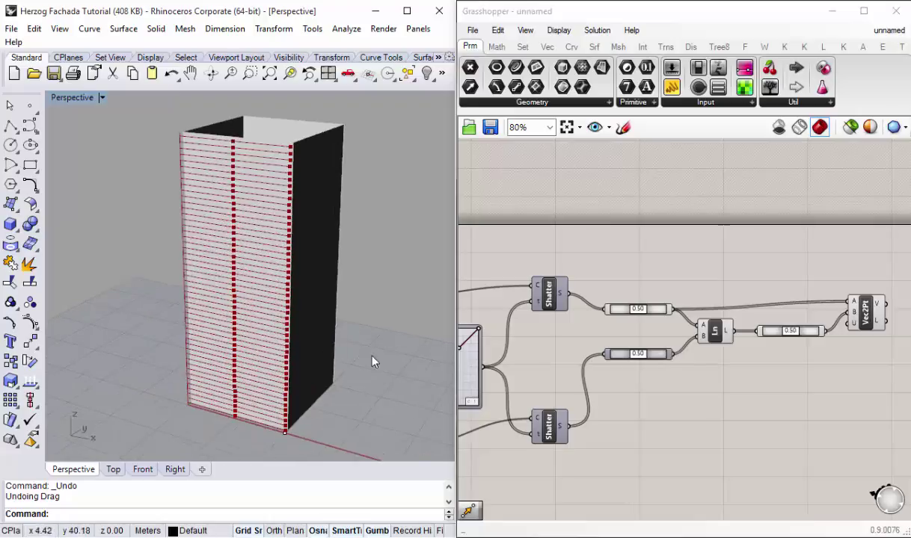
pyautogui.scroll(-1, 651, 378)
pyautogui.click(716, 303)
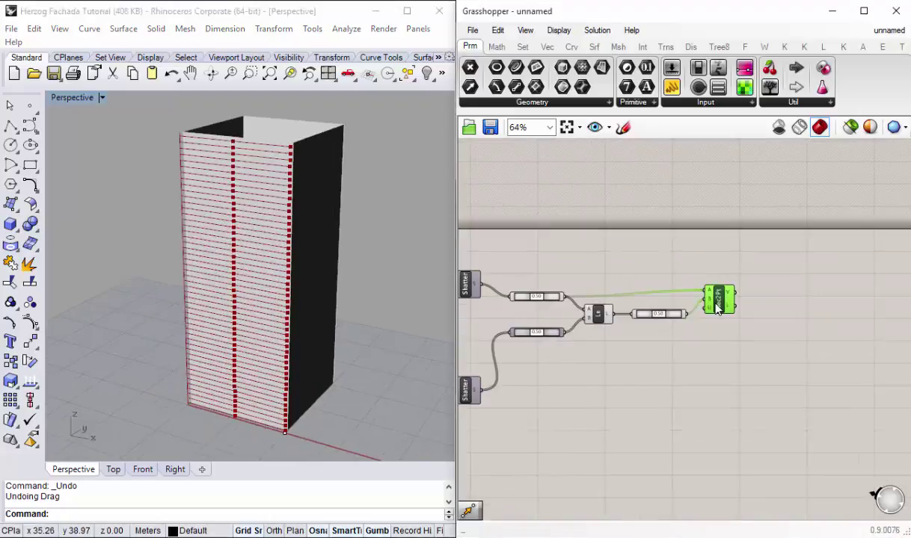
pyautogui.click(796, 292)
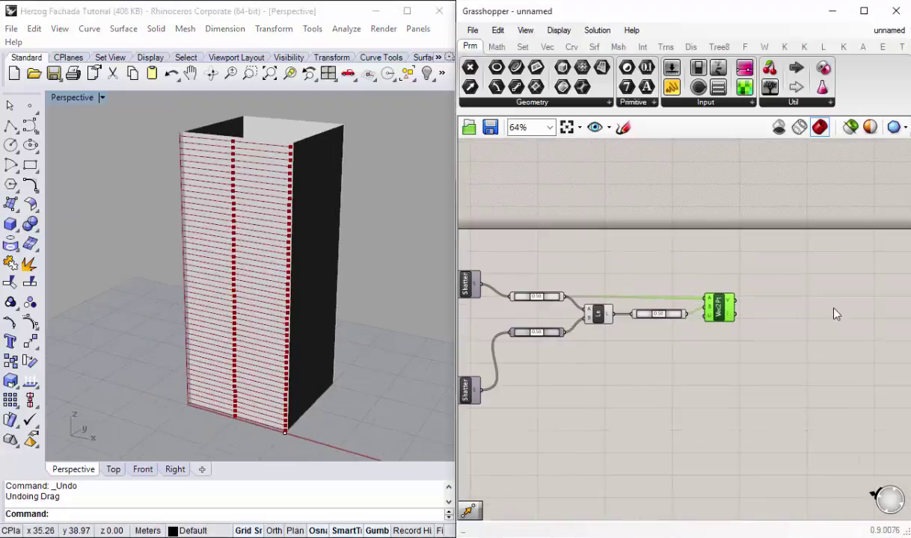
# Step: Place a Move component and feed Vec2Pt's vectors into its T (motion) input
pyautogui.doubleClick(815, 308)
pyautogui.write('mo')
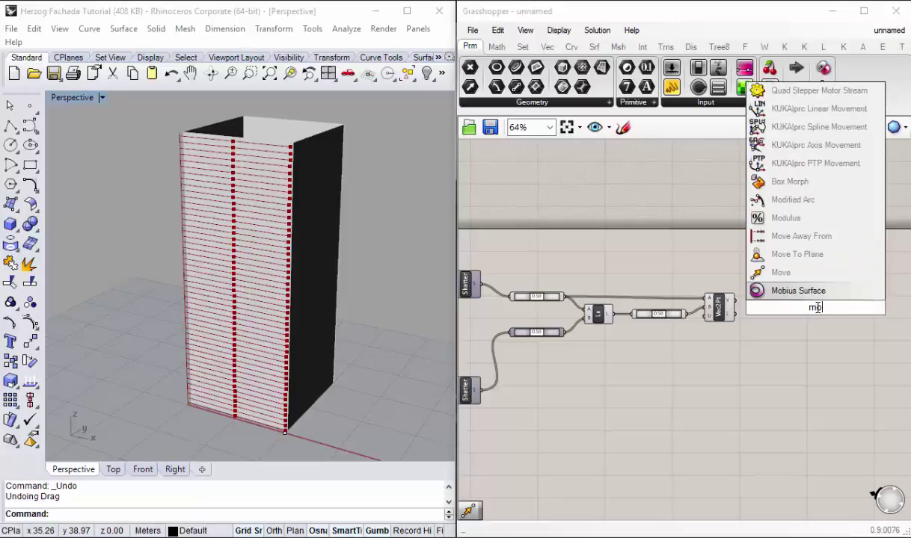
pyautogui.write('ve')
pyautogui.click(780, 290)
pyautogui.click(782, 284)
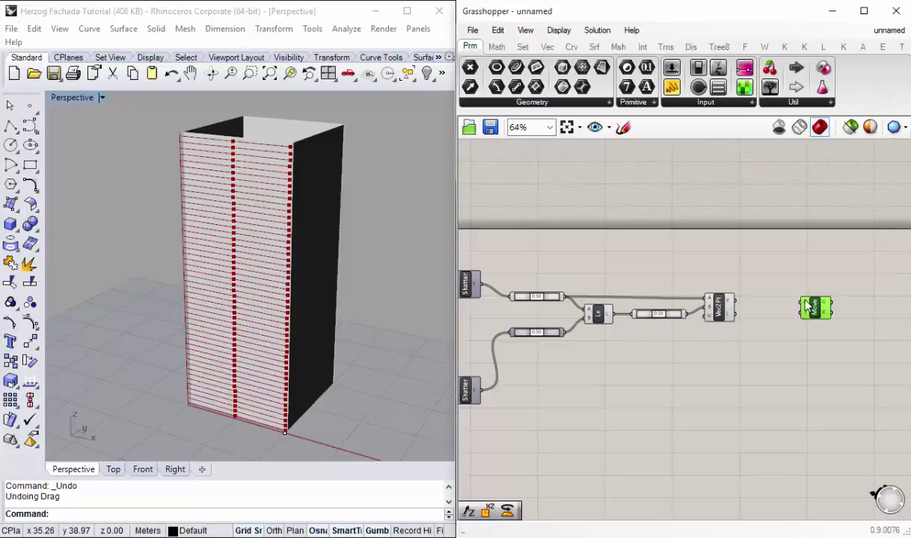
pyautogui.click(766, 352)
pyautogui.scroll(1, 729, 336)
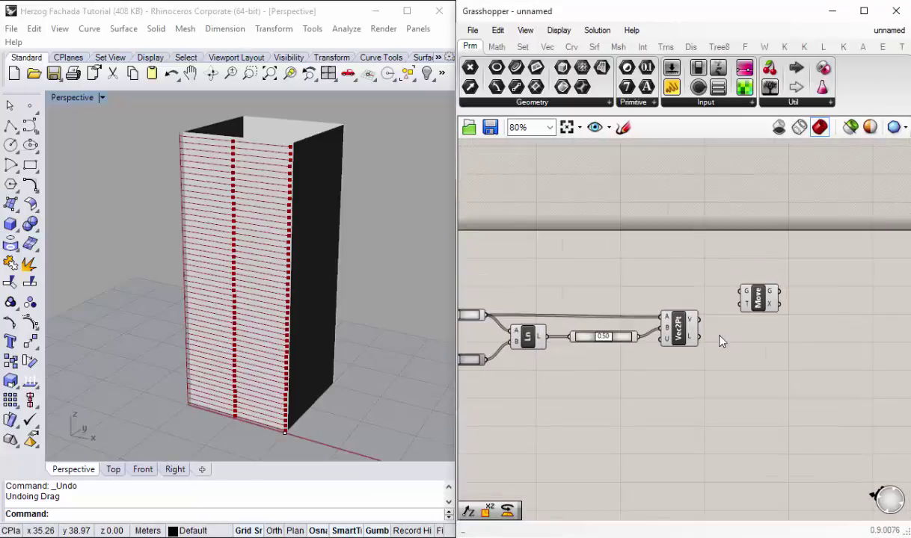
pyautogui.scroll(2, 733, 319)
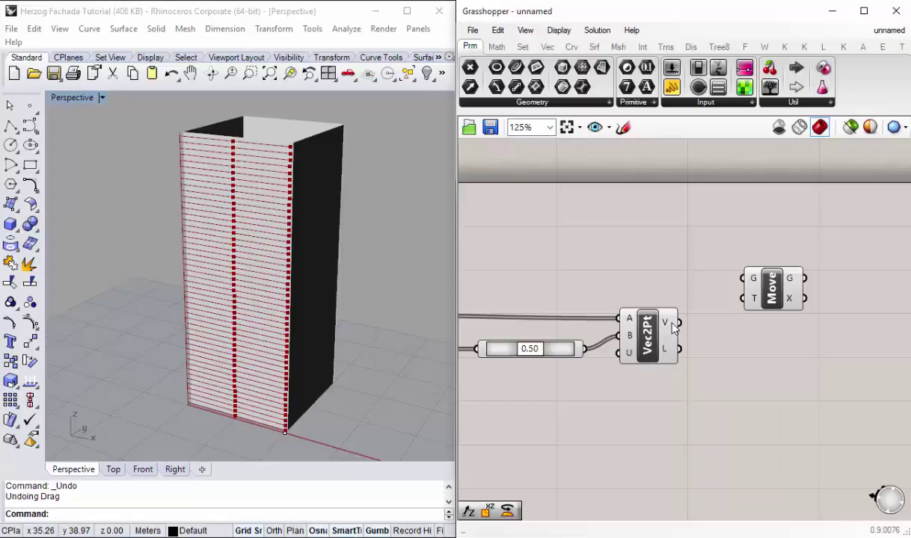
pyautogui.moveTo(664, 328); pyautogui.dragTo(743, 298)
# Step: Select the upper Shatter component and preview the upper 0.50 evaluator's points in Rhino
pyautogui.scroll(-3, 725, 307)
pyautogui.moveTo(722, 318); pyautogui.dragTo(775, 303, button='right')
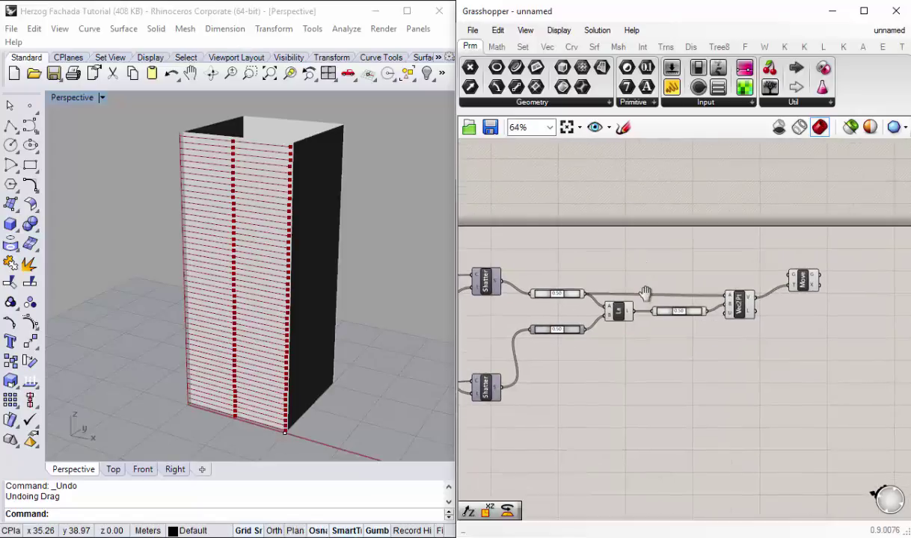
pyautogui.click(486, 281)
pyautogui.click(553, 293)
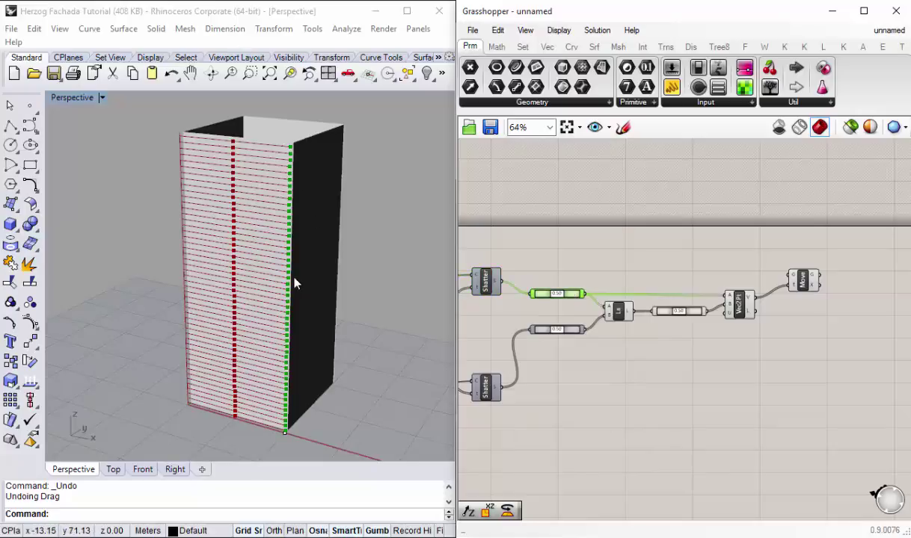
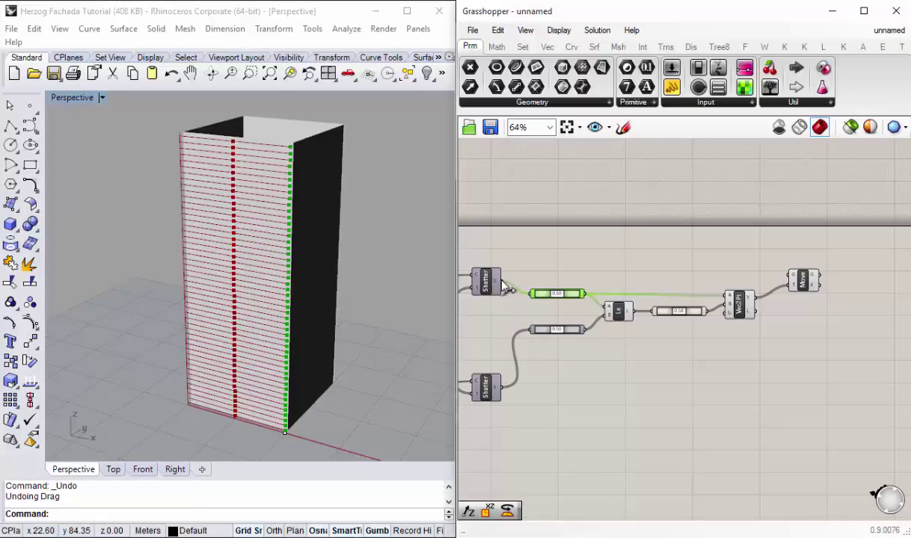
# Step: Wire the Shatter output into the Move component's G input
pyautogui.moveTo(501, 283); pyautogui.dragTo(791, 276)
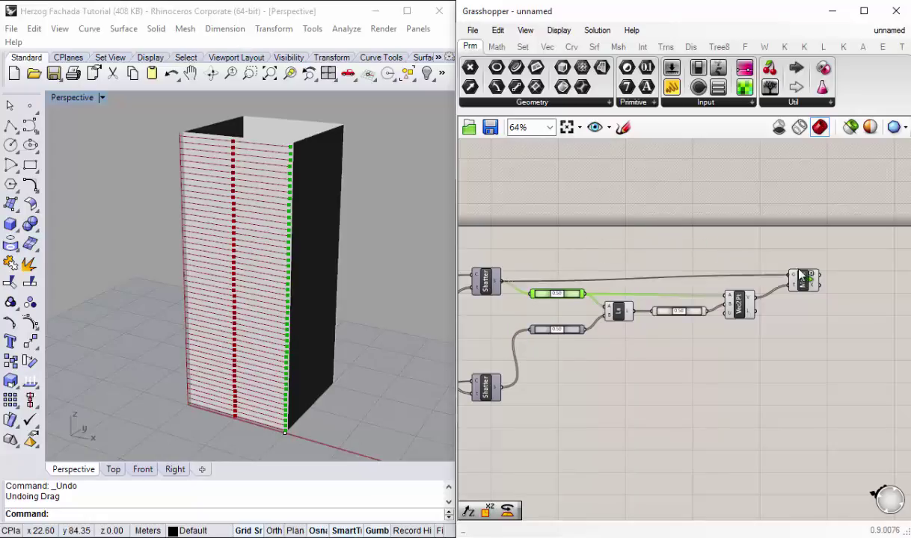
pyautogui.scroll(3, 247, 252)
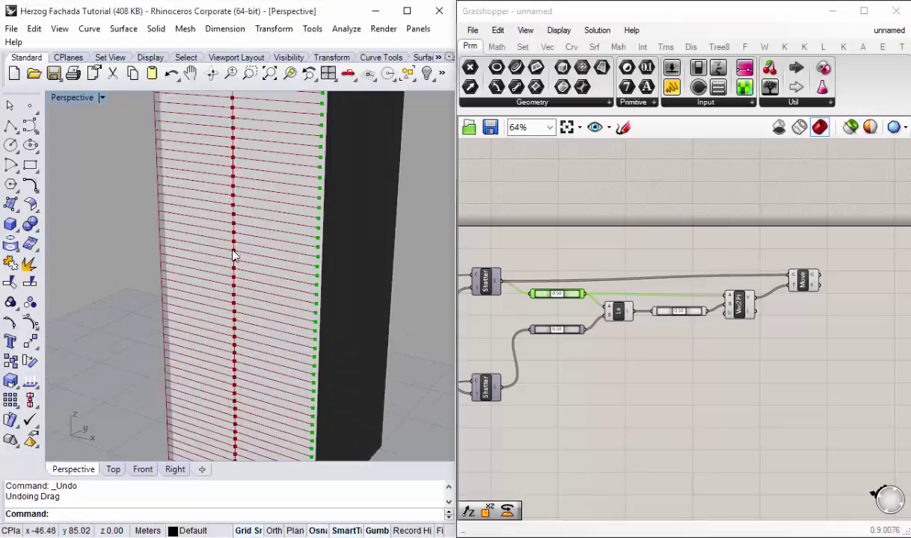
pyautogui.scroll(3, 234, 252)
pyautogui.scroll(2, 234, 252)
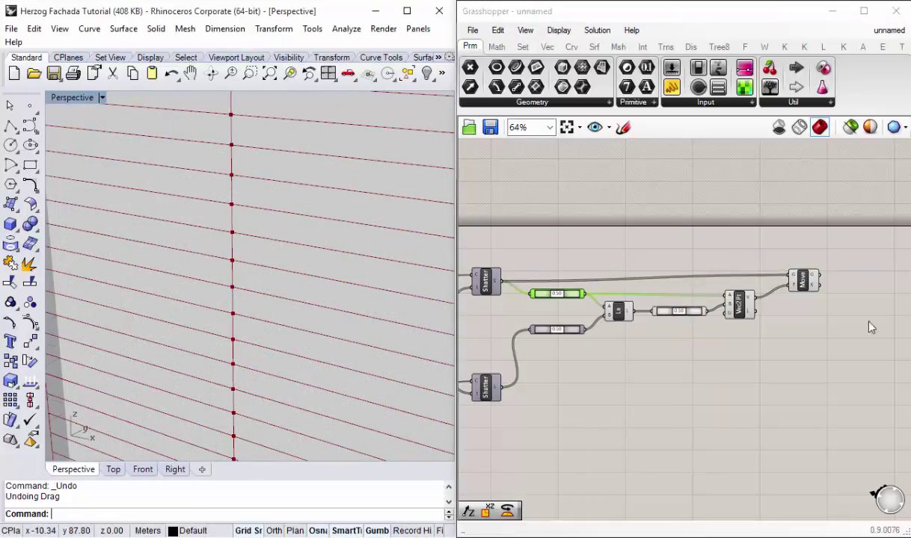
# Step: Preview the Move and Vec2Pt results and check the top and middle 0.50 sliders' options
pyautogui.click(796, 287)
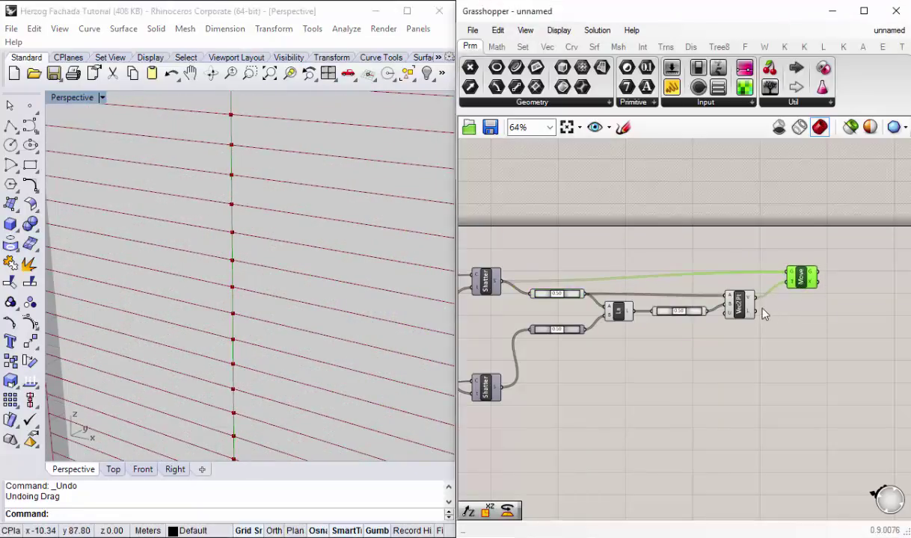
pyautogui.click(739, 305)
pyautogui.moveTo(752, 352); pyautogui.dragTo(715, 346, button='right')
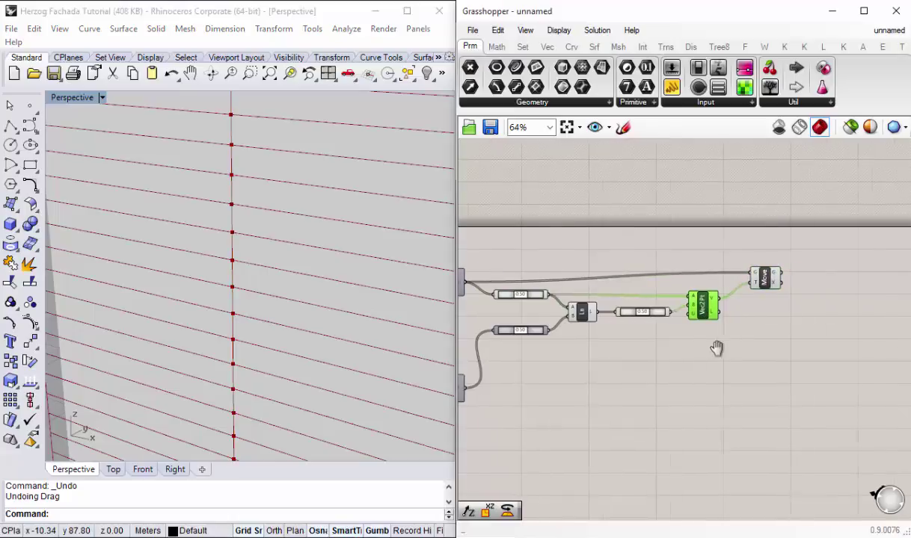
pyautogui.rightClick(529, 298)
pyautogui.press('Escape')
pyautogui.click(630, 314)
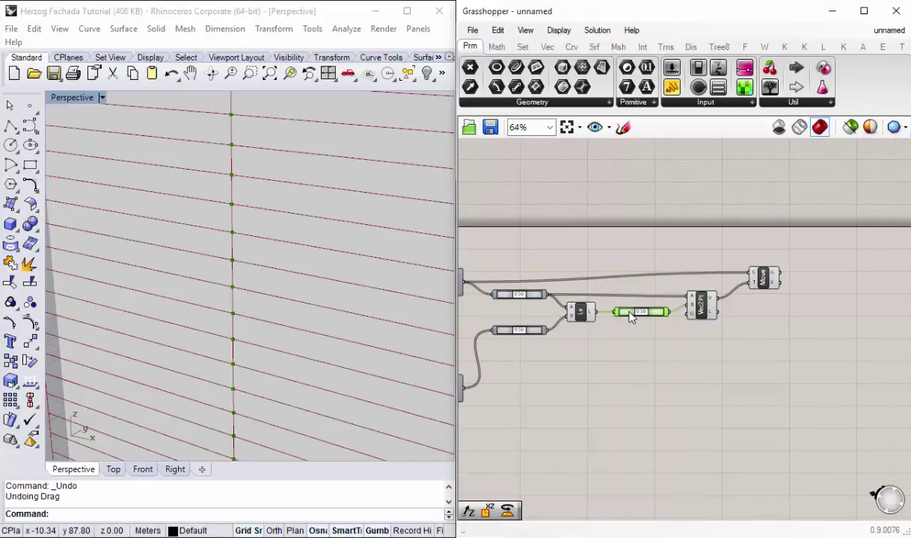
pyautogui.rightClick(630, 314)
# Step: Orbit the tower to inspect the moved lines across the facade
pyautogui.moveTo(309, 268); pyautogui.dragTo(701, 299, button='right')
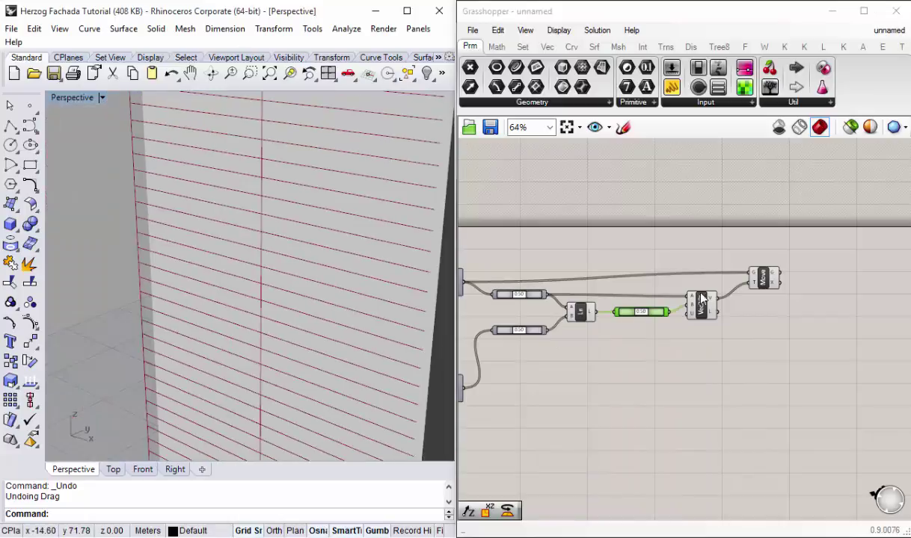
pyautogui.click(763, 278)
pyautogui.moveTo(278, 267)
pyautogui.mouseDown(button='right')
pyautogui.moveTo(261, 332)
pyautogui.moveTo(678, 283)
pyautogui.mouseUp(button='right')
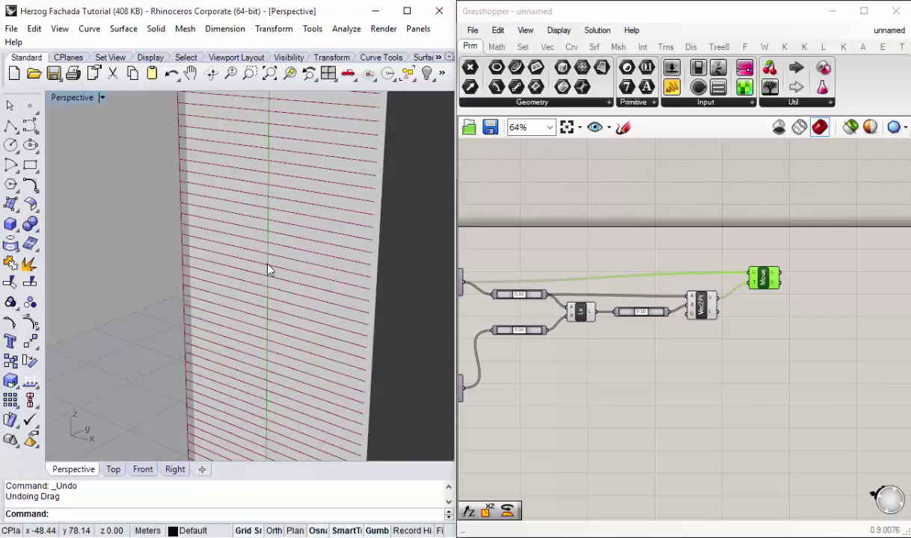
pyautogui.click(729, 396)
pyautogui.moveTo(731, 358); pyautogui.dragTo(730, 310, button='right')
# Step: Check the Ln preview and toggle the Vec2Pt component's preview
pyautogui.click(577, 266)
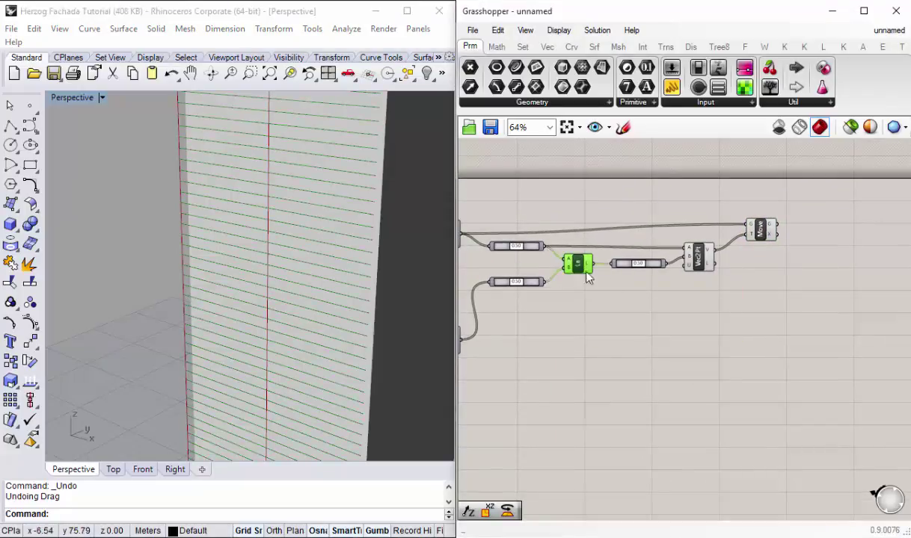
pyautogui.click(699, 263)
pyautogui.rightClick(719, 258)
pyautogui.click(758, 294)
pyautogui.moveTo(759, 294)
pyautogui.mouseDown(button='right')
pyautogui.moveTo(706, 313)
pyautogui.moveTo(683, 296)
pyautogui.mouseUp(button='right')
pyautogui.click(738, 311)
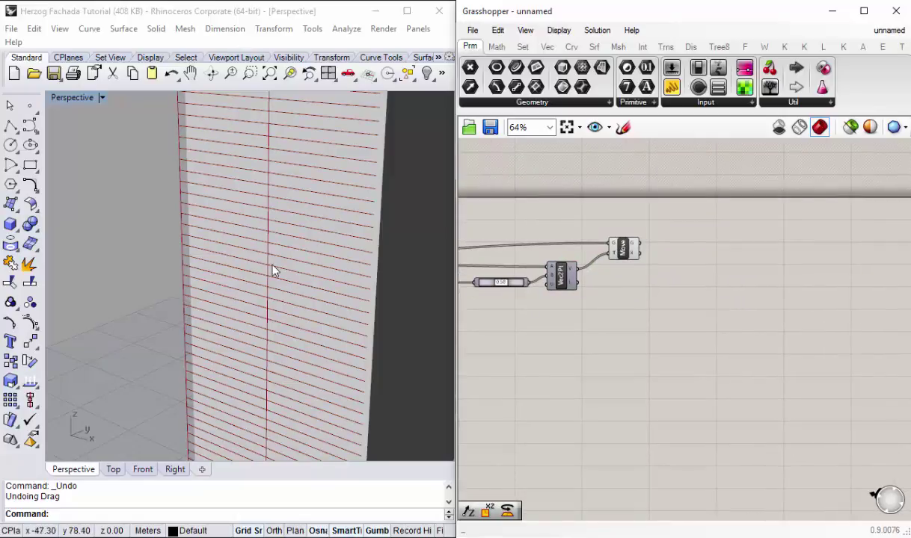
# Step: Search 'rotate', place Rotate (rotate an object in a plane), and position it right of Move
pyautogui.moveTo(259, 252)
pyautogui.mouseDown(button='right')
pyautogui.moveTo(270, 253)
pyautogui.moveTo(243, 259)
pyautogui.mouseUp(button='right')
pyautogui.doubleClick(714, 298)
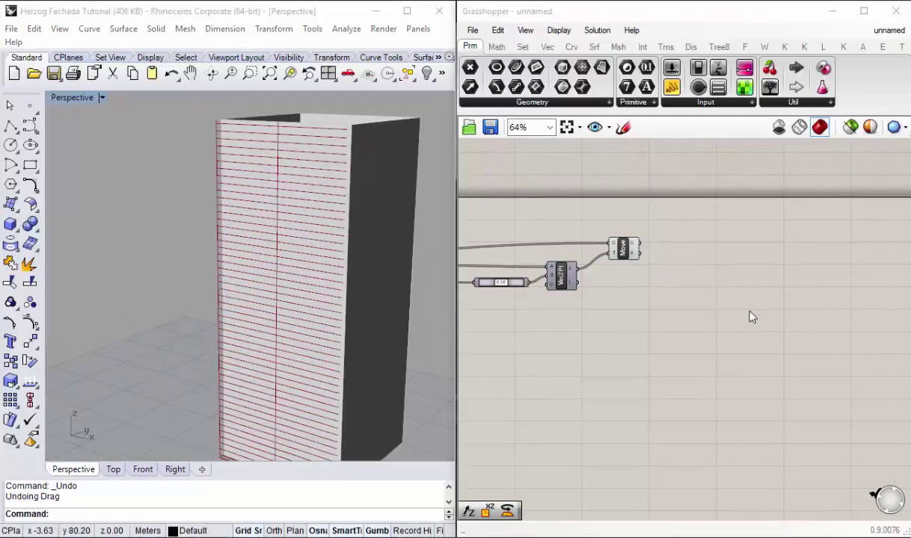
pyautogui.write('rota')
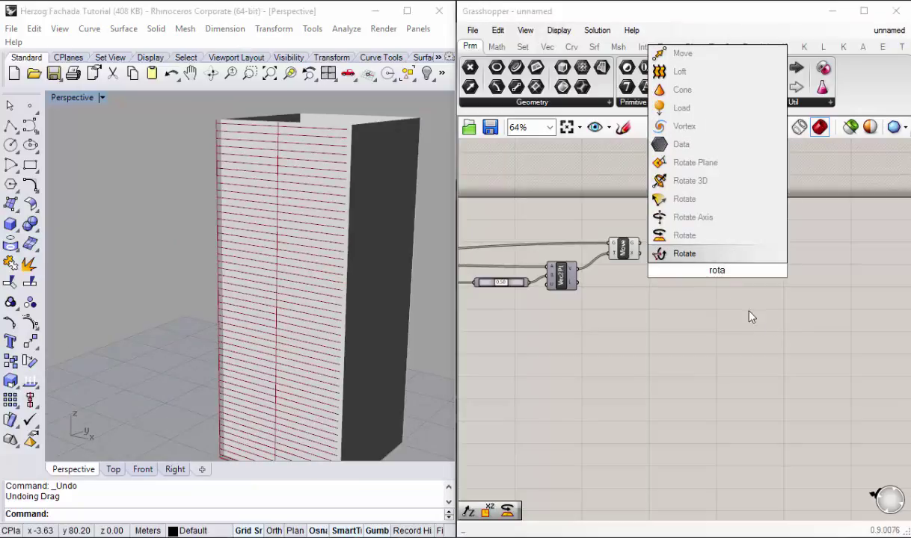
pyautogui.click(703, 253)
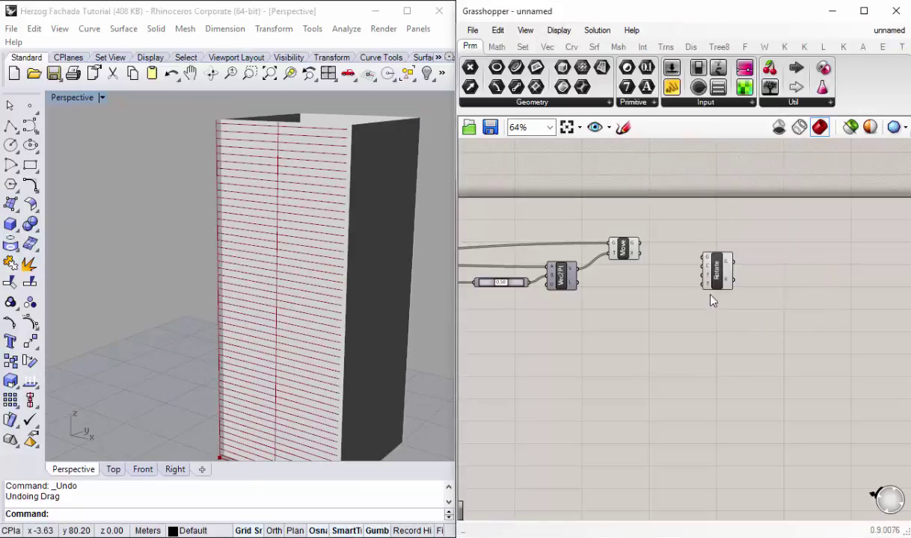
pyautogui.click(714, 280)
pyautogui.scroll(1, 716, 278)
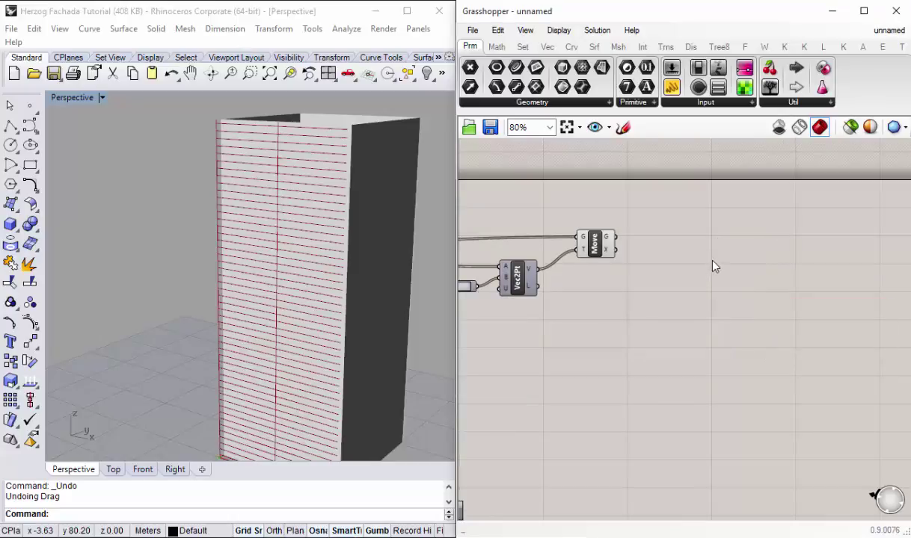
pyautogui.doubleClick(714, 267)
pyautogui.write('rotate')
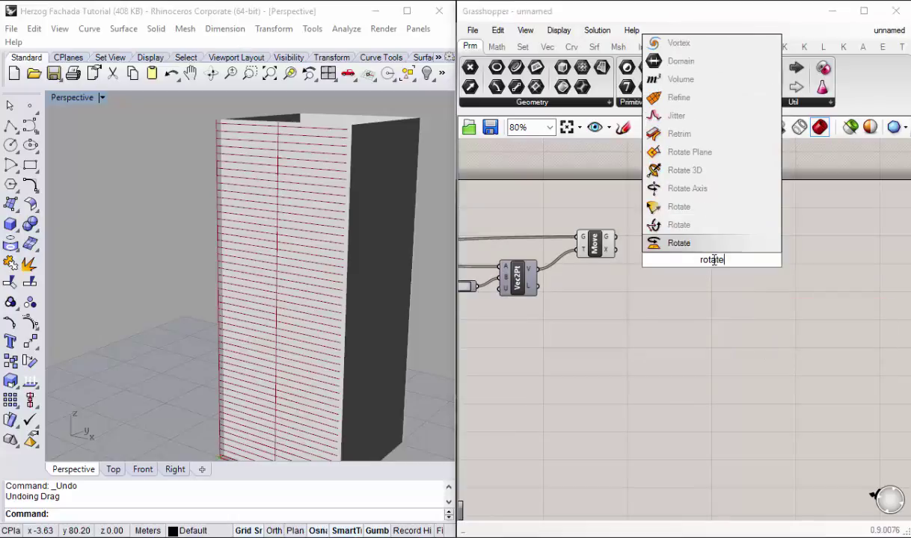
pyautogui.click(677, 228)
pyautogui.moveTo(710, 254); pyautogui.dragTo(747, 250)
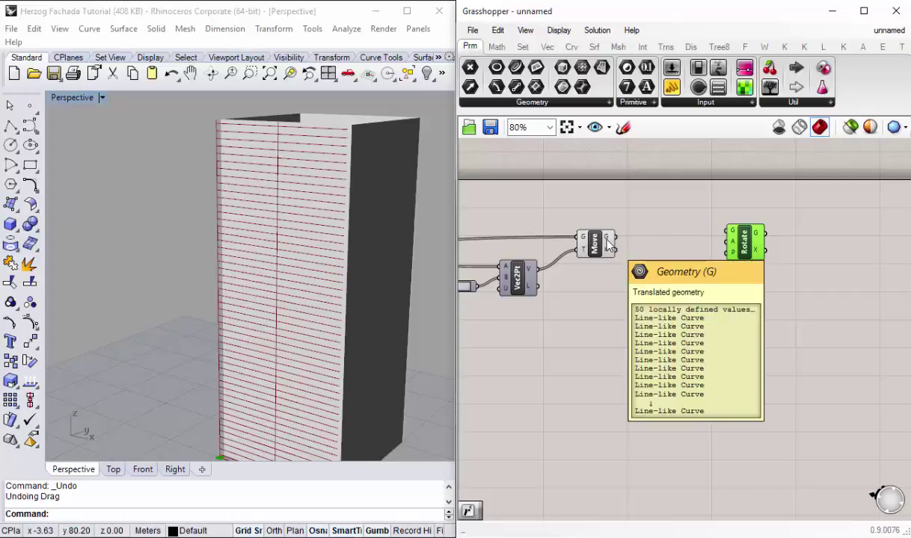
# Step: Graft Move's G output so each moved curve gets its own branch
pyautogui.moveTo(277, 255)
pyautogui.mouseDown(button='right')
pyautogui.moveTo(290, 226)
pyautogui.moveTo(396, 197)
pyautogui.mouseUp(button='right')
pyautogui.scroll(3, 602, 240)
pyautogui.rightClick(605, 241)
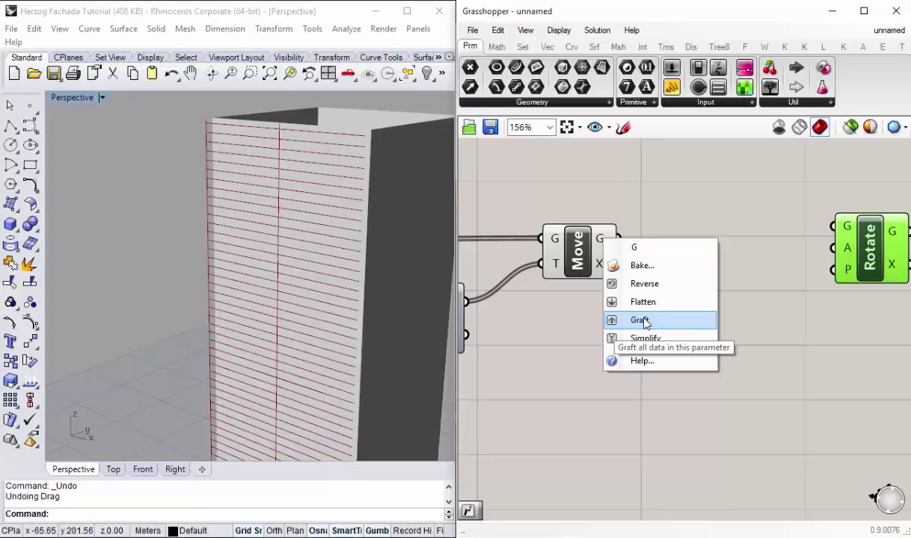
pyautogui.click(648, 327)
pyautogui.moveTo(647, 325); pyautogui.dragTo(653, 322, button='right')
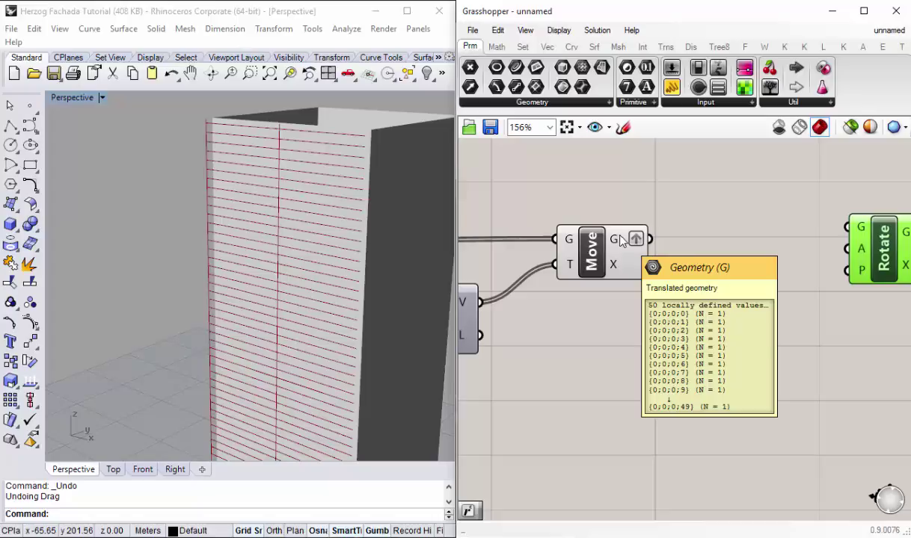
# Step: Attach a tall Panel to Move's output to list the data tree
pyautogui.moveTo(672, 87); pyautogui.dragTo(762, 297)
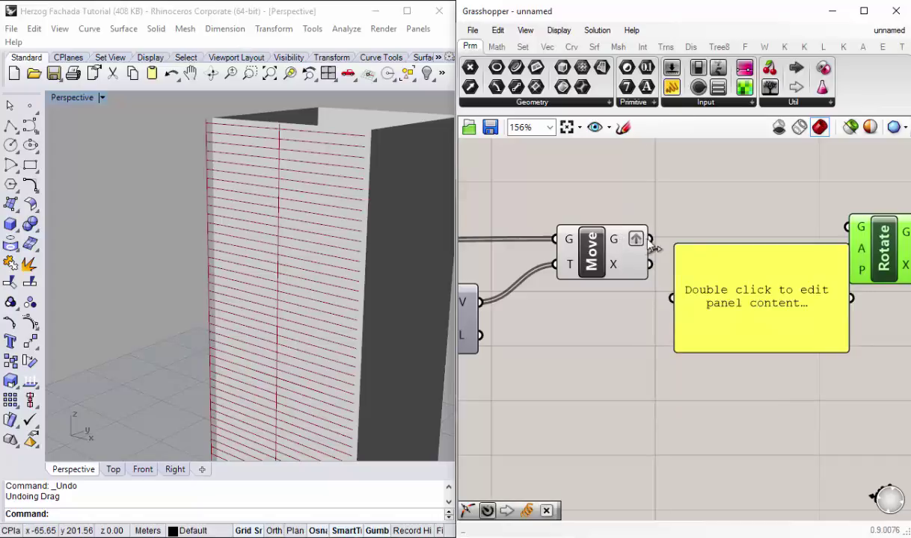
pyautogui.moveTo(649, 240); pyautogui.dragTo(672, 298)
pyautogui.moveTo(702, 336); pyautogui.dragTo(659, 263, button='right')
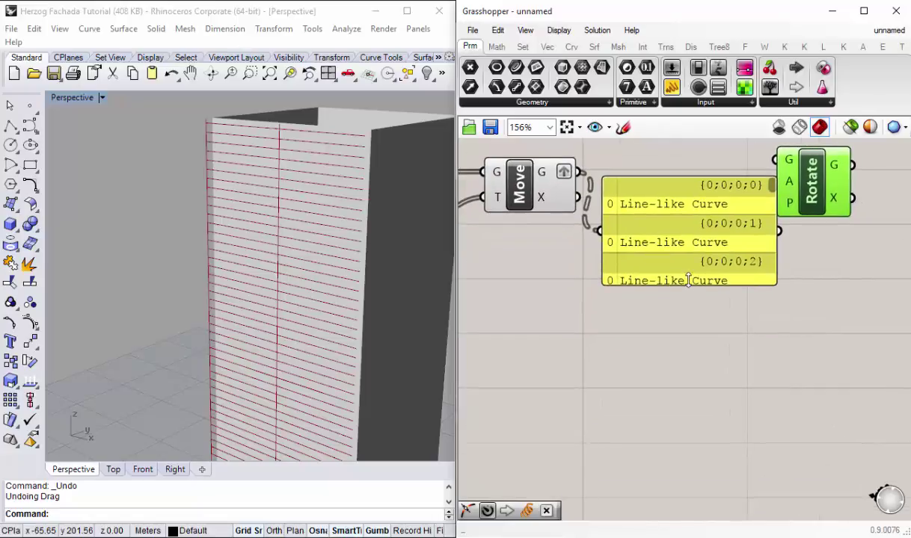
pyautogui.moveTo(688, 281); pyautogui.dragTo(689, 458)
# Step: Toggle Graft off and back on to compare the tree, then delete the Panel
pyautogui.rightClick(565, 173)
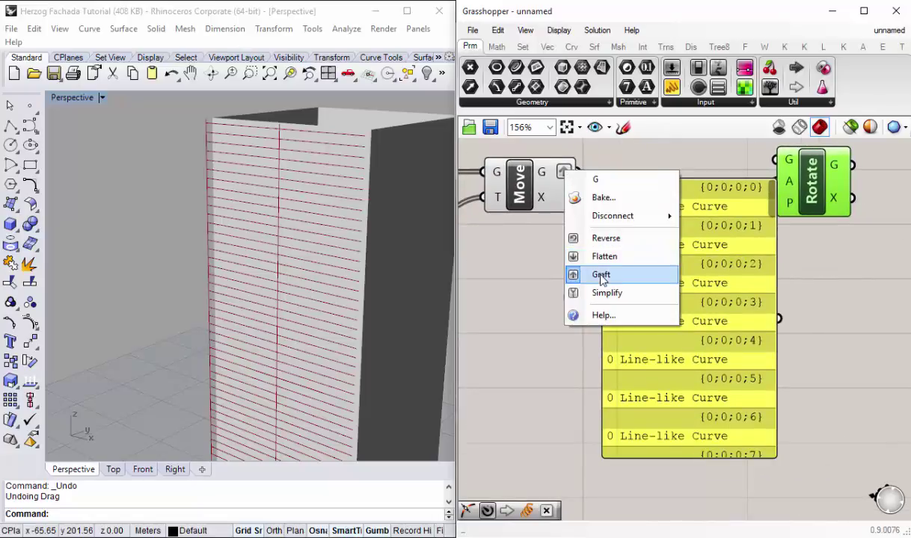
pyautogui.click(601, 275)
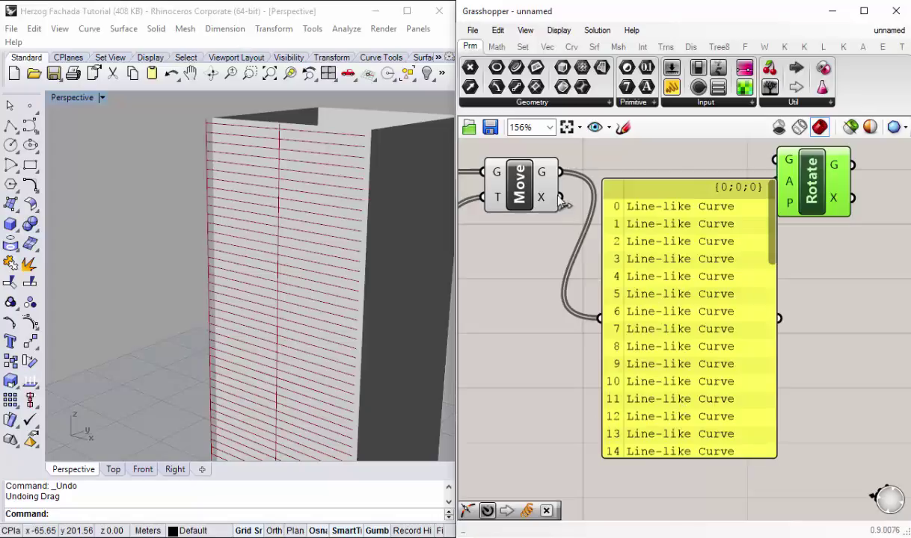
pyautogui.moveTo(317, 198); pyautogui.dragTo(295, 193, button='right')
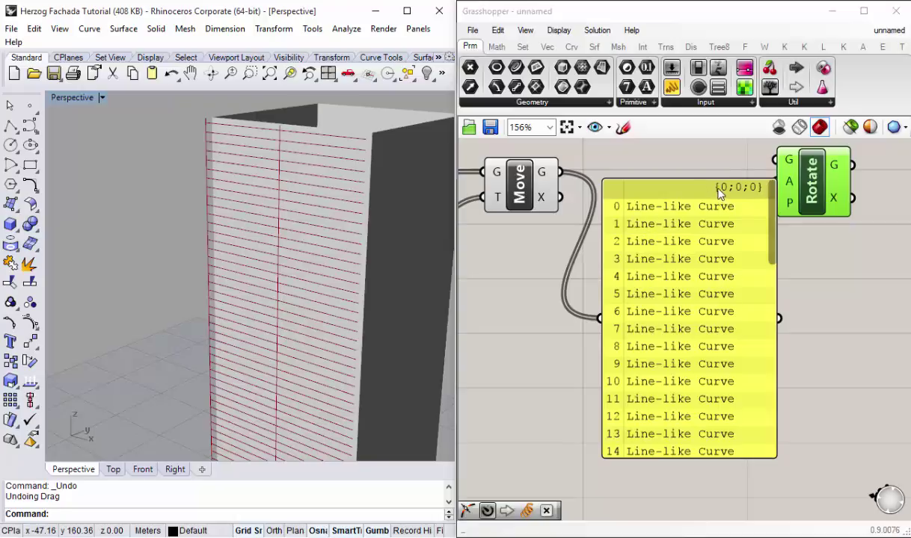
pyautogui.rightClick(544, 173)
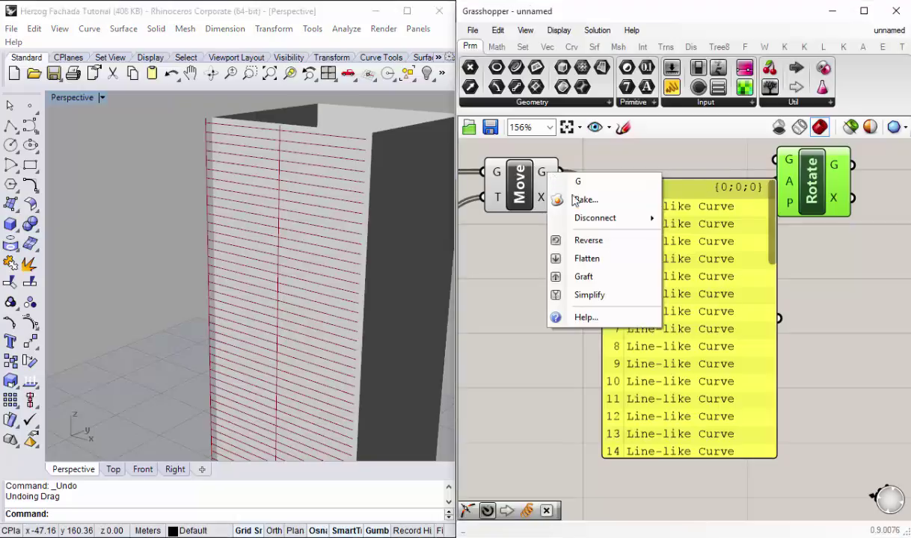
pyautogui.click(602, 278)
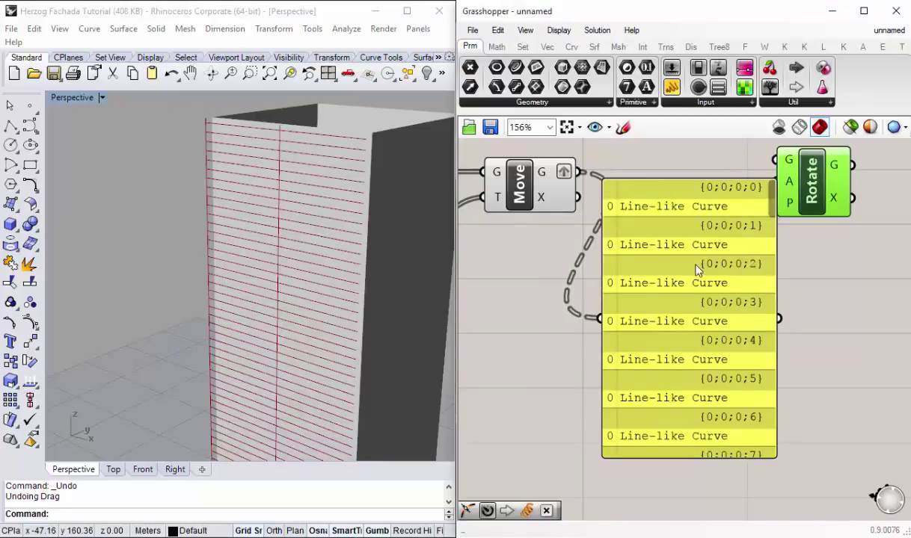
pyautogui.moveTo(682, 224); pyautogui.dragTo(675, 321)
pyautogui.press('Delete')
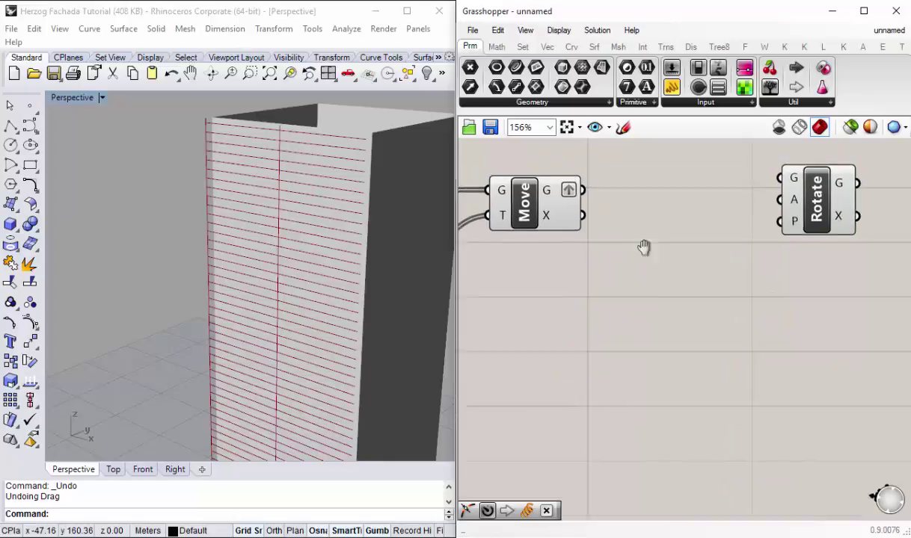
# Step: Connect Move's grafted output to Rotate's geometry input and shift Rotate right
pyautogui.moveTo(587, 234); pyautogui.dragTo(714, 208)
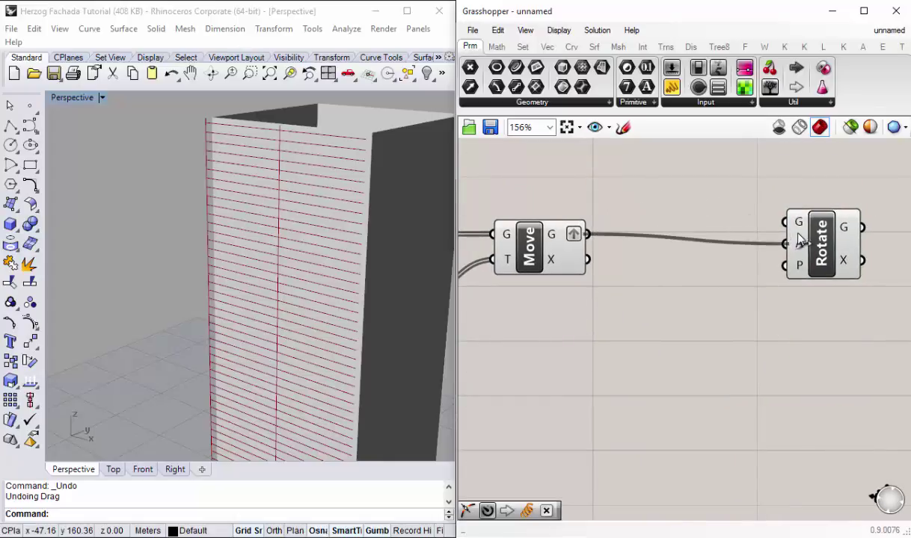
pyautogui.moveTo(714, 208); pyautogui.dragTo(784, 222)
pyautogui.click(822, 255)
pyautogui.scroll(-3, 716, 297)
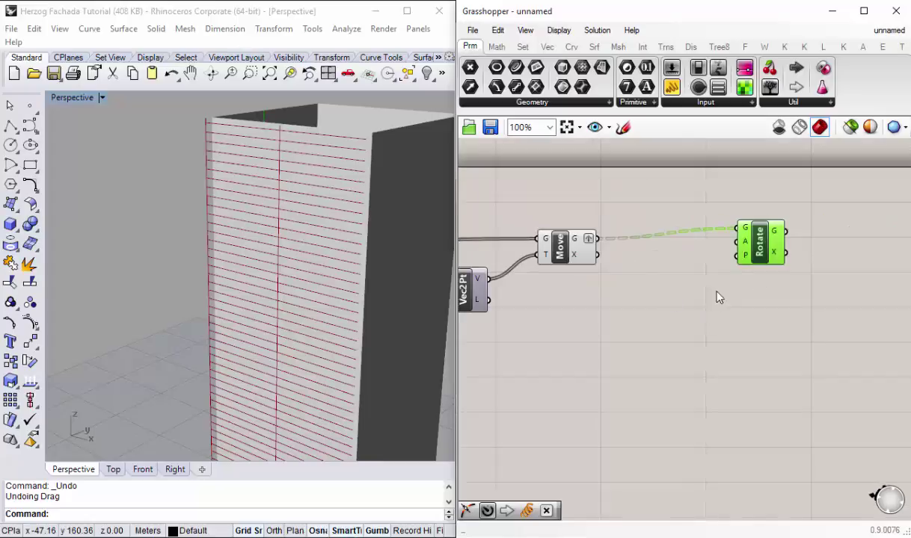
pyautogui.scroll(2, 729, 297)
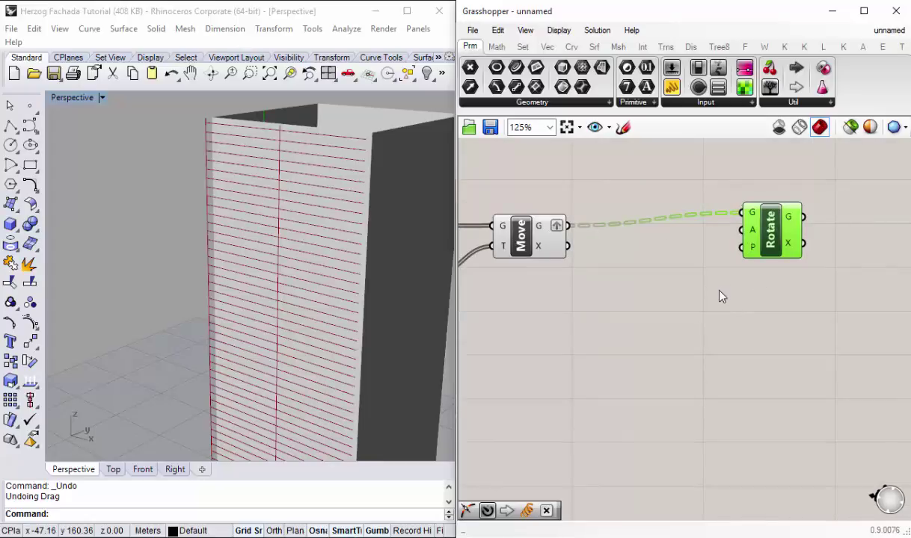
pyautogui.moveTo(718, 297); pyautogui.dragTo(676, 275, button='right')
pyautogui.moveTo(730, 217); pyautogui.dragTo(767, 217)
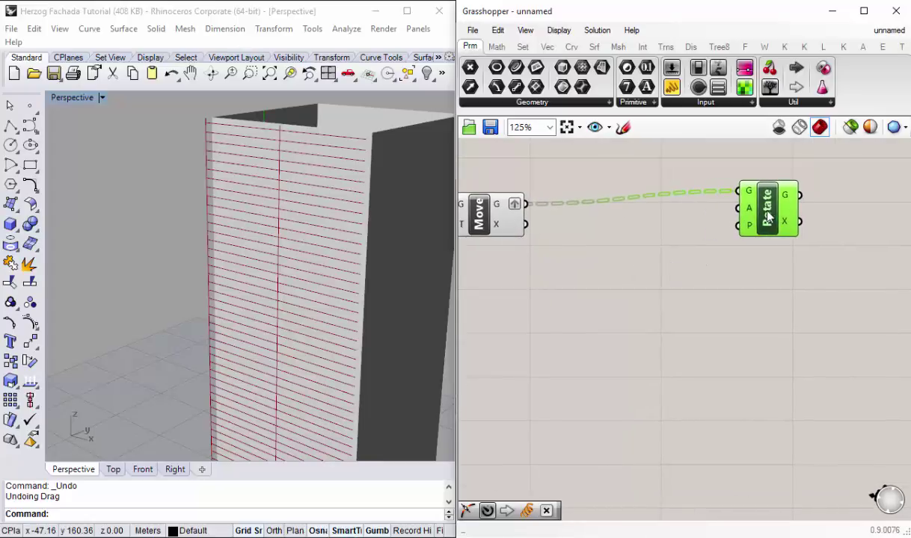
pyautogui.scroll(-1, 586, 276)
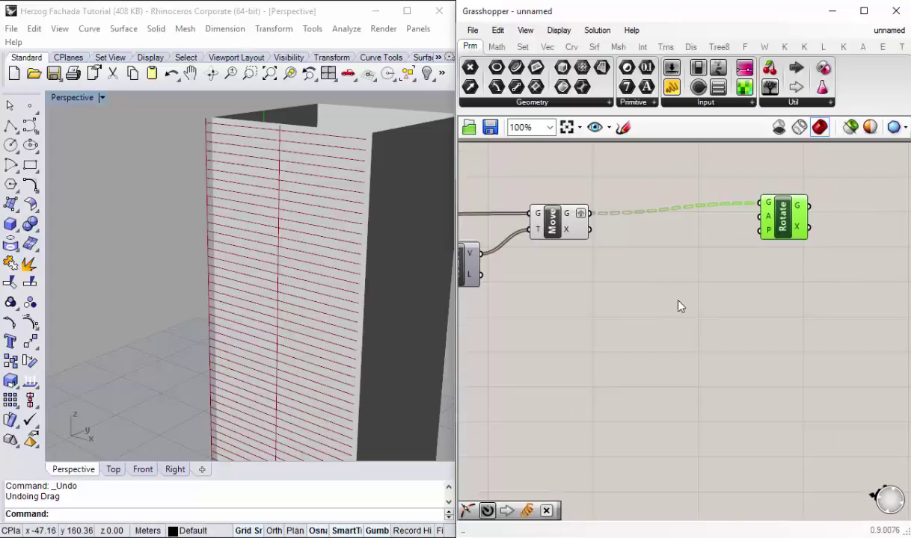
pyautogui.scroll(1, 677, 304)
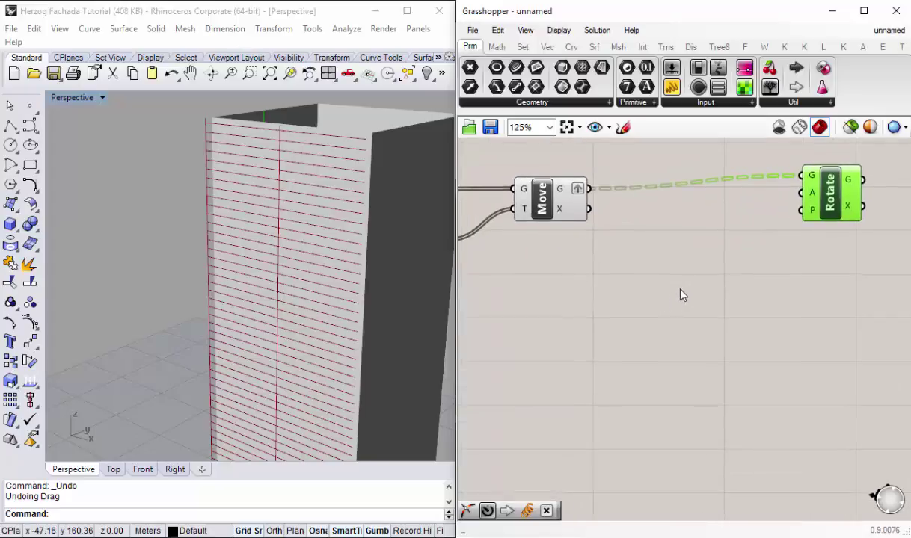
# Step: Add a Radians component via 'rad' and wire its R output into Rotate's A input
pyautogui.doubleClick(680, 296)
pyautogui.write('r')
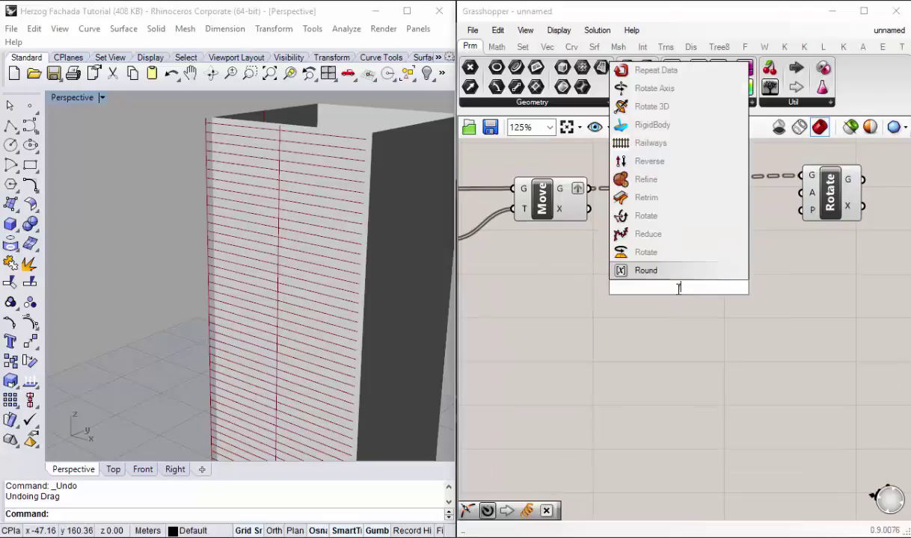
pyautogui.write('ad')
pyautogui.press('Return')
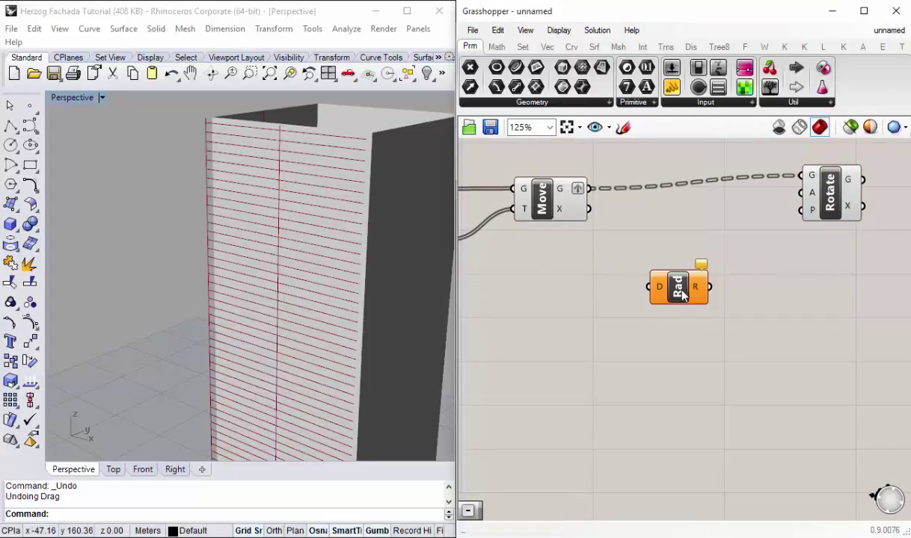
pyautogui.moveTo(681, 294); pyautogui.dragTo(718, 243)
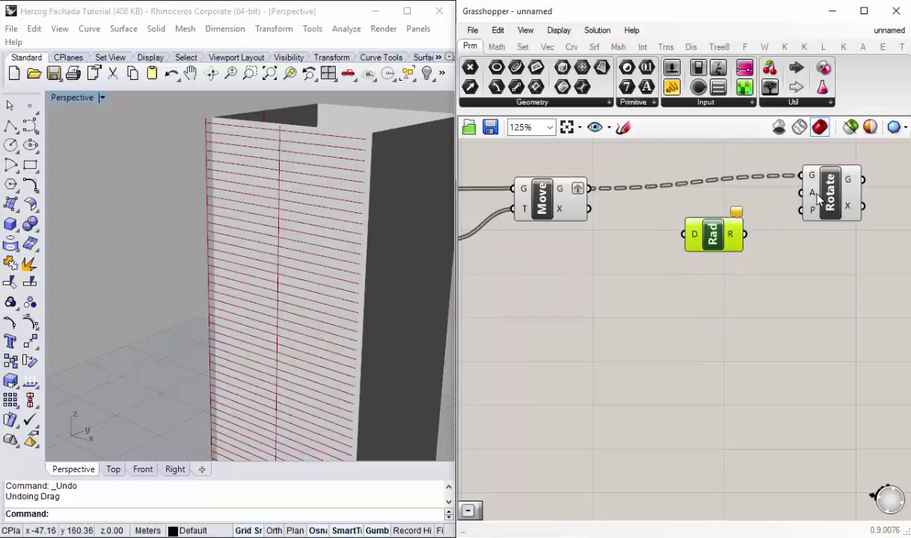
pyautogui.moveTo(746, 234); pyautogui.dragTo(807, 192)
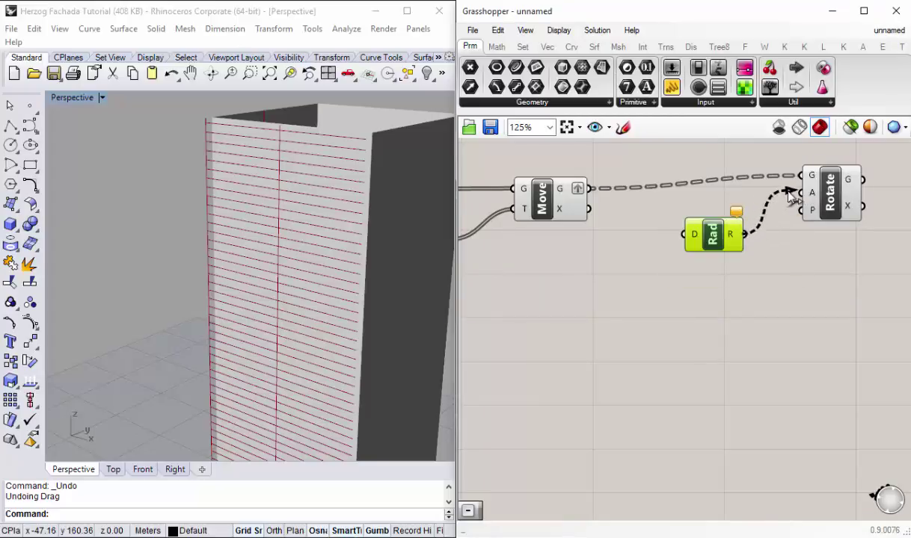
pyautogui.moveTo(703, 236)
pyautogui.mouseDown()
pyautogui.moveTo(717, 222)
pyautogui.moveTo(716, 250)
pyautogui.mouseUp()
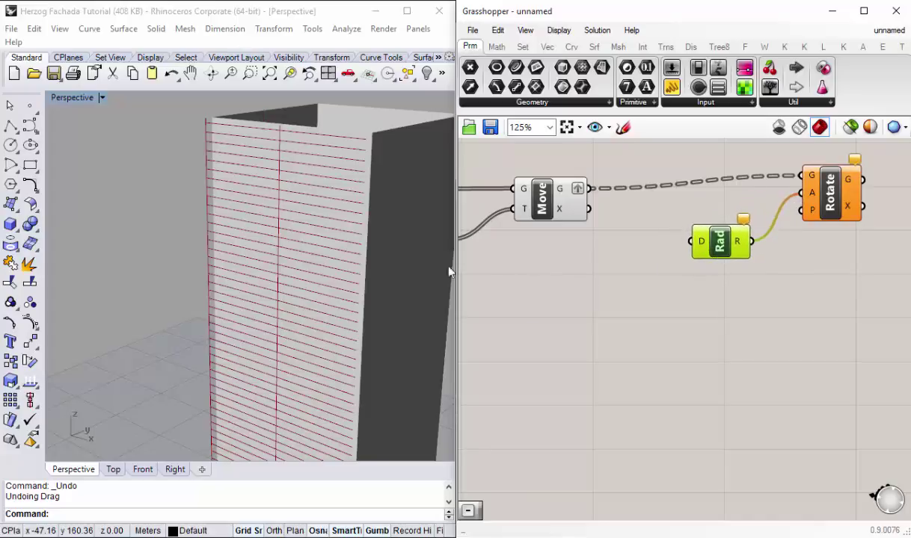
pyautogui.moveTo(234, 234)
pyautogui.mouseDown(button='right')
pyautogui.moveTo(284, 252)
pyautogui.moveTo(280, 260)
pyautogui.mouseUp(button='right')
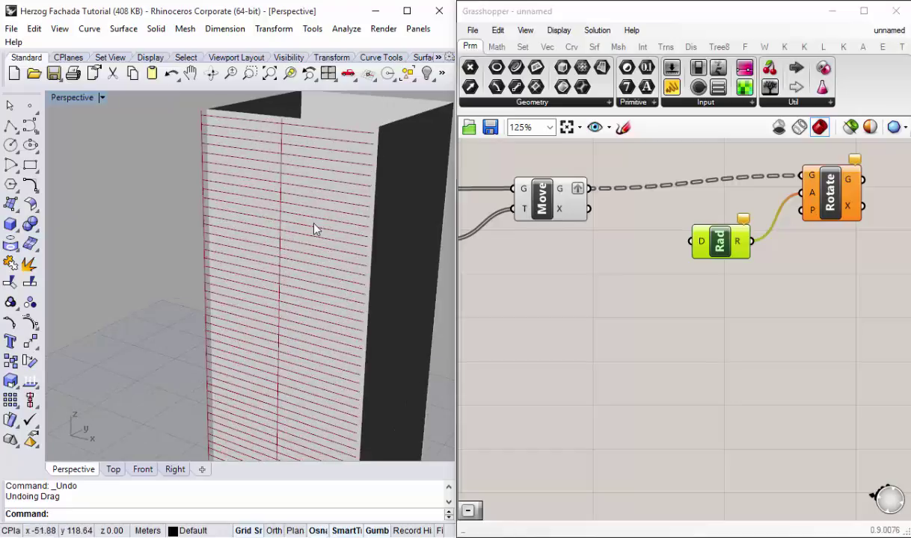
pyautogui.scroll(4, 278, 254)
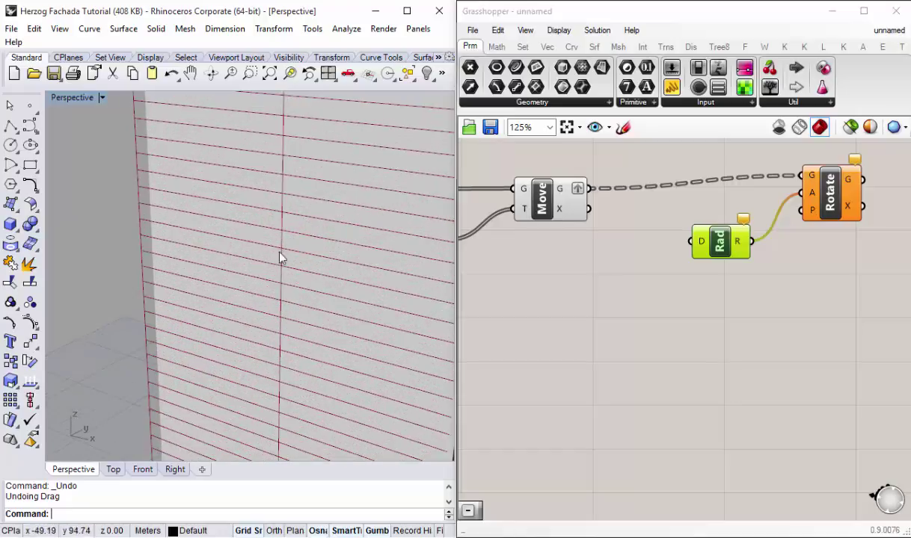
pyautogui.scroll(-4, 286, 241)
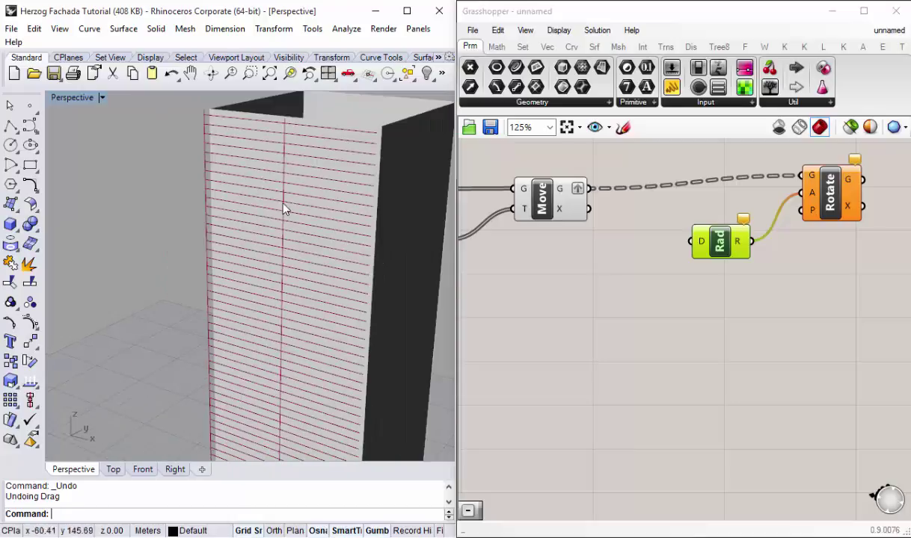
pyautogui.click(711, 311)
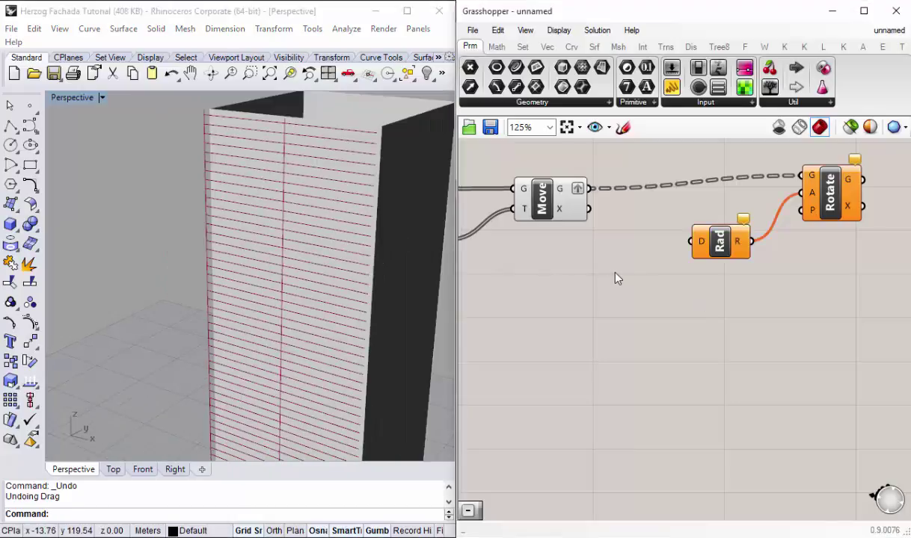
# Step: Add a Point On Curve component and feed Move's curves into it
pyautogui.doubleClick(614, 290)
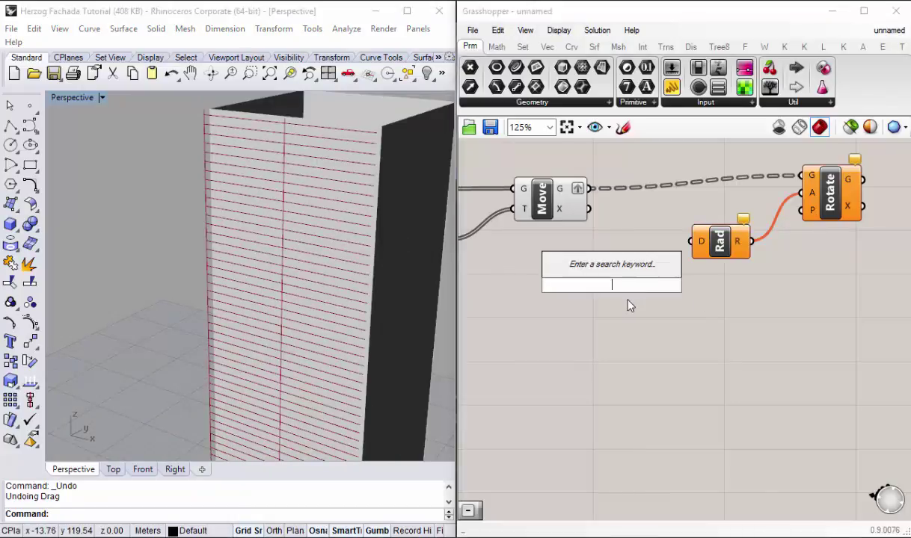
pyautogui.write('poijt')
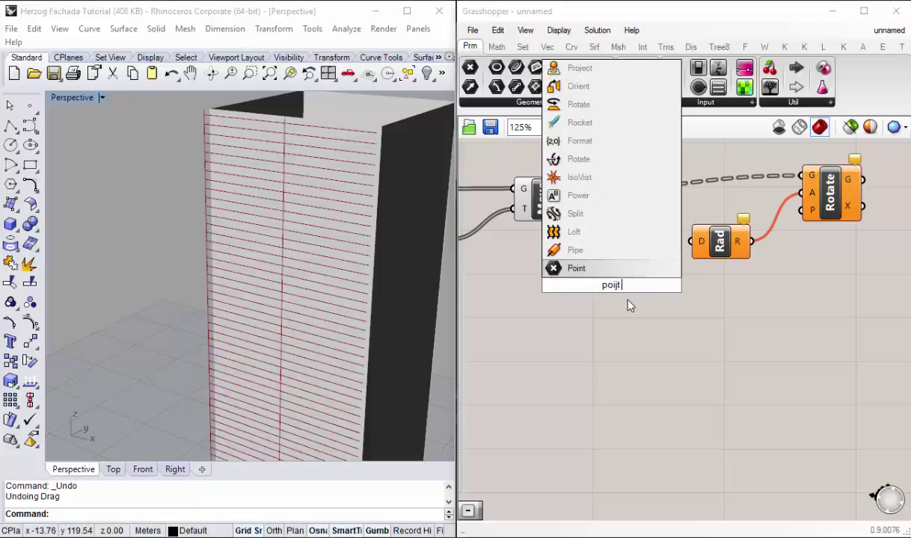
pyautogui.press('BackSpace')
pyautogui.press('BackSpace')
pyautogui.write('nt o')
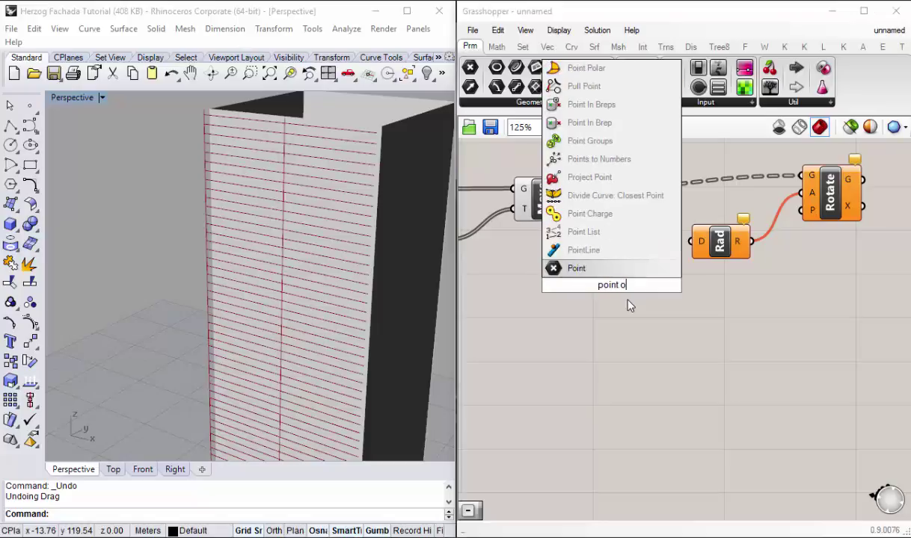
pyautogui.write('n')
pyautogui.click(616, 249)
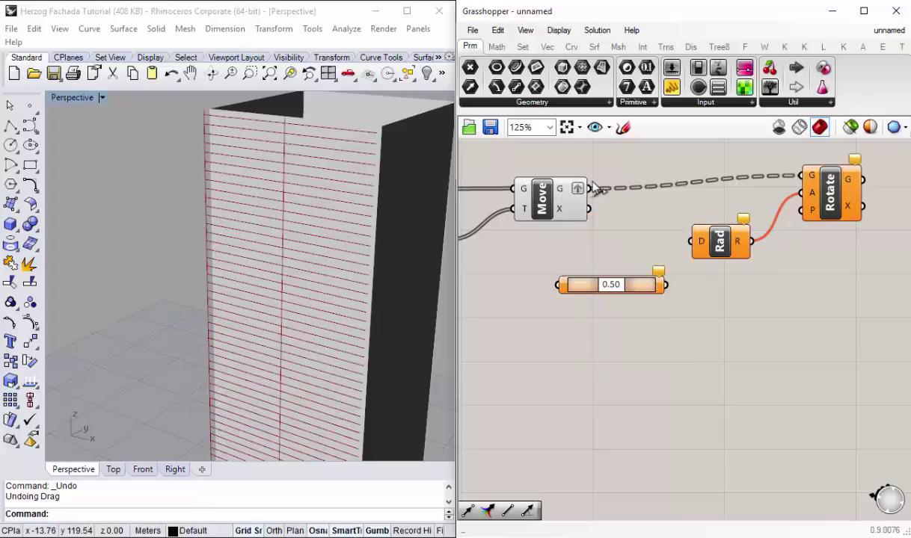
pyautogui.moveTo(588, 188)
pyautogui.mouseDown()
pyautogui.moveTo(540, 299)
pyautogui.moveTo(560, 285)
pyautogui.mouseUp()
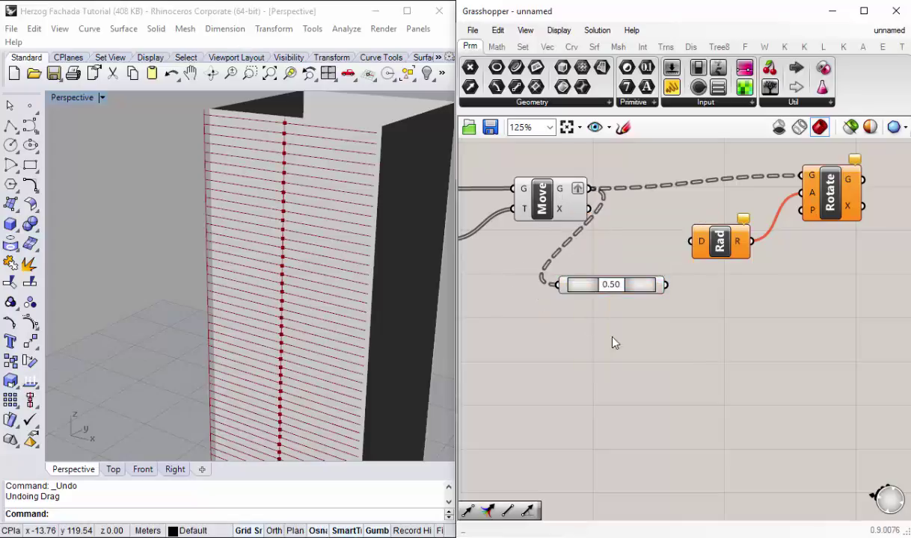
pyautogui.scroll(4, 291, 269)
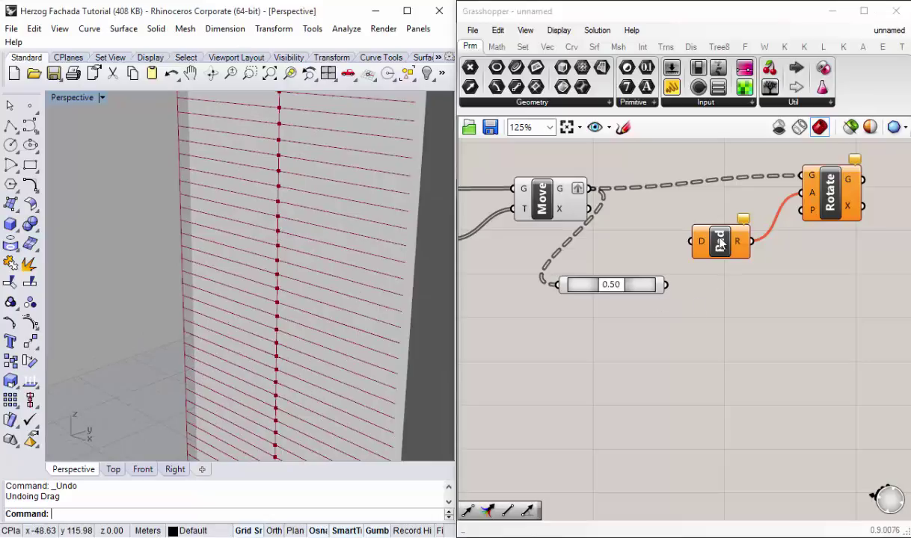
pyautogui.click(626, 292)
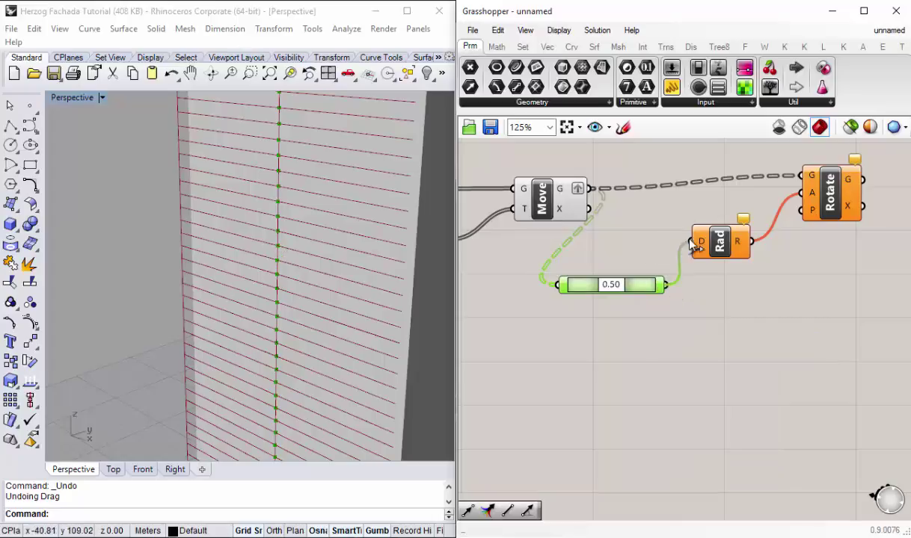
# Step: Try linking Point On Curve into Rad at 0.44, then undo back to 0.50
pyautogui.moveTo(665, 284)
pyautogui.mouseDown()
pyautogui.moveTo(690, 241)
pyautogui.moveTo(722, 238)
pyautogui.mouseUp()
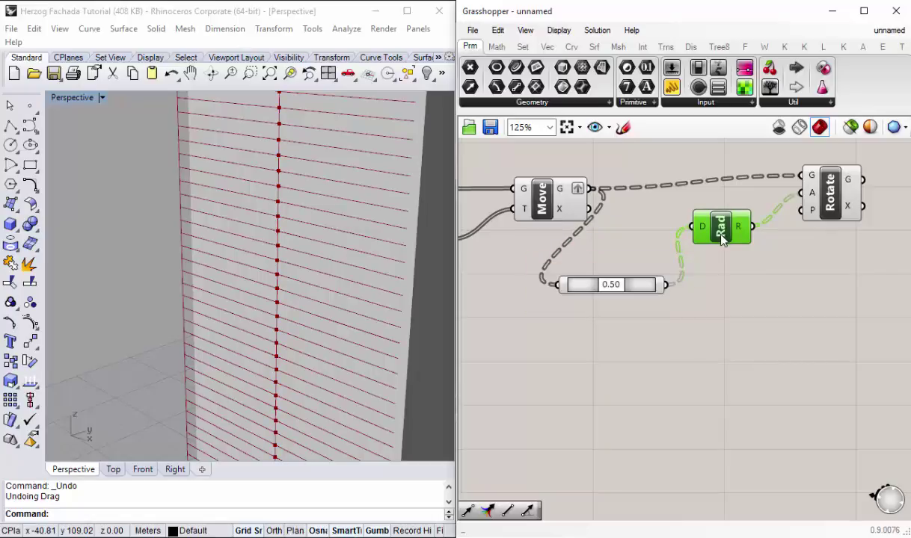
pyautogui.moveTo(617, 289); pyautogui.dragTo(679, 332)
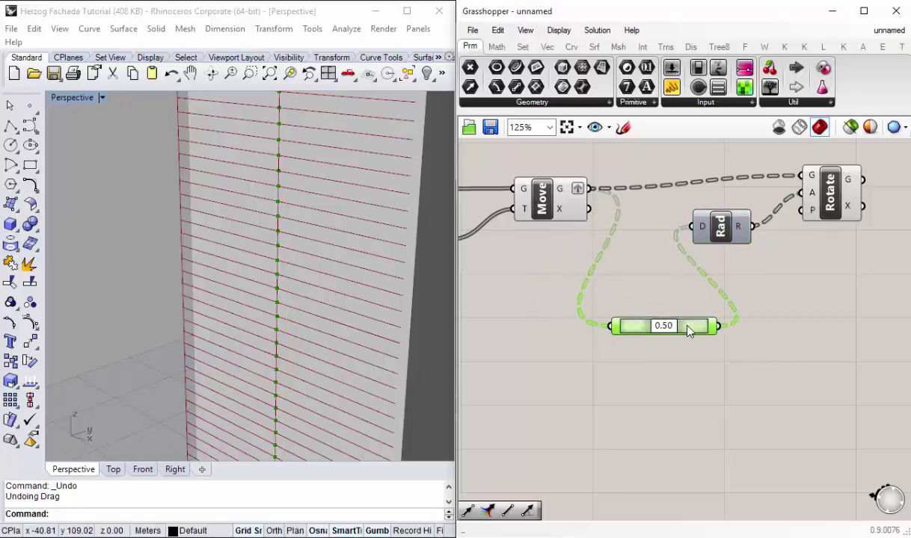
pyautogui.moveTo(260, 223); pyautogui.dragTo(334, 326, button='right')
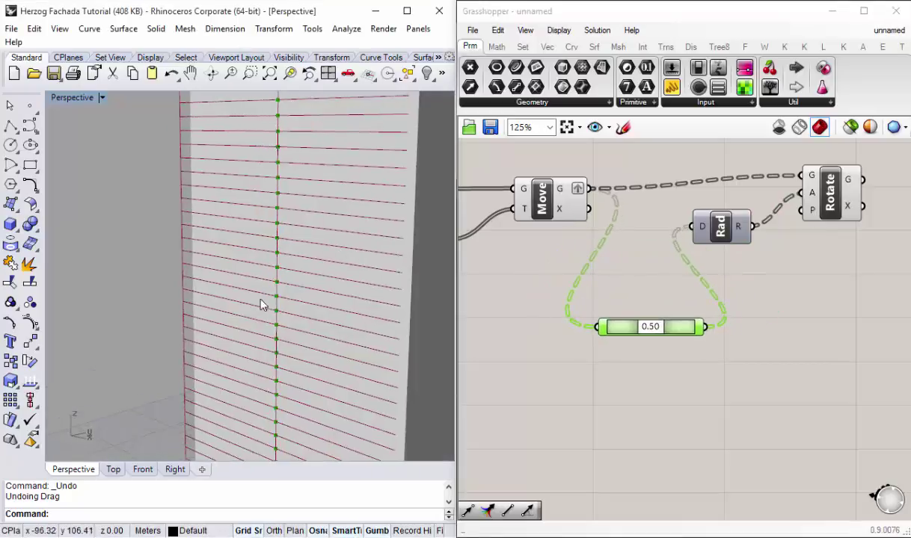
pyautogui.moveTo(723, 231); pyautogui.dragTo(728, 226)
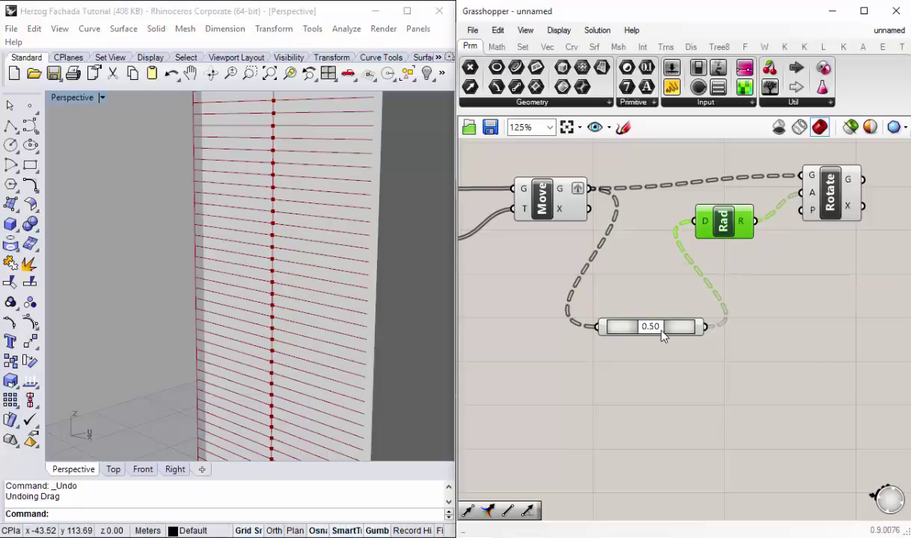
pyautogui.moveTo(651, 327)
pyautogui.mouseDown()
pyautogui.moveTo(684, 333)
pyautogui.moveTo(675, 332)
pyautogui.mouseUp()
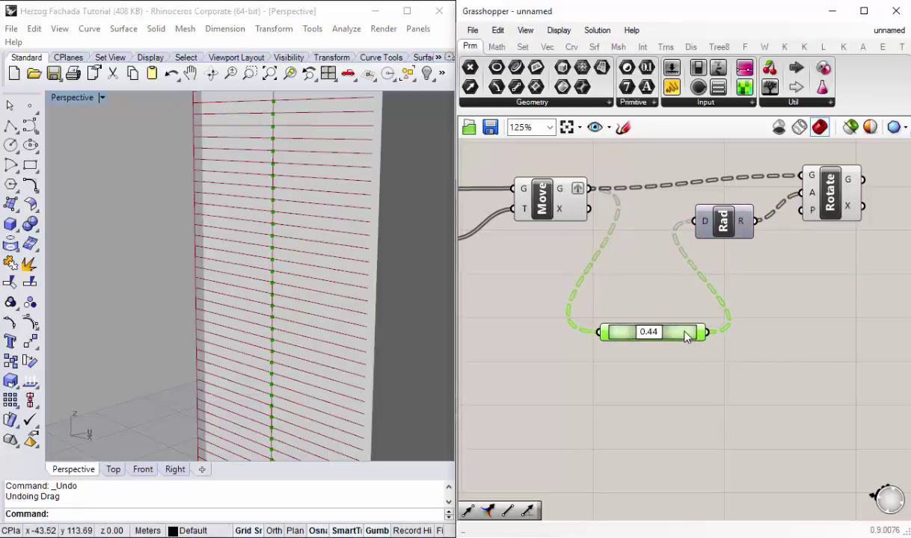
pyautogui.hotkey('ctrl', 'z')
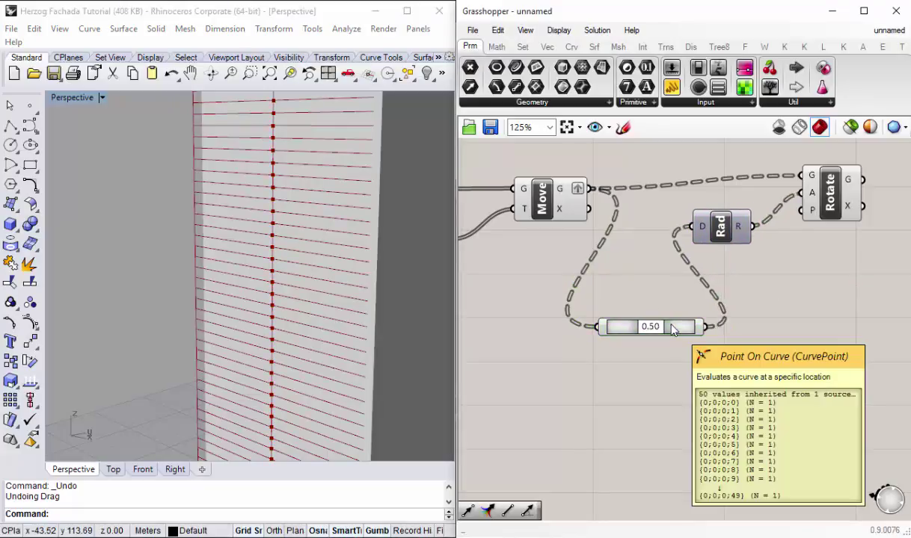
pyautogui.hotkey('ctrl', 'z')
pyautogui.hotkey('ctrl', 'z')
pyautogui.hotkey('ctrl', 'z')
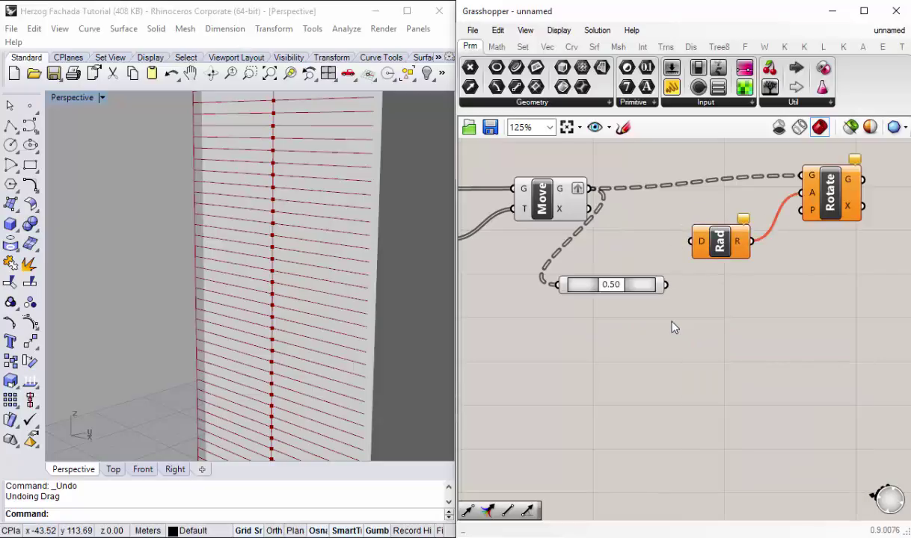
pyautogui.hotkey('ctrl', 'z')
pyautogui.moveTo(638, 290); pyautogui.dragTo(635, 311)
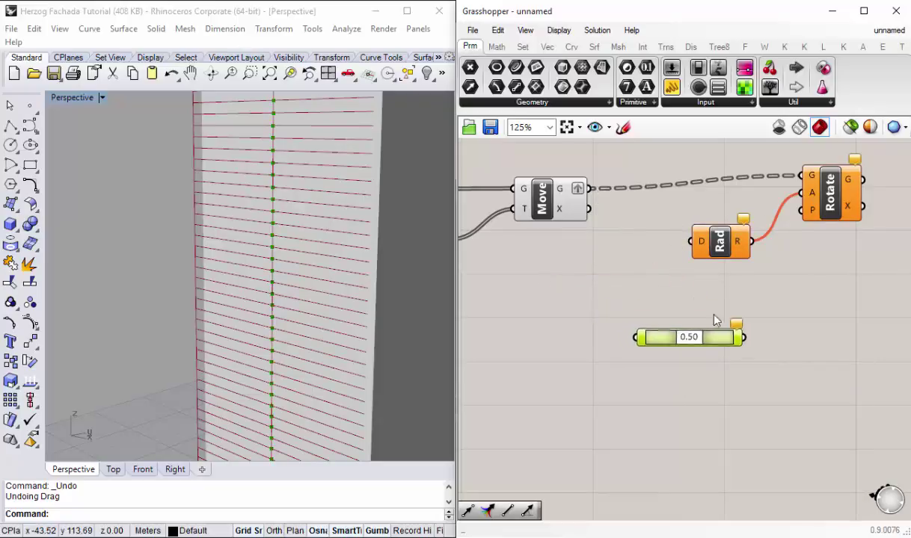
pyautogui.click(680, 363)
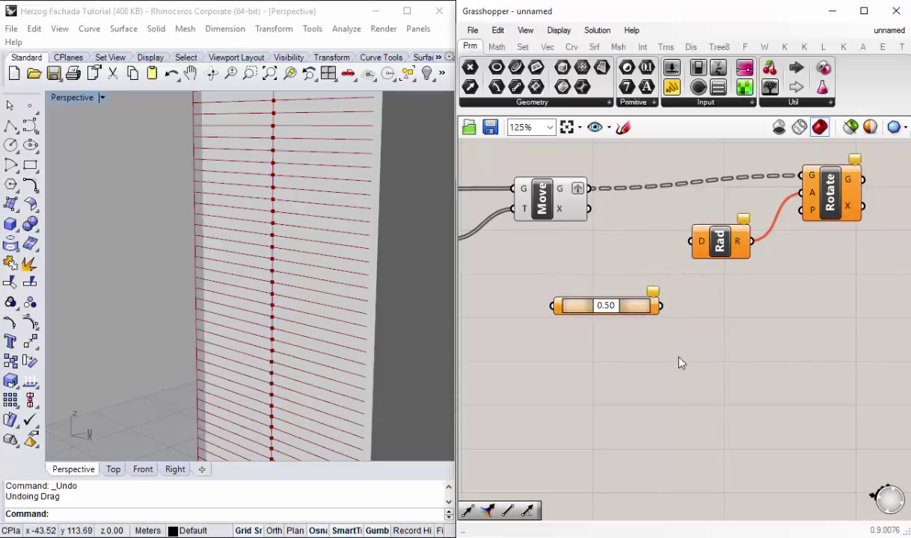
# Step: Create a 60 Degrees slider beside Rad and rewire Move's curves into Point On Curve
pyautogui.moveTo(721, 243); pyautogui.dragTo(724, 245)
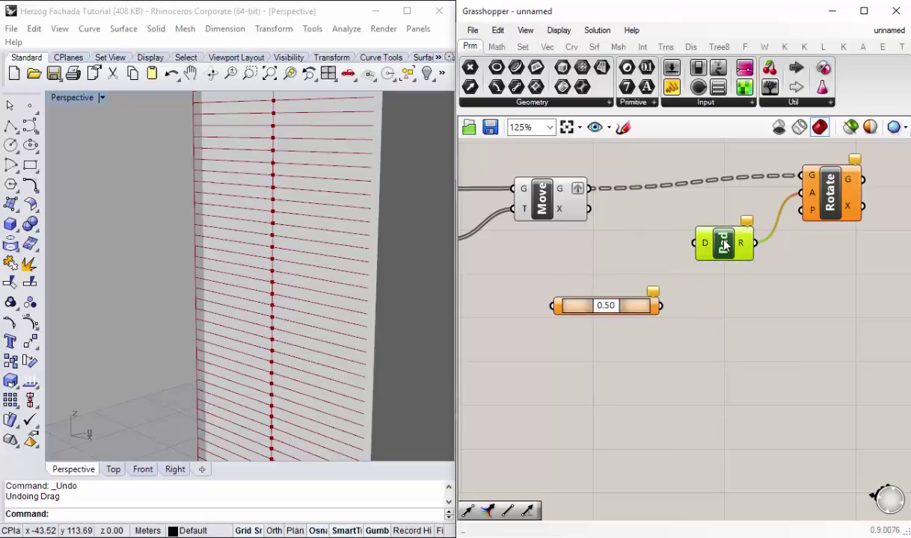
pyautogui.doubleClick(634, 252)
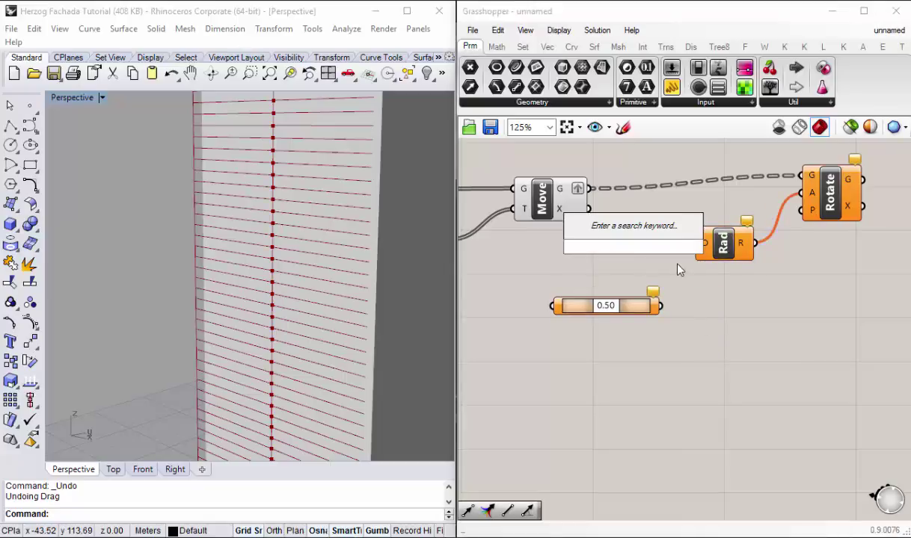
pyautogui.write('60')
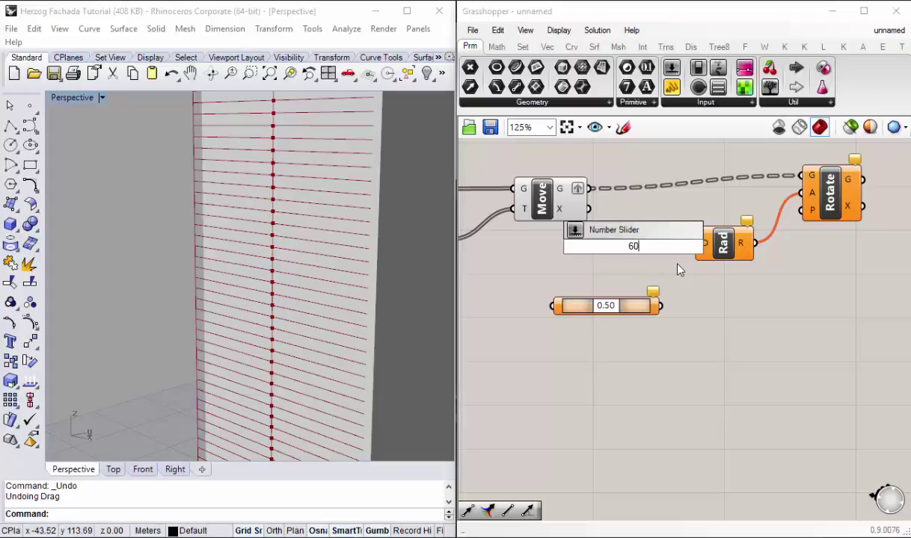
pyautogui.press('Return')
pyautogui.moveTo(678, 241)
pyautogui.mouseDown()
pyautogui.moveTo(636, 256)
pyautogui.moveTo(704, 243)
pyautogui.moveTo(741, 217)
pyautogui.mouseUp()
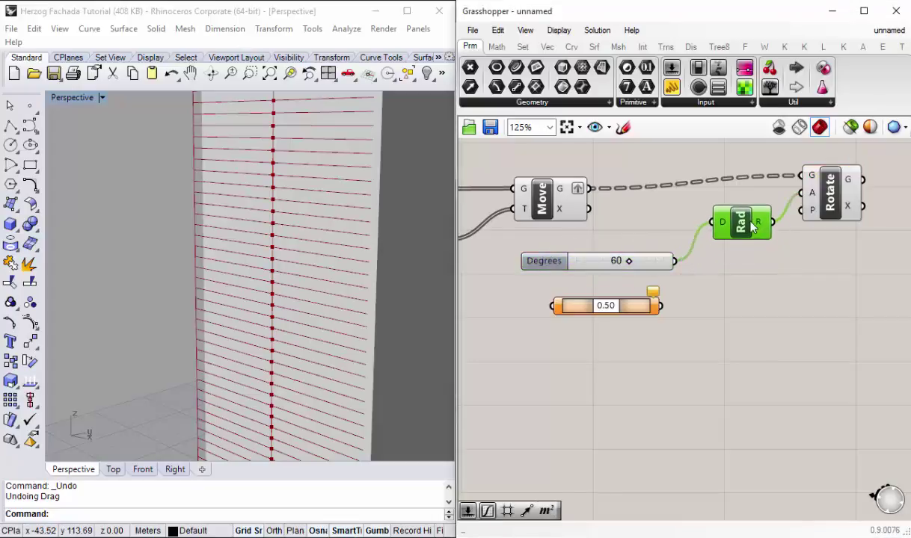
pyautogui.moveTo(551, 262); pyautogui.dragTo(574, 254)
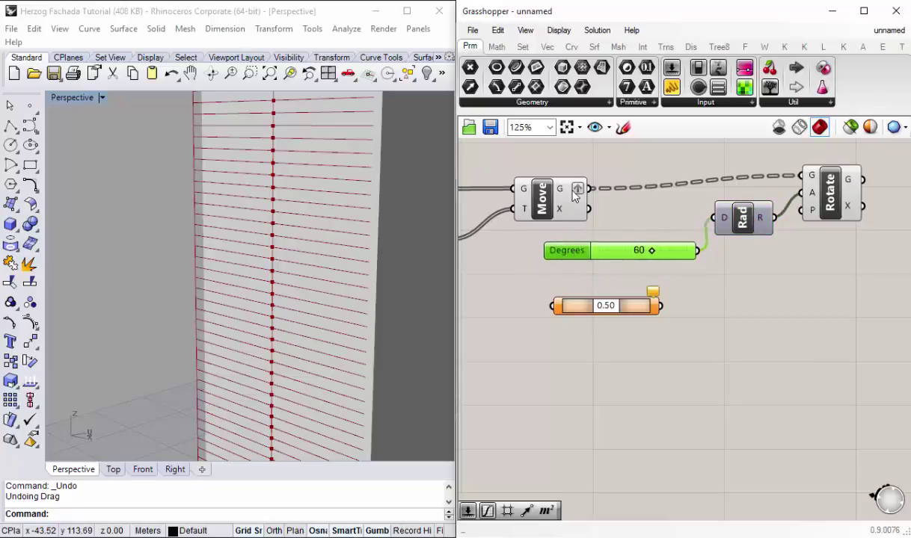
pyautogui.moveTo(589, 188)
pyautogui.mouseDown()
pyautogui.moveTo(555, 305)
pyautogui.moveTo(629, 341)
pyautogui.moveTo(622, 310)
pyautogui.mouseUp()
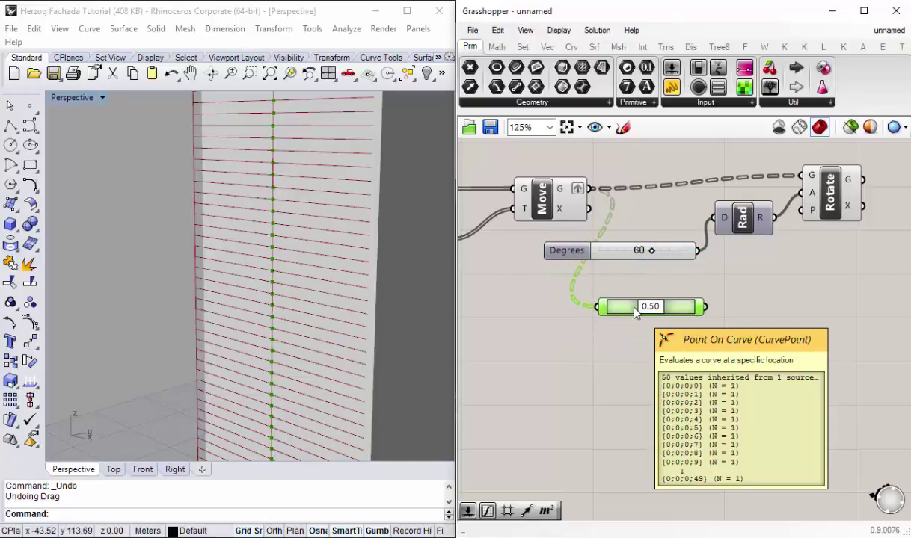
pyautogui.moveTo(286, 272); pyautogui.dragTo(234, 269, button='right')
pyautogui.scroll(-5, 235, 269)
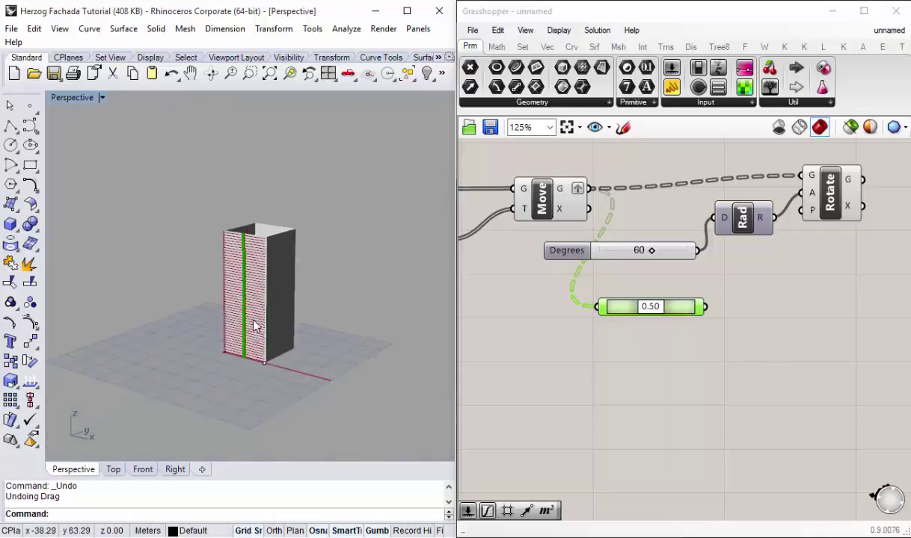
pyautogui.moveTo(79, 436); pyautogui.dragTo(77, 447, button='right')
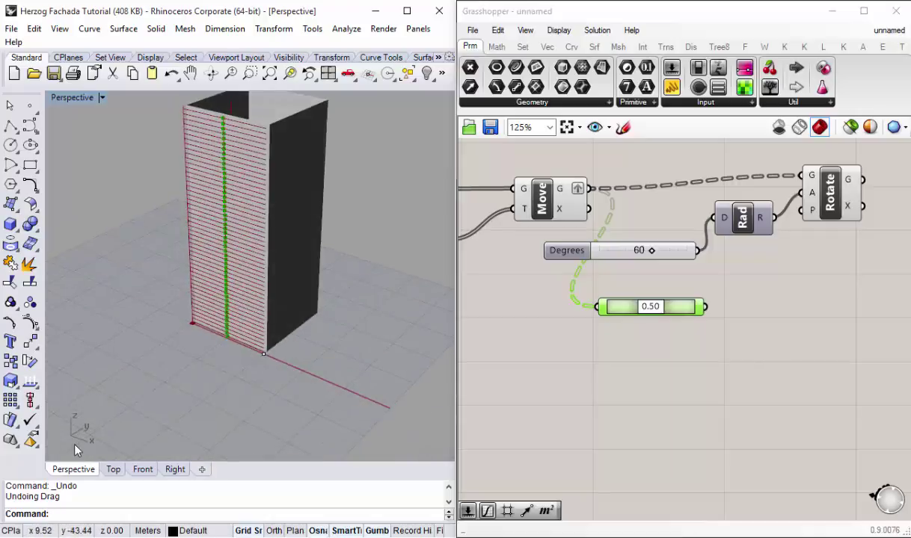
pyautogui.scroll(5, 77, 442)
pyautogui.scroll(-5, 82, 437)
pyautogui.scroll(2, 88, 433)
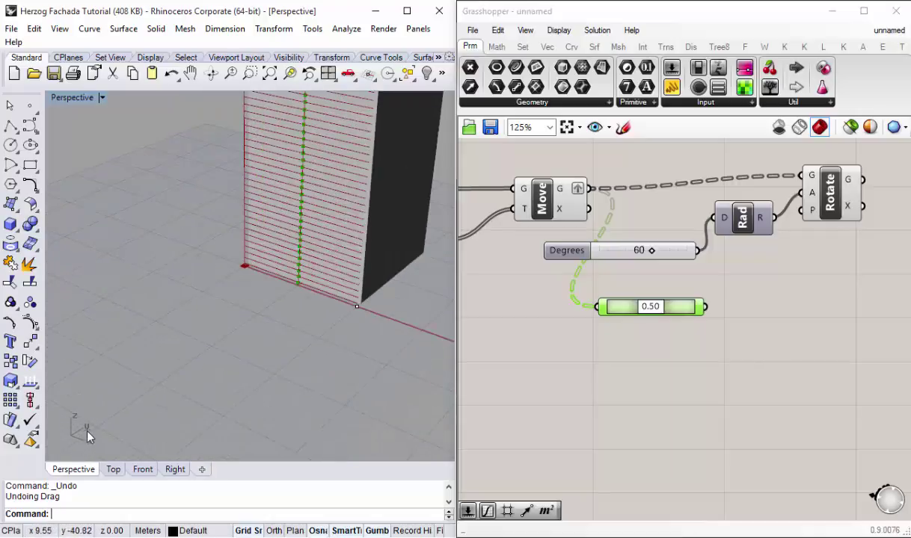
pyautogui.scroll(-3, 77, 399)
pyautogui.scroll(2, 207, 321)
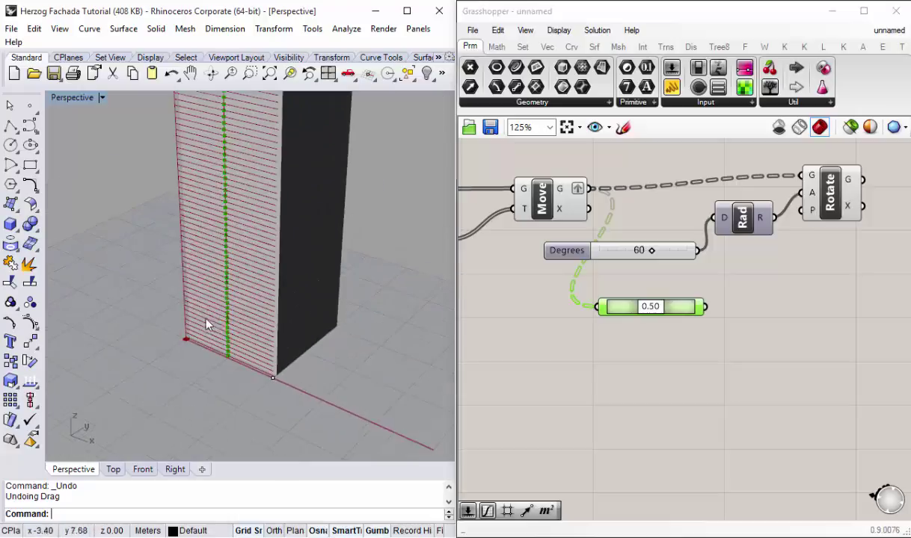
pyautogui.scroll(1, 235, 331)
pyautogui.scroll(1, 232, 320)
pyautogui.scroll(1, 229, 329)
pyautogui.scroll(1, 172, 307)
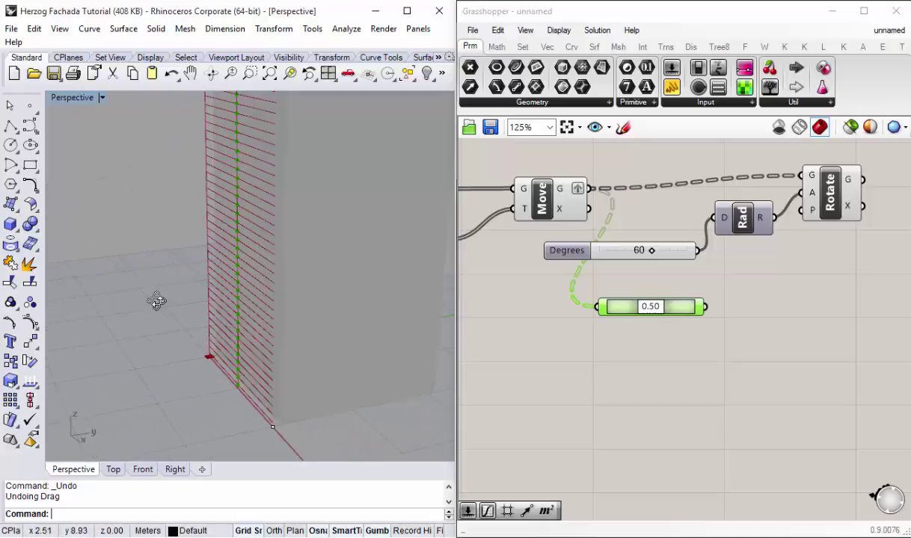
pyautogui.scroll(1, 247, 320)
pyautogui.scroll(1, 238, 295)
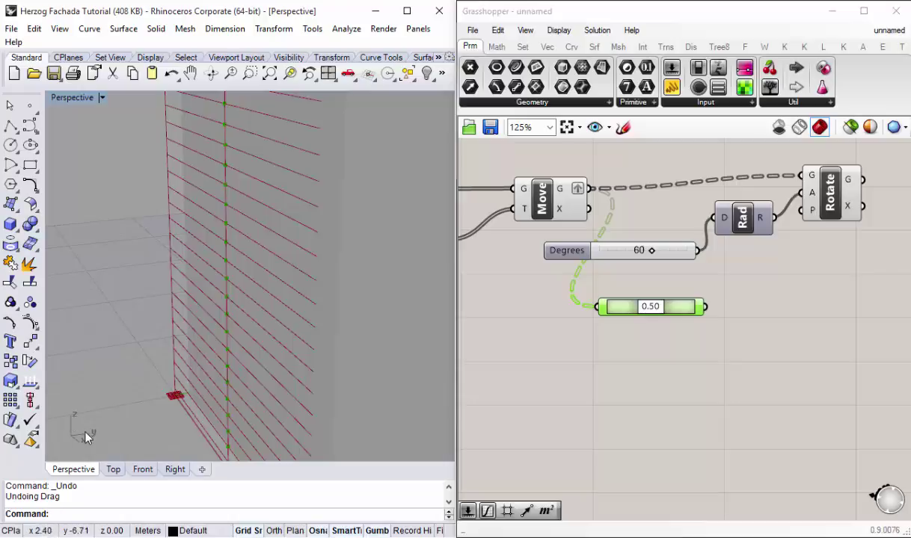
pyautogui.moveTo(93, 400)
pyautogui.mouseDown(button='right')
pyautogui.moveTo(163, 285)
pyautogui.moveTo(176, 326)
pyautogui.moveTo(161, 374)
pyautogui.mouseUp(button='right')
# Step: Place a YZ Plane component and wire the Point On Curve points into its O input
pyautogui.doubleClick(752, 304)
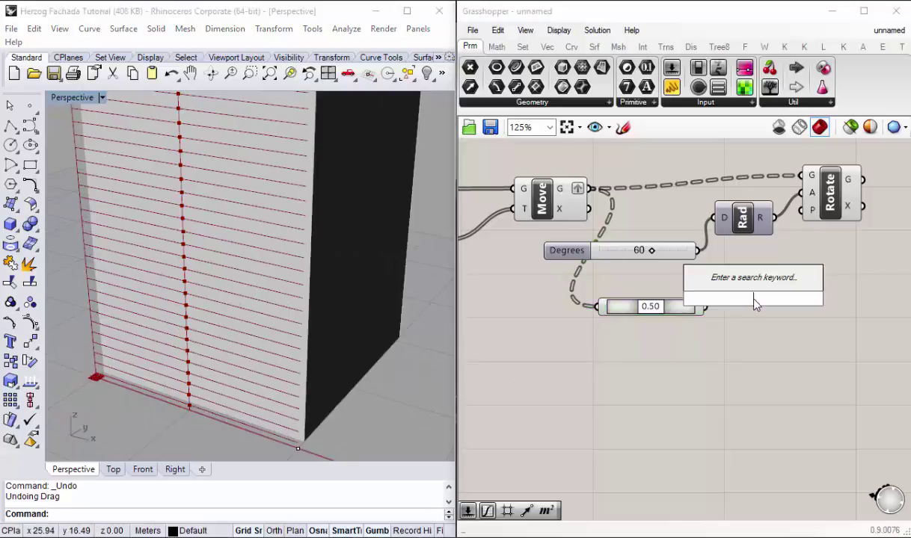
pyautogui.write('y')
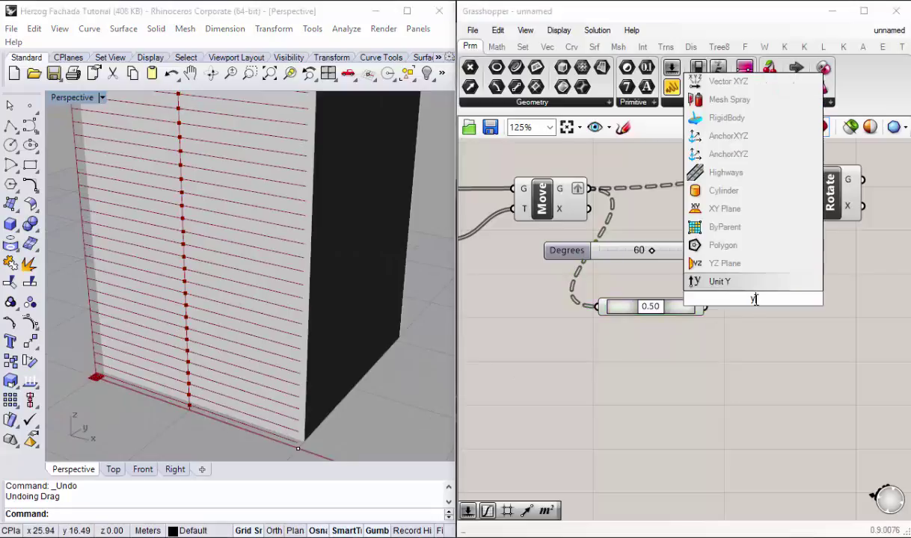
pyautogui.write('z')
pyautogui.click(732, 289)
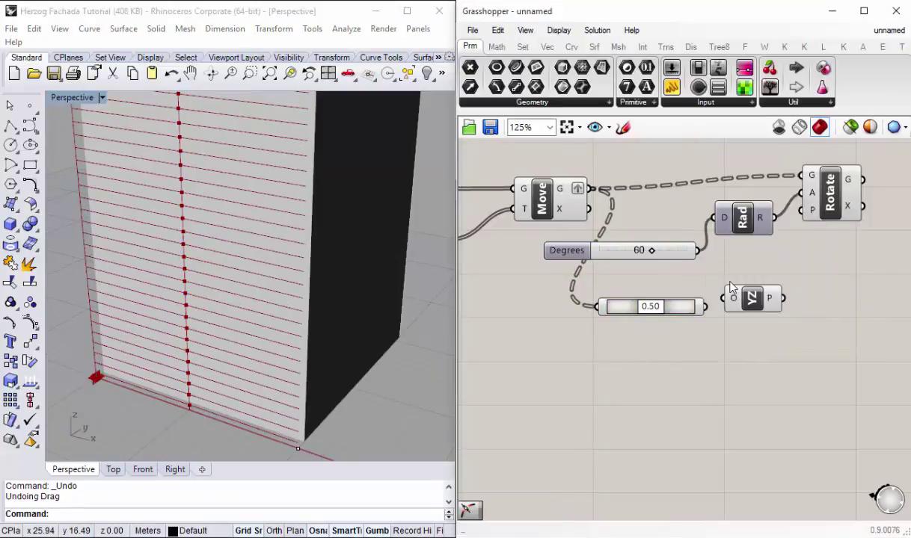
pyautogui.moveTo(757, 306); pyautogui.dragTo(762, 310)
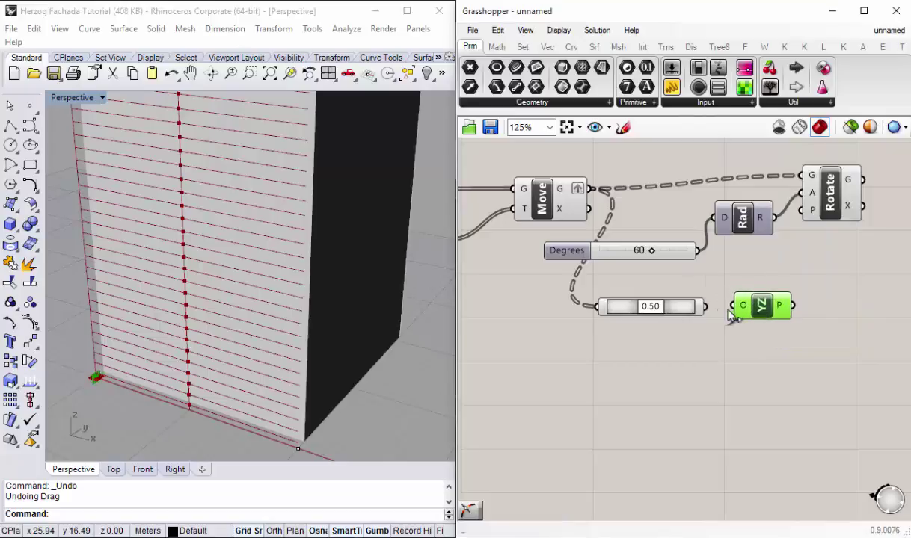
pyautogui.click(670, 311)
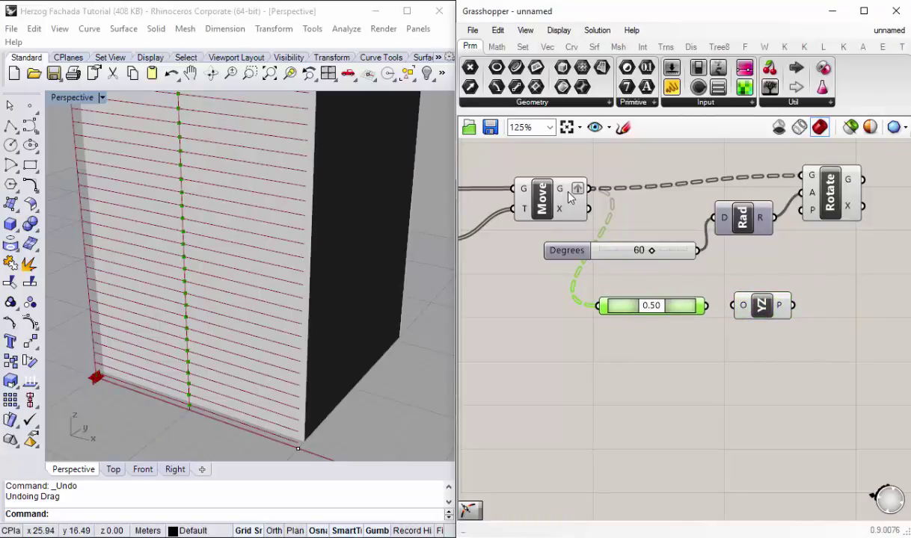
pyautogui.moveTo(706, 305); pyautogui.dragTo(735, 308)
pyautogui.scroll(3, 132, 284)
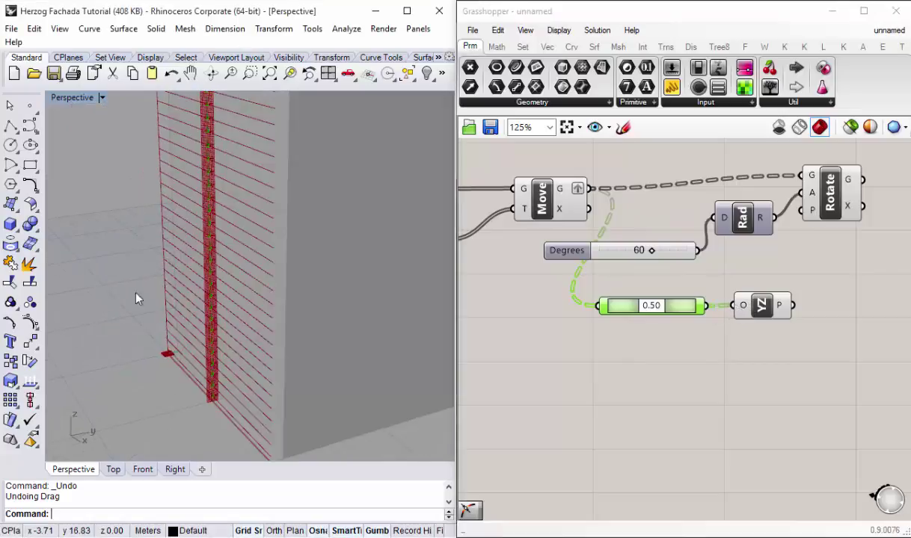
pyautogui.scroll(2, 190, 321)
pyautogui.scroll(2, 192, 299)
pyautogui.scroll(2, 185, 314)
pyautogui.scroll(2, 132, 288)
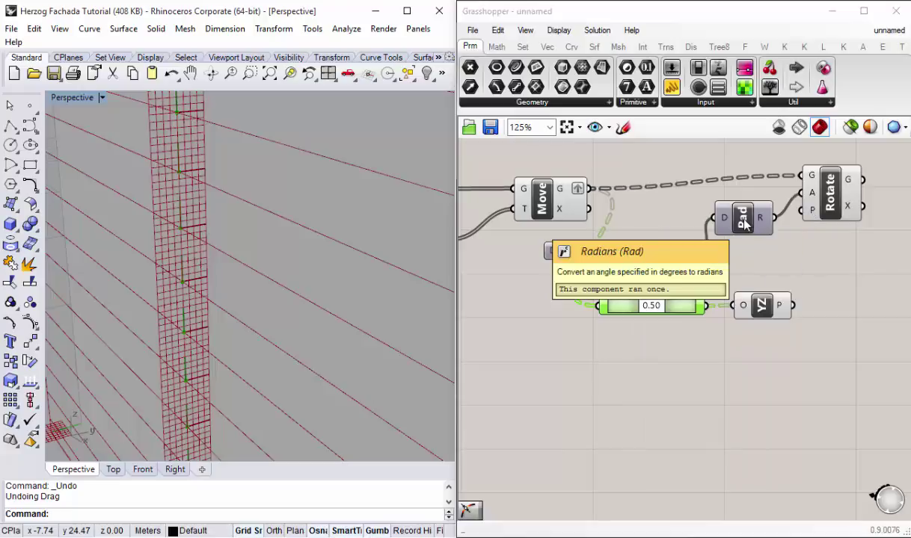
# Step: Wire YZ Plane's P output into Rotate's P input and set Degrees to 38
pyautogui.click(707, 295)
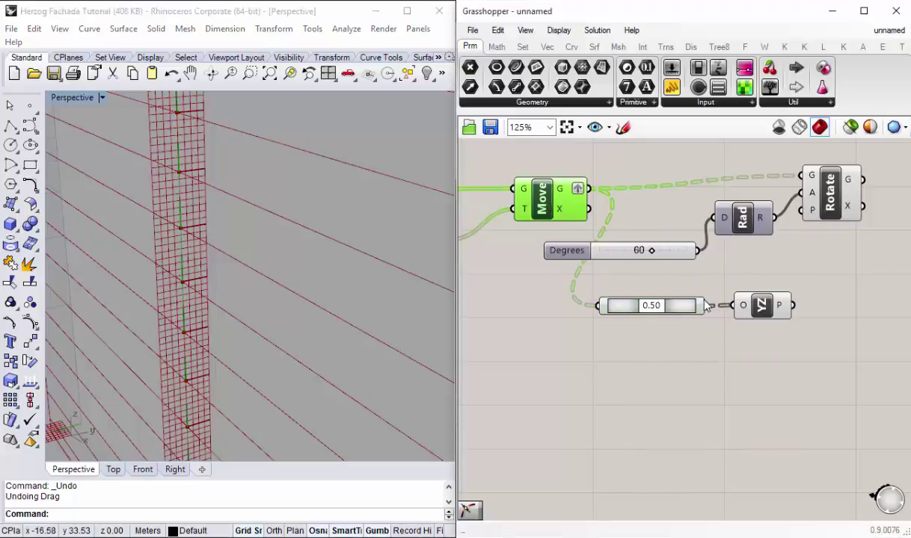
pyautogui.moveTo(822, 287); pyautogui.dragTo(811, 210)
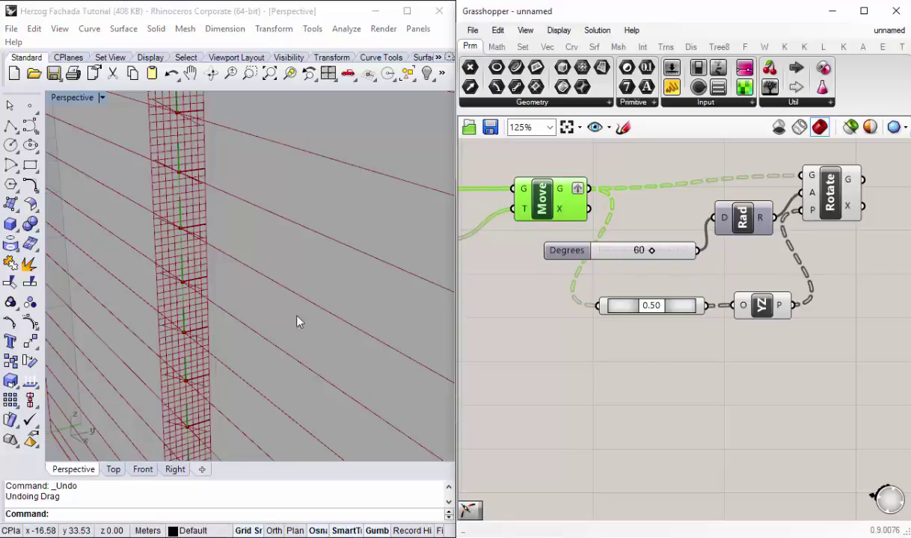
pyautogui.moveTo(282, 301)
pyautogui.mouseDown(button='right')
pyautogui.moveTo(189, 312)
pyautogui.moveTo(231, 278)
pyautogui.moveTo(238, 227)
pyautogui.moveTo(233, 276)
pyautogui.mouseUp(button='right')
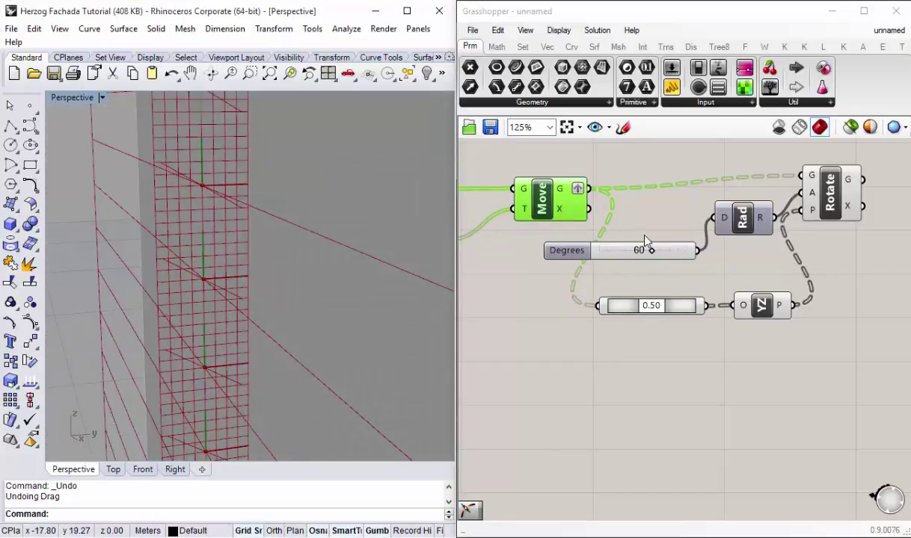
pyautogui.moveTo(651, 252)
pyautogui.mouseDown()
pyautogui.moveTo(602, 249)
pyautogui.moveTo(631, 248)
pyautogui.mouseUp()
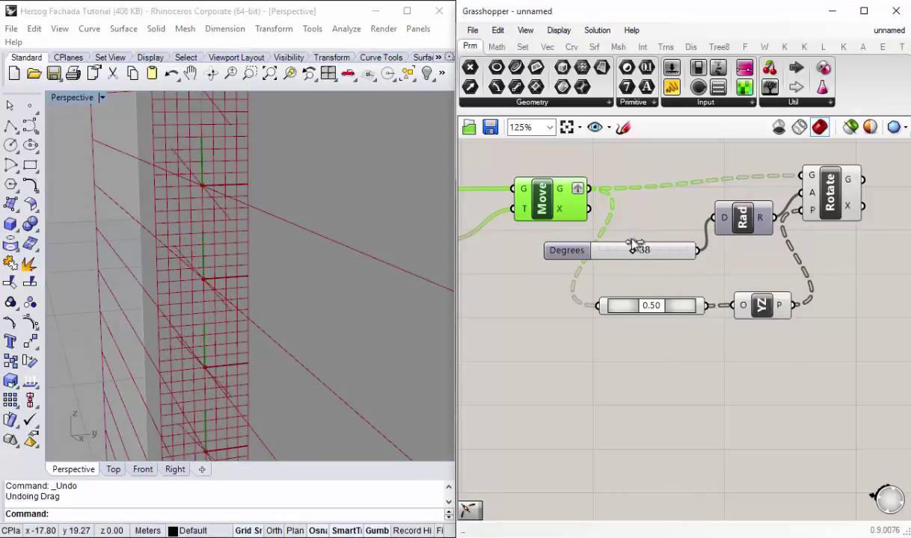
pyautogui.click(759, 307)
pyautogui.moveTo(170, 260)
pyautogui.mouseDown(button='right')
pyautogui.moveTo(213, 278)
pyautogui.moveTo(184, 345)
pyautogui.moveTo(193, 417)
pyautogui.moveTo(174, 382)
pyautogui.moveTo(209, 382)
pyautogui.moveTo(201, 360)
pyautogui.moveTo(184, 376)
pyautogui.moveTo(239, 382)
pyautogui.mouseUp(button='right')
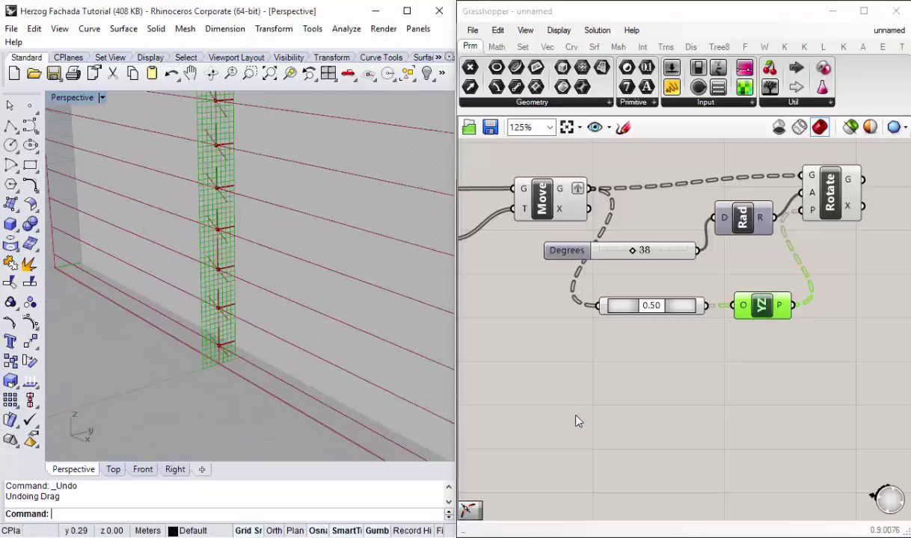
# Step: Tidy the YZ Plane, Rad and Degrees slider positions while reviewing the plane column
pyautogui.moveTo(770, 315); pyautogui.dragTo(755, 308)
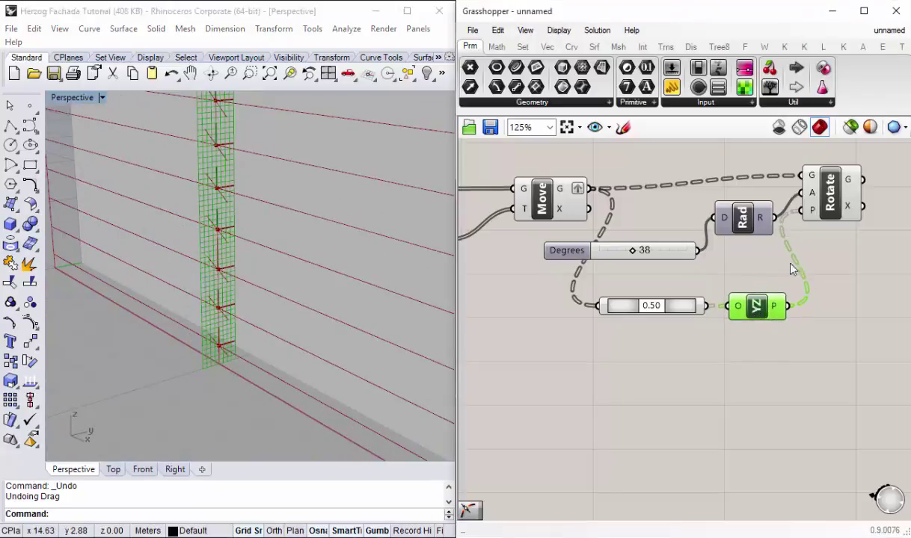
pyautogui.moveTo(742, 218); pyautogui.dragTo(735, 229)
pyautogui.moveTo(553, 251); pyautogui.dragTo(533, 242)
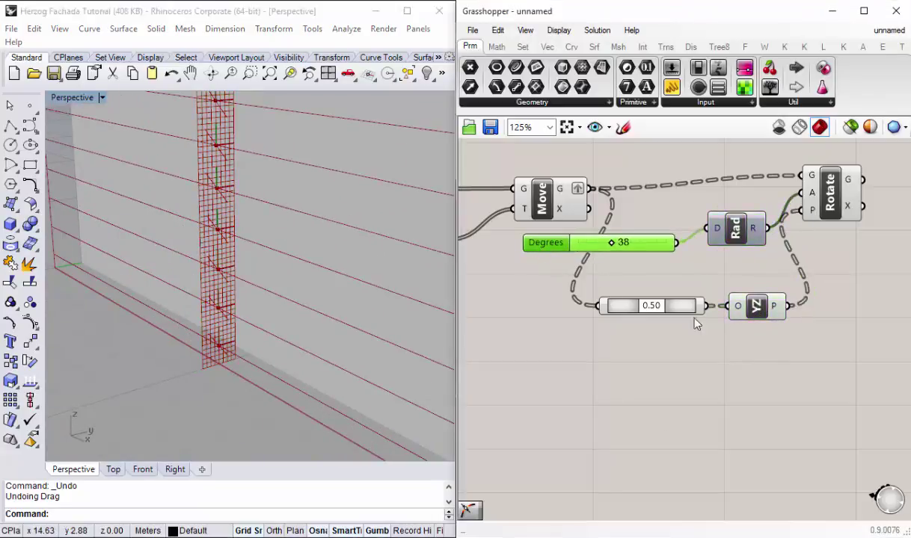
pyautogui.moveTo(270, 281)
pyautogui.mouseDown(button='right')
pyautogui.moveTo(263, 338)
pyautogui.moveTo(250, 346)
pyautogui.moveTo(243, 301)
pyautogui.moveTo(214, 349)
pyautogui.moveTo(232, 332)
pyautogui.moveTo(213, 340)
pyautogui.moveTo(239, 342)
pyautogui.mouseUp(button='right')
pyautogui.scroll(-3, 238, 341)
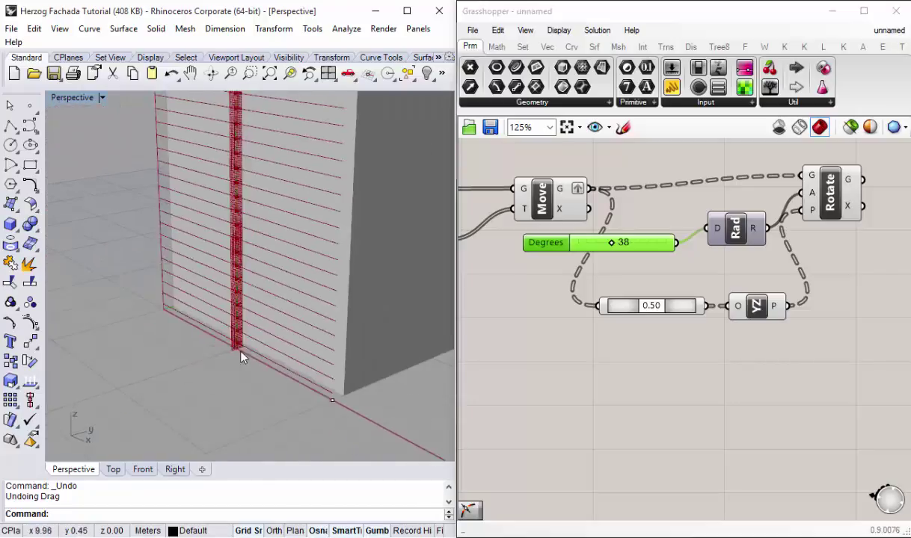
pyautogui.scroll(-3, 240, 357)
pyautogui.scroll(-2, 250, 328)
pyautogui.scroll(5, 251, 232)
pyautogui.scroll(3, 250, 233)
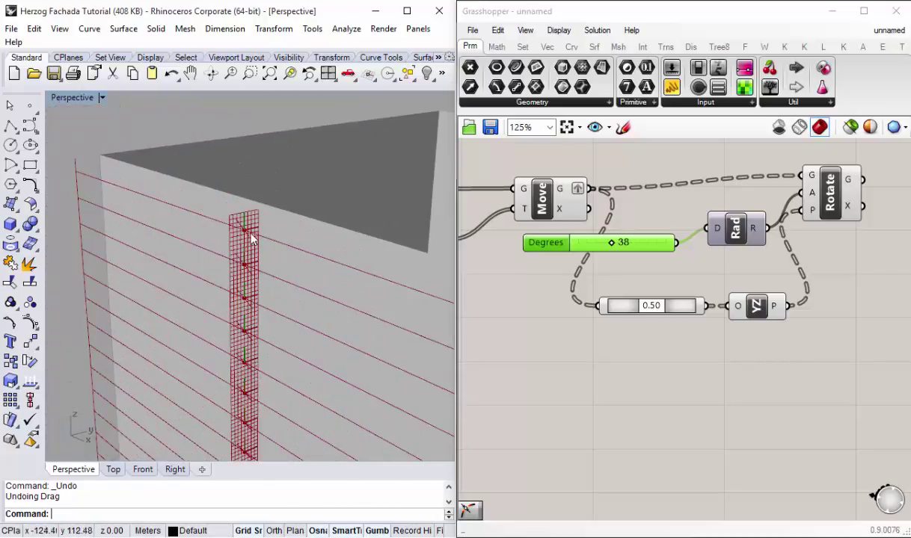
pyautogui.scroll(2, 250, 238)
pyautogui.click(722, 399)
pyautogui.moveTo(683, 343); pyautogui.dragTo(674, 374, button='right')
# Step: Set Grasshopper's preview plane size to 0.5 and inspect the smaller plane markers
pyautogui.click(560, 33)
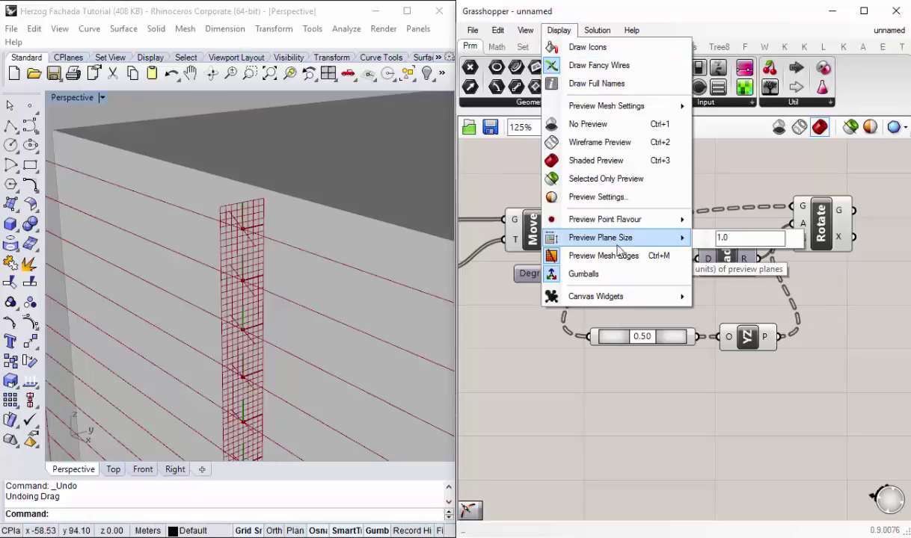
pyautogui.moveTo(600, 238)
pyautogui.write('.5')
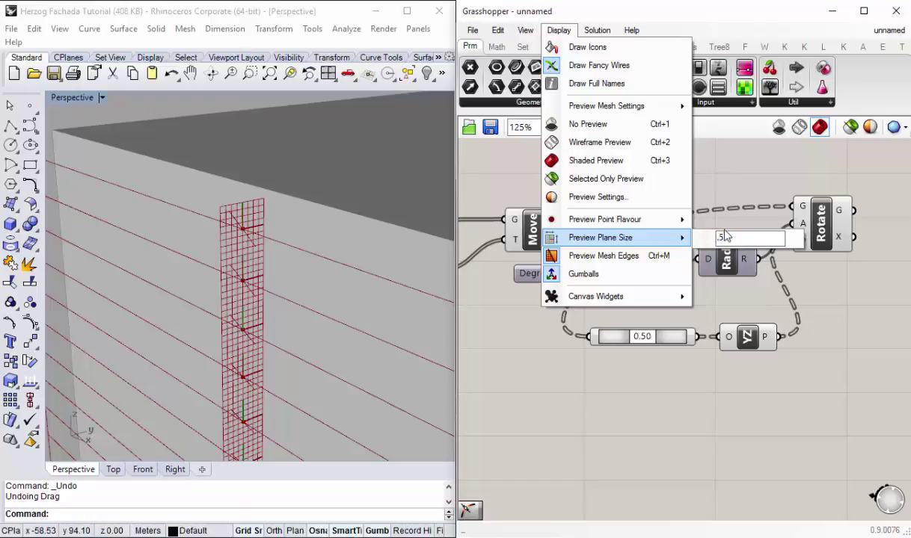
pyautogui.press('Return')
pyautogui.moveTo(207, 265)
pyautogui.mouseDown(button='right')
pyautogui.moveTo(262, 260)
pyautogui.moveTo(346, 285)
pyautogui.moveTo(166, 180)
pyautogui.mouseUp(button='right')
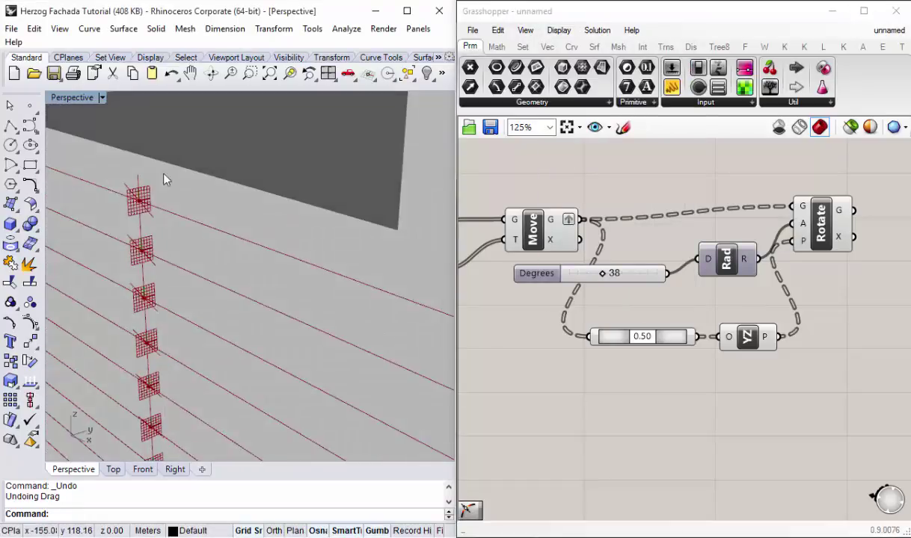
# Step: Enlarge the preview plane size to 1 and zoom out to view the whole building
pyautogui.click(559, 30)
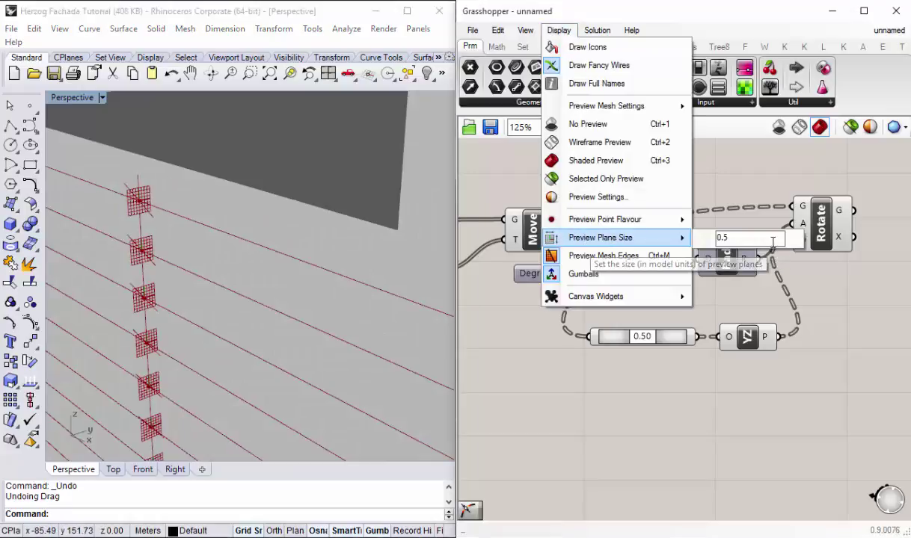
pyautogui.write('1')
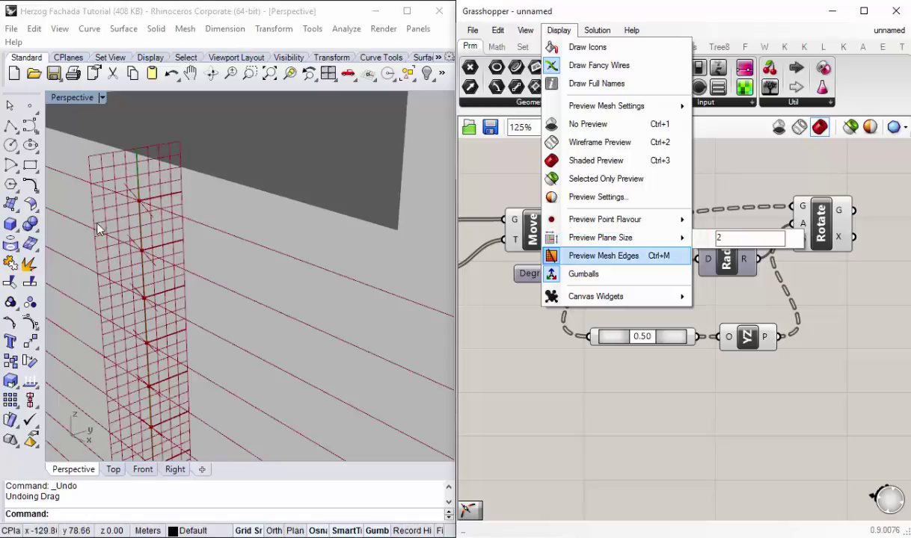
pyautogui.click(97, 224)
pyautogui.scroll(2, 105, 199)
pyautogui.moveTo(142, 219)
pyautogui.mouseDown(button='right')
pyautogui.moveTo(157, 305)
pyautogui.moveTo(233, 241)
pyautogui.moveTo(218, 408)
pyautogui.moveTo(220, 362)
pyautogui.mouseUp(button='right')
pyautogui.scroll(-2, 156, 309)
pyautogui.scroll(-2, 232, 241)
pyautogui.scroll(-1, 198, 237)
pyautogui.scroll(3, 217, 412)
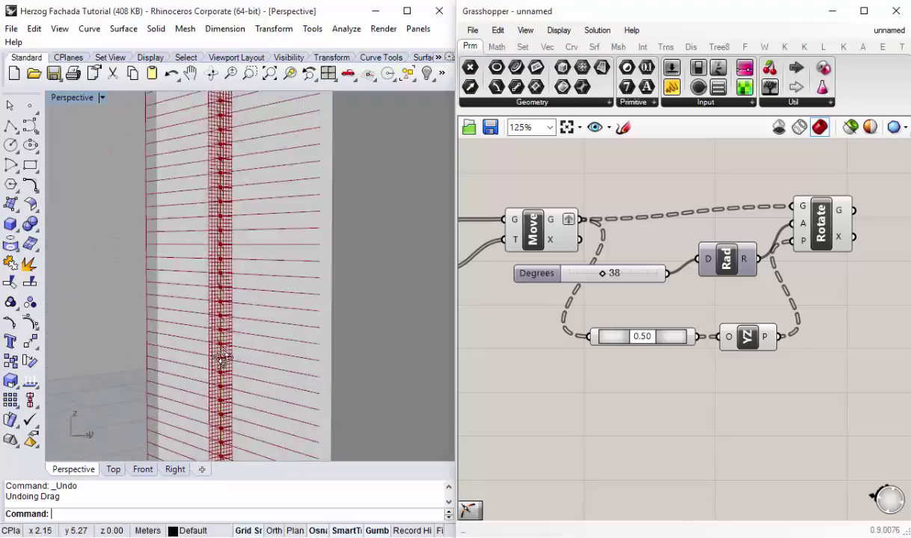
pyautogui.scroll(-3, 221, 318)
pyautogui.scroll(2, 220, 389)
pyautogui.scroll(1, 224, 390)
pyautogui.scroll(1, 226, 392)
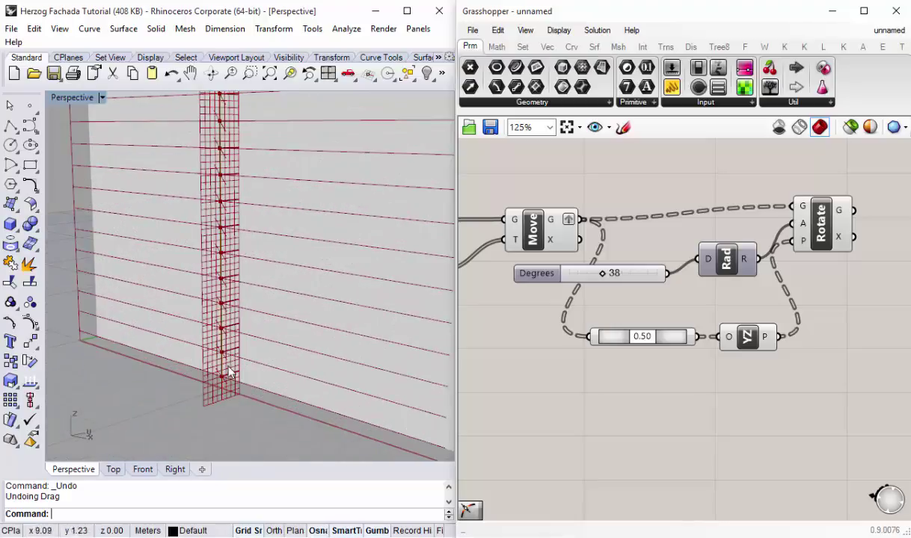
pyautogui.scroll(-1, 230, 402)
# Step: Set the preview plane size back to .5 so the markers along the column shrink
pyautogui.moveTo(263, 279)
pyautogui.mouseDown(button='right')
pyautogui.moveTo(248, 285)
pyautogui.moveTo(275, 291)
pyautogui.moveTo(252, 238)
pyautogui.moveTo(251, 284)
pyautogui.moveTo(240, 270)
pyautogui.mouseUp(button='right')
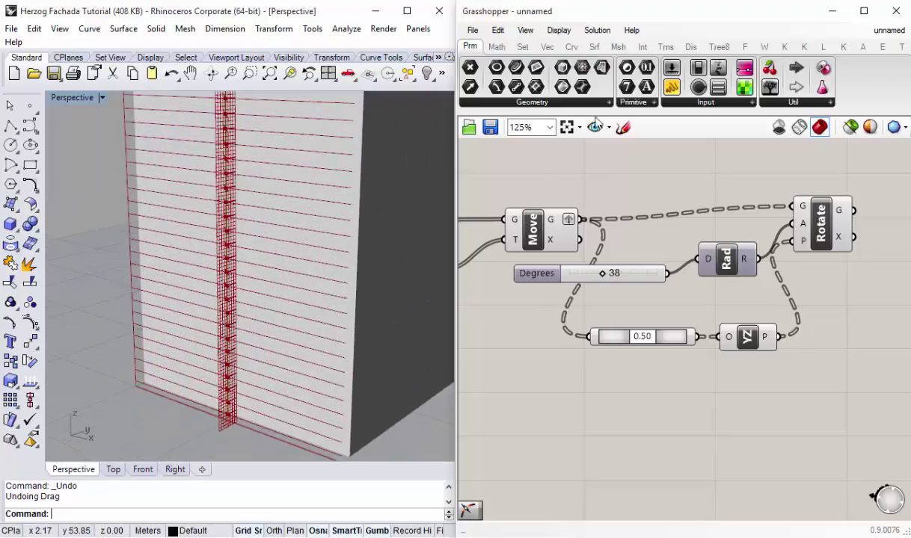
pyautogui.click(558, 30)
pyautogui.moveTo(601, 237)
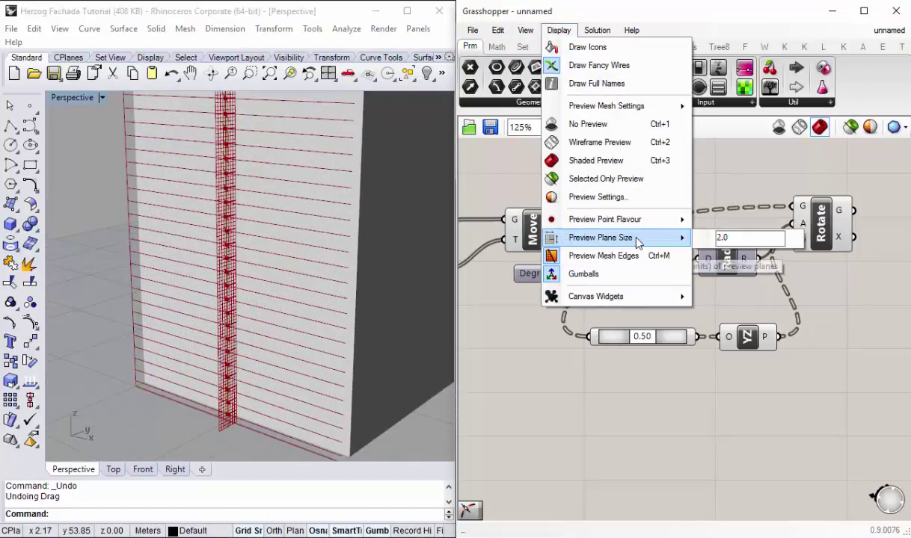
pyautogui.doubleClick(737, 237)
pyautogui.write('.5')
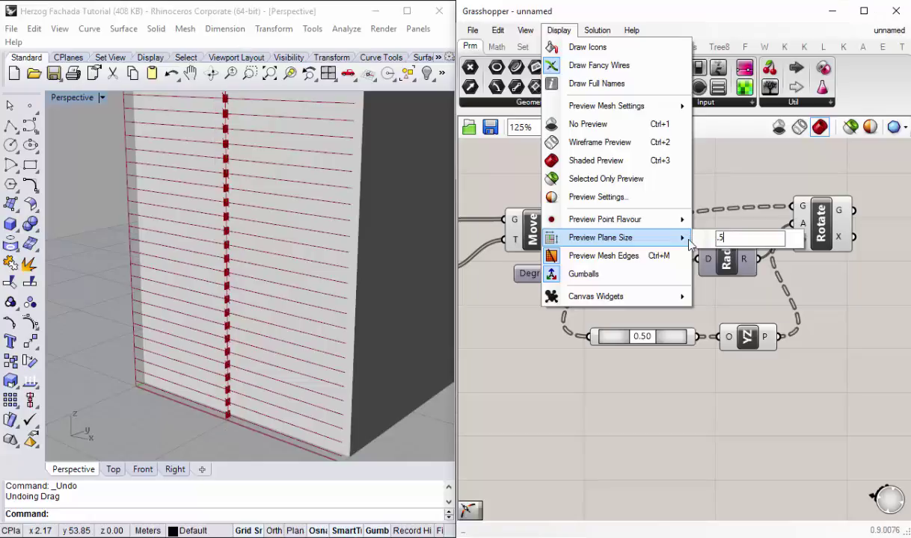
pyautogui.press('Return')
pyautogui.scroll(3, 240, 282)
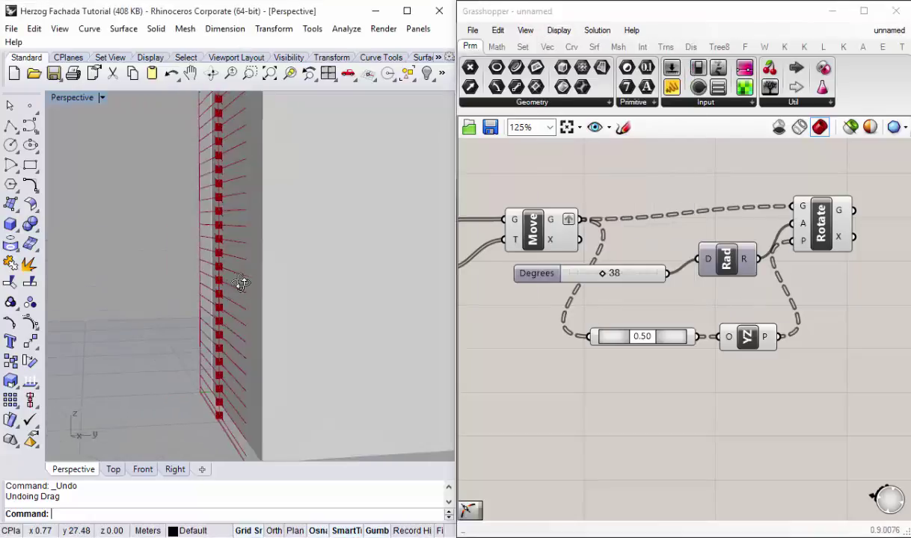
pyautogui.scroll(-3, 257, 351)
pyautogui.scroll(5, 199, 315)
# Step: Hide the Move component's preview
pyautogui.scroll(2, 196, 303)
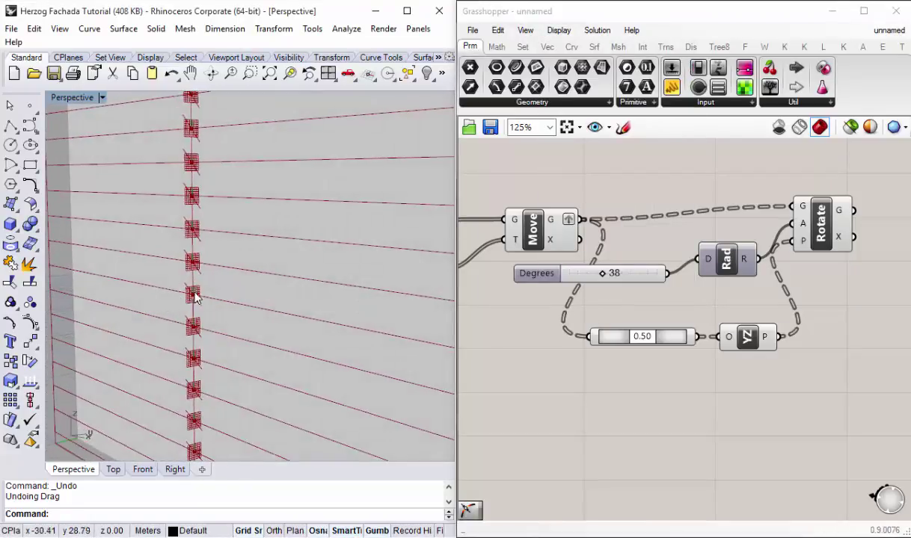
pyautogui.scroll(1, 196, 296)
pyautogui.scroll(2, 196, 297)
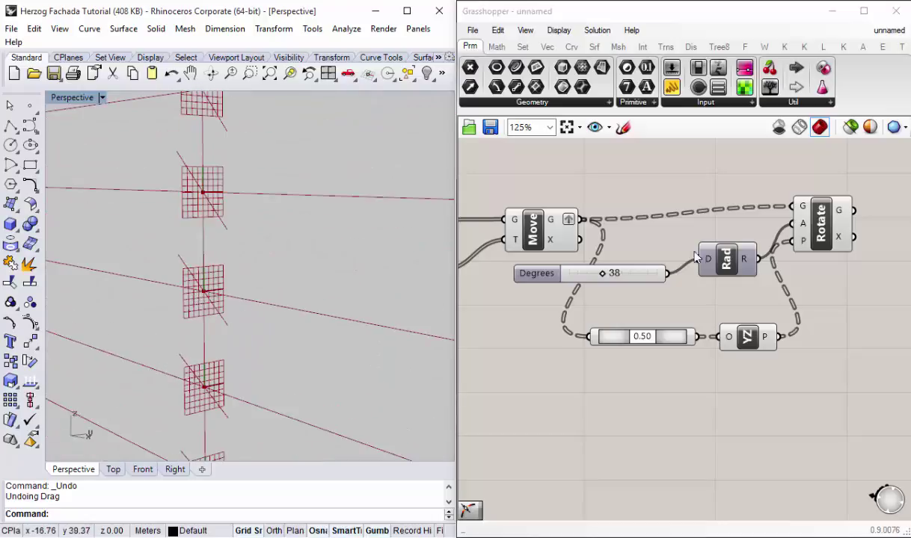
pyautogui.click(540, 232)
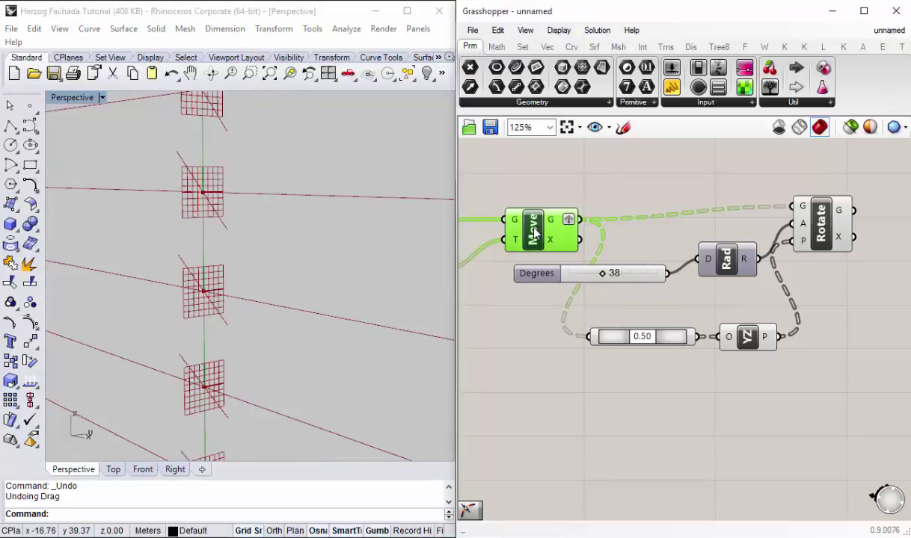
pyautogui.rightClick(535, 230)
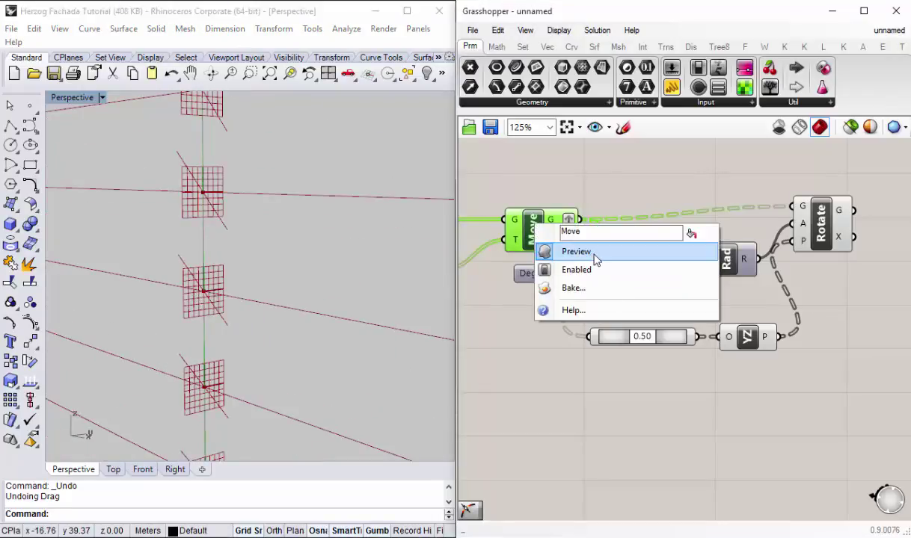
pyautogui.click(595, 254)
# Step: Hide the Ln component's green line preview
pyautogui.scroll(-8, 603, 227)
pyautogui.scroll(7, 629, 241)
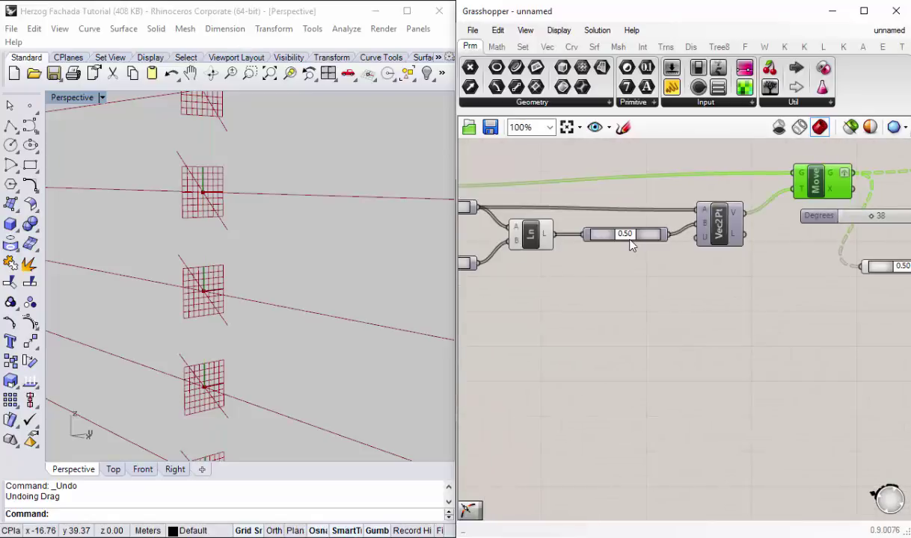
pyautogui.click(531, 240)
pyautogui.rightClick(534, 243)
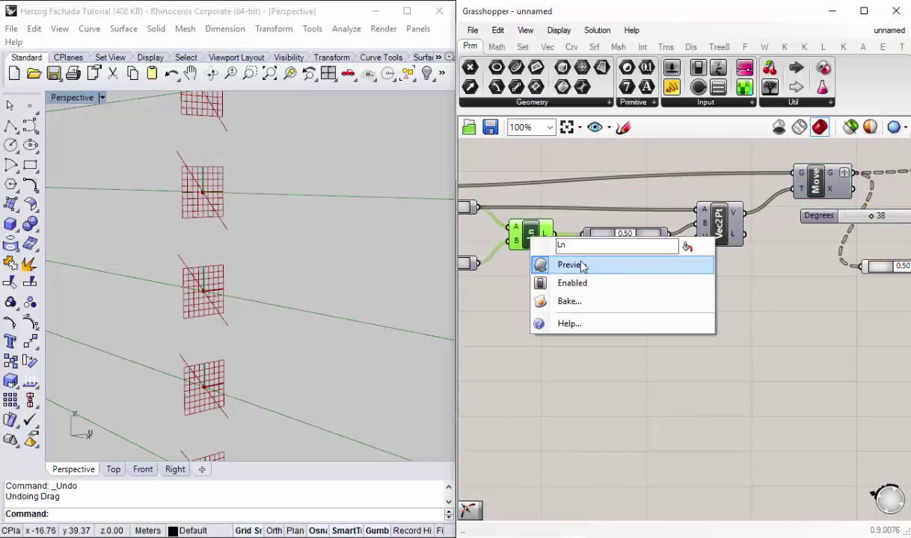
pyautogui.click(270, 284)
pyautogui.scroll(-5, 268, 276)
pyautogui.scroll(-5, 272, 283)
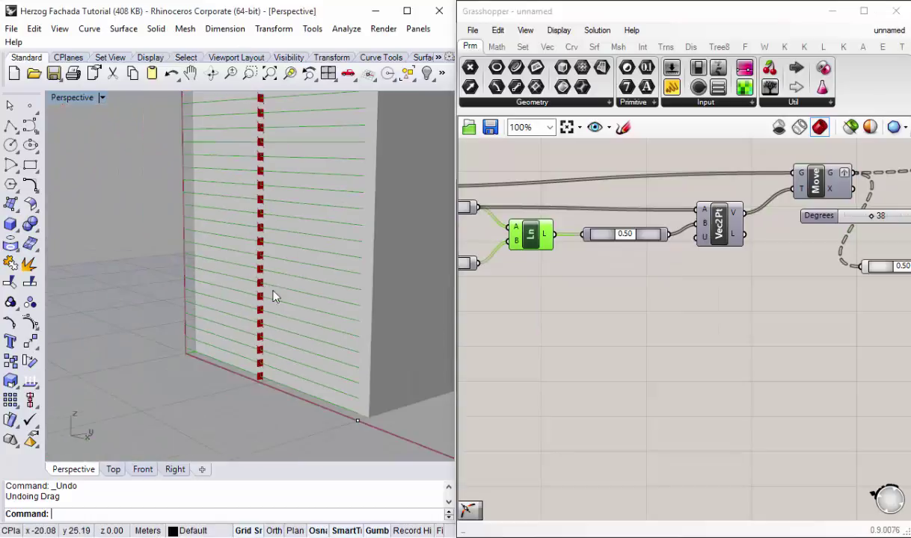
pyautogui.scroll(2, 254, 287)
pyautogui.scroll(2, 262, 299)
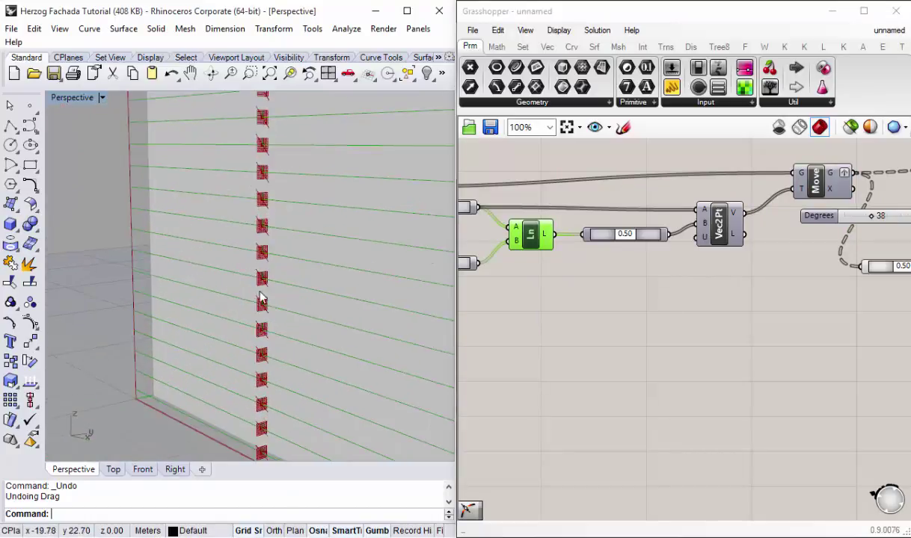
pyautogui.click(543, 245)
pyautogui.rightClick(534, 238)
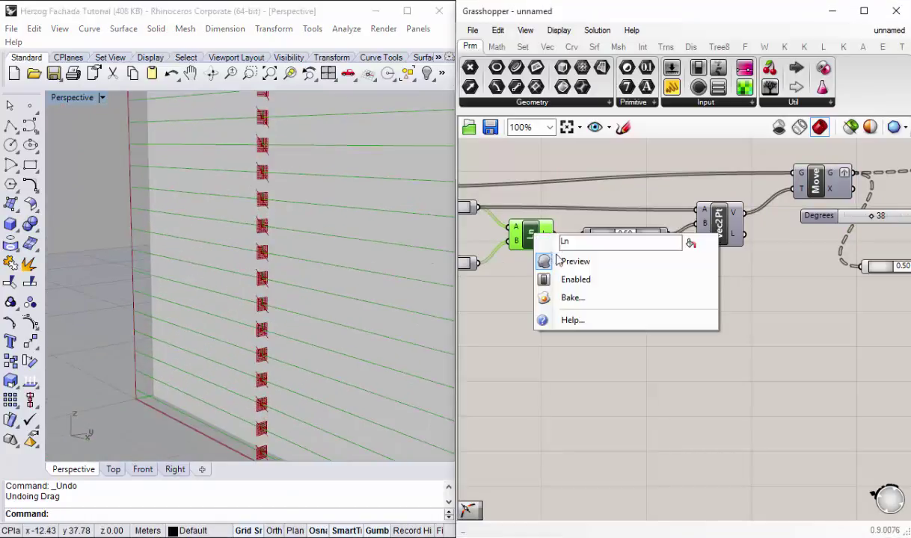
pyautogui.click(572, 255)
# Step: Toggle the preview of the 0.50 slider beside the Rotate, Rad and YZ components
pyautogui.moveTo(645, 305); pyautogui.dragTo(660, 251, button='right')
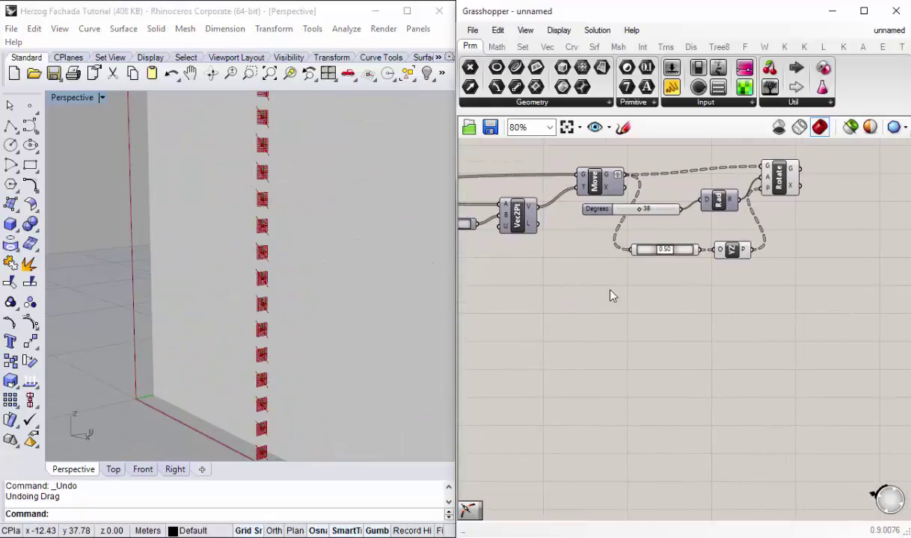
pyautogui.rightClick(643, 241)
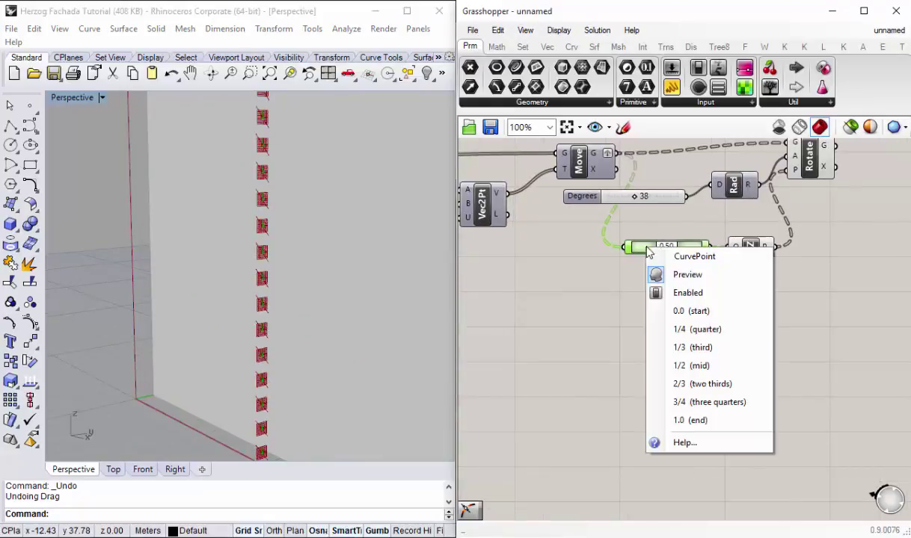
pyautogui.click(697, 275)
pyautogui.moveTo(329, 237)
pyautogui.mouseDown(button='right')
pyautogui.moveTo(317, 236)
pyautogui.moveTo(280, 299)
pyautogui.mouseUp(button='right')
pyautogui.scroll(-5, 284, 263)
pyautogui.scroll(3, 284, 264)
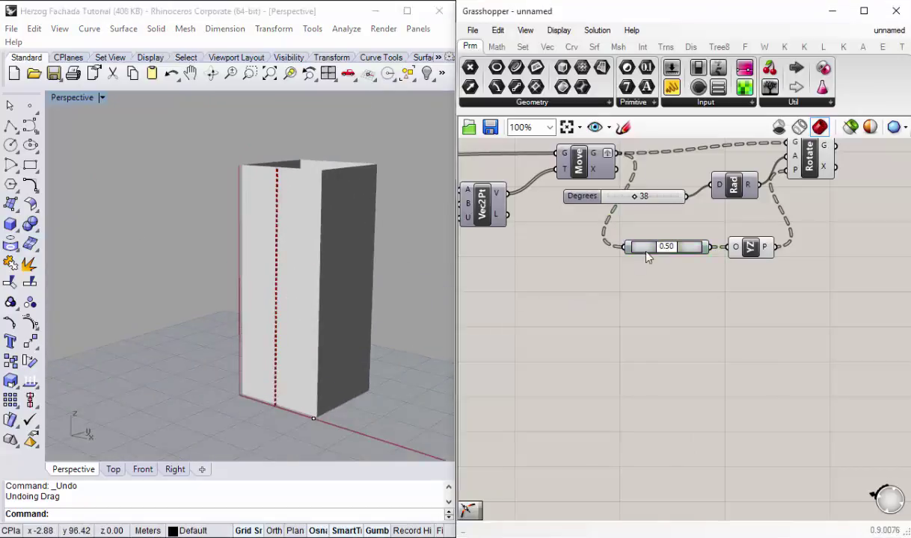
pyautogui.scroll(-5, 614, 239)
# Step: Check the options of the Ln component and both Shatter components
pyautogui.moveTo(524, 264); pyautogui.dragTo(540, 269, button='right')
pyautogui.scroll(2, 487, 275)
pyautogui.scroll(3, 487, 275)
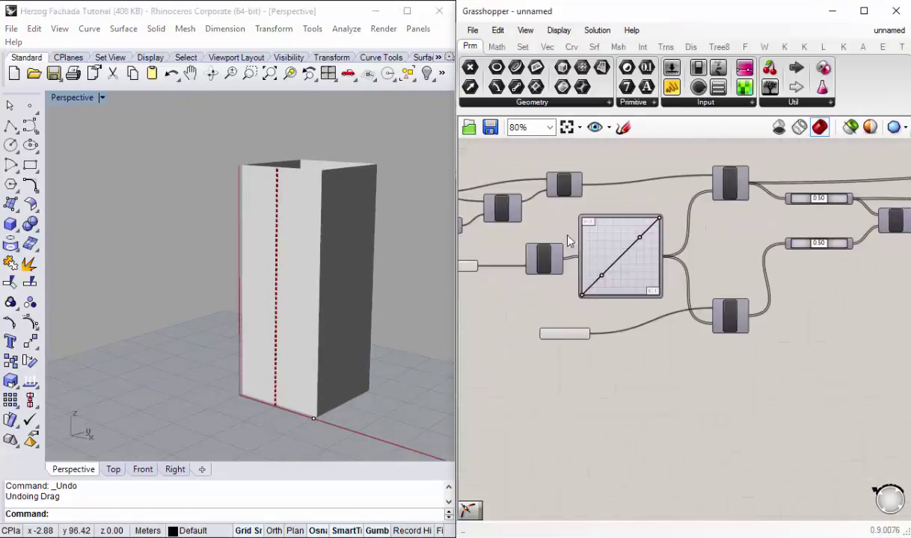
pyautogui.click(564, 185)
pyautogui.rightClick(566, 185)
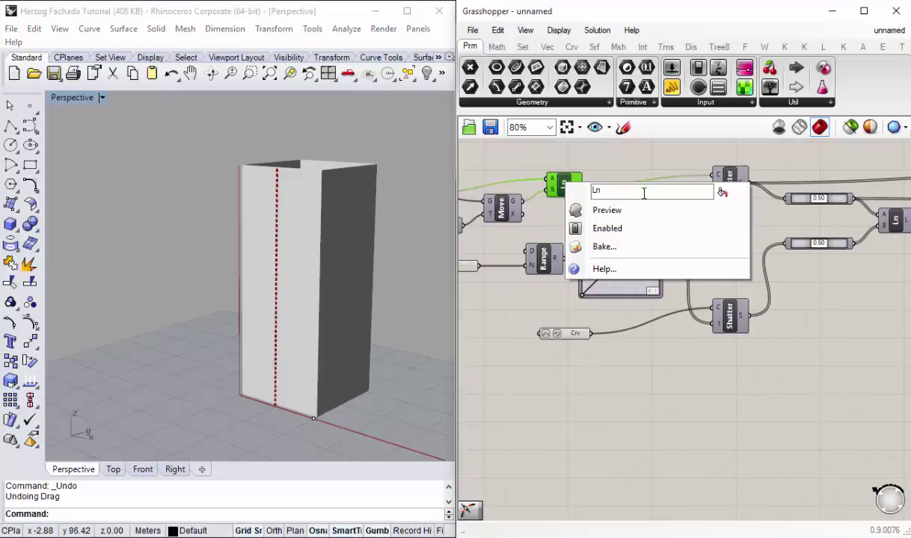
pyautogui.moveTo(731, 189); pyautogui.dragTo(708, 187, button='right')
pyautogui.click(708, 187)
pyautogui.rightClick(708, 187)
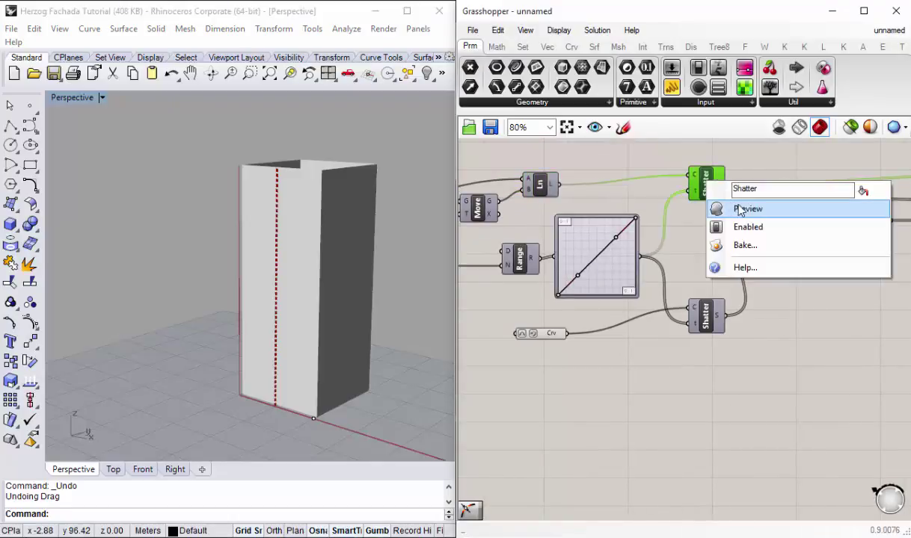
pyautogui.click(627, 279)
pyautogui.moveTo(641, 358); pyautogui.dragTo(655, 320, button='right')
pyautogui.click(724, 286)
pyautogui.rightClick(723, 286)
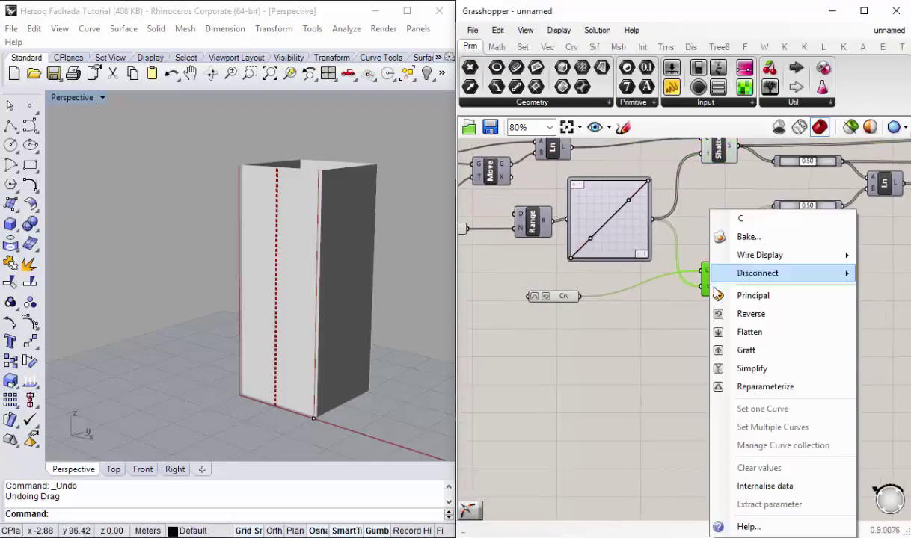
pyautogui.click(697, 345)
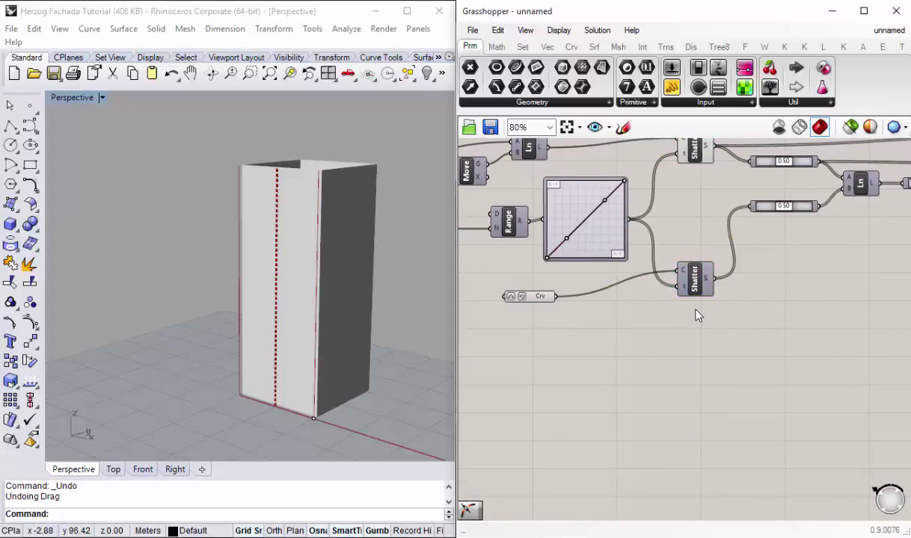
pyautogui.scroll(1, 697, 315)
pyautogui.rightClick(712, 263)
pyautogui.click(618, 327)
# Step: Toggle the preview of the Crv curve parameter
pyautogui.moveTo(461, 285); pyautogui.dragTo(550, 288, button='right')
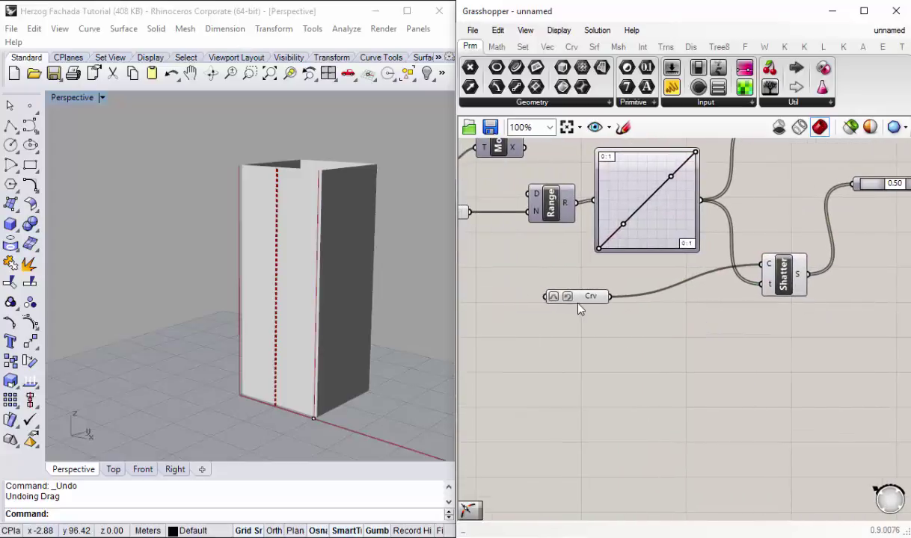
pyautogui.click(575, 297)
pyautogui.rightClick(583, 297)
pyautogui.click(636, 222)
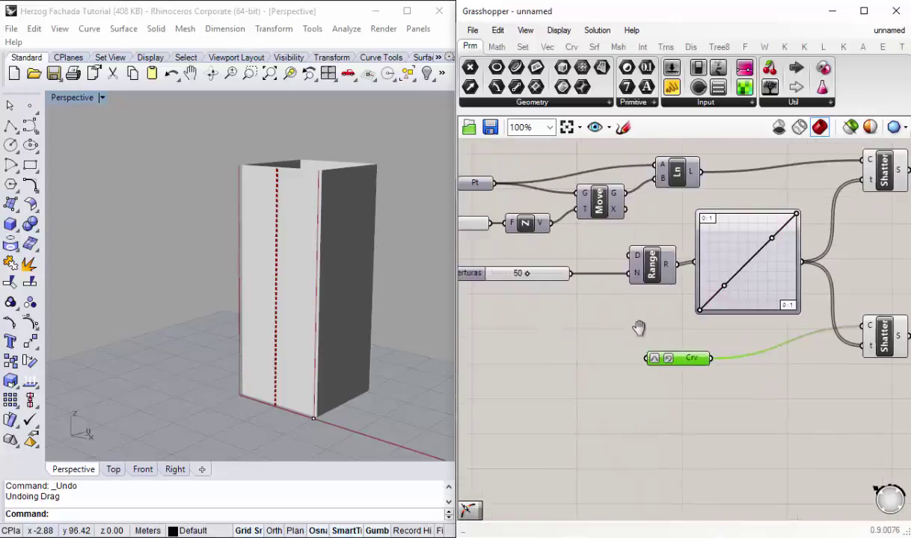
pyautogui.scroll(-2, 606, 275)
# Step: Pan across the facade and frame the rotation components on the canvas
pyautogui.moveTo(723, 258); pyautogui.dragTo(661, 250, button='right')
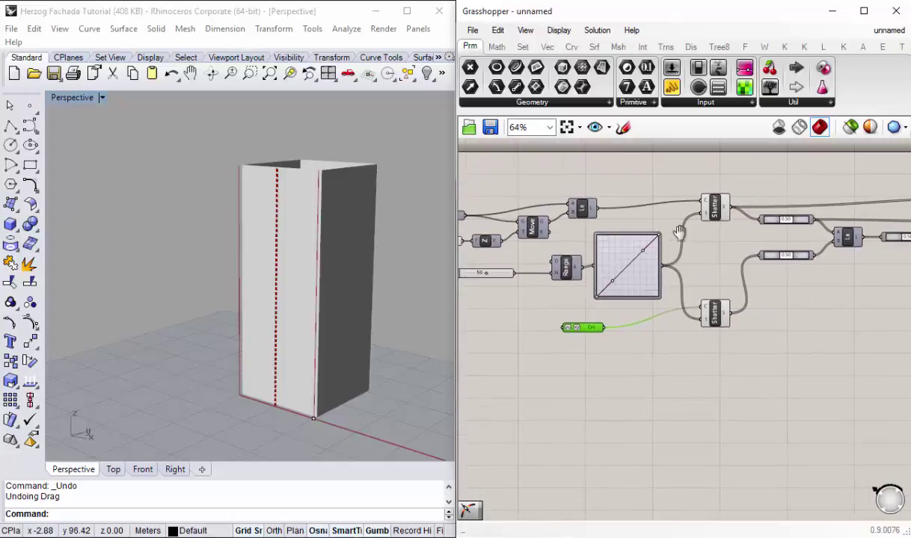
pyautogui.scroll(4, 277, 269)
pyautogui.scroll(2, 277, 267)
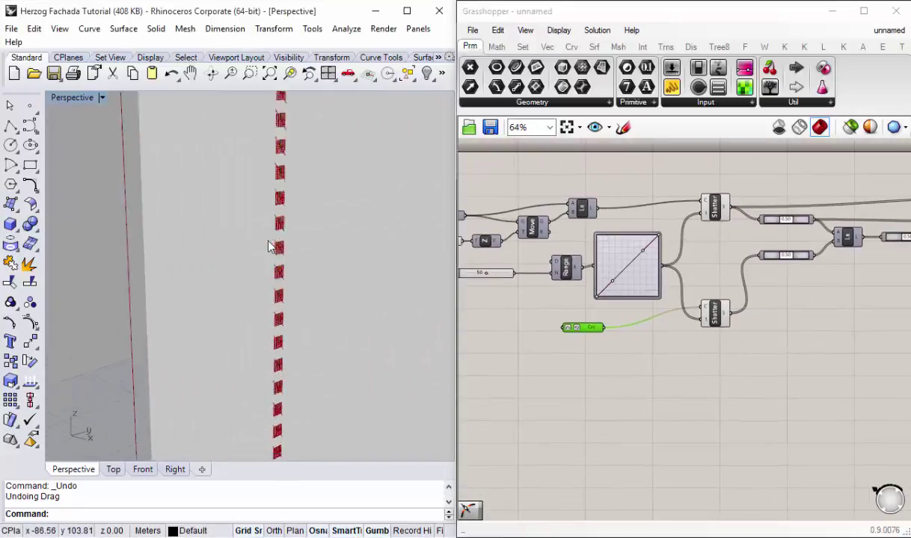
pyautogui.scroll(2, 273, 246)
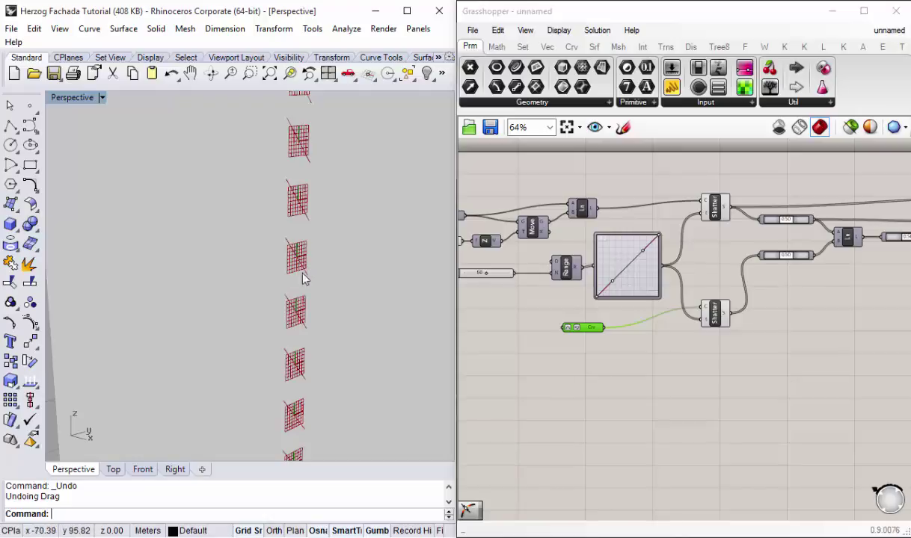
pyautogui.moveTo(285, 269); pyautogui.dragTo(128, 268, button='right')
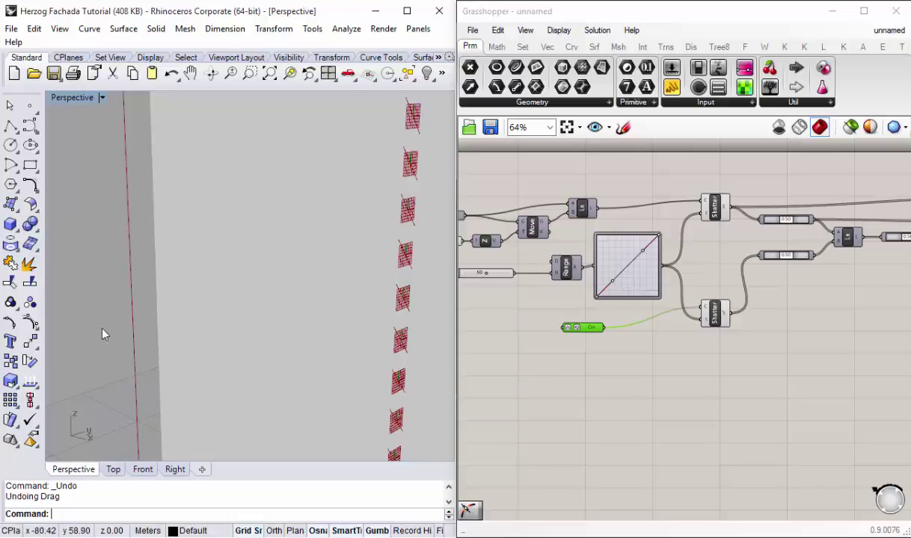
pyautogui.scroll(-3, 128, 294)
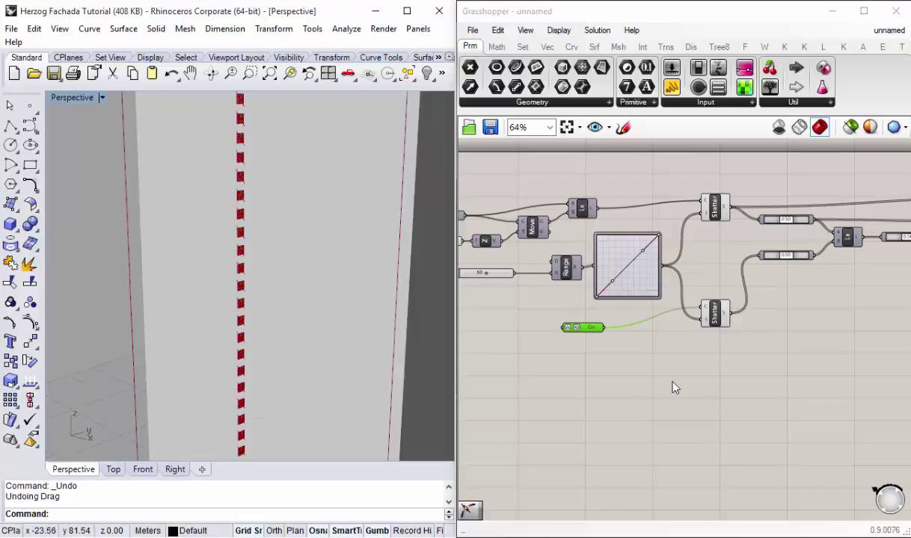
pyautogui.scroll(-1, 673, 386)
pyautogui.moveTo(672, 387); pyautogui.dragTo(622, 299, button='right')
pyautogui.scroll(-1, 708, 231)
pyautogui.scroll(2, 778, 296)
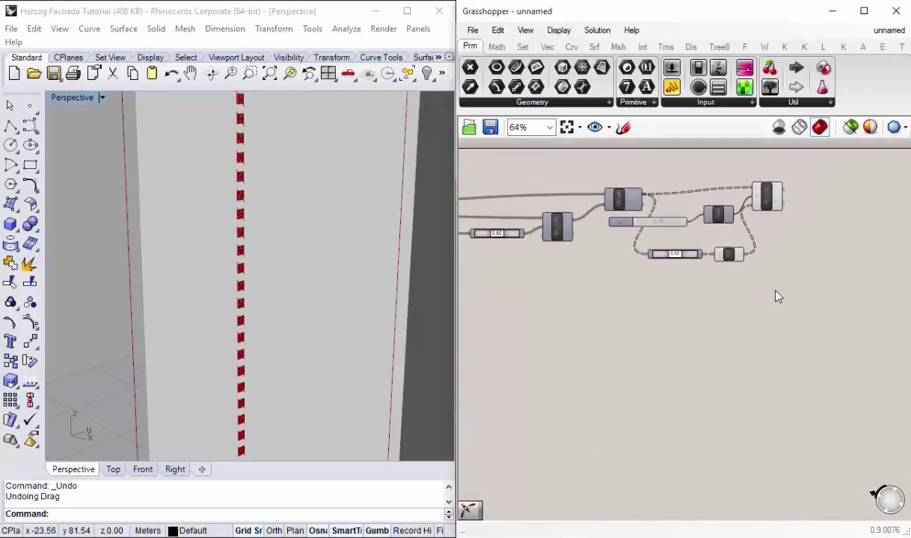
pyautogui.moveTo(754, 286); pyautogui.dragTo(705, 284, button='right')
# Step: Turn off the YZ plane component's preview and orbit the tower to check the rotated lines
pyautogui.click(682, 259)
pyautogui.rightClick(681, 259)
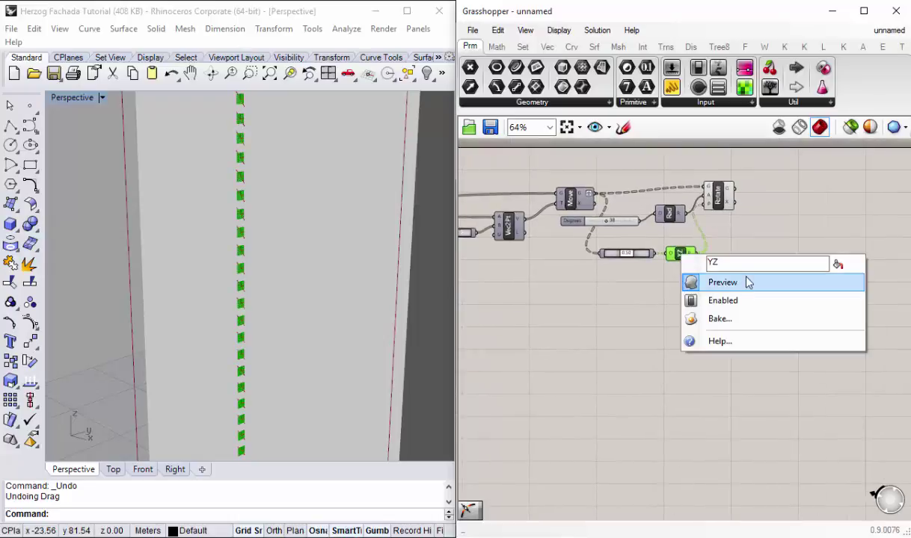
pyautogui.click(746, 283)
pyautogui.moveTo(374, 317); pyautogui.dragTo(351, 276, button='right')
pyautogui.scroll(-3, 351, 276)
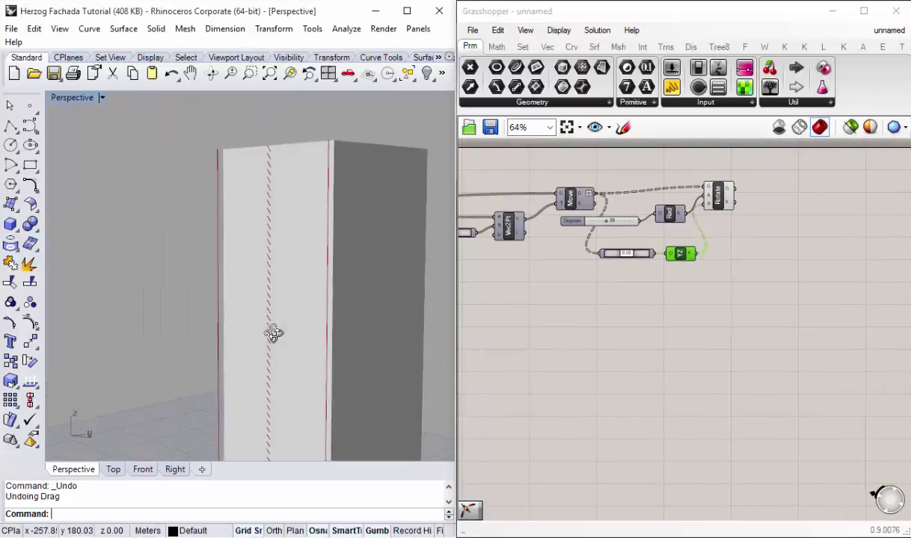
pyautogui.moveTo(297, 315)
pyautogui.mouseDown(button='right')
pyautogui.moveTo(303, 421)
pyautogui.moveTo(350, 302)
pyautogui.moveTo(339, 362)
pyautogui.mouseUp(button='right')
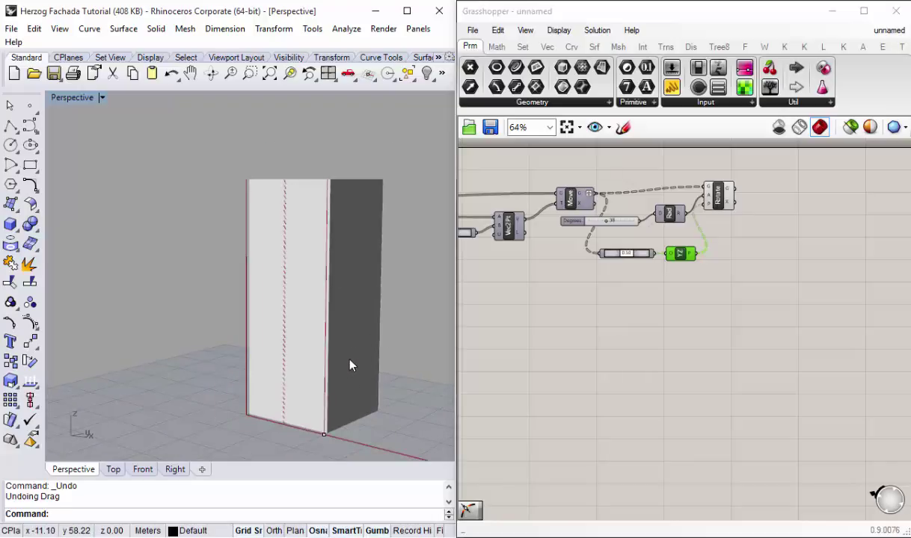
pyautogui.scroll(2, 630, 329)
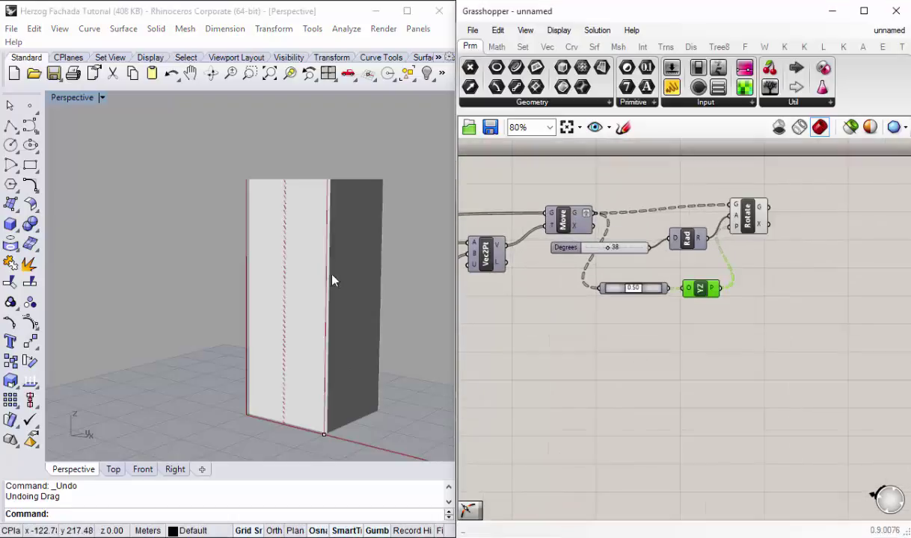
pyautogui.moveTo(332, 280); pyautogui.dragTo(270, 260, button='right')
pyautogui.scroll(3, 366, 244)
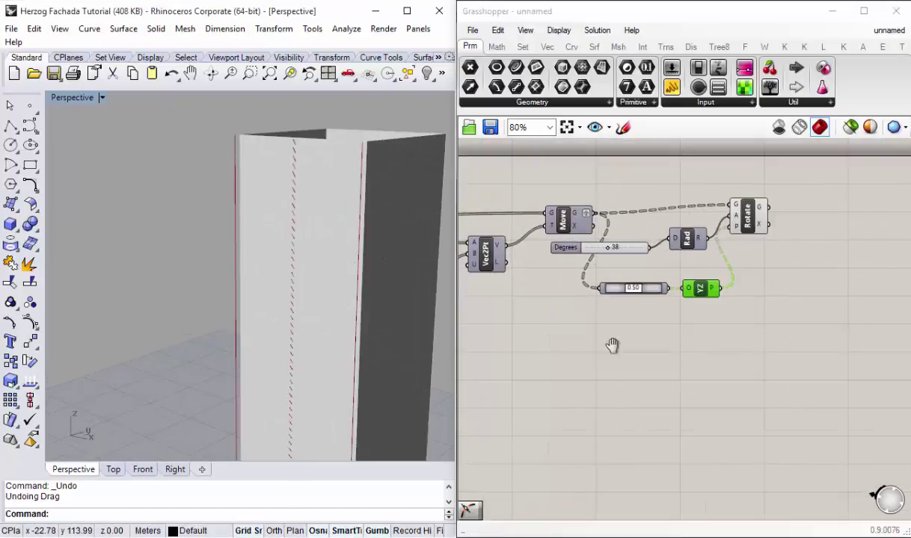
pyautogui.scroll(-3, 611, 340)
pyautogui.scroll(1, 563, 260)
pyautogui.scroll(4, 568, 225)
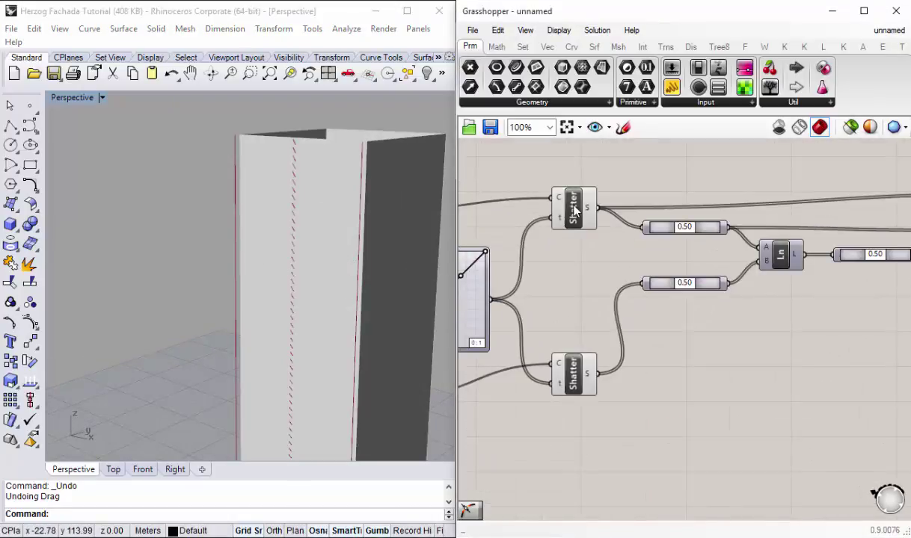
pyautogui.scroll(-4, 691, 309)
pyautogui.scroll(1, 788, 291)
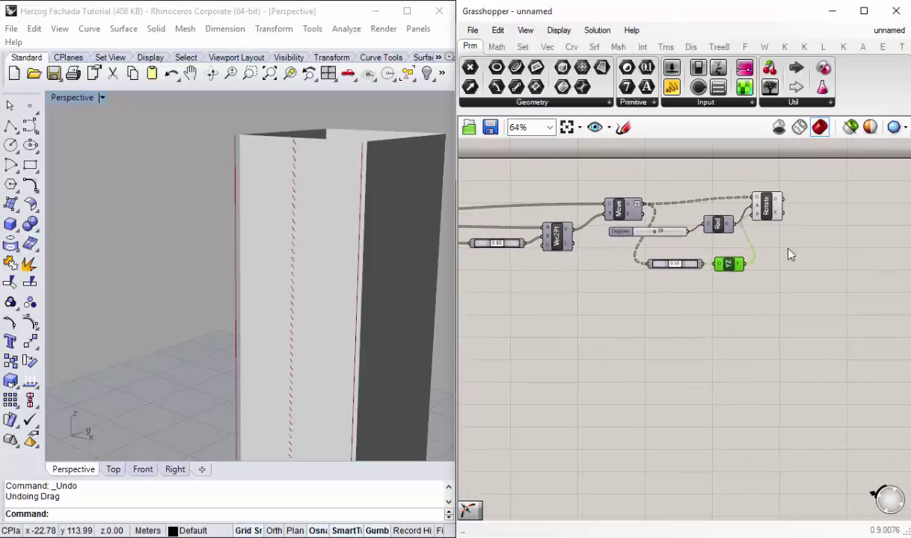
# Step: Move the Rotate component right and down to free space beside it
pyautogui.moveTo(766, 208); pyautogui.dragTo(792, 219)
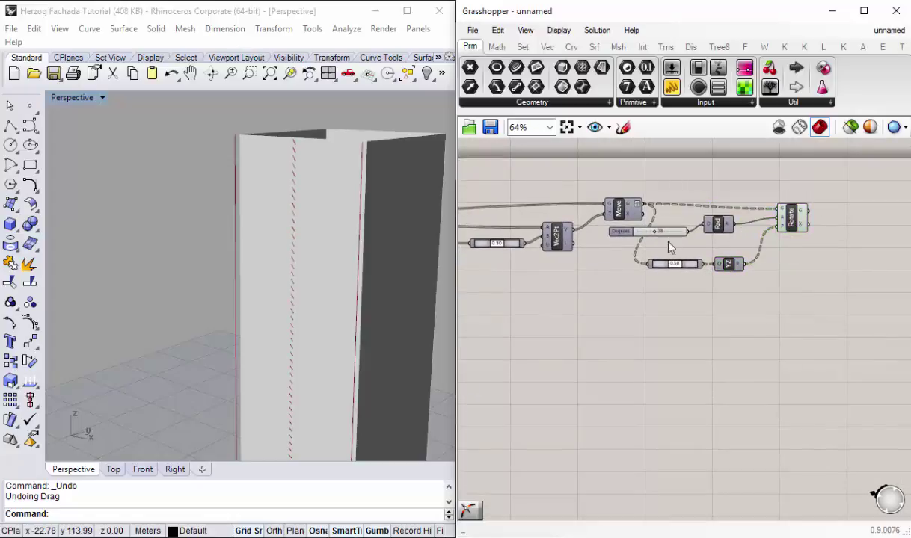
pyautogui.scroll(-1, 639, 269)
pyautogui.scroll(1, 725, 246)
# Step: Add a Merge component and wire Rotate's rotated geometry into it
pyautogui.doubleClick(726, 246)
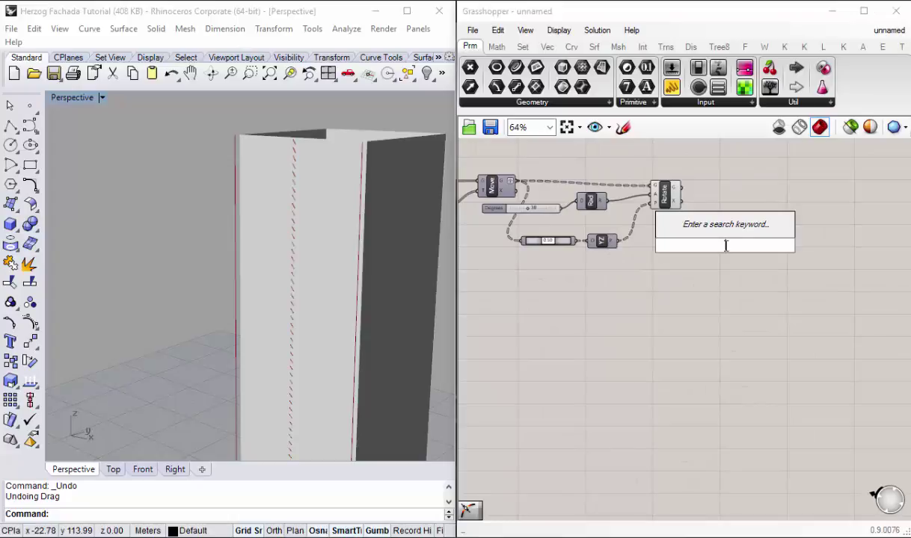
pyautogui.write('merge')
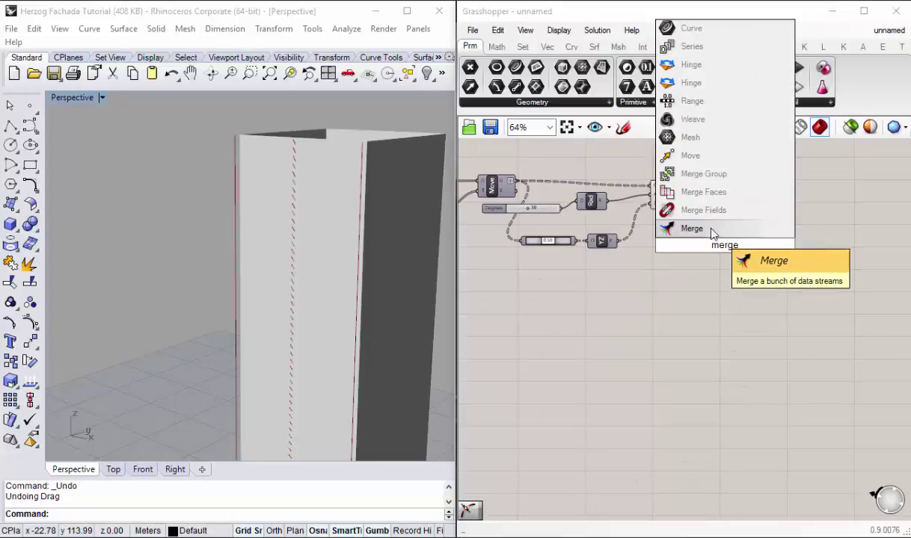
pyautogui.click(718, 236)
pyautogui.scroll(2, 718, 236)
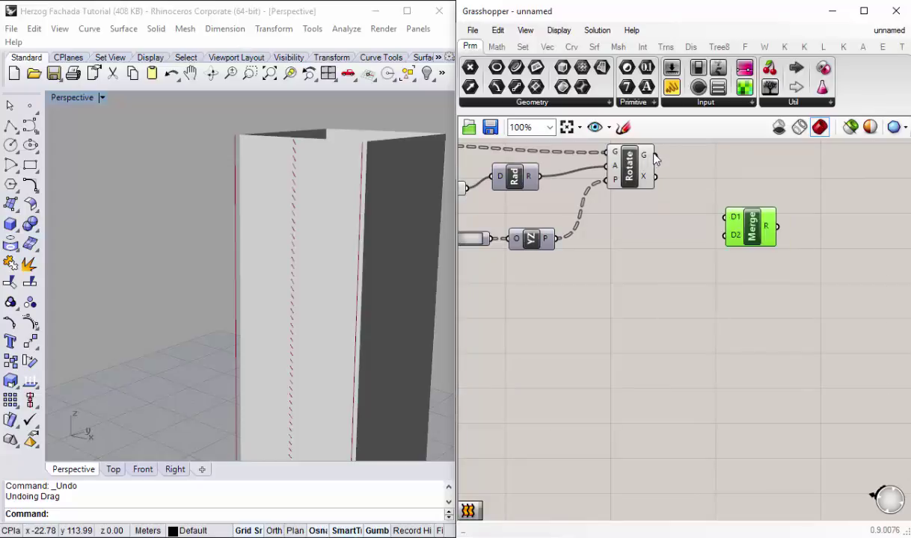
pyautogui.moveTo(654, 155); pyautogui.dragTo(730, 225)
# Step: Graft the data entering Merge's D1 input and add a third input to Merge
pyautogui.scroll(1, 736, 232)
pyautogui.rightClick(736, 222)
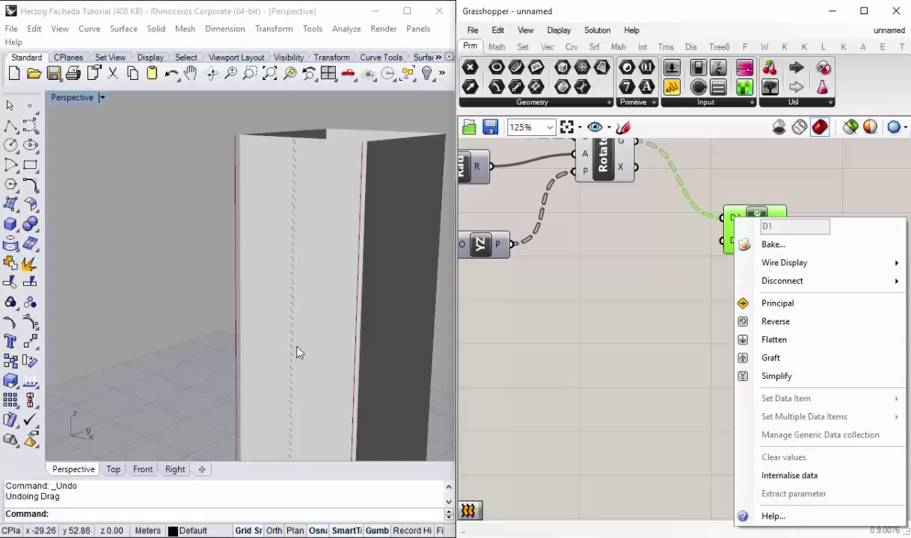
pyautogui.click(749, 359)
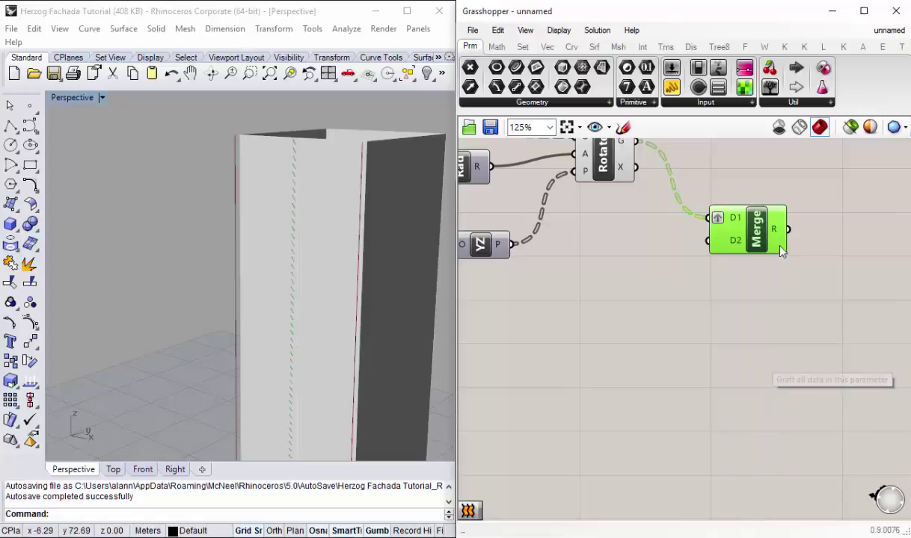
pyautogui.moveTo(756, 233); pyautogui.dragTo(764, 235)
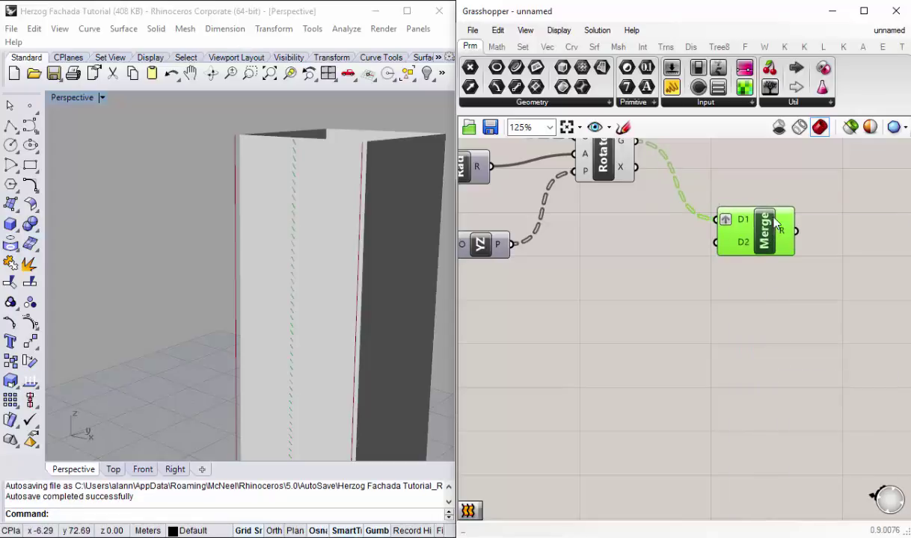
pyautogui.scroll(5, 737, 267)
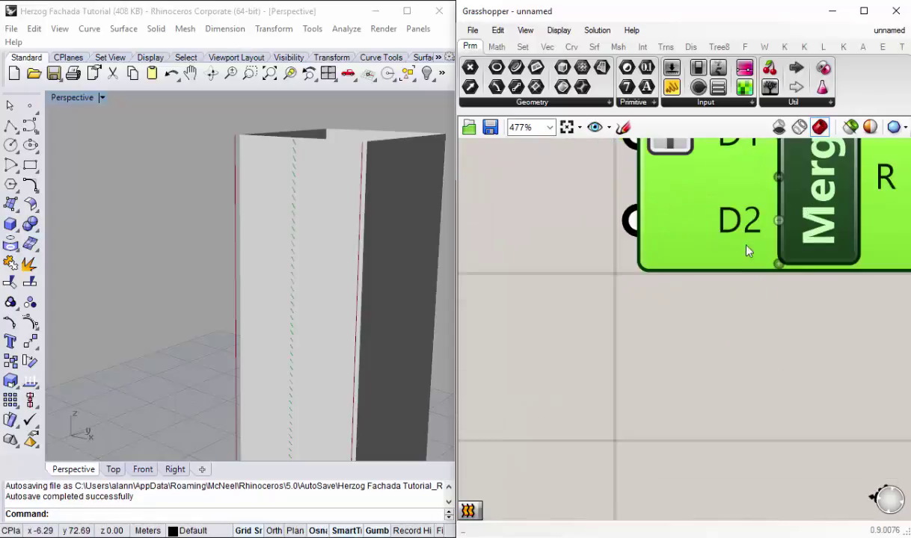
pyautogui.click(779, 264)
pyautogui.scroll(-3, 756, 253)
pyautogui.scroll(-6, 754, 280)
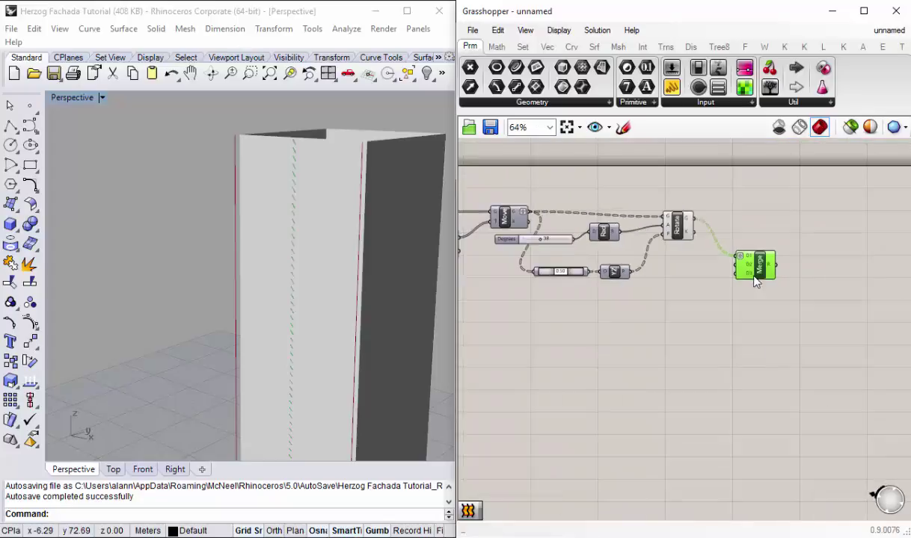
pyautogui.scroll(2, 754, 282)
# Step: Select Rotate and the lower Shatter, then maximize Grasshopper to full screen
pyautogui.moveTo(653, 203); pyautogui.dragTo(657, 203)
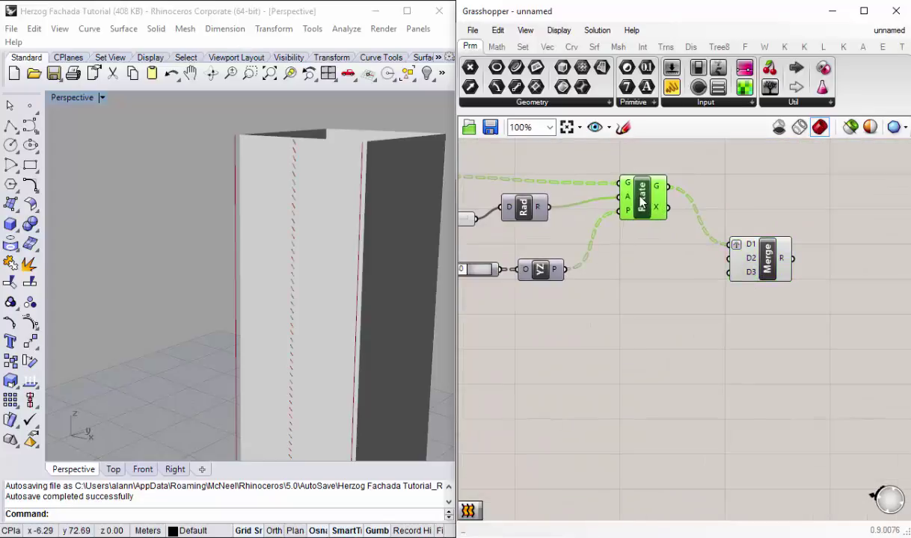
pyautogui.scroll(-4, 695, 254)
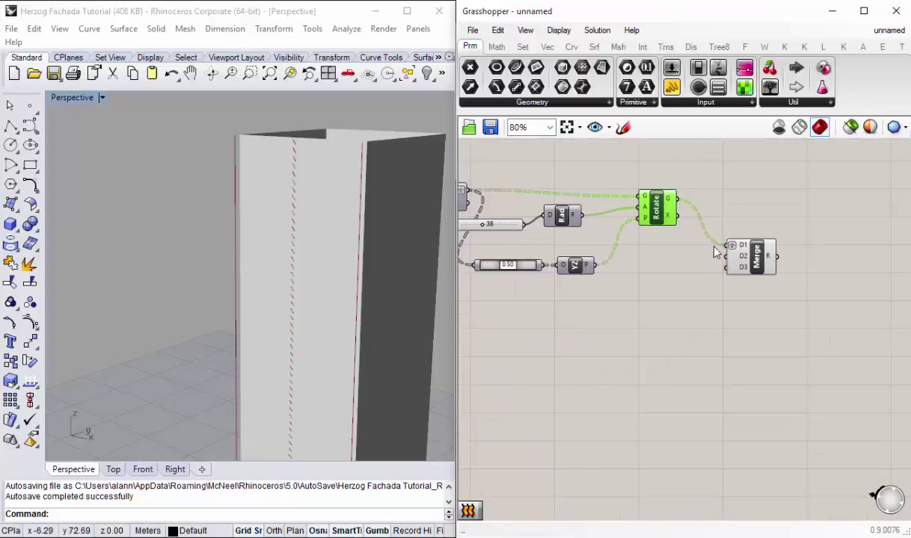
pyautogui.scroll(3, 495, 257)
pyautogui.click(496, 255)
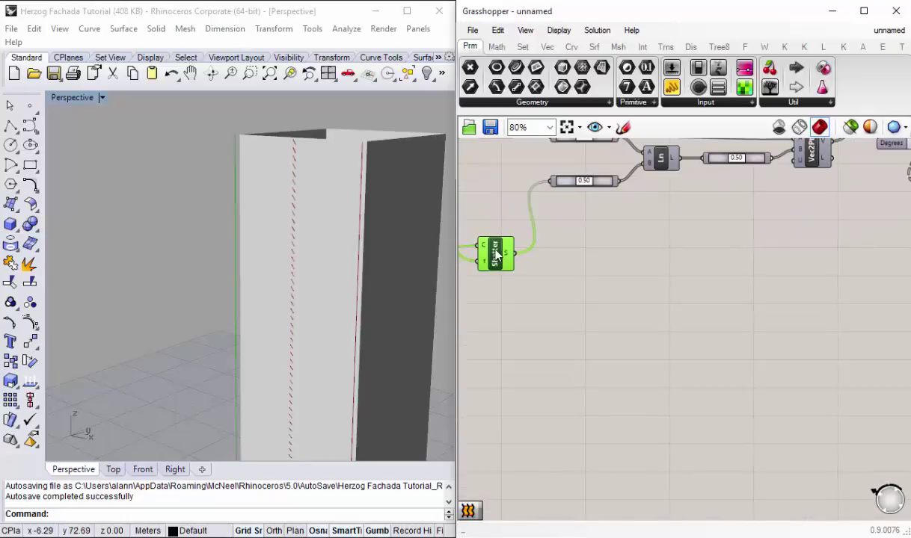
pyautogui.scroll(-2, 331, 261)
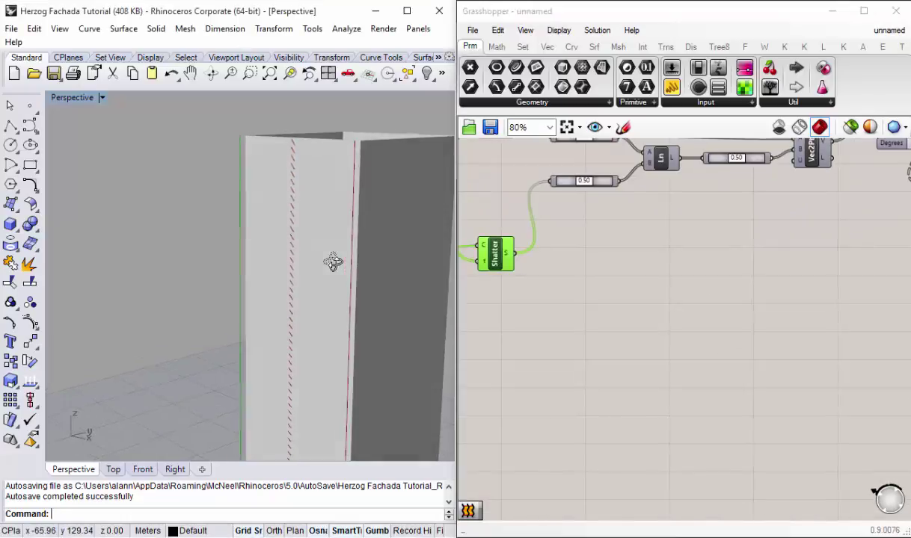
pyautogui.scroll(-3, 241, 252)
pyautogui.scroll(2, 244, 341)
pyautogui.scroll(1, 237, 282)
pyautogui.scroll(1, 236, 282)
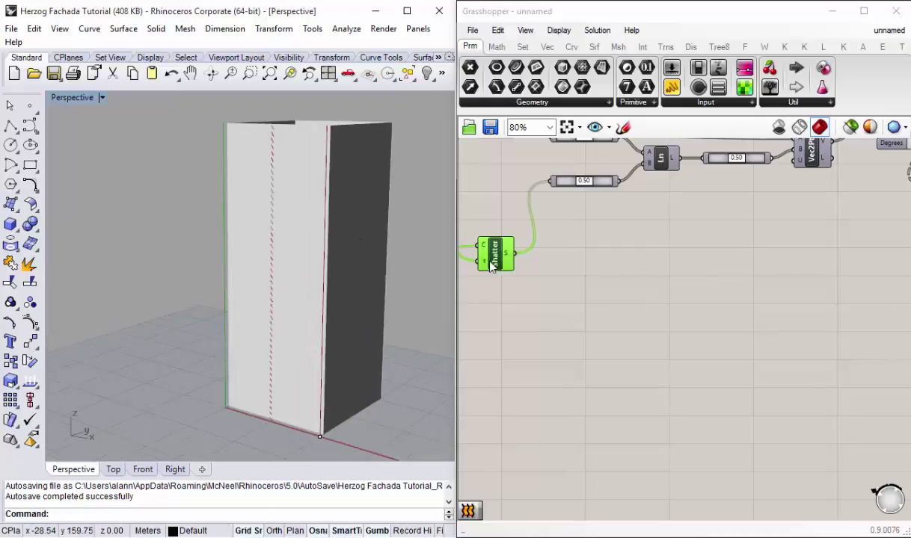
pyautogui.scroll(-2, 742, 310)
pyautogui.moveTo(742, 310); pyautogui.dragTo(690, 326, button='right')
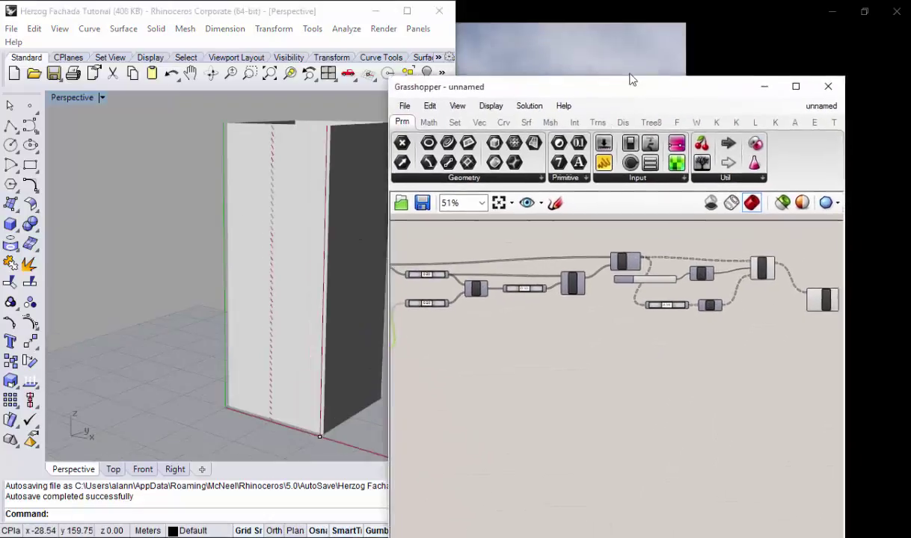
pyautogui.moveTo(711, 13); pyautogui.dragTo(606, 0)
# Step: Wire the lower Shatter's output into Merge's third input
pyautogui.moveTo(264, 268); pyautogui.dragTo(447, 268, button='right')
pyautogui.scroll(1, 296, 248)
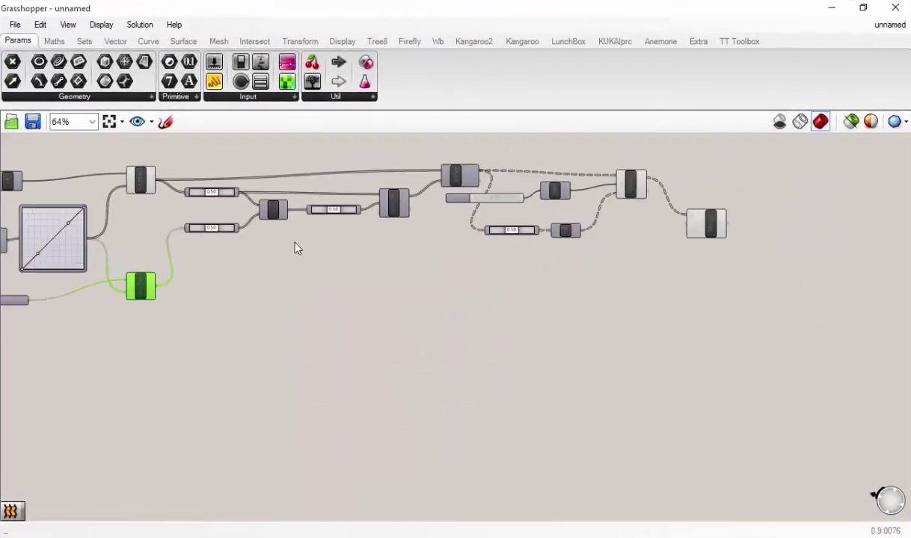
pyautogui.scroll(1, 364, 262)
pyautogui.moveTo(372, 293); pyautogui.dragTo(376, 311, button='right')
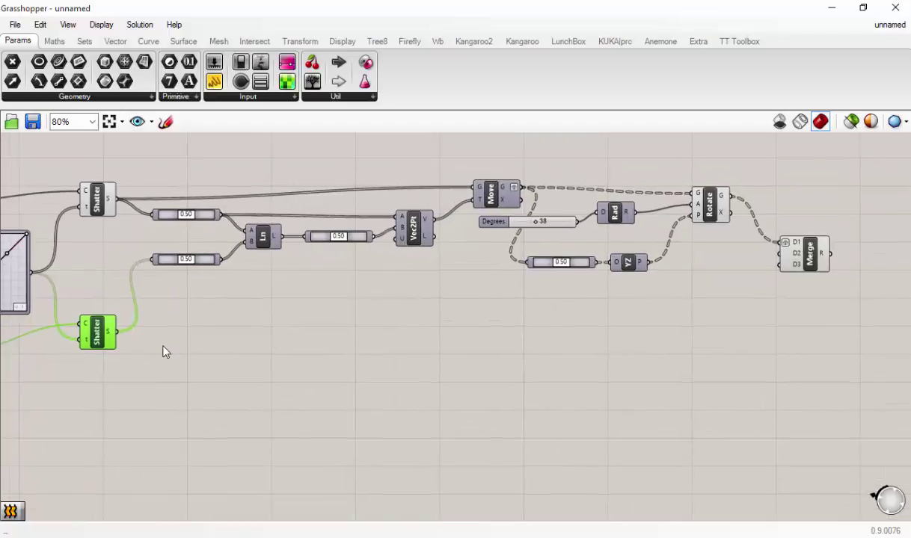
pyautogui.moveTo(117, 331); pyautogui.dragTo(779, 259)
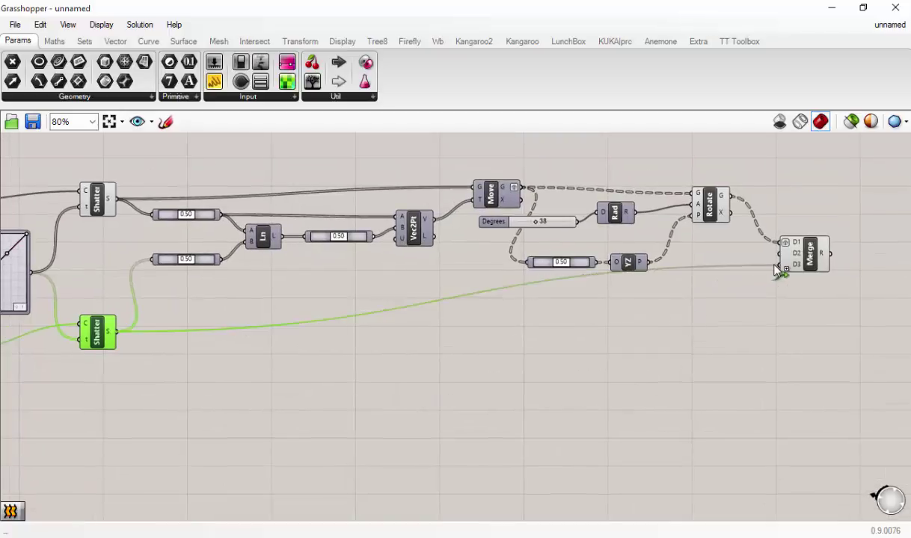
pyautogui.scroll(4, 686, 329)
pyautogui.scroll(2, 732, 323)
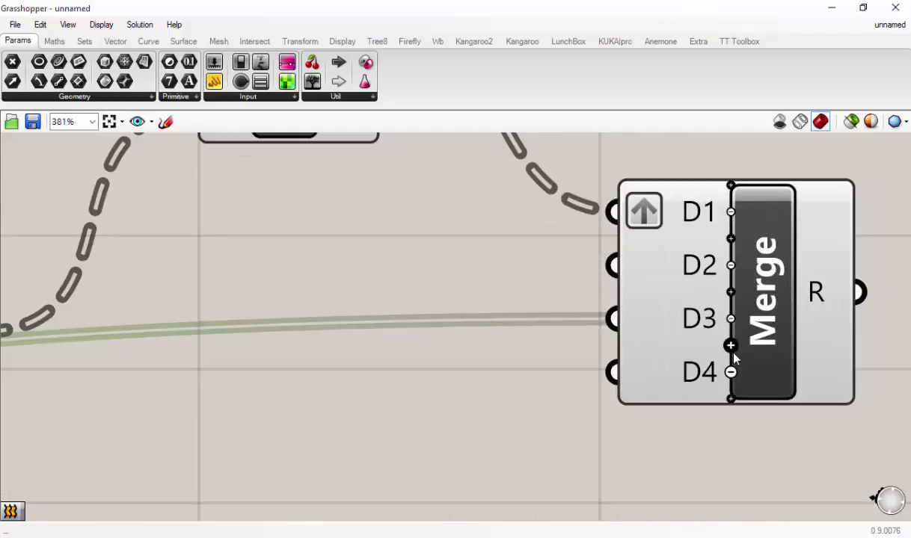
pyautogui.scroll(1, 732, 323)
pyautogui.scroll(-1, 732, 323)
pyautogui.scroll(-1, 720, 320)
pyautogui.scroll(-3, 720, 319)
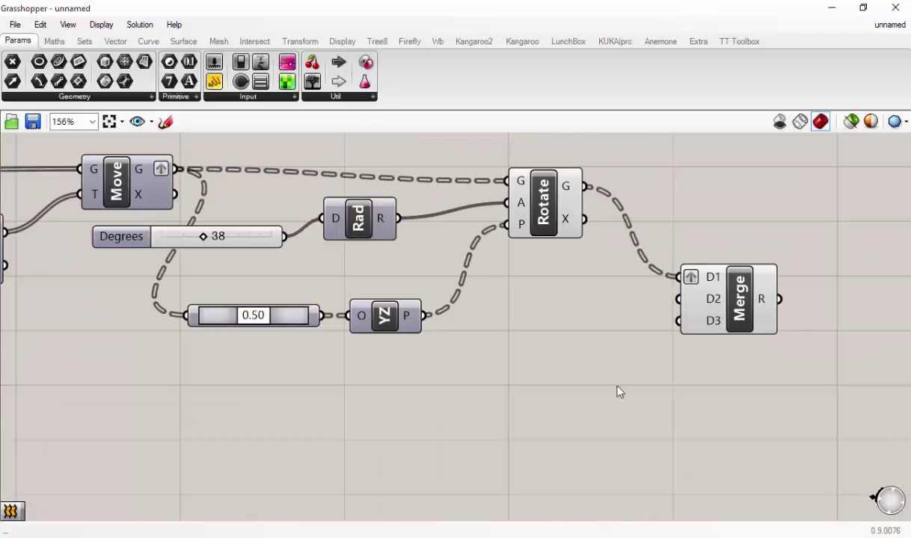
pyautogui.moveTo(618, 390); pyautogui.dragTo(725, 326, button='right')
pyautogui.scroll(-2, 724, 325)
pyautogui.moveTo(59, 344); pyautogui.dragTo(234, 292, button='right')
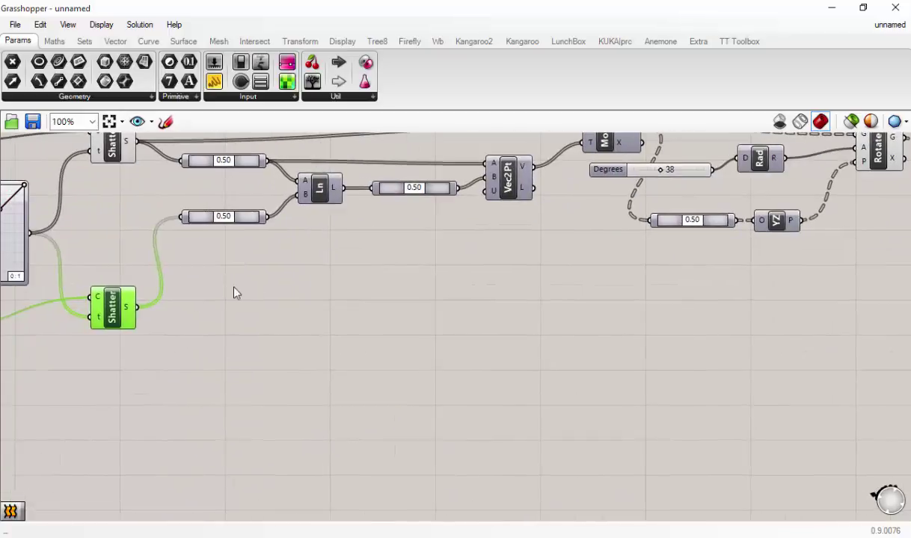
pyautogui.scroll(-1, 144, 314)
pyautogui.moveTo(142, 308); pyautogui.dragTo(807, 244)
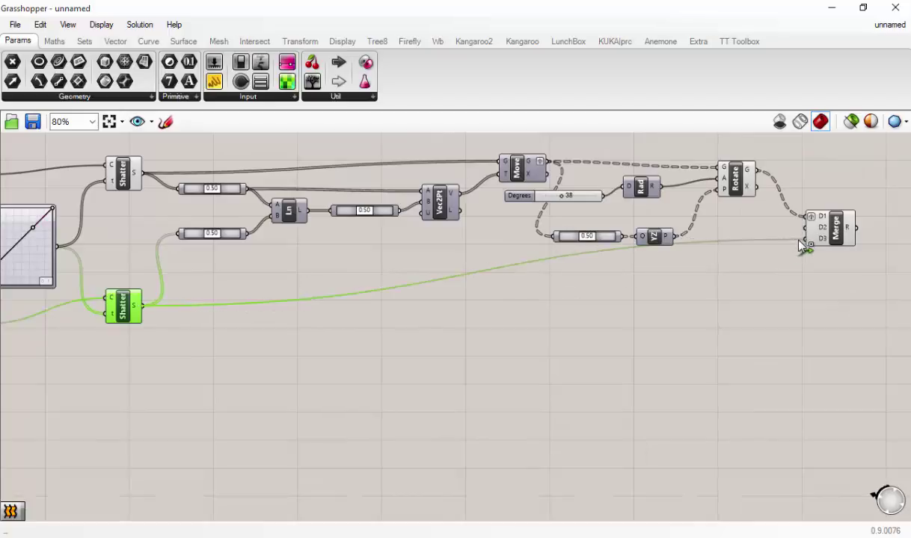
# Step: Remove Merge's unused fourth input D4 and centre the component
pyautogui.scroll(3, 837, 249)
pyautogui.scroll(4, 822, 293)
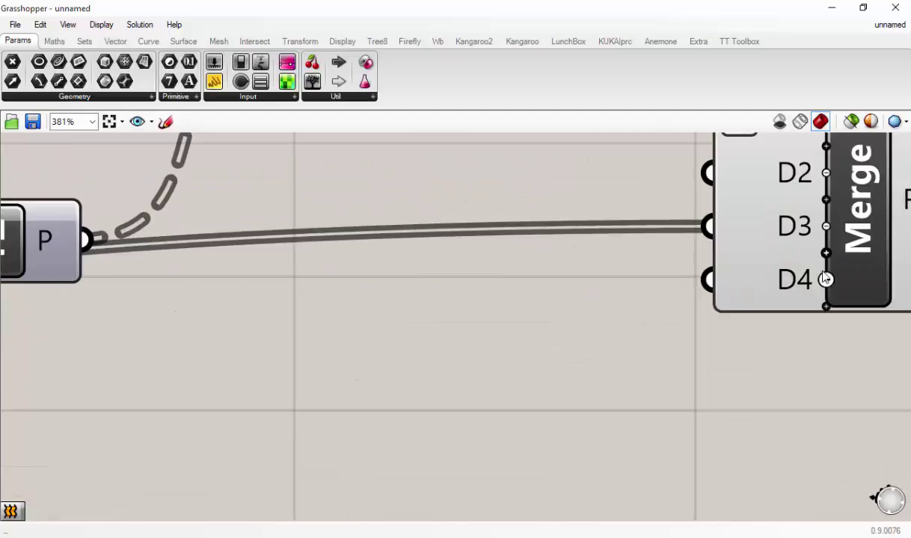
pyautogui.click(825, 278)
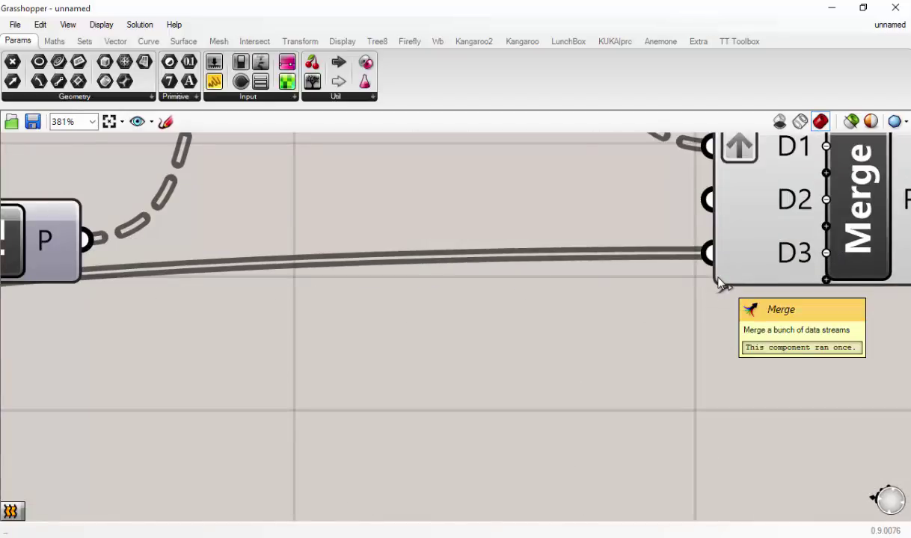
pyautogui.moveTo(717, 282); pyautogui.dragTo(599, 345, button='right')
pyautogui.scroll(-2, 656, 314)
pyautogui.scroll(1, 656, 307)
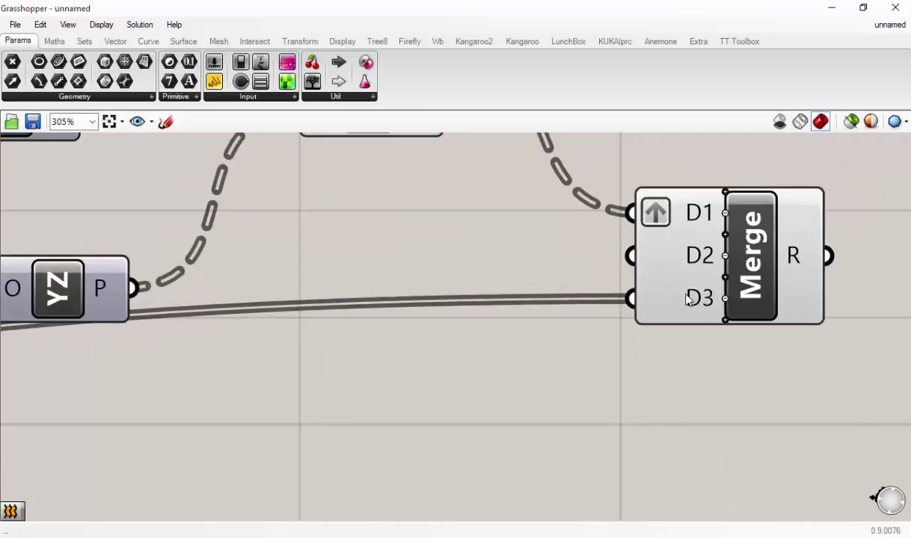
# Step: Flatten the data entering Merge's D3 input and nudge Rotate slightly left
pyautogui.rightClick(656, 295)
pyautogui.click(720, 352)
pyautogui.scroll(-5, 730, 370)
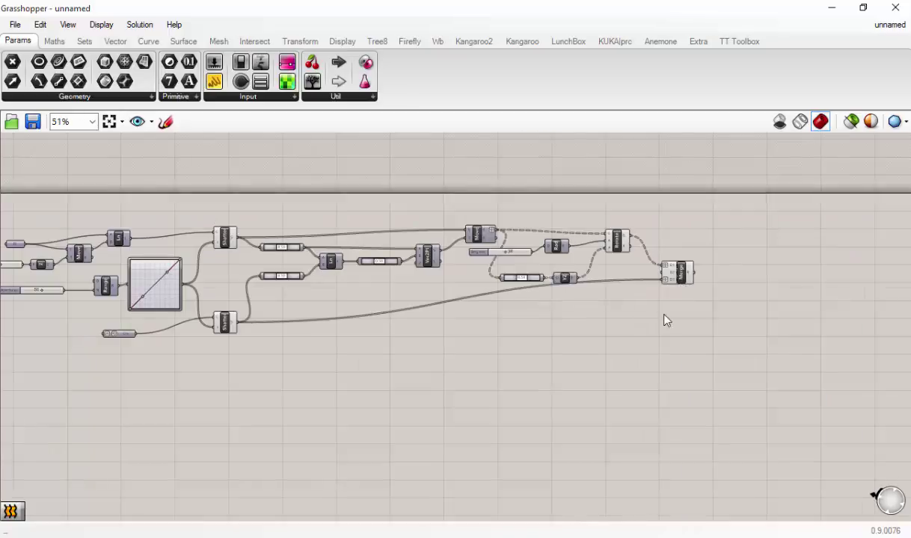
pyautogui.scroll(2, 553, 256)
pyautogui.moveTo(733, 213); pyautogui.dragTo(720, 214)
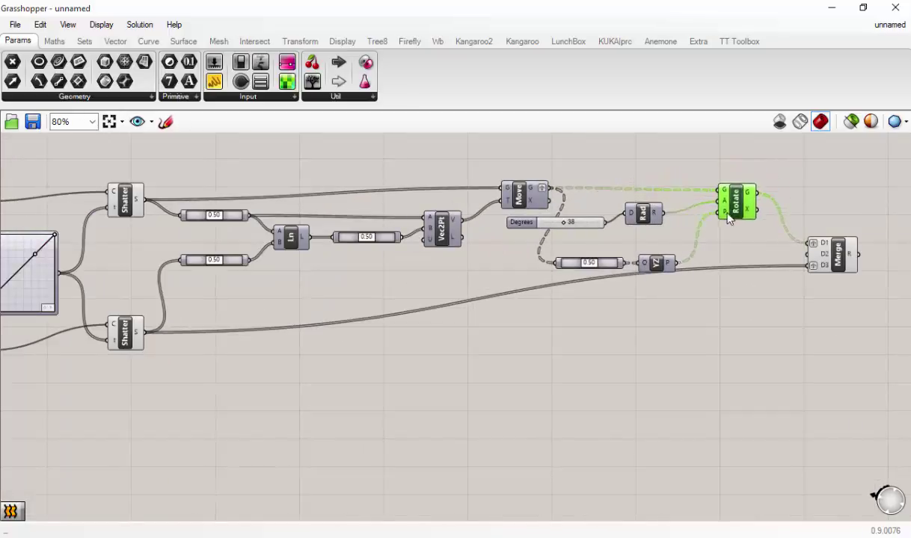
pyautogui.scroll(1, 720, 215)
pyautogui.scroll(1, 720, 213)
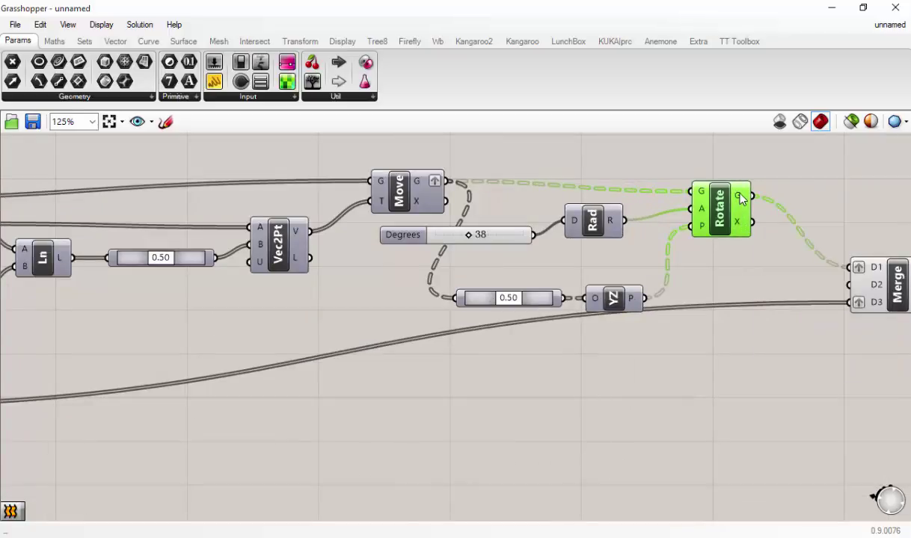
pyautogui.scroll(-1, 739, 202)
pyautogui.scroll(-2, 739, 204)
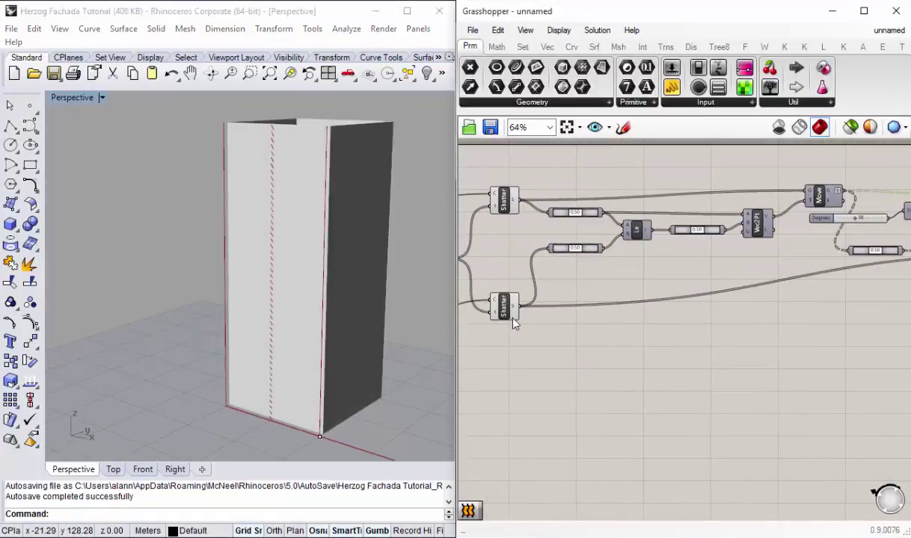
pyautogui.click(508, 312)
pyautogui.moveTo(277, 285); pyautogui.dragTo(242, 205, button='right')
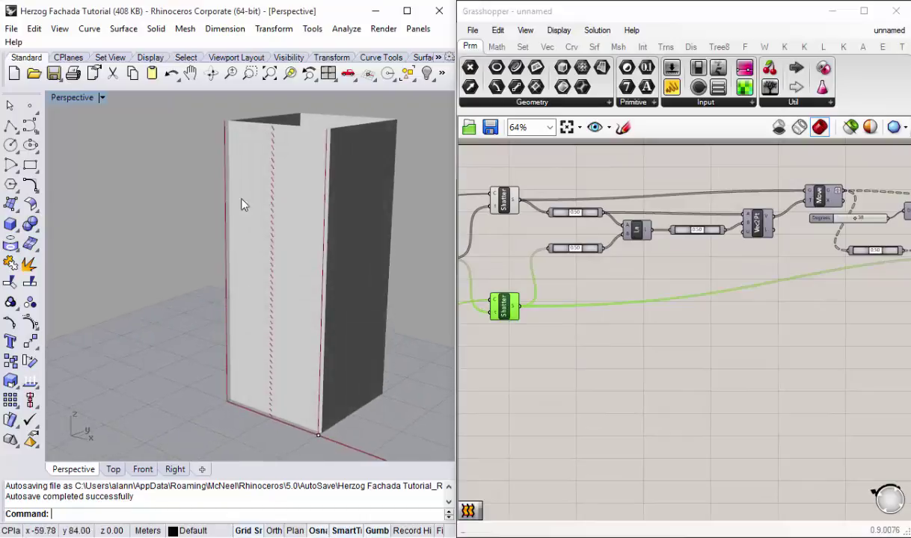
pyautogui.click(572, 336)
pyautogui.scroll(-1, 577, 317)
pyautogui.scroll(-1, 599, 352)
pyautogui.scroll(3, 790, 269)
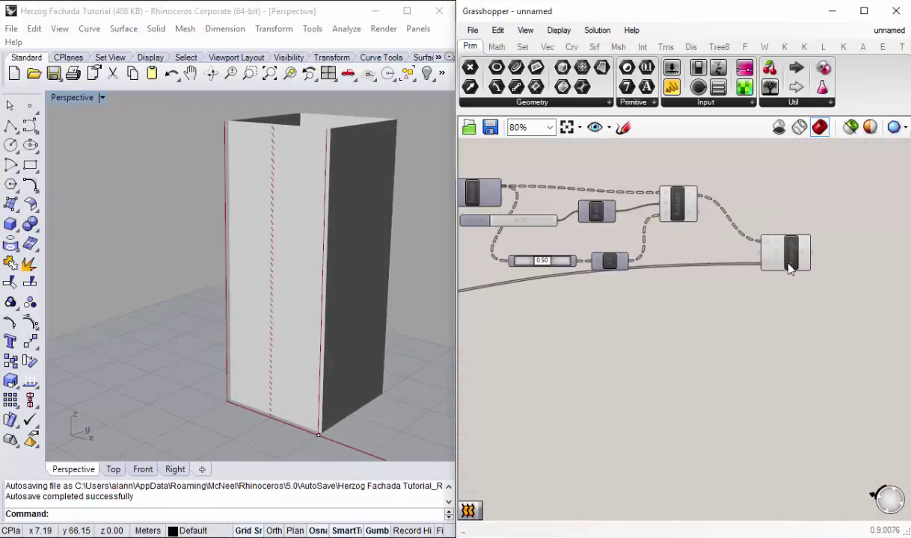
pyautogui.moveTo(789, 269); pyautogui.dragTo(796, 281)
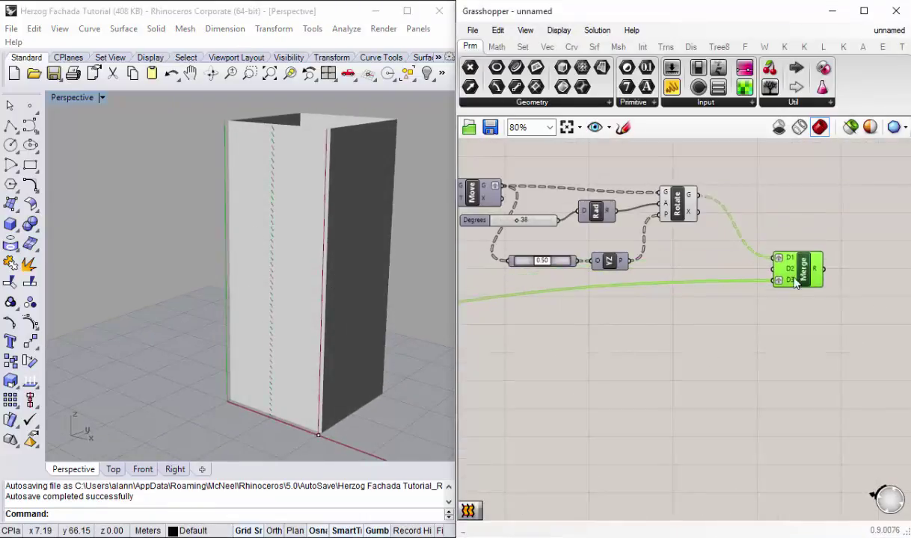
pyautogui.moveTo(668, 262); pyautogui.dragTo(707, 261, button='right')
pyautogui.click(720, 209)
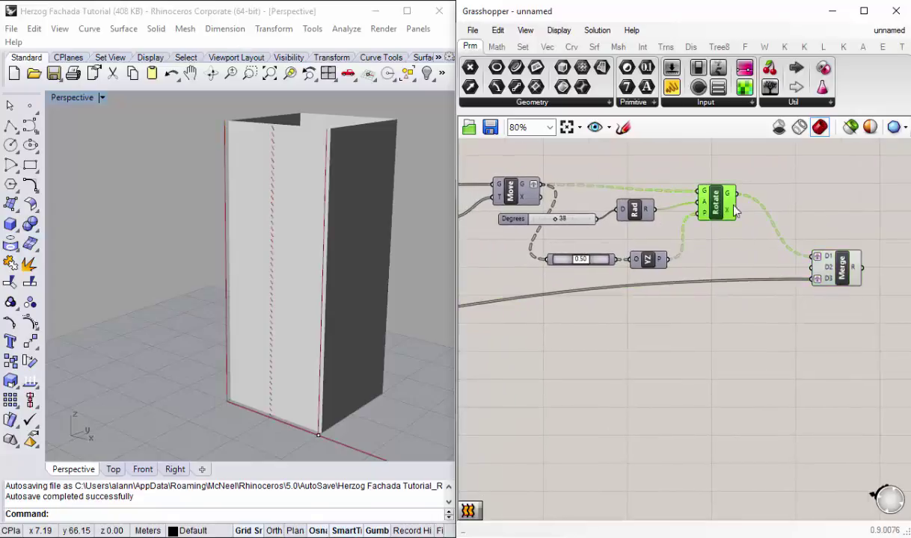
pyautogui.moveTo(735, 210); pyautogui.dragTo(792, 210, button='right')
pyautogui.moveTo(730, 271)
pyautogui.mouseDown()
pyautogui.moveTo(554, 182)
pyautogui.moveTo(557, 220)
pyautogui.mouseUp()
pyautogui.scroll(-2, 740, 222)
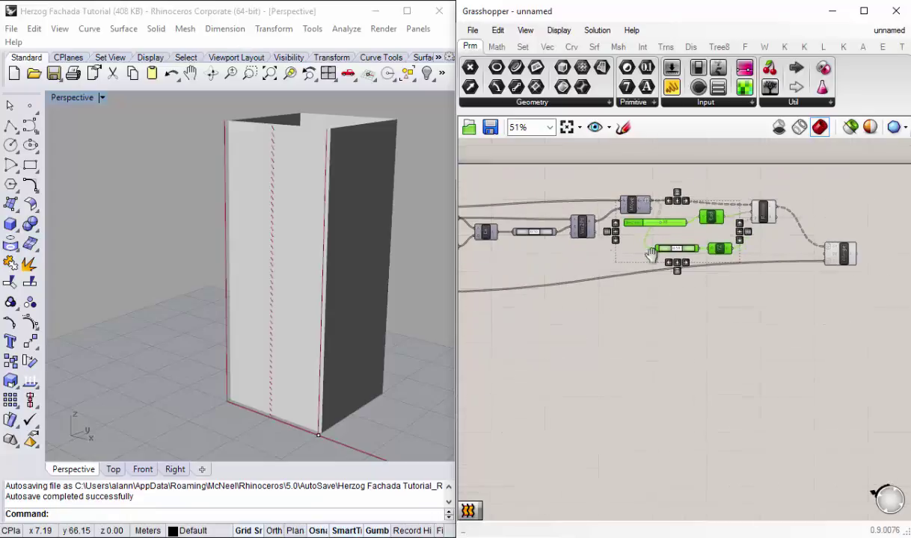
pyautogui.scroll(2, 519, 239)
pyautogui.click(503, 209)
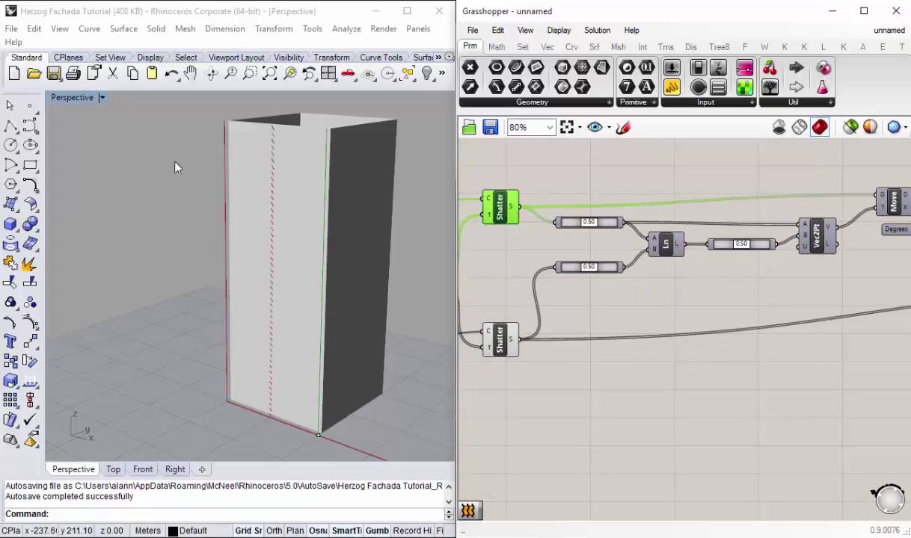
pyautogui.click(563, 171)
pyautogui.scroll(-3, 609, 261)
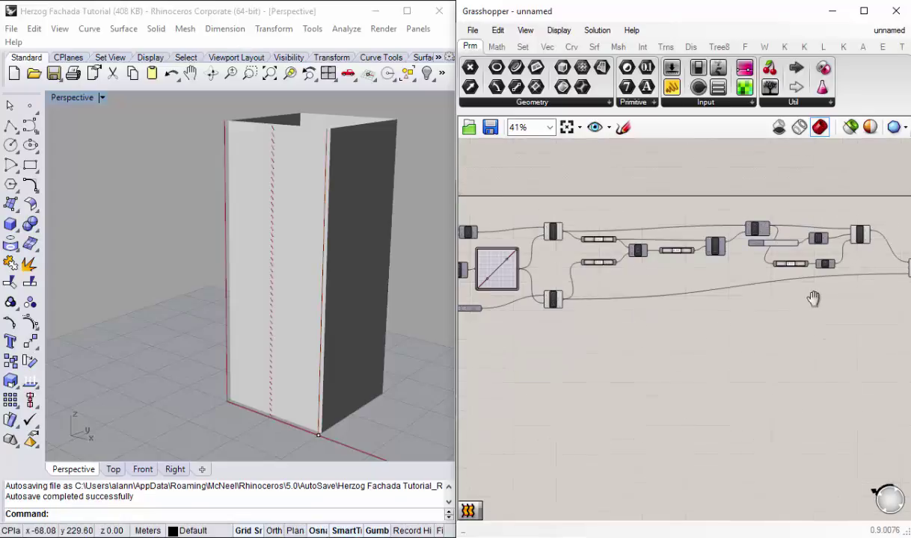
pyautogui.scroll(5, 803, 225)
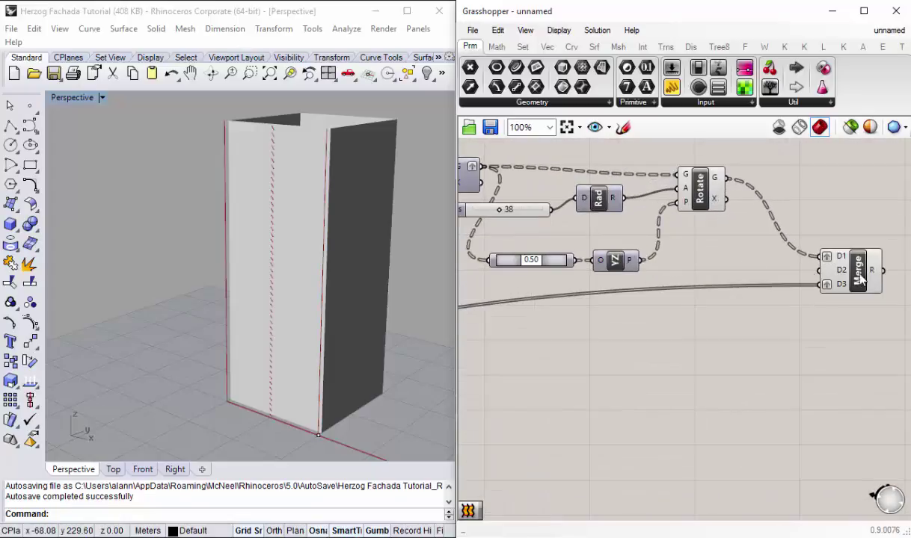
pyautogui.scroll(1, 837, 271)
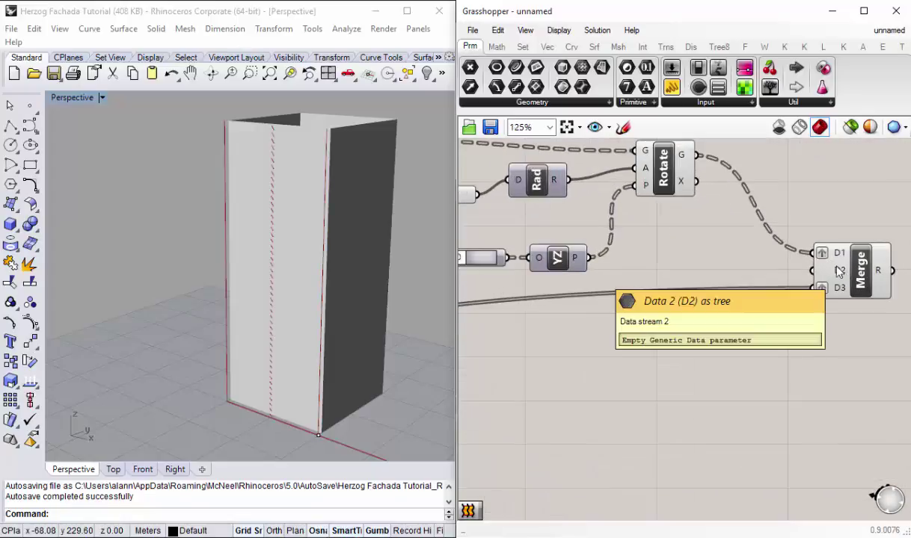
pyautogui.moveTo(838, 271); pyautogui.dragTo(798, 278, button='right')
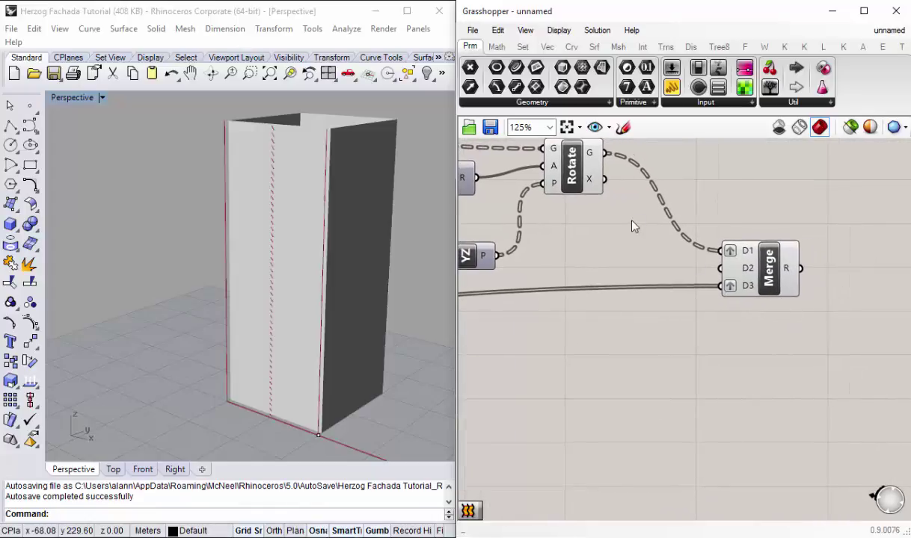
pyautogui.moveTo(631, 223); pyautogui.dragTo(696, 261, button='right')
pyautogui.click(650, 206)
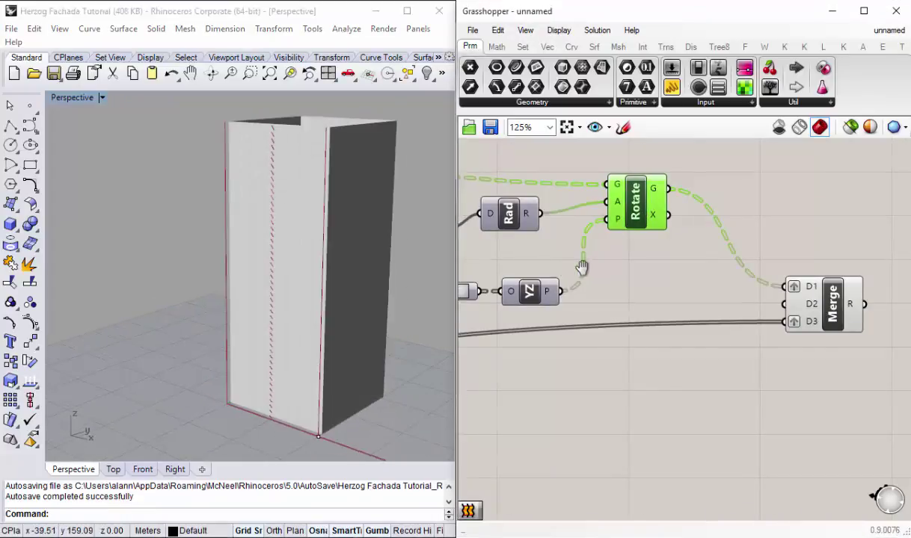
# Step: Move the rotated geometry wire from Merge's D1 input to its D2 input
pyautogui.moveTo(665, 211); pyautogui.dragTo(714, 219, button='right')
pyautogui.moveTo(575, 283); pyautogui.dragTo(651, 283, button='right')
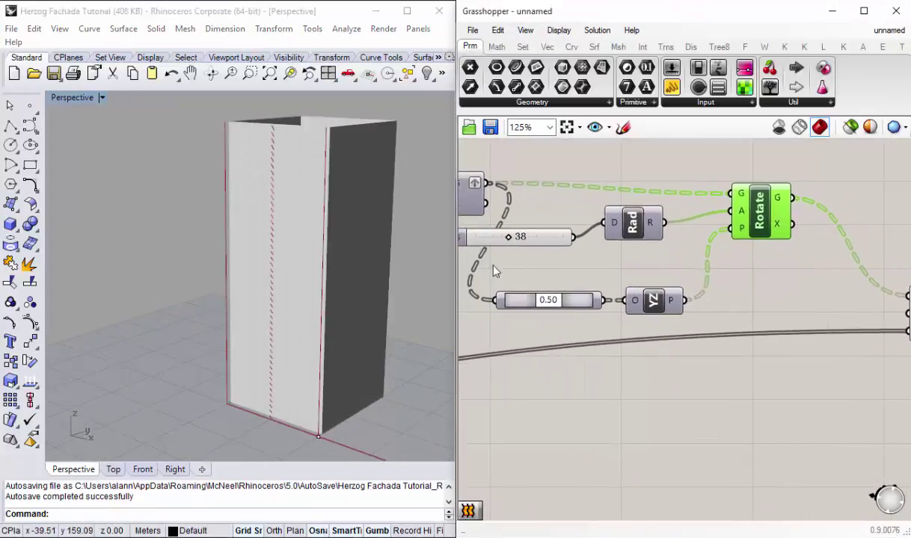
pyautogui.moveTo(594, 263); pyautogui.dragTo(708, 278, button='right')
pyautogui.scroll(-3, 602, 299)
pyautogui.moveTo(602, 299); pyautogui.dragTo(499, 234, button='right')
pyautogui.scroll(3, 519, 227)
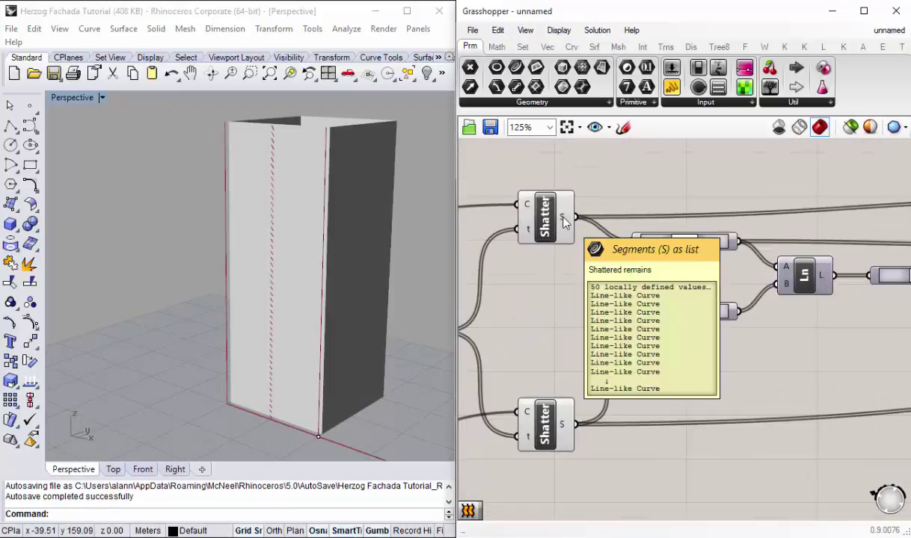
pyautogui.scroll(-2, 564, 219)
pyautogui.scroll(-2, 659, 280)
pyautogui.scroll(3, 703, 255)
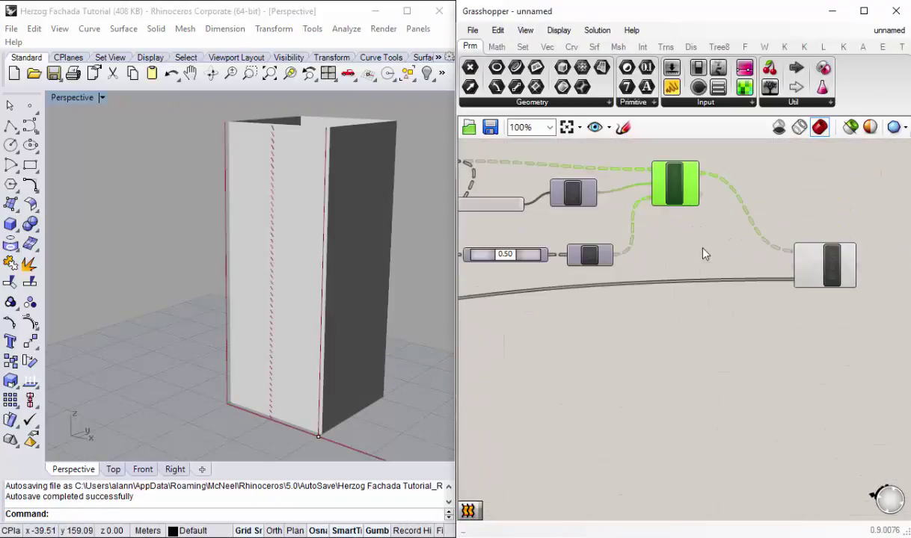
pyautogui.moveTo(709, 218); pyautogui.dragTo(640, 213, button='right')
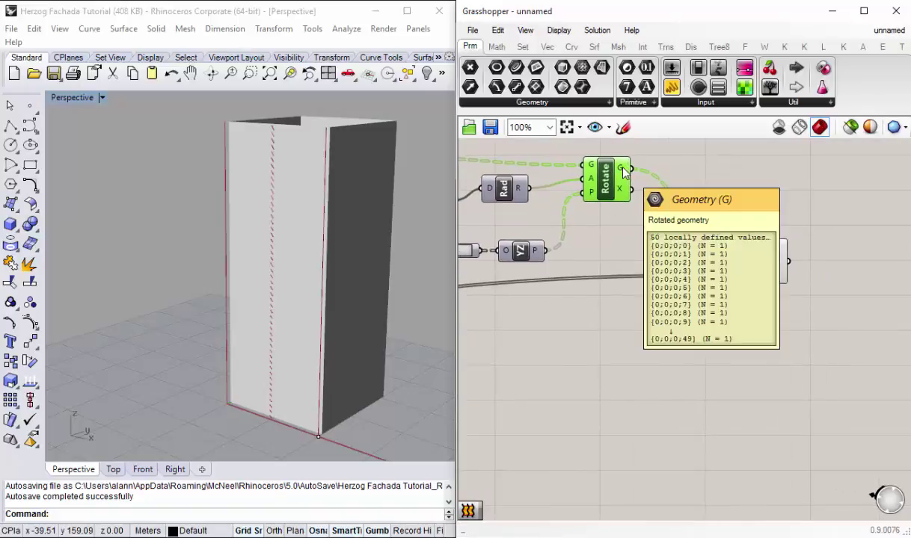
pyautogui.moveTo(624, 172); pyautogui.dragTo(613, 192, button='right')
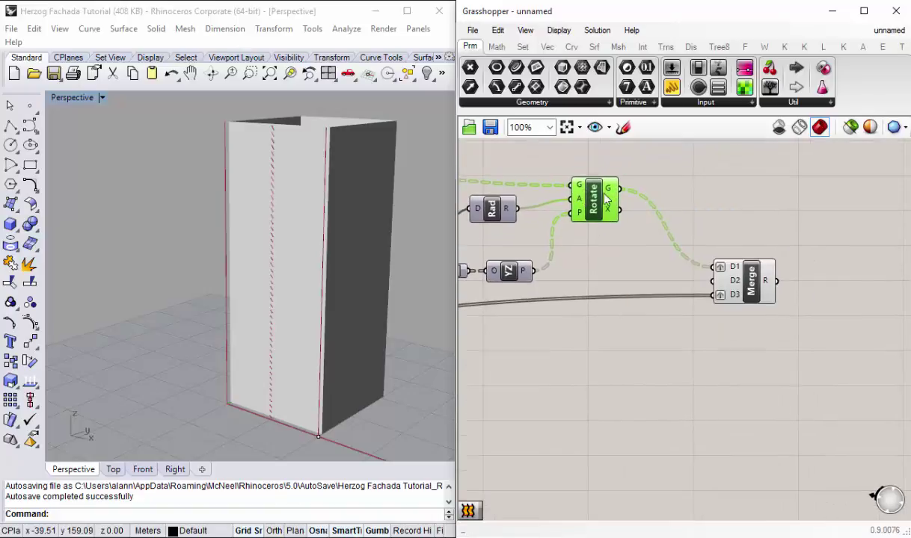
pyautogui.moveTo(619, 188); pyautogui.dragTo(712, 281)
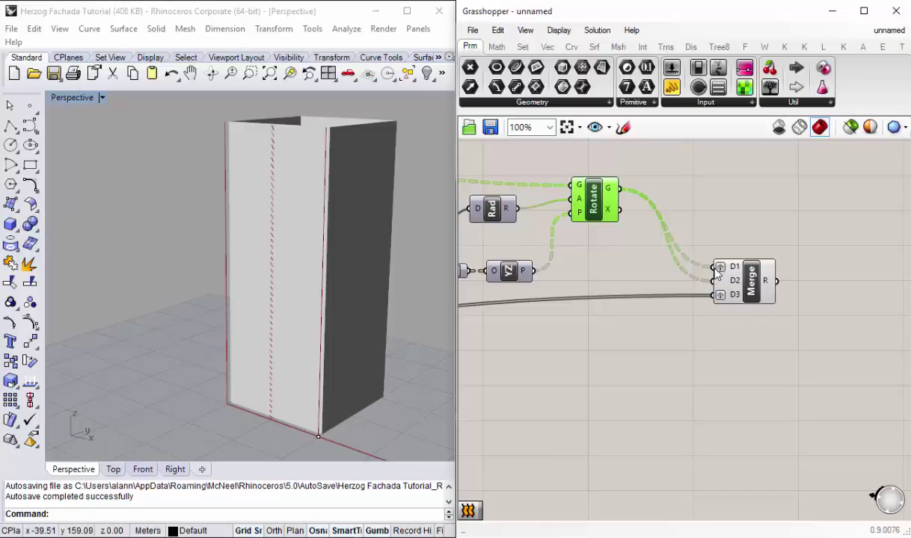
pyautogui.keyDown('ctrl'); pyautogui.moveTo(717, 266); pyautogui.dragTo(619, 188); pyautogui.keyUp('ctrl')
# Step: Select both Shatter components, then maximize the Grasshopper window to fill the screen
pyautogui.moveTo(642, 291); pyautogui.dragTo(677, 289, button='right')
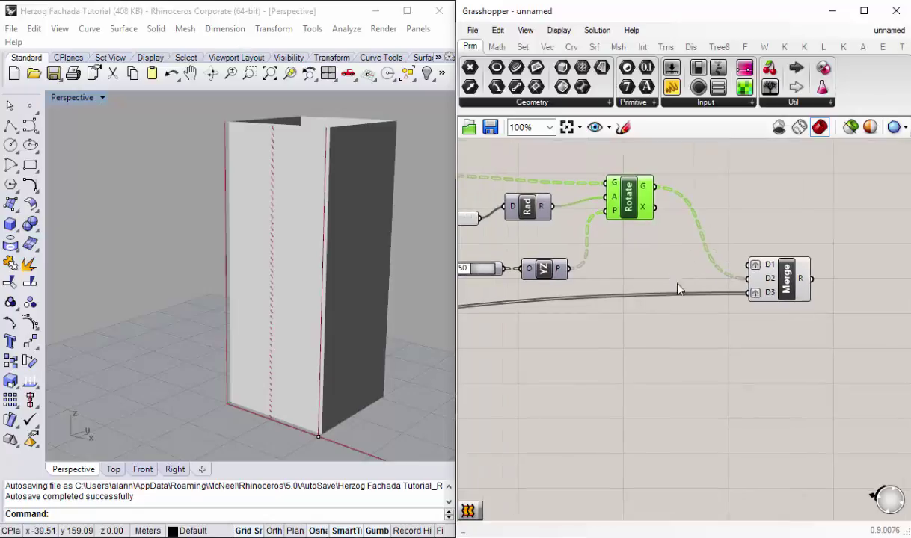
pyautogui.scroll(3, 770, 268)
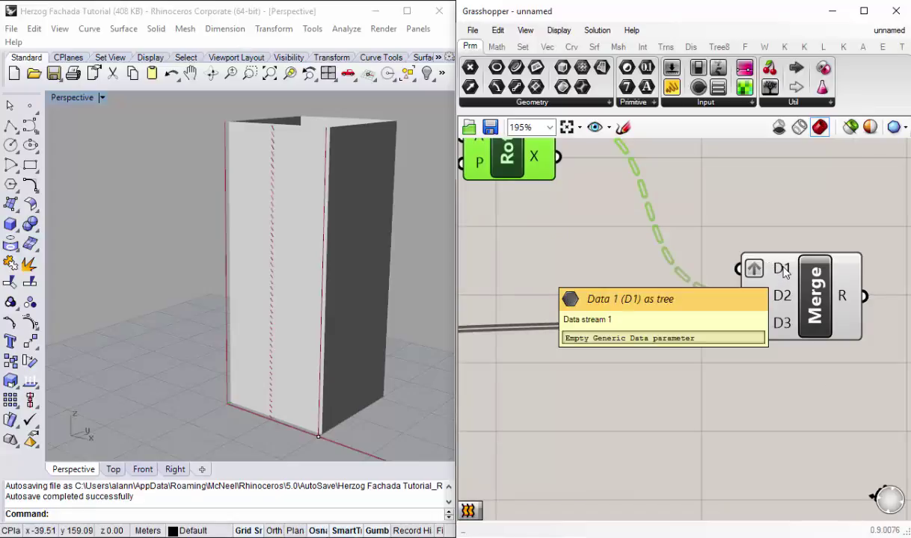
pyautogui.scroll(-1, 785, 271)
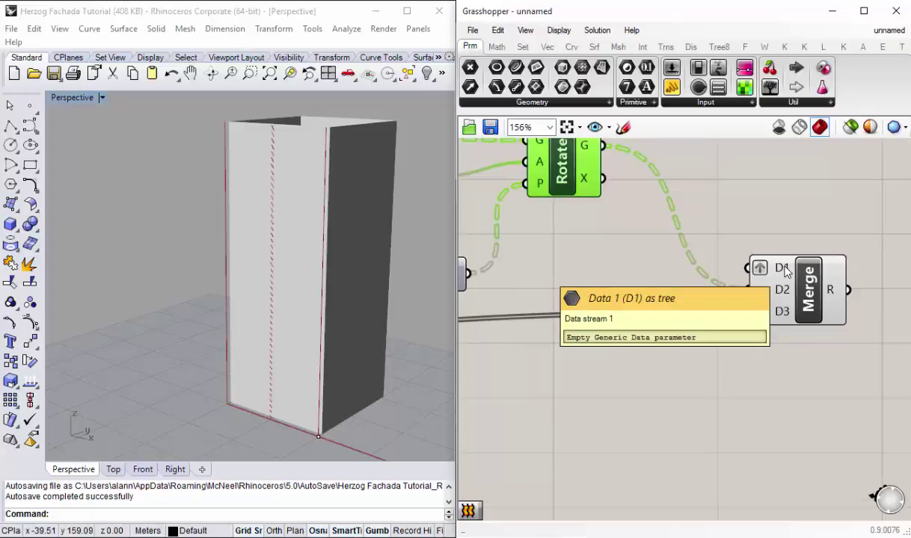
pyautogui.scroll(-2, 785, 270)
pyautogui.moveTo(568, 288); pyautogui.dragTo(829, 301, button='right')
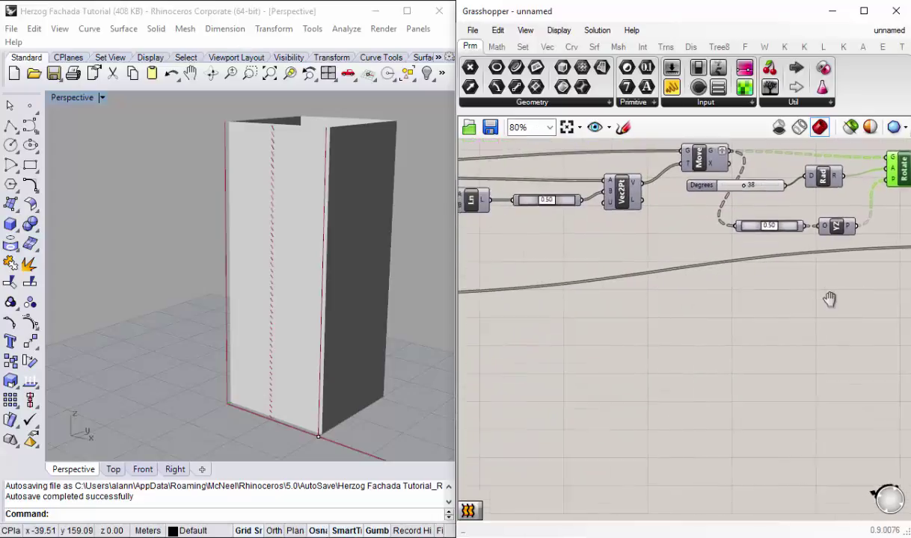
pyautogui.scroll(-1, 583, 299)
pyautogui.scroll(3, 517, 295)
pyautogui.click(493, 299)
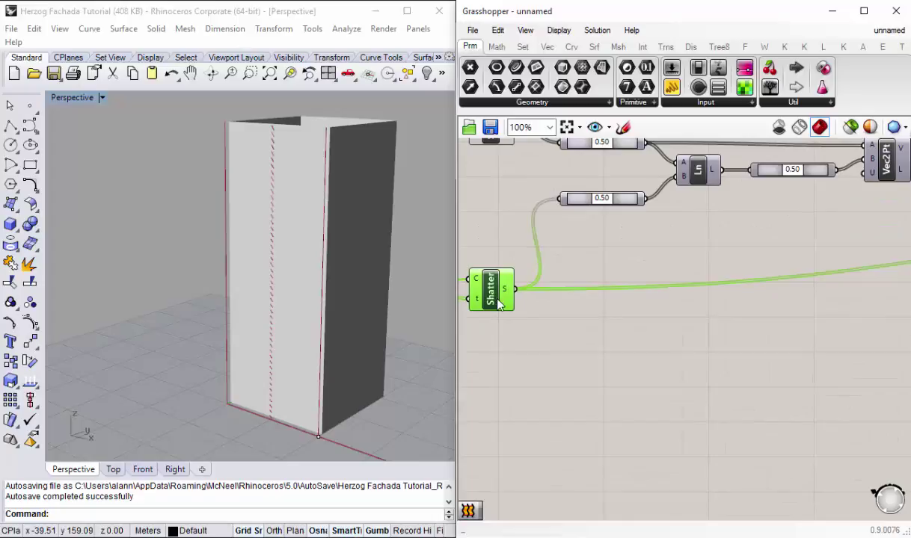
pyautogui.scroll(-2, 501, 295)
pyautogui.click(503, 187)
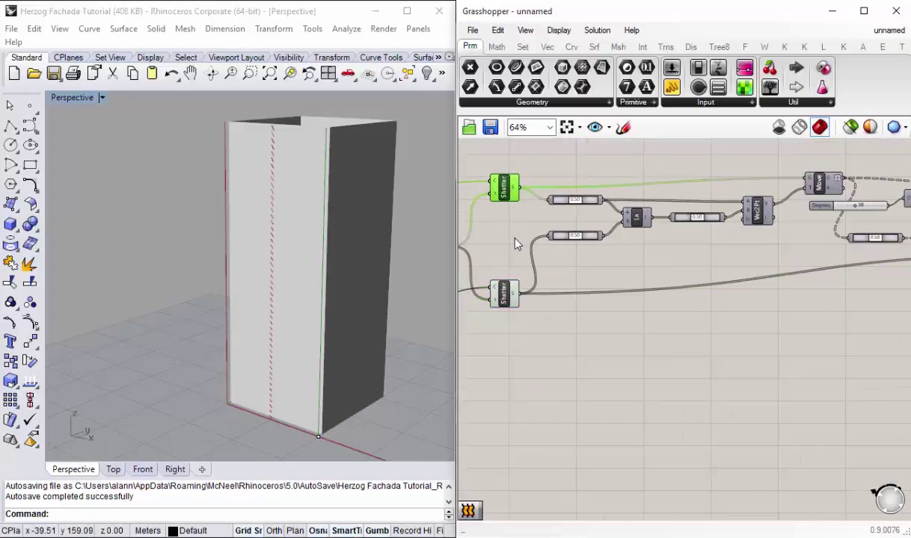
pyautogui.scroll(-2, 510, 231)
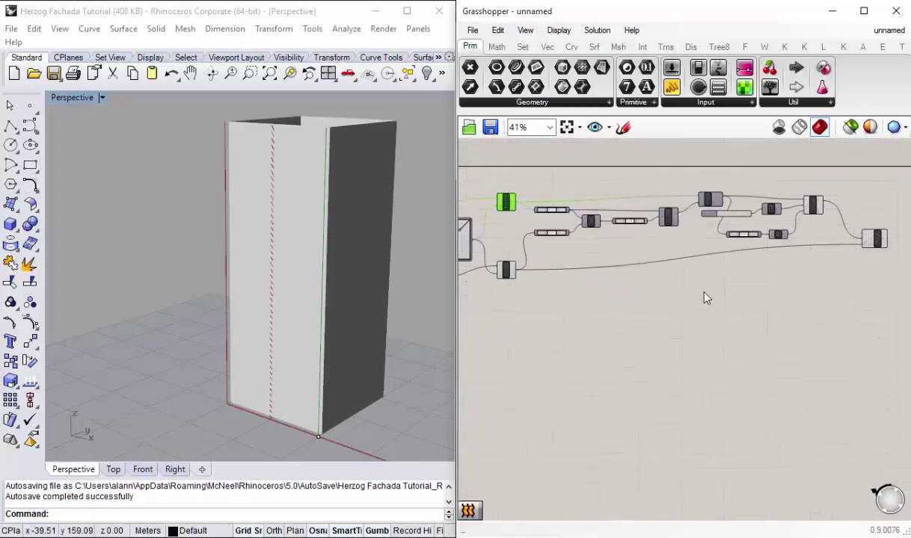
pyautogui.doubleClick(629, 11)
# Step: Connect the upper Shatter's segments to Merge's D1 input
pyautogui.scroll(1, 405, 225)
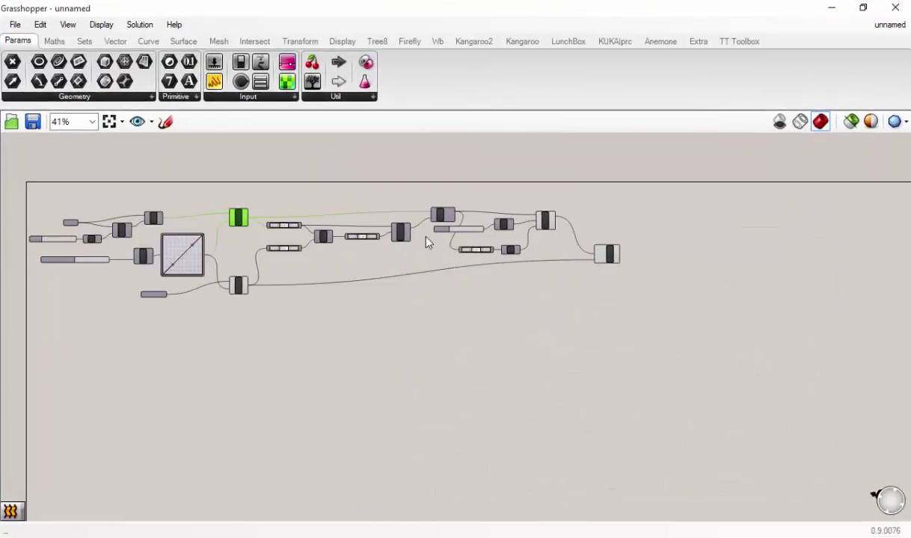
pyautogui.scroll(1, 382, 279)
pyautogui.scroll(1, 426, 262)
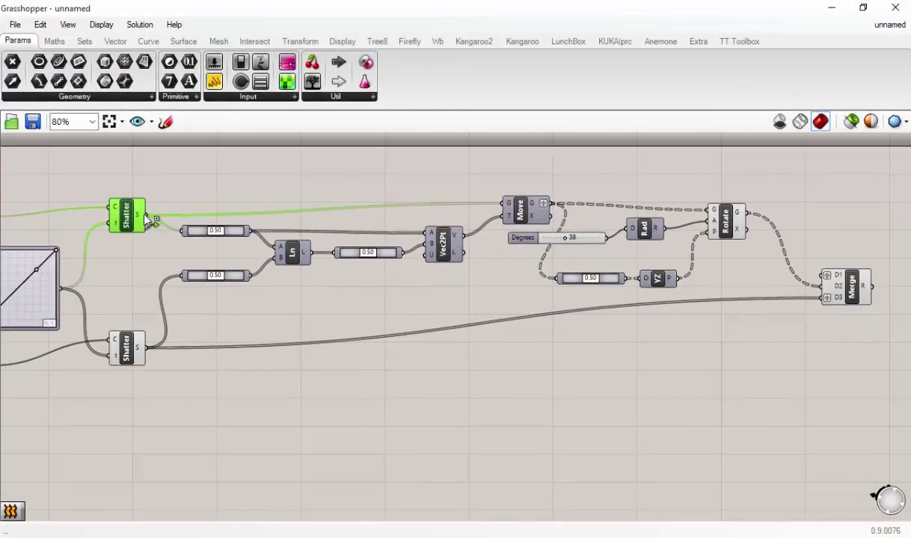
pyautogui.moveTo(146, 219); pyautogui.dragTo(228, 282)
pyautogui.moveTo(230, 285); pyautogui.dragTo(827, 276)
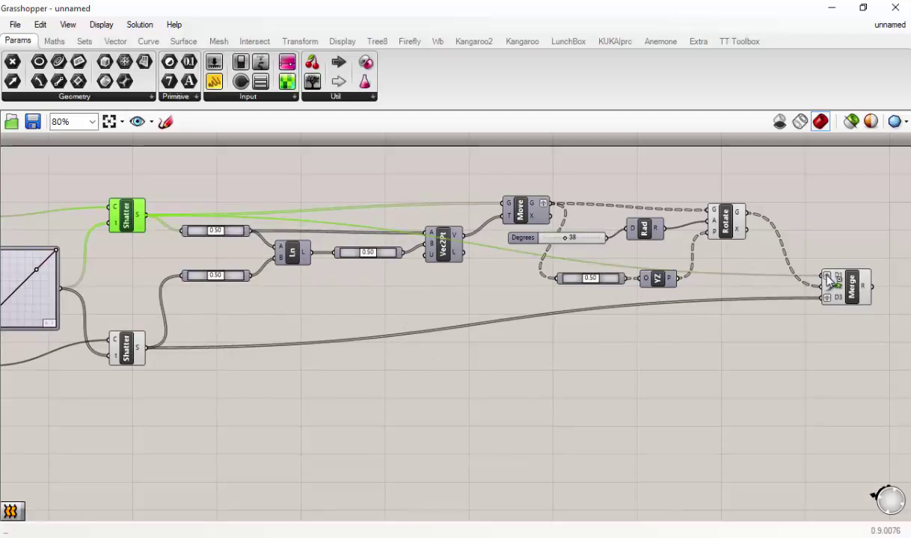
pyautogui.moveTo(834, 273); pyautogui.dragTo(744, 262, button='right')
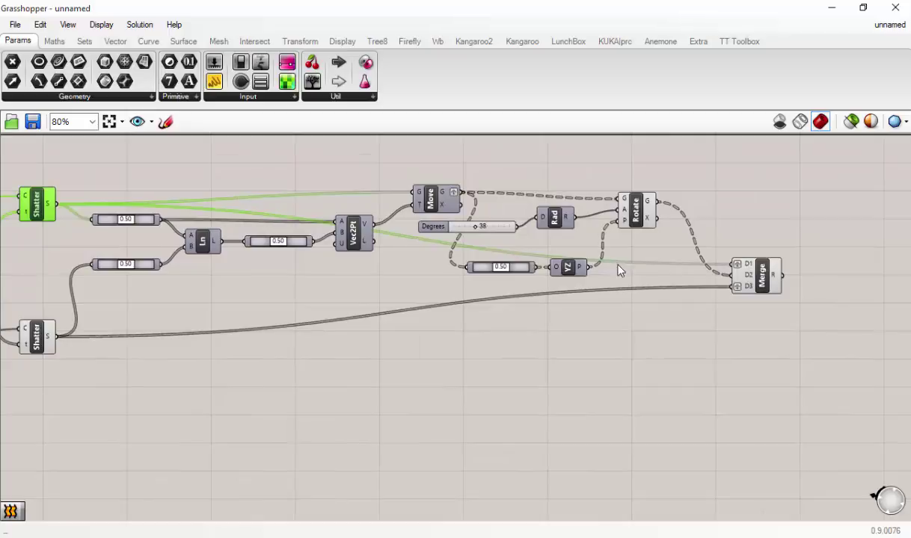
# Step: Nudge the Rotate component slightly and select both Shatter components
pyautogui.moveTo(618, 271); pyautogui.dragTo(667, 279, button='right')
pyautogui.click(685, 231)
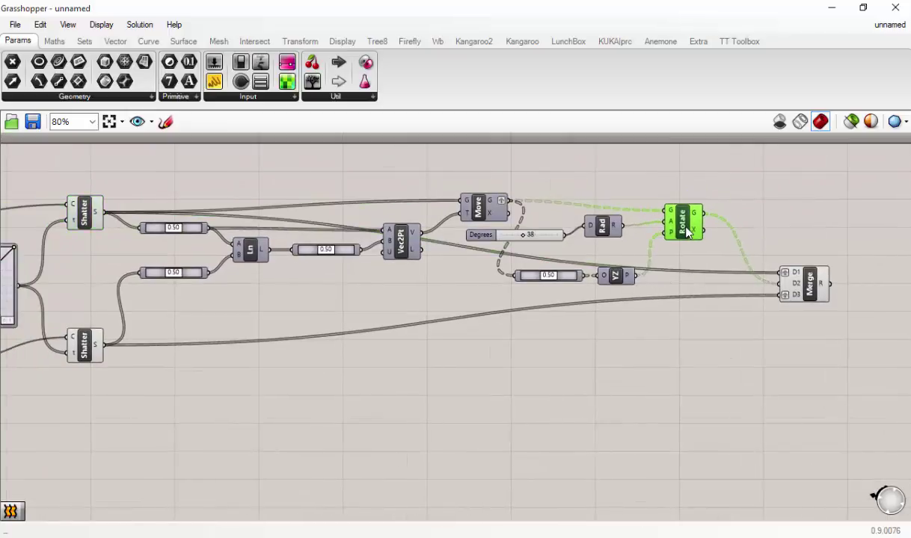
pyautogui.moveTo(686, 232); pyautogui.dragTo(685, 234)
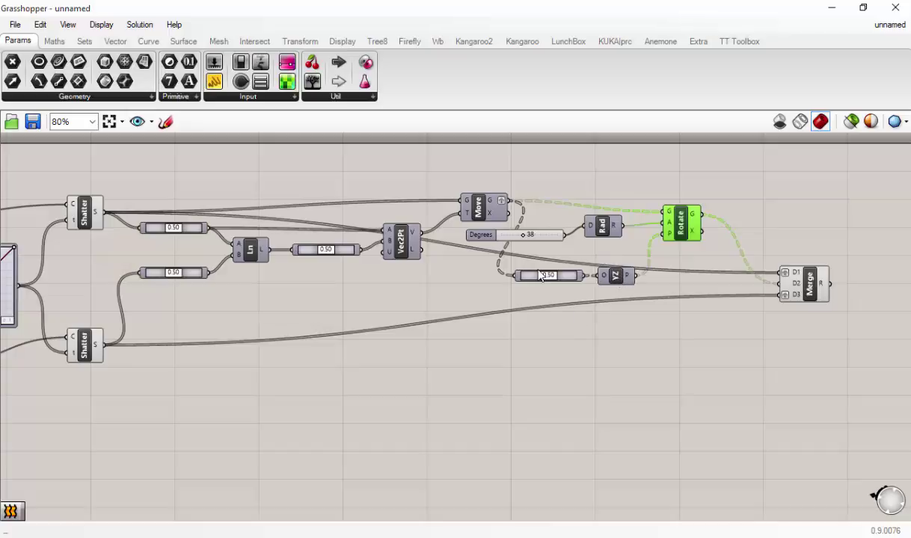
pyautogui.moveTo(539, 276); pyautogui.dragTo(525, 296, button='right')
pyautogui.moveTo(248, 395); pyautogui.dragTo(218, 172)
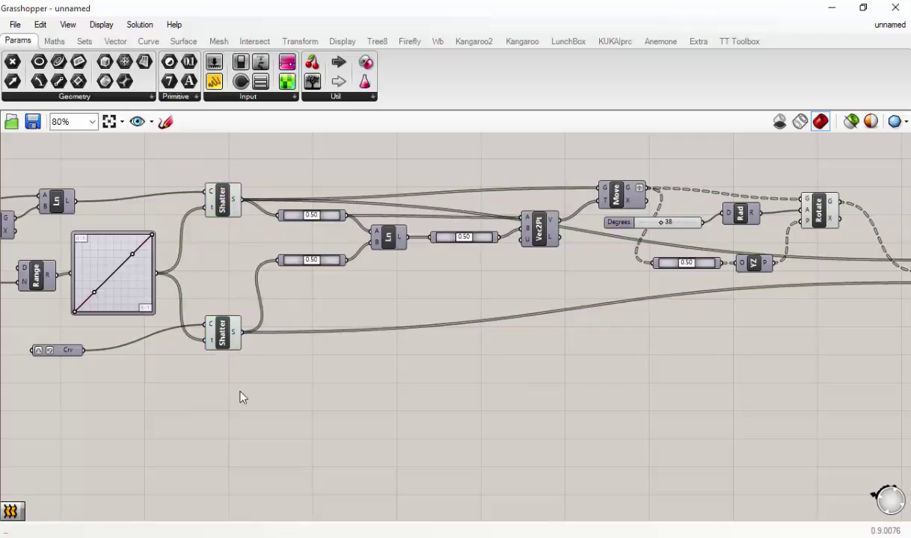
# Step: Select both Shatters with their 0.50 sliders, then dismiss the radial menu and selection
pyautogui.moveTo(289, 389); pyautogui.dragTo(221, 239)
pyautogui.middleClick(231, 247)
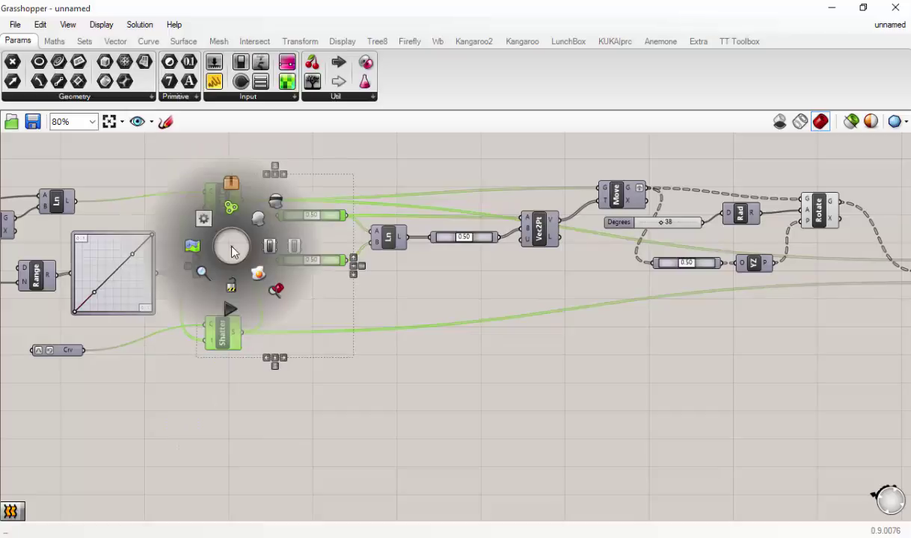
pyautogui.scroll(-2, 348, 199)
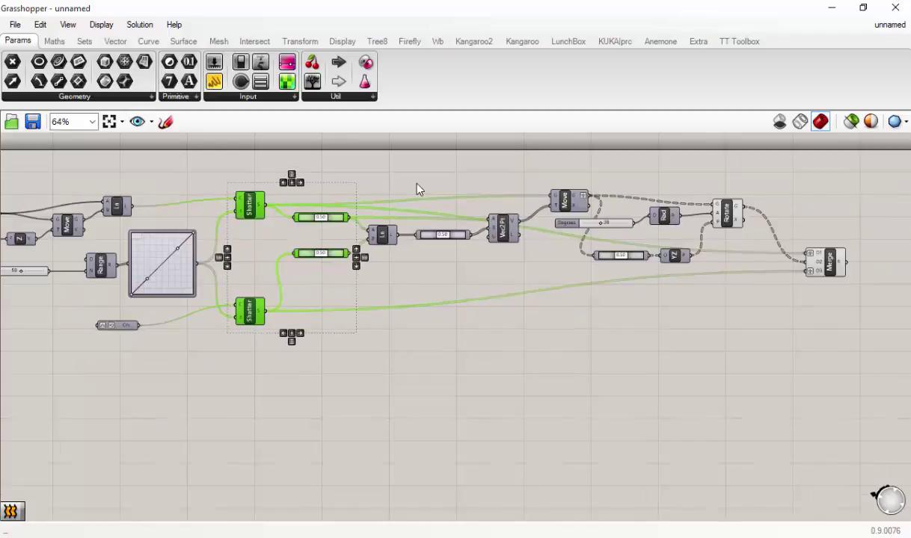
pyautogui.click(397, 174)
pyautogui.scroll(1, 490, 224)
# Step: Check Rotate's options without changes and restore Grasshopper to the right half beside Rhino
pyautogui.click(534, 225)
pyautogui.rightClick(532, 224)
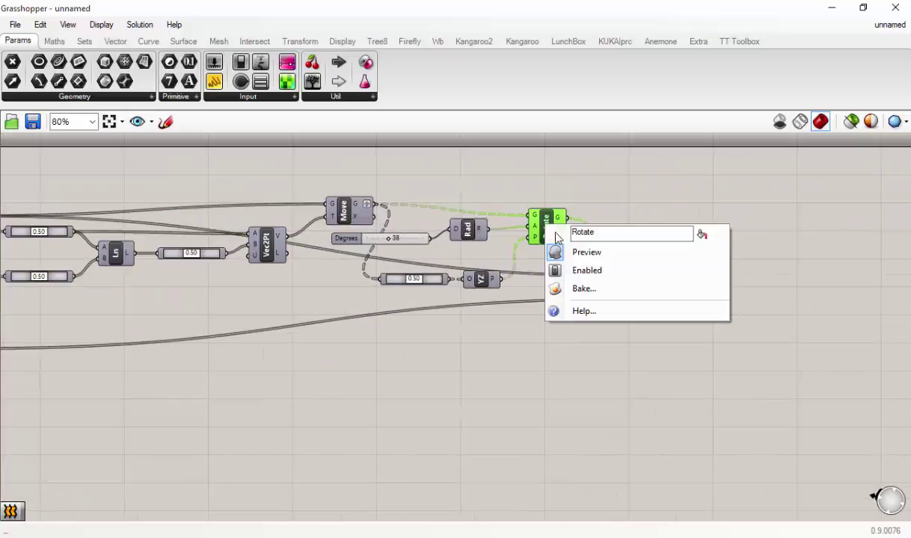
pyautogui.click(584, 260)
pyautogui.click(584, 260)
pyautogui.click(681, 278)
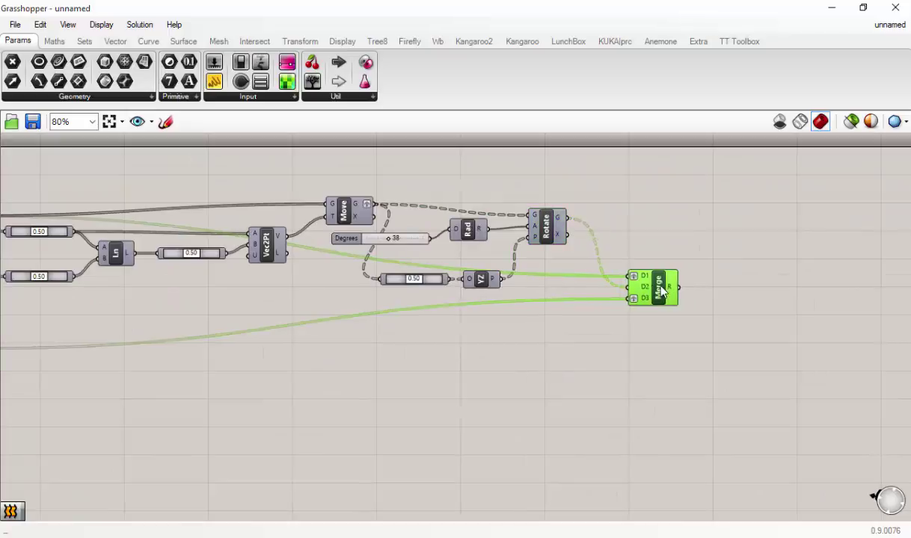
# Step: Shift the Merge component slightly left and clear the selection
pyautogui.scroll(3, 282, 247)
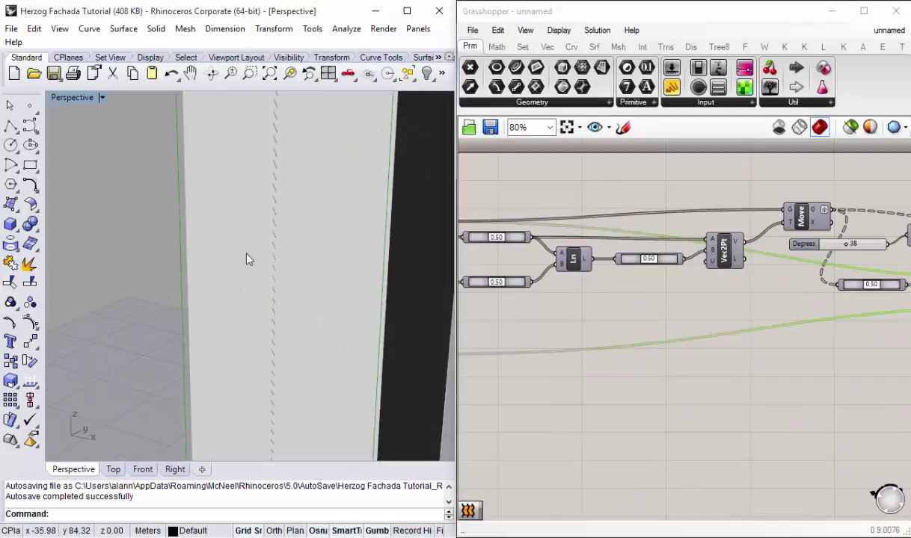
pyautogui.scroll(-3, 246, 258)
pyautogui.scroll(3, 234, 271)
pyautogui.scroll(1, 234, 225)
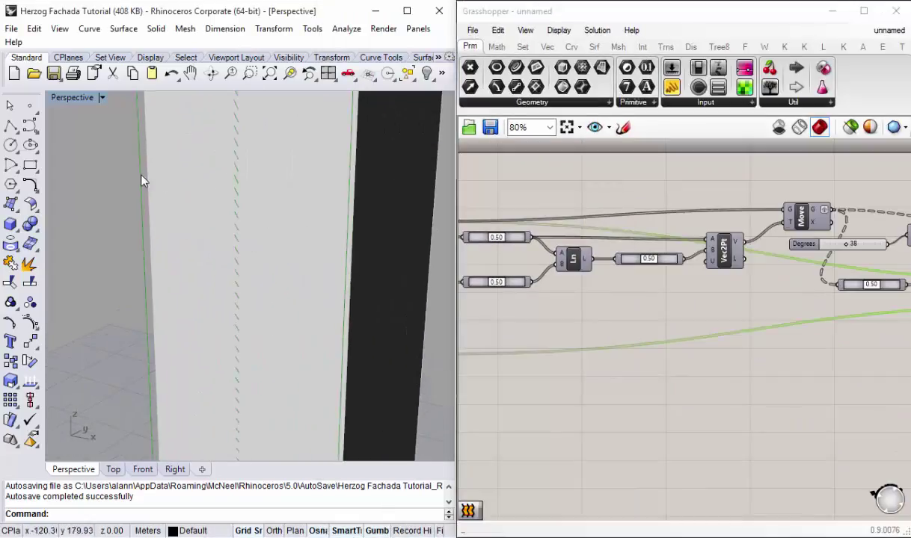
pyautogui.click(542, 370)
pyautogui.scroll(-4, 659, 382)
pyautogui.scroll(4, 718, 362)
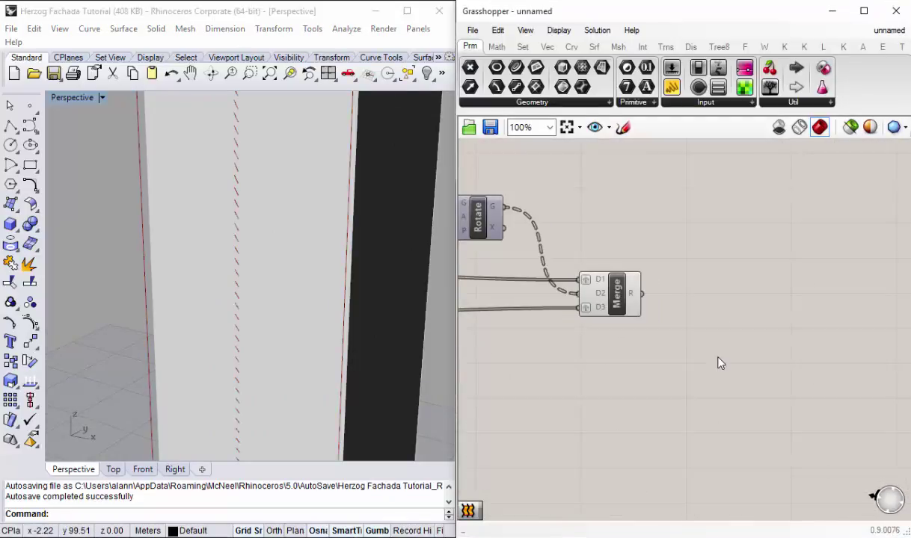
pyautogui.moveTo(611, 299); pyautogui.dragTo(591, 296)
pyautogui.click(714, 273)
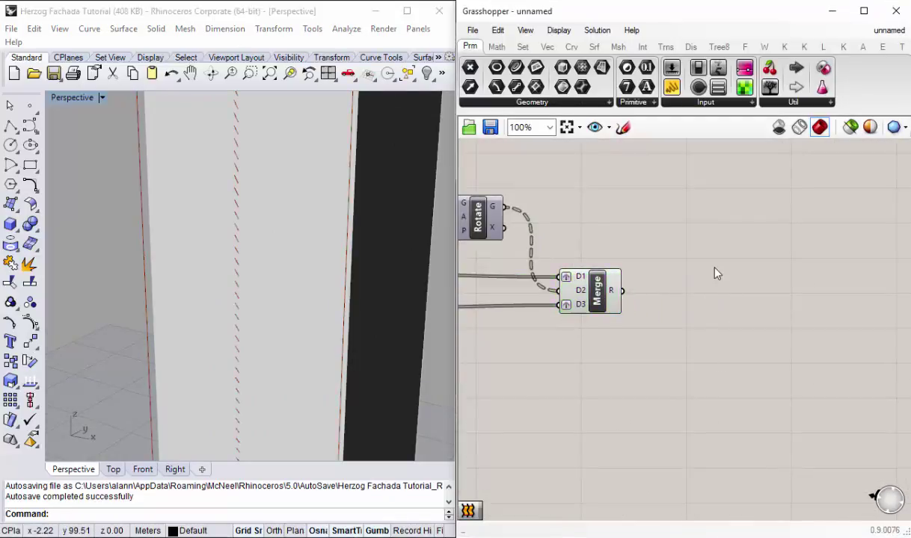
# Step: Place a Loft component beside Merge by searching 'loft'
pyautogui.doubleClick(705, 289)
pyautogui.write('loft')
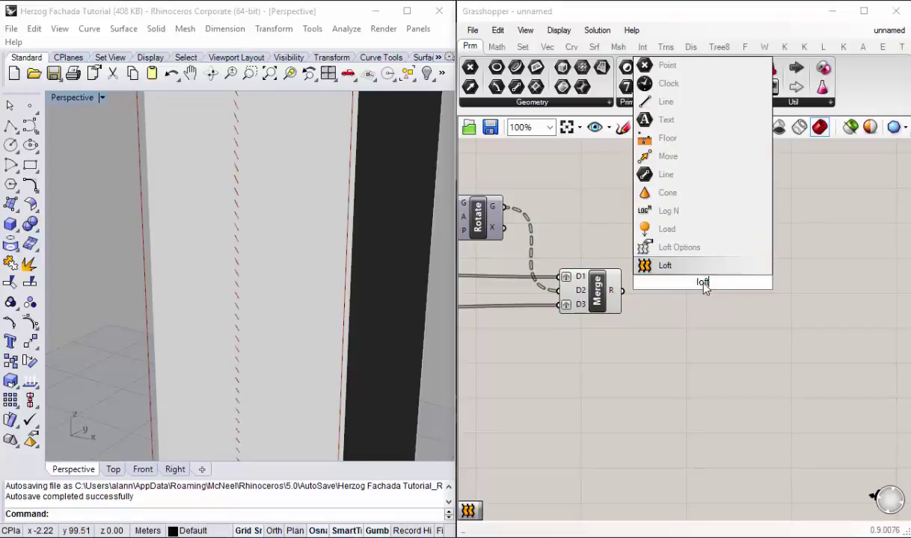
pyautogui.press('Return')
pyautogui.scroll(1, 635, 303)
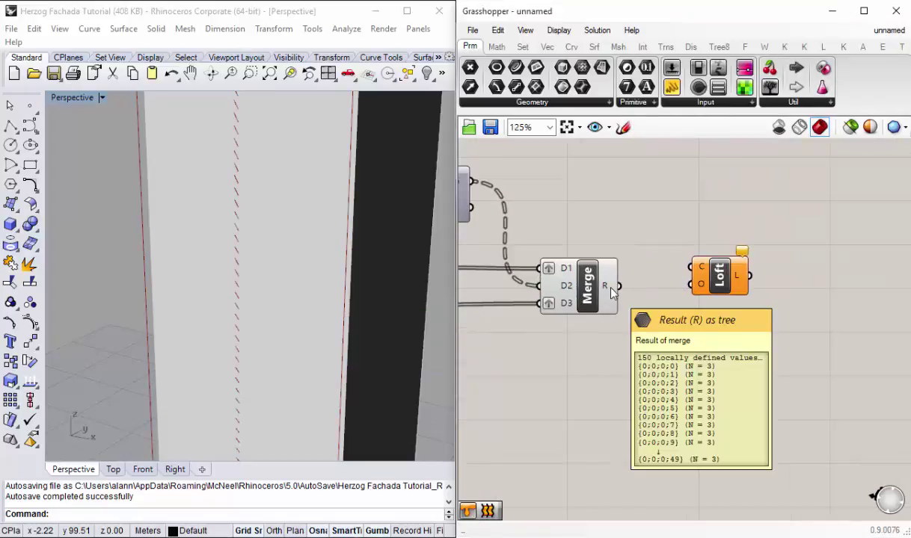
# Step: Wire Merge's result into Loft's curves input, lofting 50 louvre strips across the tower facade
pyautogui.moveTo(618, 286); pyautogui.dragTo(700, 267)
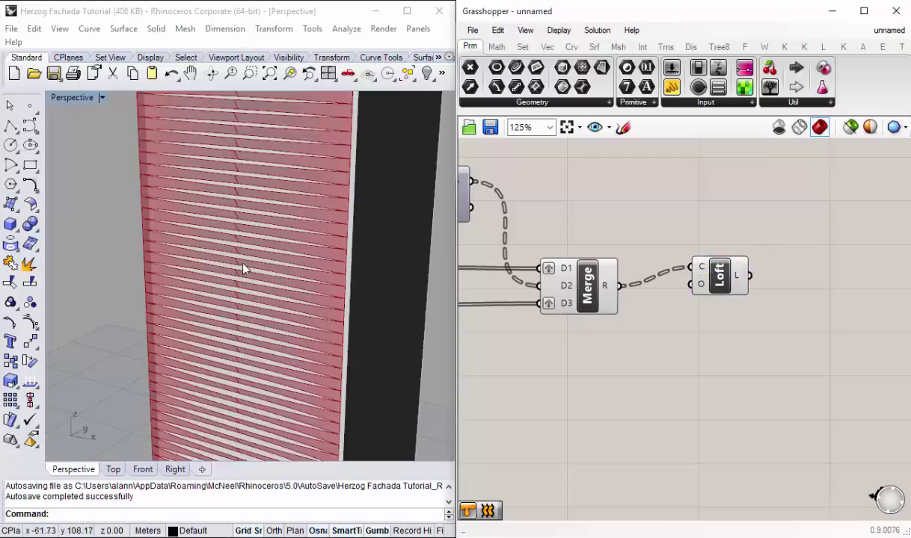
pyautogui.scroll(-5, 246, 254)
pyautogui.scroll(5, 240, 362)
pyautogui.scroll(-4, 225, 344)
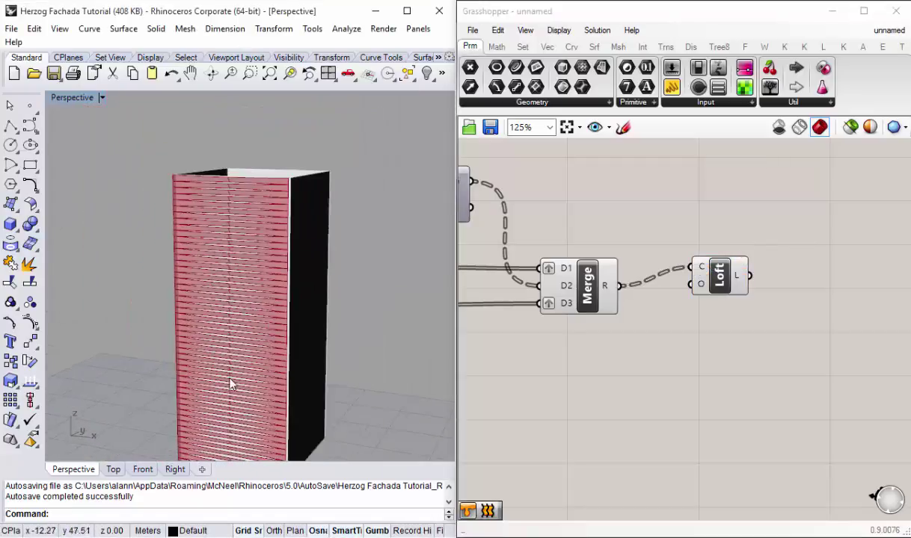
pyautogui.scroll(4, 226, 336)
pyautogui.scroll(-4, 228, 314)
pyautogui.scroll(2, 236, 343)
pyautogui.scroll(4, 243, 376)
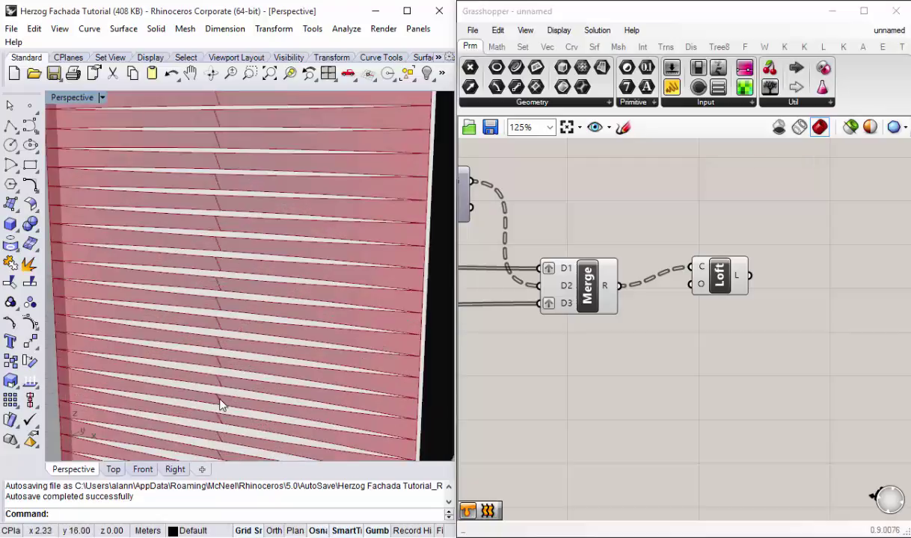
pyautogui.scroll(-2, 219, 396)
pyautogui.scroll(3, 220, 393)
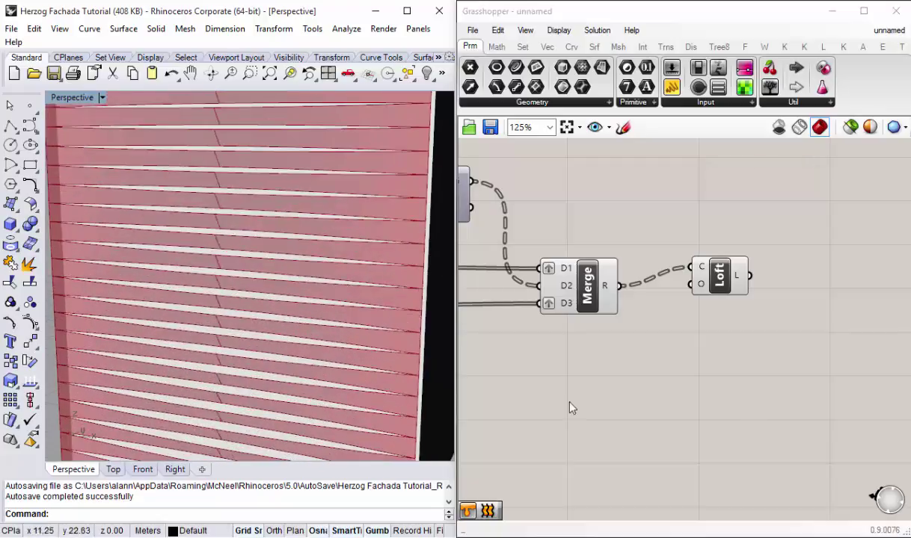
pyautogui.click(577, 297)
# Step: Dismiss the Merge component's menu and pan the canvas to the rotation controls
pyautogui.rightClick(550, 272)
pyautogui.click(636, 351)
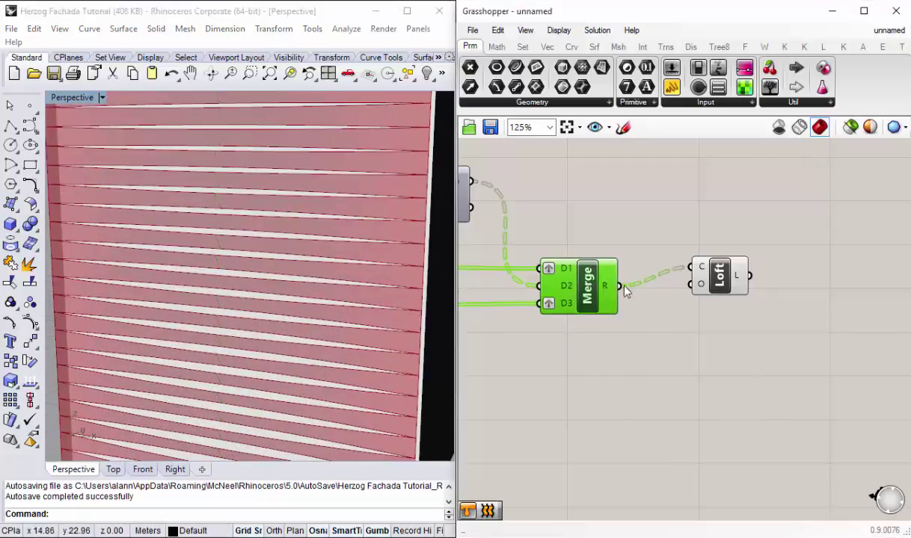
pyautogui.moveTo(624, 292); pyautogui.dragTo(687, 274, button='right')
pyautogui.scroll(-5, 599, 286)
pyautogui.scroll(4, 604, 239)
pyautogui.scroll(1, 578, 267)
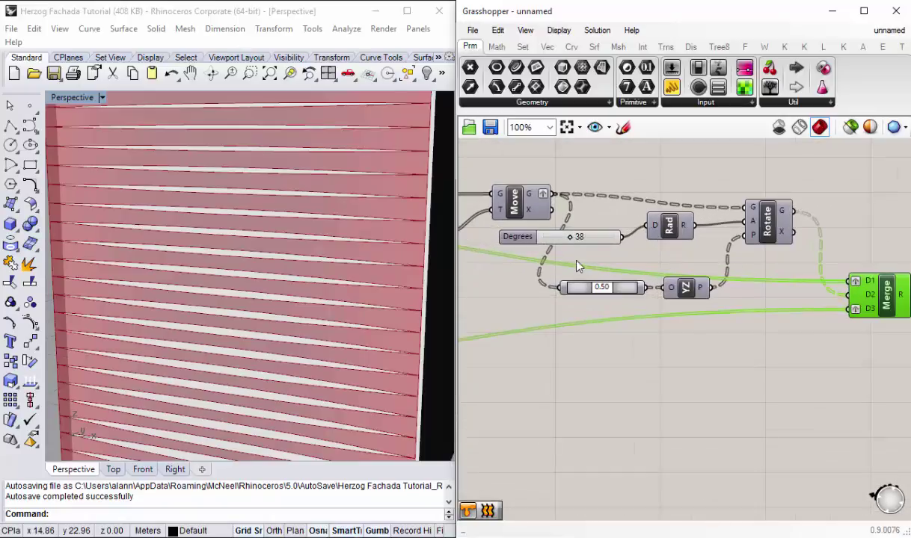
pyautogui.scroll(1, 577, 266)
pyautogui.scroll(1, 578, 267)
pyautogui.scroll(-2, 291, 260)
pyautogui.scroll(-2, 261, 310)
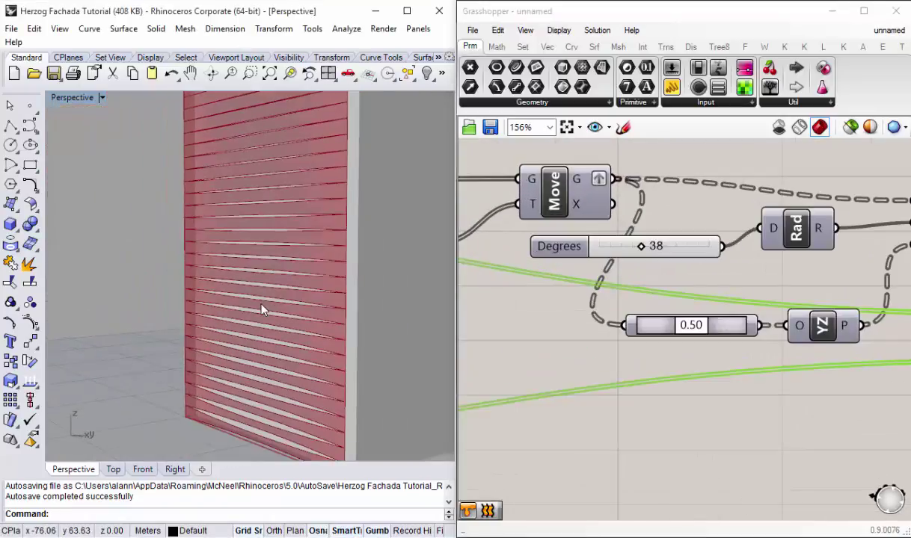
pyautogui.scroll(3, 261, 310)
pyautogui.scroll(2, 644, 251)
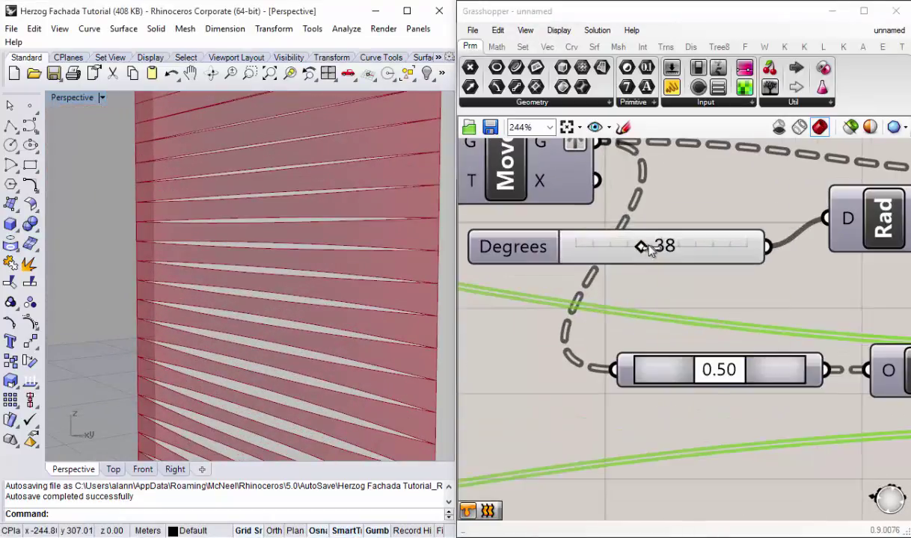
pyautogui.scroll(1, 645, 251)
# Step: Drag the Degrees slider from 38 to 52 to increase the louvre rotation
pyautogui.moveTo(643, 248)
pyautogui.mouseDown()
pyautogui.moveTo(752, 247)
pyautogui.moveTo(643, 247)
pyautogui.moveTo(691, 246)
pyautogui.moveTo(671, 246)
pyautogui.moveTo(635, 376)
pyautogui.mouseUp()
pyautogui.scroll(-4, 672, 254)
pyautogui.scroll(-2, 695, 273)
pyautogui.scroll(2, 695, 273)
pyautogui.scroll(-3, 627, 349)
# Step: Move the Degrees slider into open space below, lined up with the other inputs
pyautogui.moveTo(627, 349); pyautogui.dragTo(757, 291, button='right')
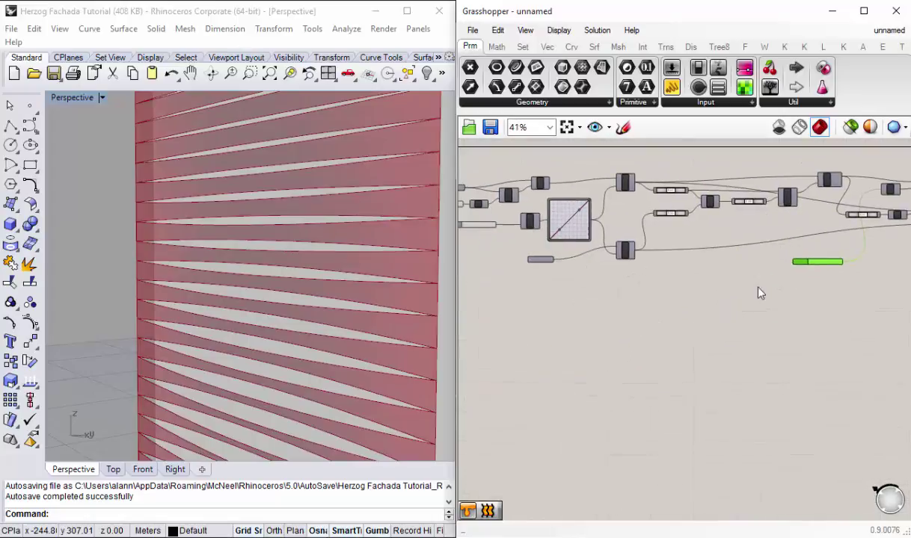
pyautogui.scroll(-1, 787, 271)
pyautogui.scroll(1, 788, 273)
pyautogui.moveTo(789, 273); pyautogui.dragTo(516, 301)
pyautogui.scroll(2, 517, 301)
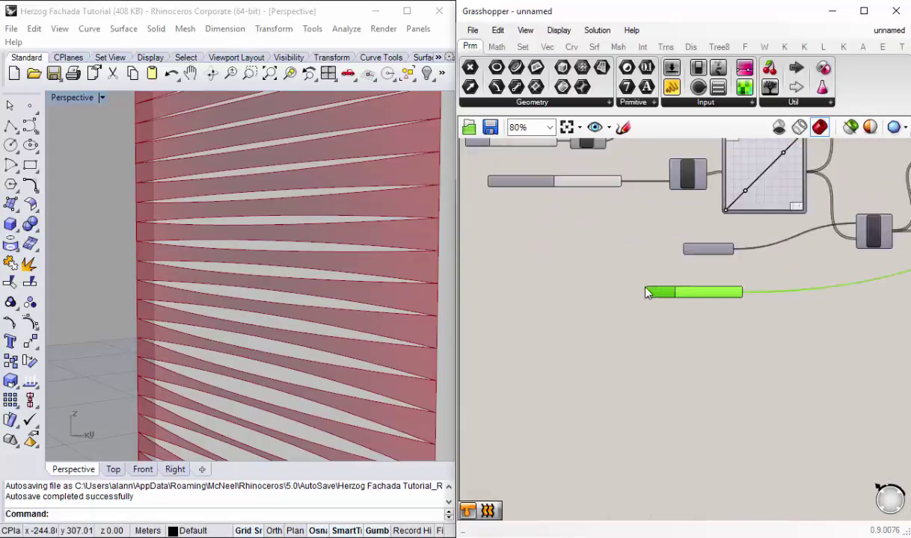
pyautogui.scroll(1, 613, 272)
pyautogui.moveTo(687, 299); pyautogui.dragTo(528, 325)
pyautogui.moveTo(718, 325); pyautogui.dragTo(805, 362, button='right')
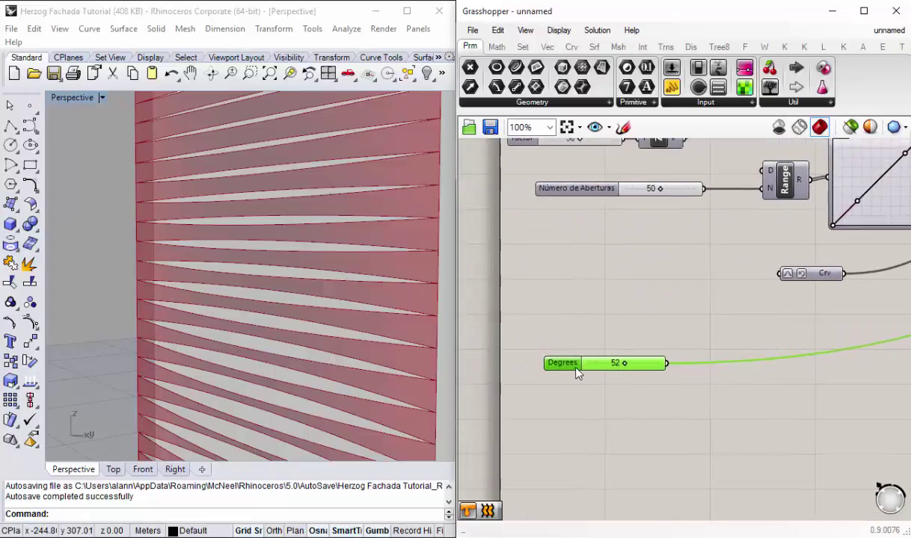
pyautogui.moveTo(574, 365); pyautogui.dragTo(566, 346)
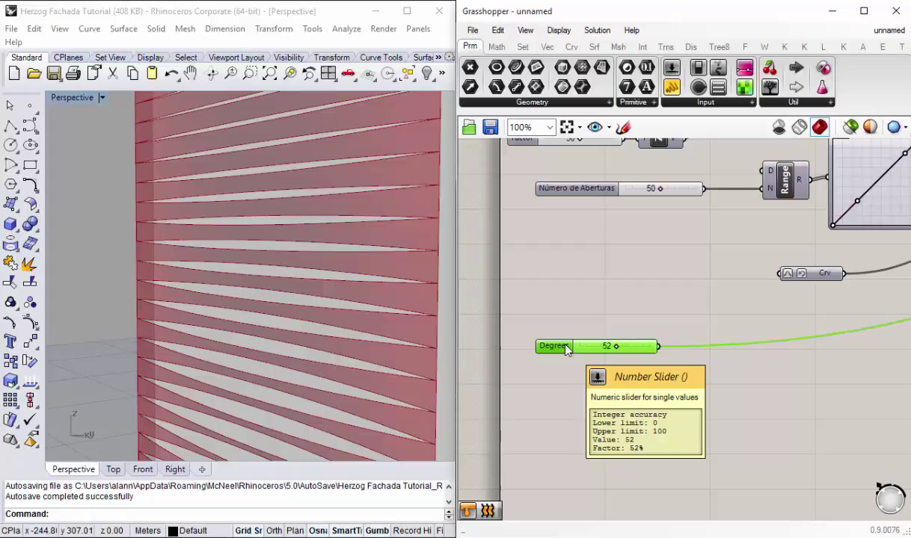
# Step: Rename the slider 'Ángulo de Rotación de Paneles' and move it lower on the canvas
pyautogui.rightClick(559, 347)
pyautogui.write('Ángul')
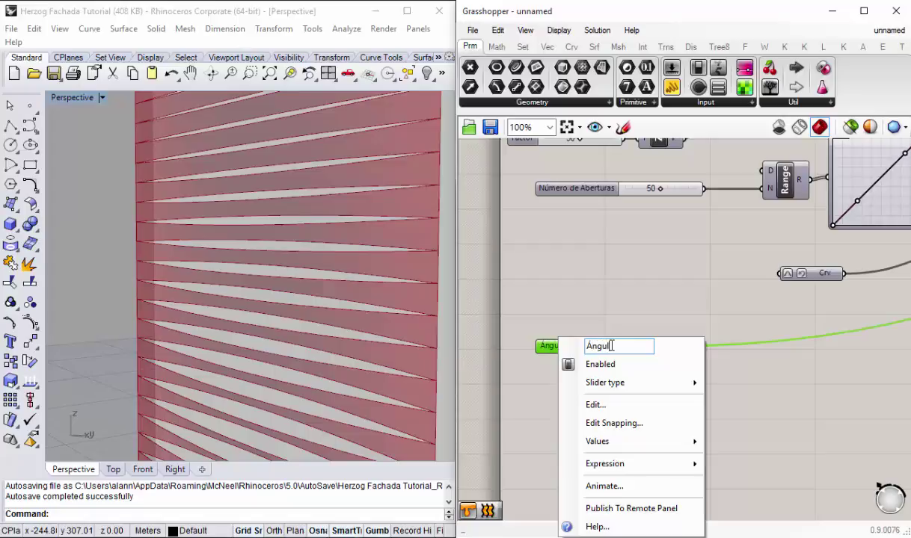
pyautogui.write('o de Rotaci')
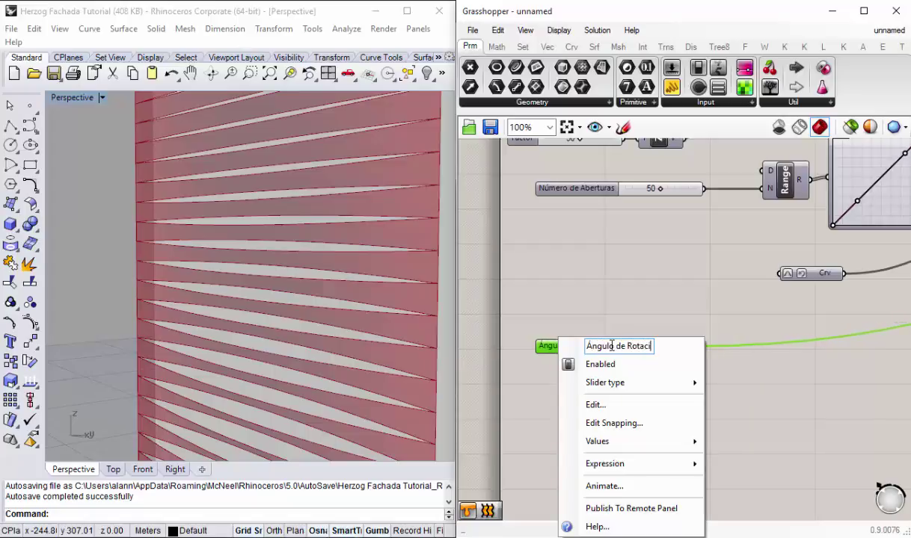
pyautogui.write('ón de Pane')
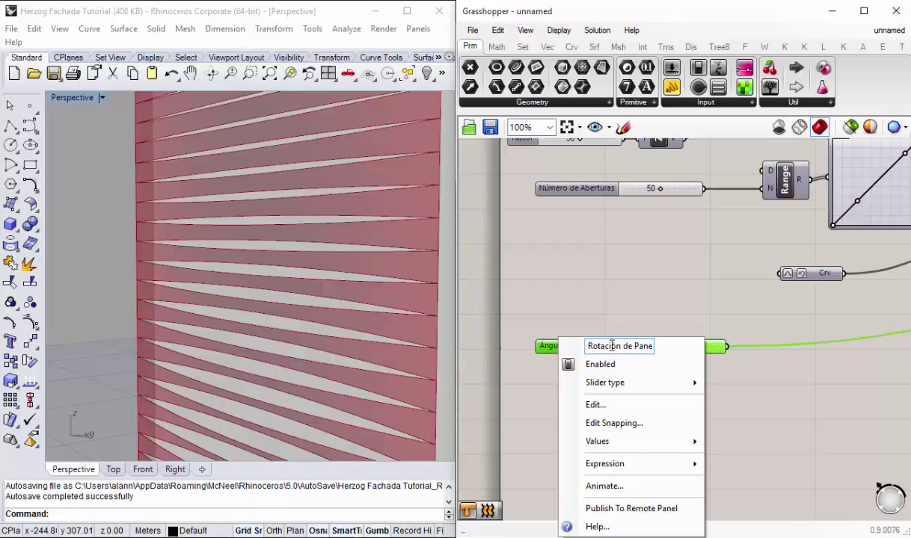
pyautogui.write('les')
pyautogui.press('Return')
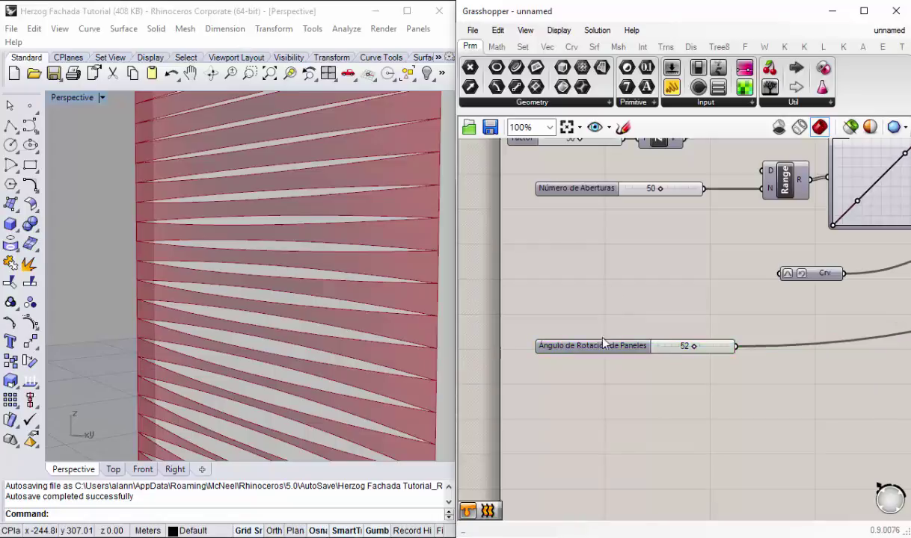
pyautogui.moveTo(579, 346); pyautogui.dragTo(579, 392)
pyautogui.scroll(-2, 638, 345)
pyautogui.scroll(1, 638, 346)
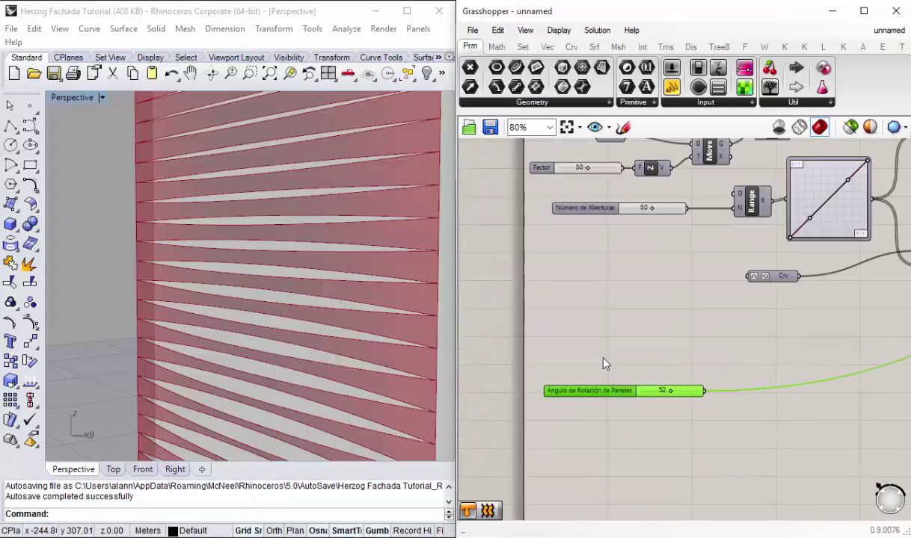
# Step: Place the graph mapper just above the renamed rotation slider
pyautogui.click(604, 362)
pyautogui.click(818, 208)
pyautogui.moveTo(818, 207)
pyautogui.mouseDown()
pyautogui.moveTo(545, 342)
pyautogui.moveTo(589, 333)
pyautogui.moveTo(577, 338)
pyautogui.mouseUp()
pyautogui.scroll(1, 576, 361)
pyautogui.moveTo(587, 357); pyautogui.dragTo(619, 308, button='right')
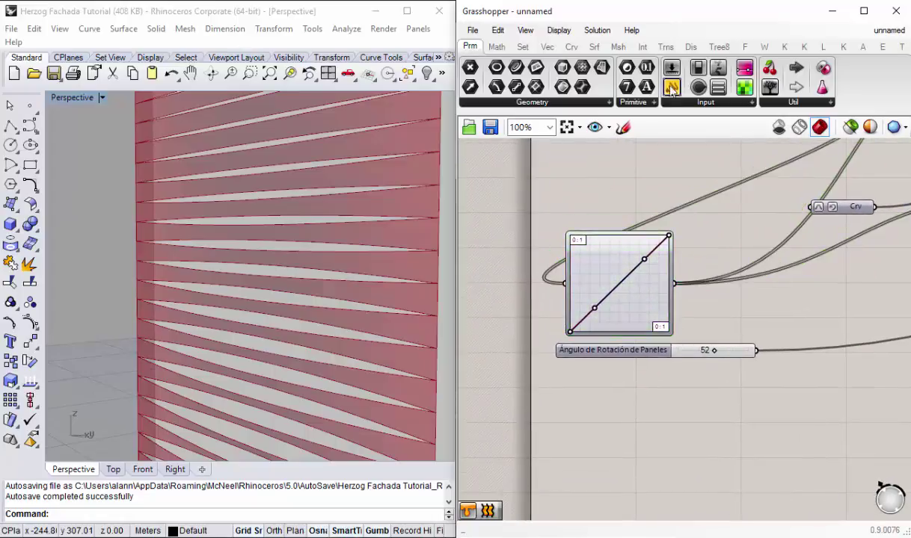
# Step: Add a panel above the graph mapper reading 'Controla la distribución de las aperturas en el sistema de Fachada.'
pyautogui.moveTo(672, 87)
pyautogui.mouseDown()
pyautogui.moveTo(639, 189)
pyautogui.moveTo(626, 196)
pyautogui.mouseUp()
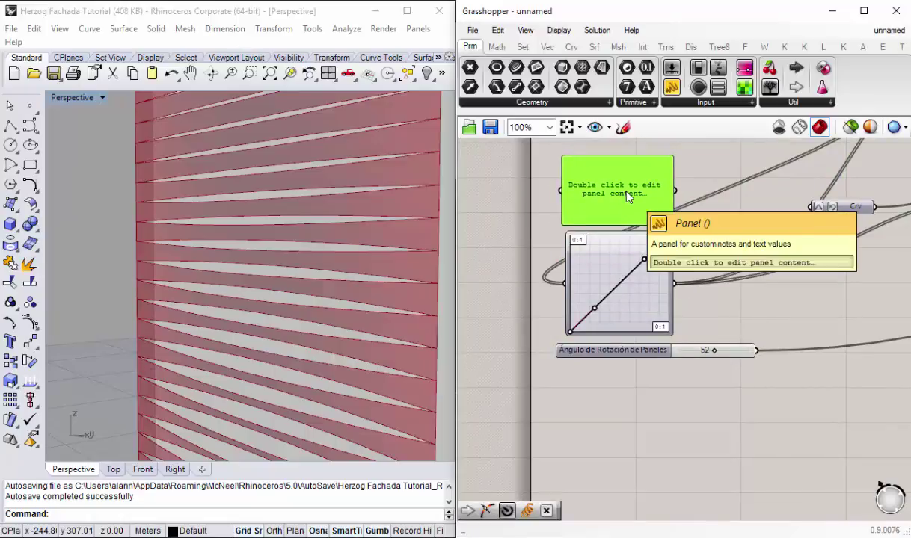
pyautogui.doubleClick(626, 196)
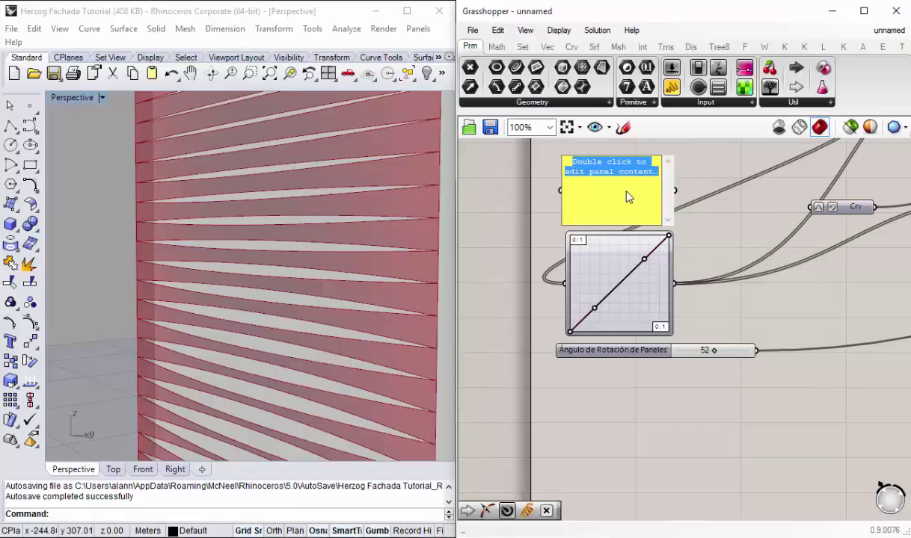
pyautogui.write('Controla l')
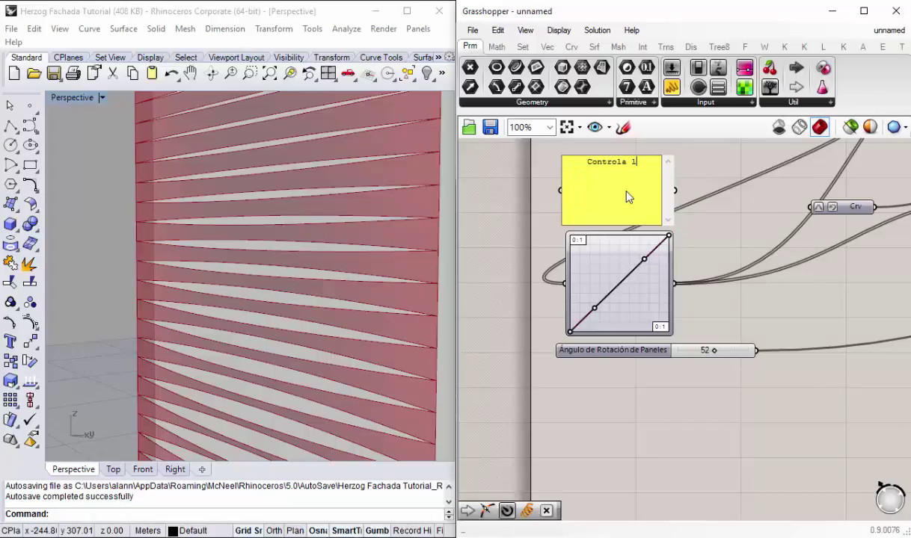
pyautogui.write('a distribuc')
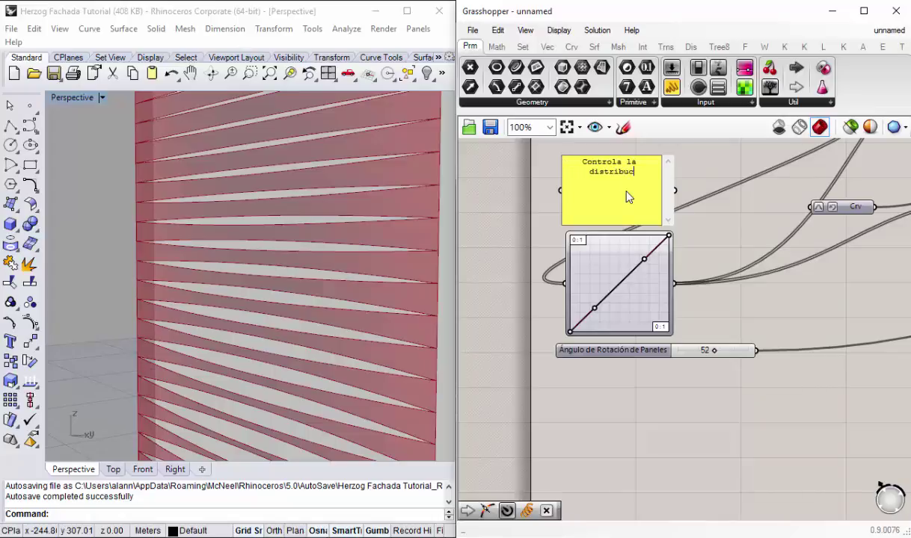
pyautogui.write('ión de las ')
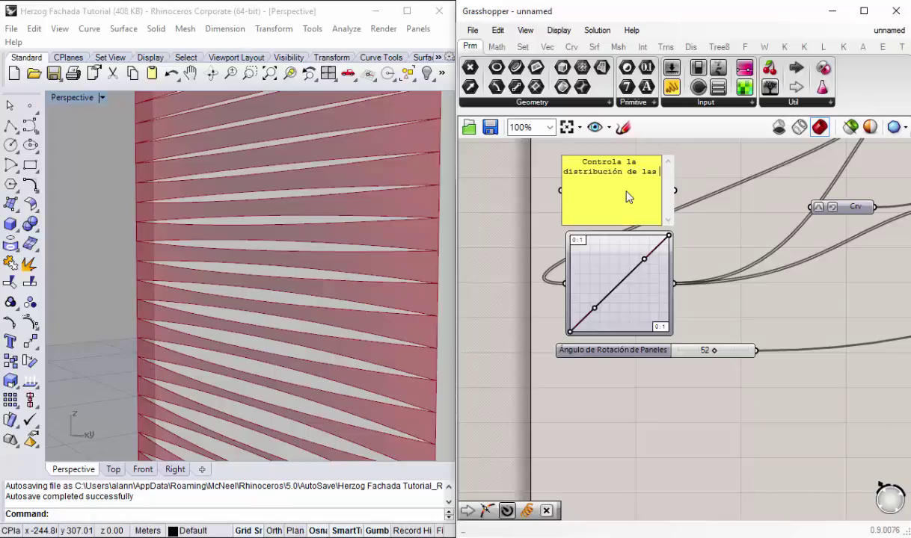
pyautogui.write('aperturas ')
pyautogui.write('en el sistema de ')
pyautogui.write('Fa')
pyautogui.press('BackSpace')
pyautogui.press('BackSpace')
pyautogui.press('BackSpace')
pyautogui.write('hada.')
# Step: Shorten the note to fit its text and select it with the graph mapper and slider
pyautogui.click(734, 156)
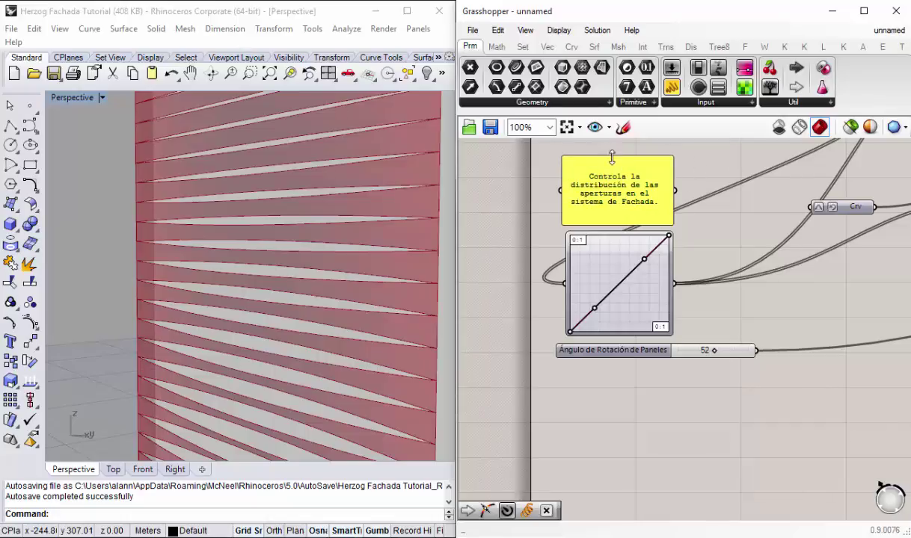
pyautogui.moveTo(611, 158); pyautogui.dragTo(612, 189)
pyautogui.scroll(-1, 591, 247)
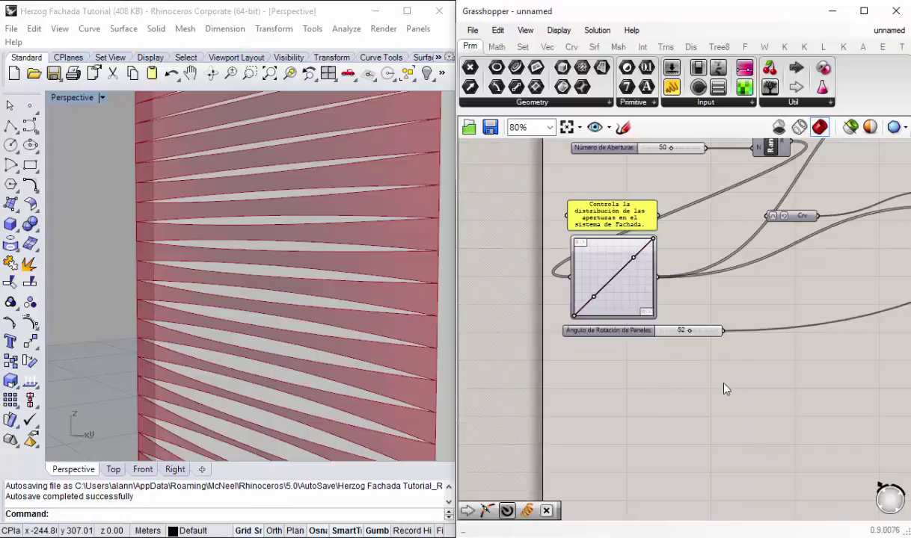
pyautogui.moveTo(723, 388); pyautogui.dragTo(480, 170)
# Step: Group the note, graph mapper and rotation slider and shift the group down-right
pyautogui.rightClick(656, 244)
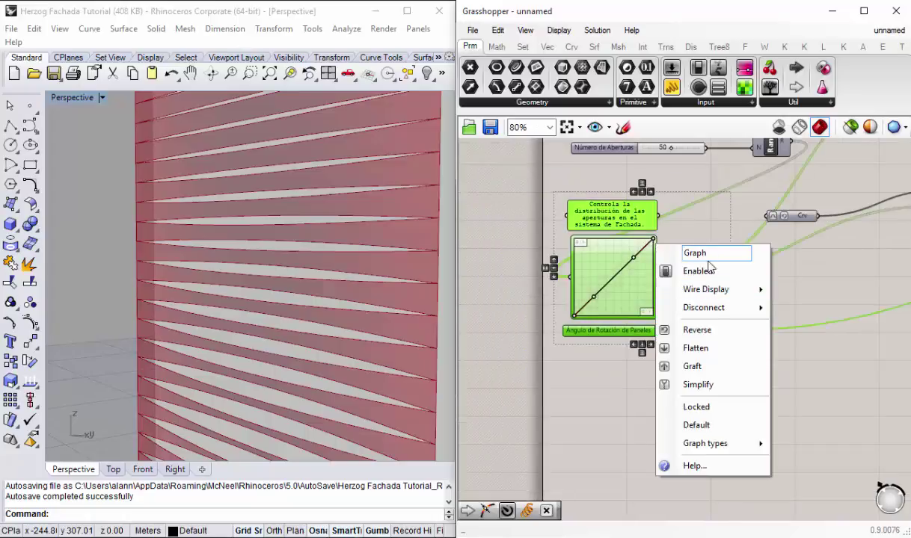
pyautogui.click(649, 279)
pyautogui.rightClick(682, 247)
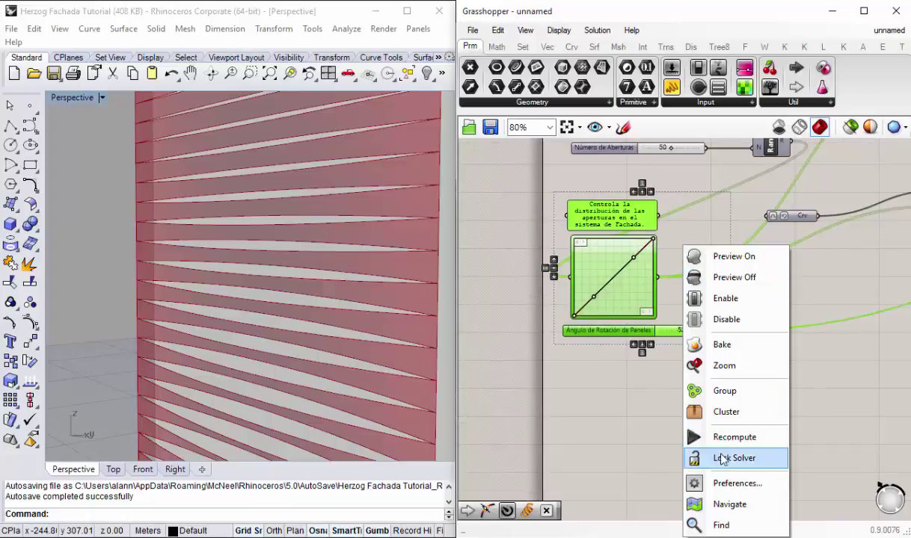
pyautogui.click(724, 391)
pyautogui.moveTo(668, 246); pyautogui.dragTo(680, 290)
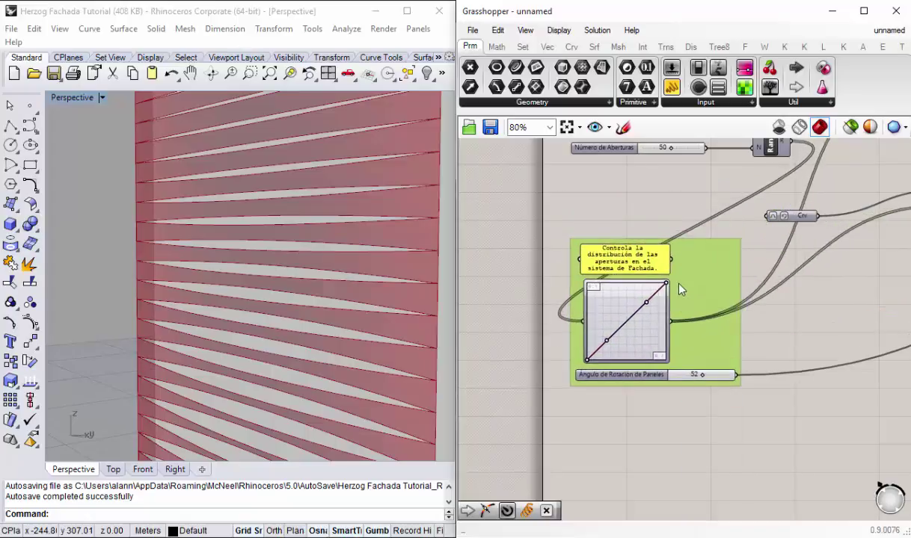
pyautogui.click(639, 209)
pyautogui.scroll(1, 673, 328)
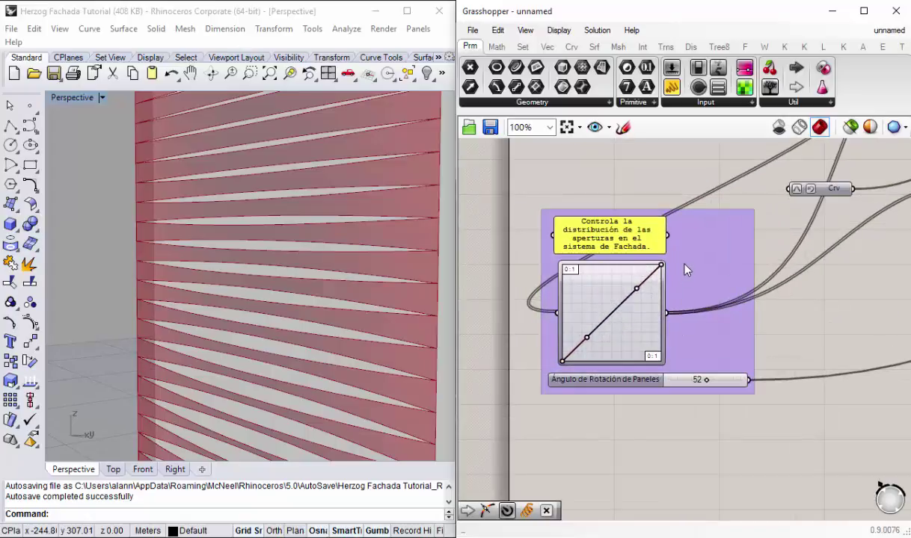
# Step: Name the new group 'Control de Fachada'
pyautogui.rightClick(684, 265)
pyautogui.write('Con')
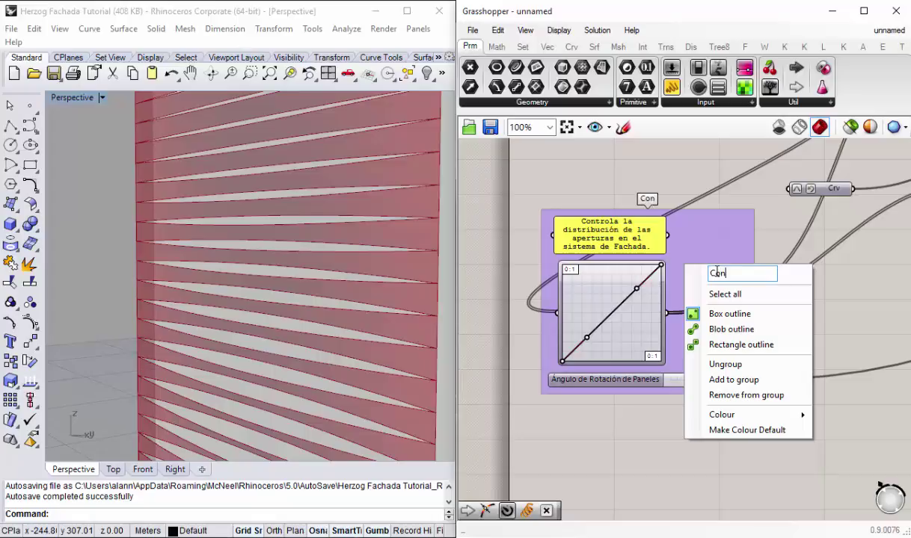
pyautogui.write('trol de Fa')
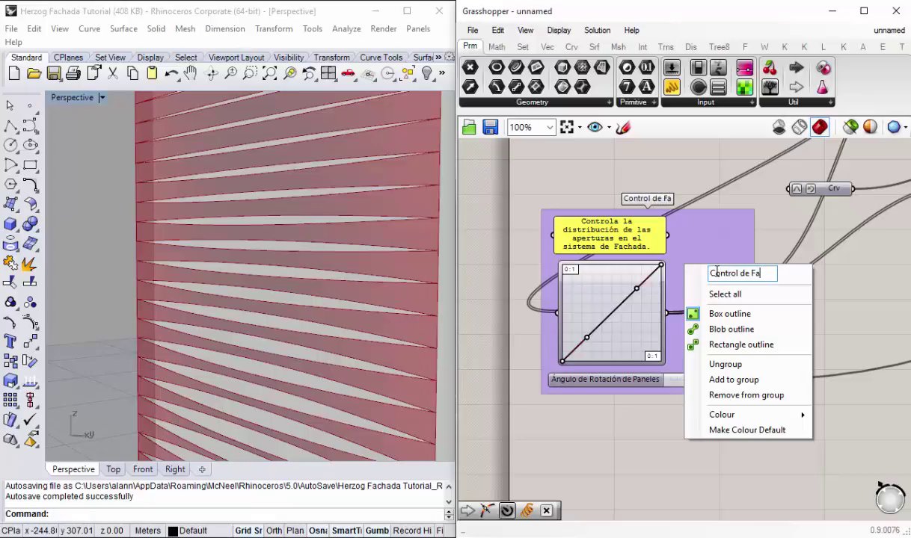
pyautogui.write('chada')
pyautogui.press('Return')
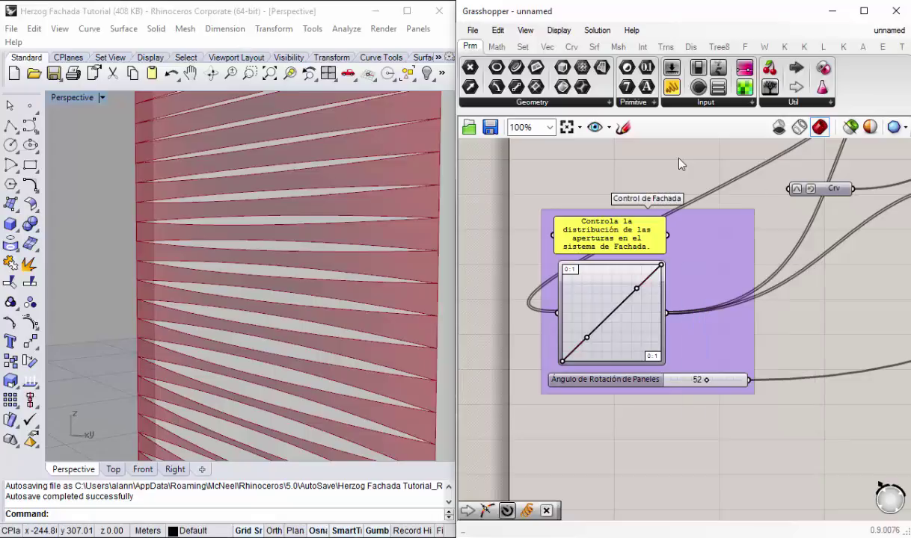
pyautogui.scroll(-3, 604, 312)
pyautogui.scroll(2, 631, 281)
pyautogui.scroll(1, 625, 303)
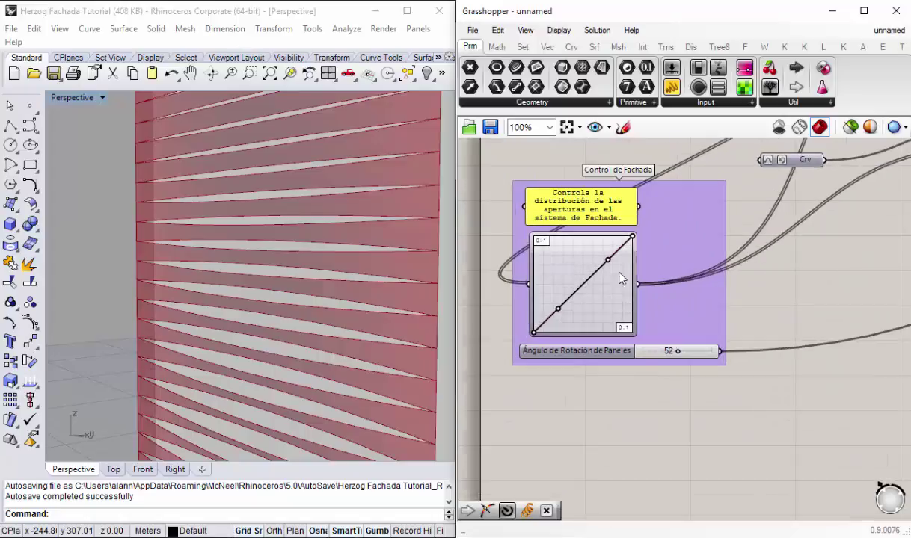
pyautogui.scroll(-3, 627, 259)
pyautogui.scroll(-3, 198, 258)
pyautogui.scroll(-3, 225, 284)
# Step: Orbit the Rhino view to inspect the louvred facade, then open the graph mapper's context menu
pyautogui.scroll(2, 245, 312)
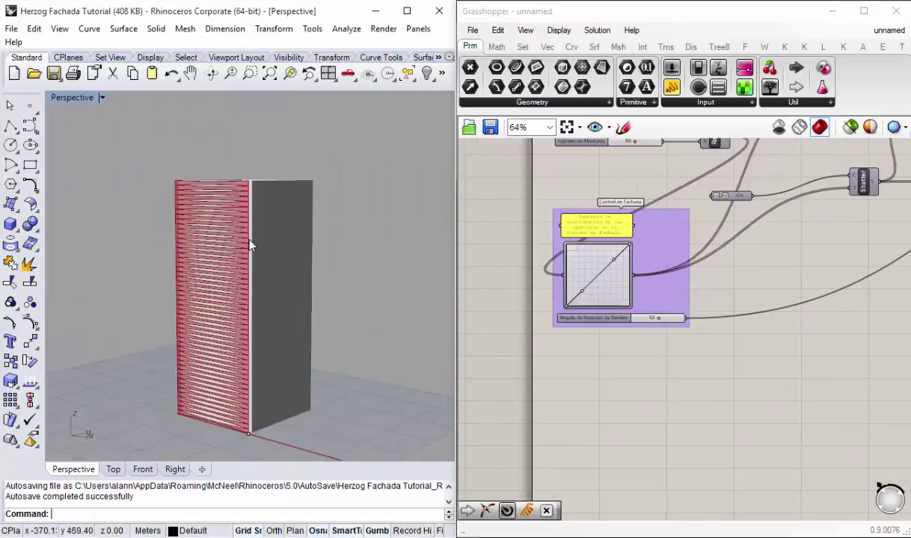
pyautogui.keyDown('shift'); pyautogui.moveTo(251, 254); pyautogui.dragTo(251, 307, button='right'); pyautogui.keyUp('shift')
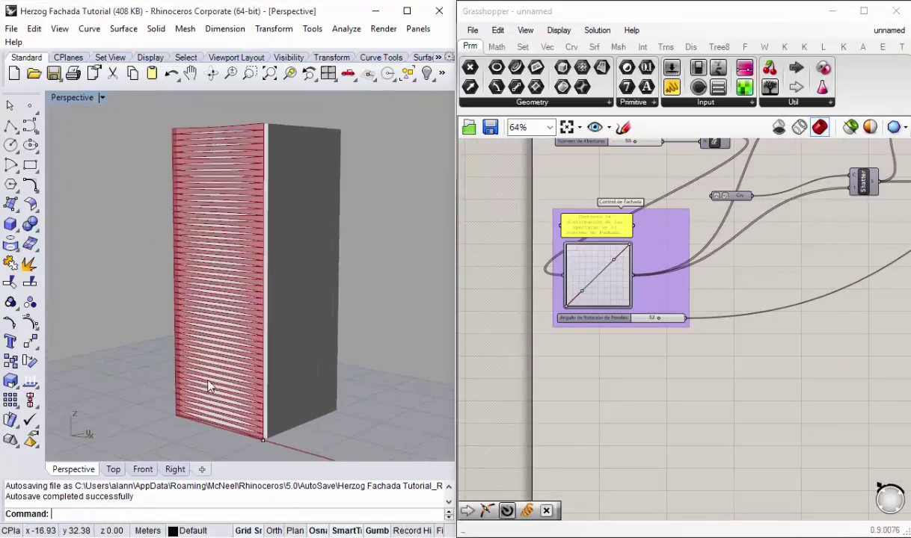
pyautogui.moveTo(209, 382); pyautogui.dragTo(274, 339, button='right')
pyautogui.scroll(2, 213, 347)
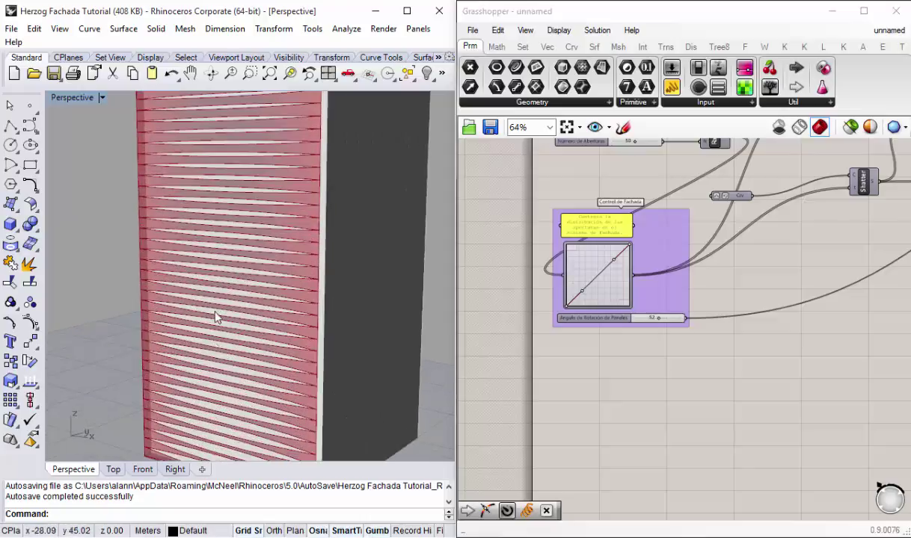
pyautogui.scroll(-1, 217, 317)
pyautogui.scroll(2, 600, 296)
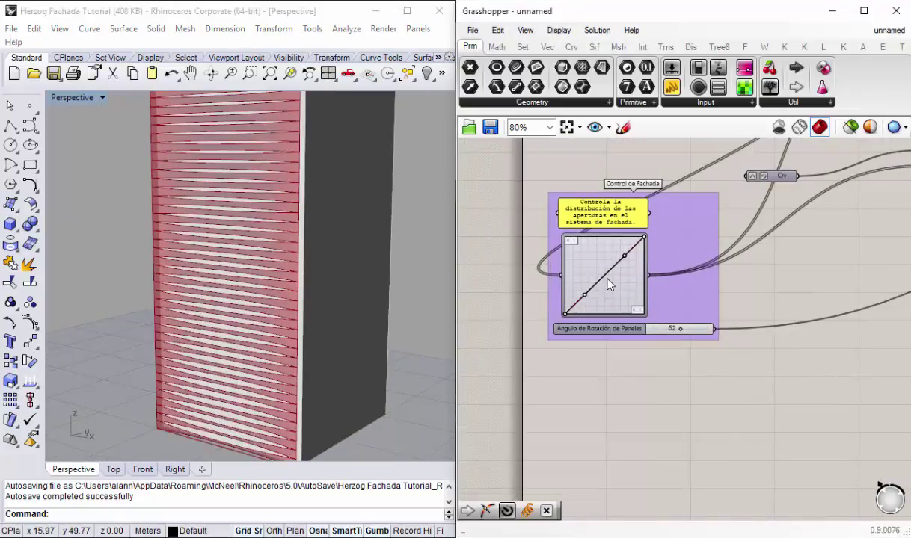
pyautogui.scroll(1, 606, 276)
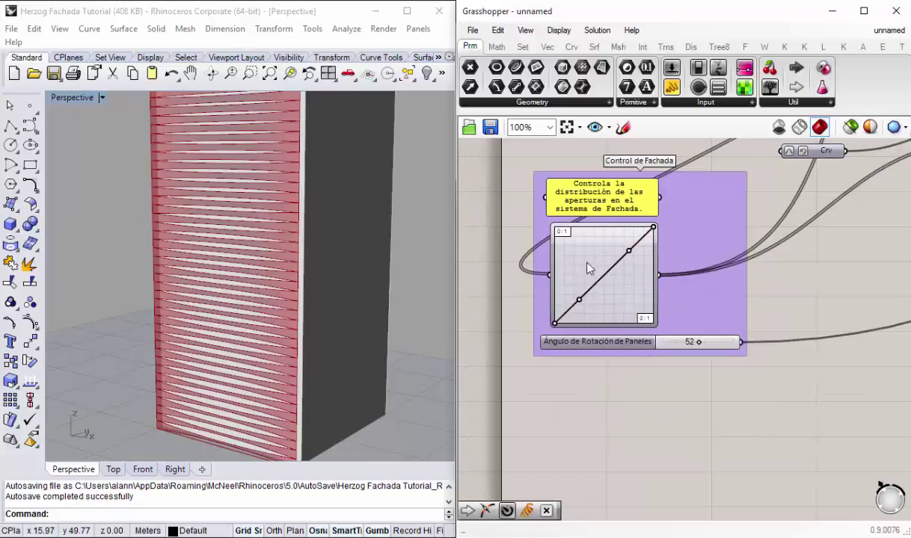
pyautogui.rightClick(593, 267)
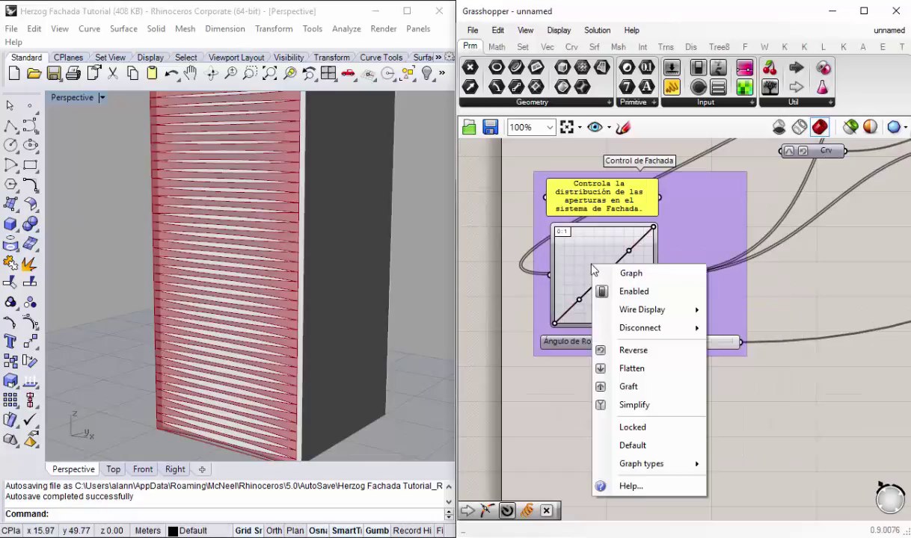
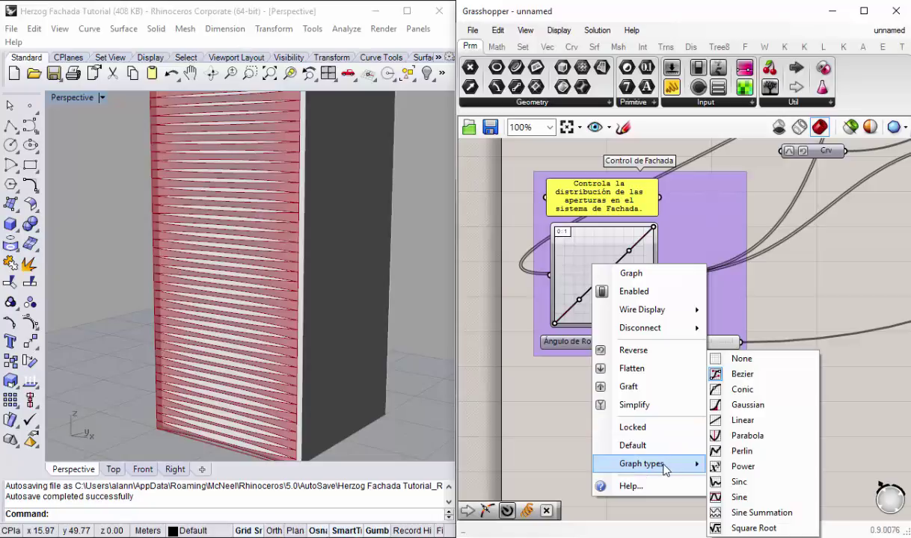
# Step: Switch the facade control Graph Mapper from linear to a Sine graph
pyautogui.click(747, 421)
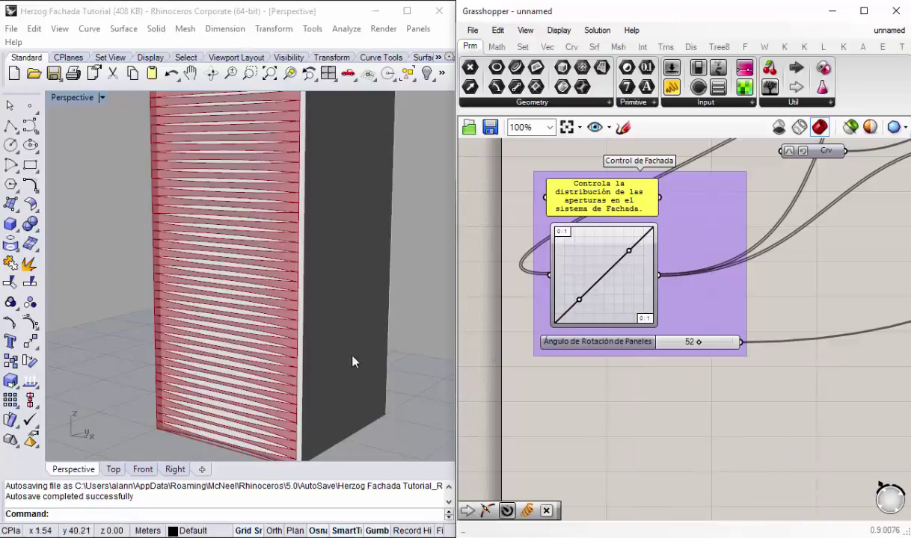
pyautogui.moveTo(578, 299)
pyautogui.mouseDown()
pyautogui.moveTo(568, 282)
pyautogui.moveTo(574, 294)
pyautogui.mouseUp()
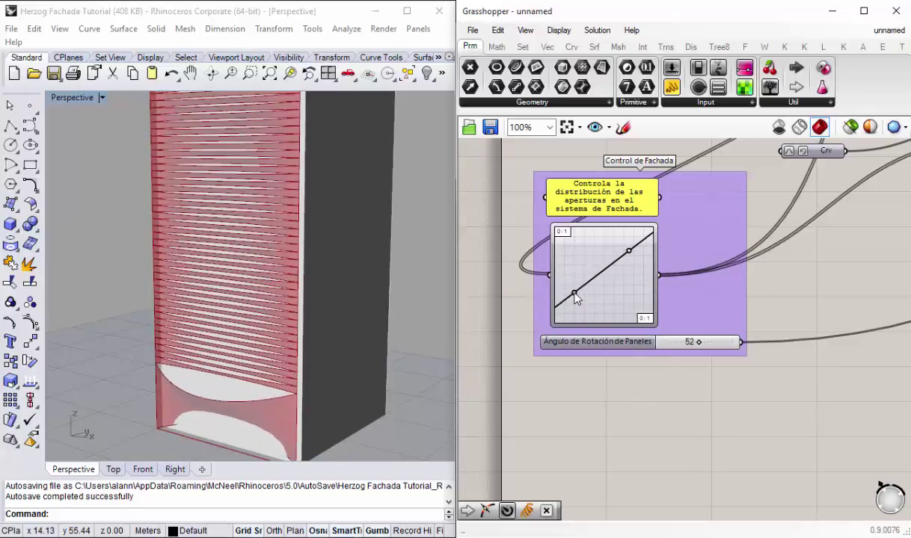
pyautogui.scroll(-3, 213, 282)
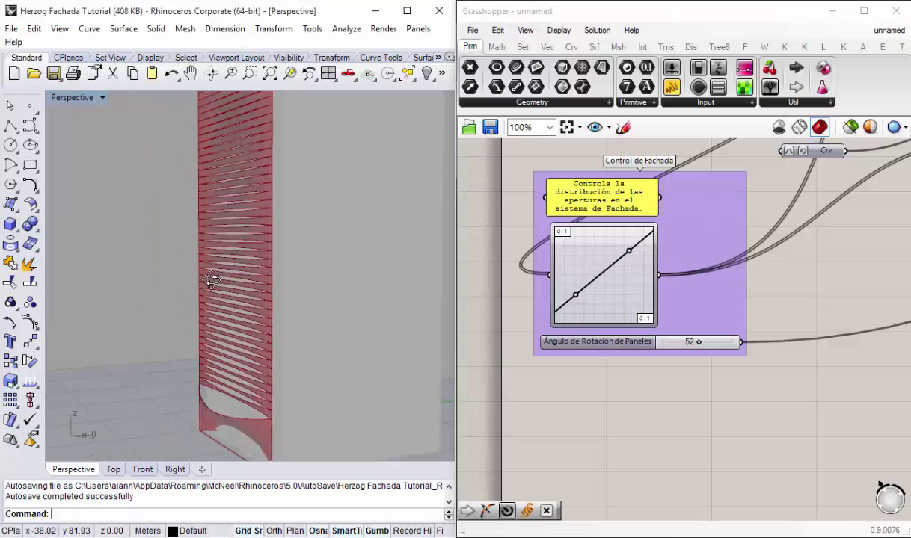
pyautogui.scroll(2, 260, 299)
pyautogui.scroll(2, 252, 209)
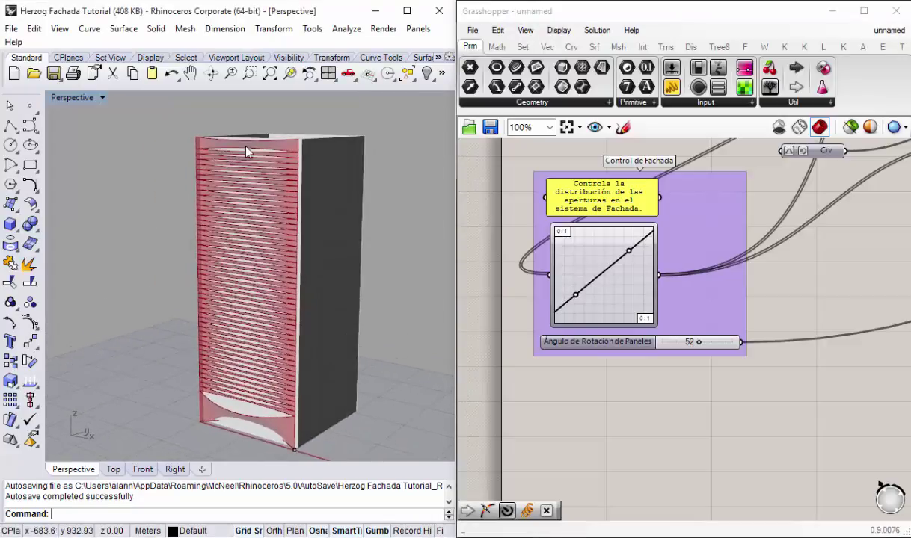
pyautogui.scroll(3, 249, 152)
pyautogui.scroll(-3, 249, 151)
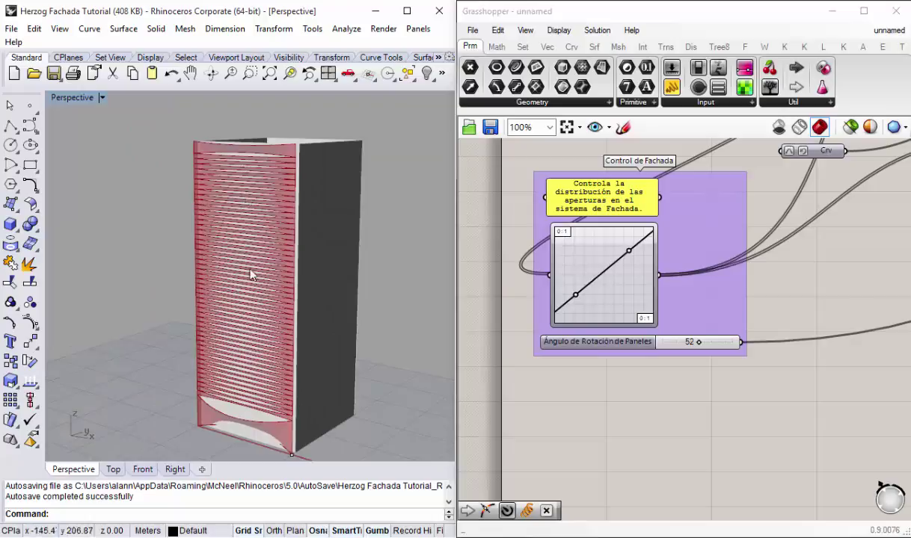
pyautogui.rightClick(592, 254)
pyautogui.moveTo(642, 452)
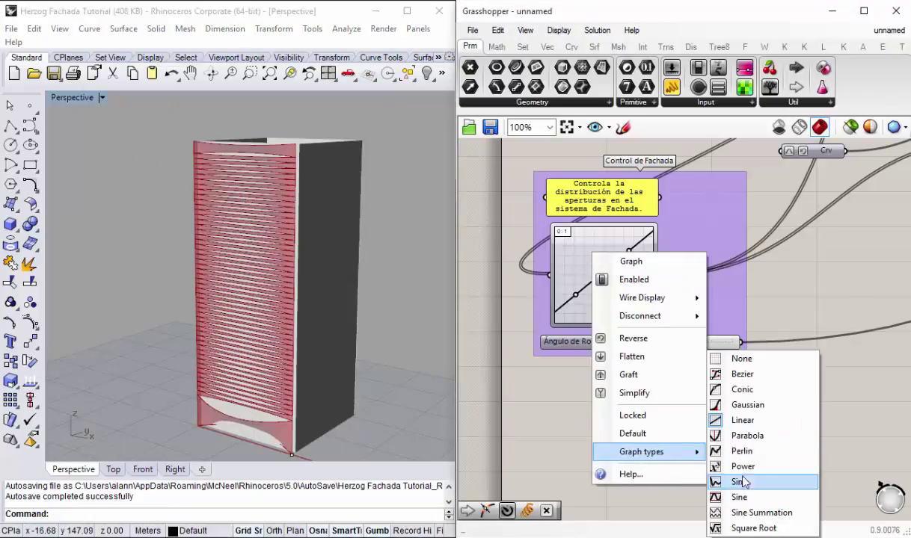
pyautogui.click(740, 498)
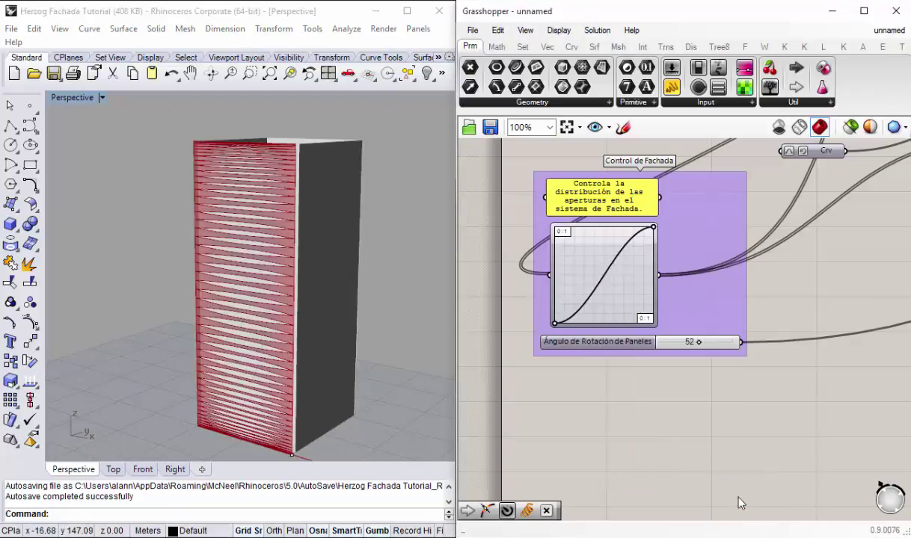
# Step: Drag the Sine graph's start and end grips into a hump, checking the tower's louvres
pyautogui.moveTo(325, 325); pyautogui.dragTo(311, 305, button='right')
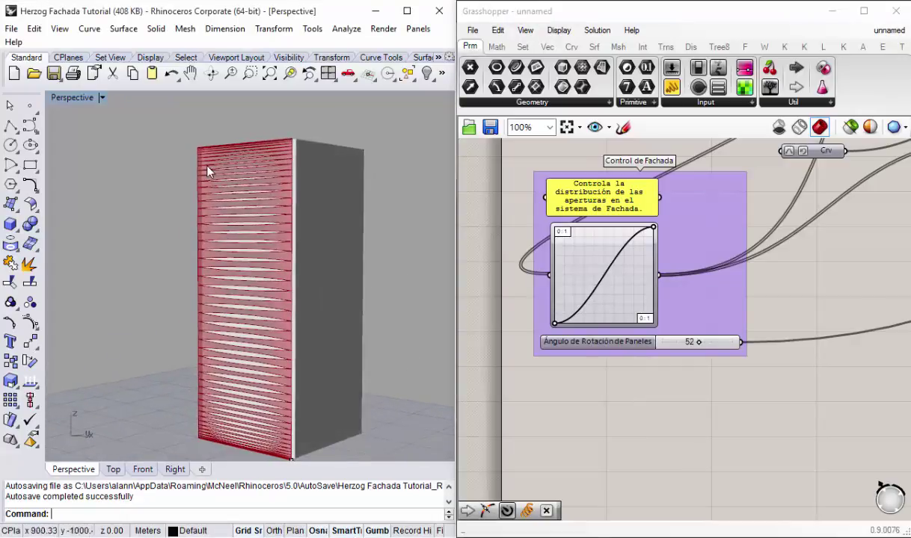
pyautogui.moveTo(207, 172)
pyautogui.mouseDown(button='right')
pyautogui.moveTo(226, 153)
pyautogui.moveTo(246, 197)
pyautogui.moveTo(284, 375)
pyautogui.moveTo(314, 359)
pyautogui.mouseUp(button='right')
pyautogui.scroll(3, 557, 340)
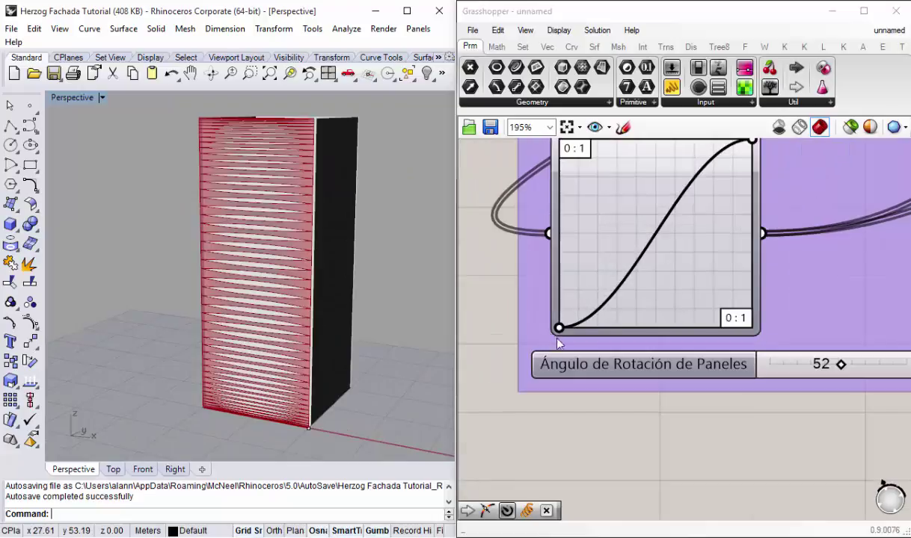
pyautogui.moveTo(559, 328)
pyautogui.mouseDown()
pyautogui.moveTo(553, 275)
pyautogui.moveTo(543, 314)
pyautogui.mouseUp()
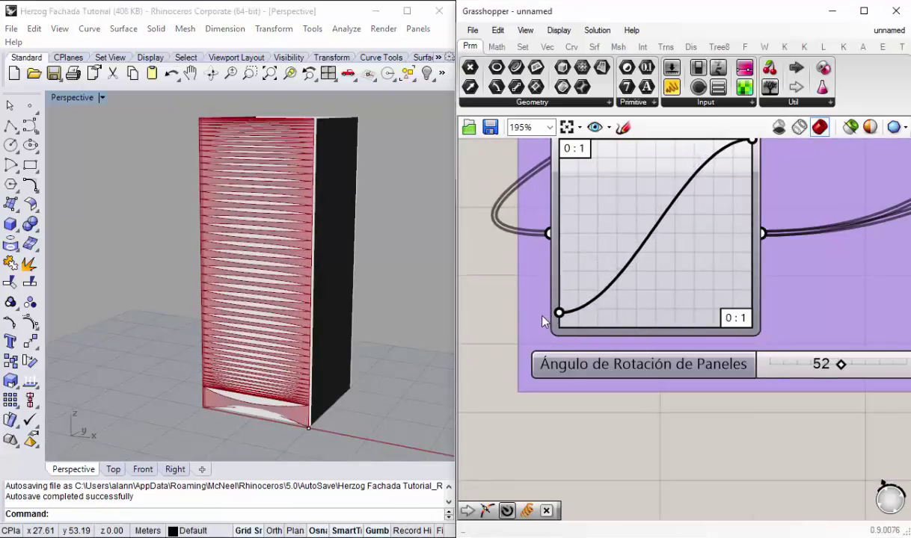
pyautogui.moveTo(665, 244); pyautogui.dragTo(628, 285, button='right')
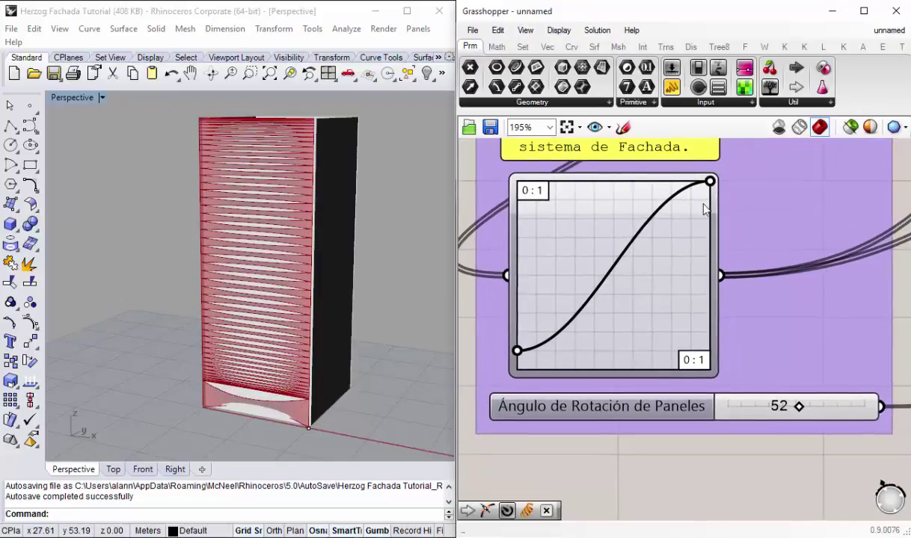
pyautogui.moveTo(714, 182)
pyautogui.mouseDown()
pyautogui.moveTo(712, 218)
pyautogui.moveTo(727, 183)
pyautogui.moveTo(632, 178)
pyautogui.moveTo(653, 180)
pyautogui.mouseUp()
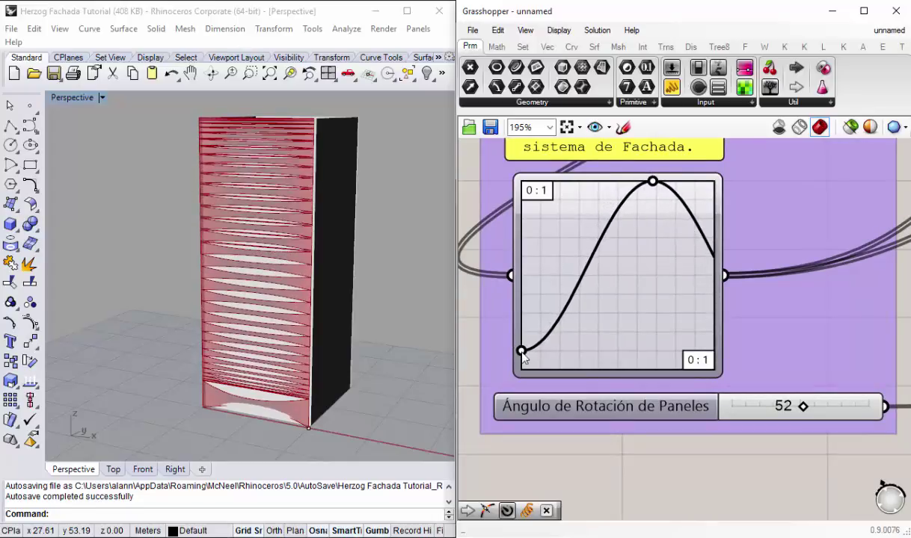
pyautogui.moveTo(522, 353)
pyautogui.mouseDown()
pyautogui.moveTo(528, 369)
pyautogui.moveTo(549, 372)
pyautogui.mouseUp()
pyautogui.moveTo(541, 370)
pyautogui.mouseDown()
pyautogui.moveTo(520, 366)
pyautogui.moveTo(521, 352)
pyautogui.mouseUp()
pyautogui.scroll(-3, 572, 287)
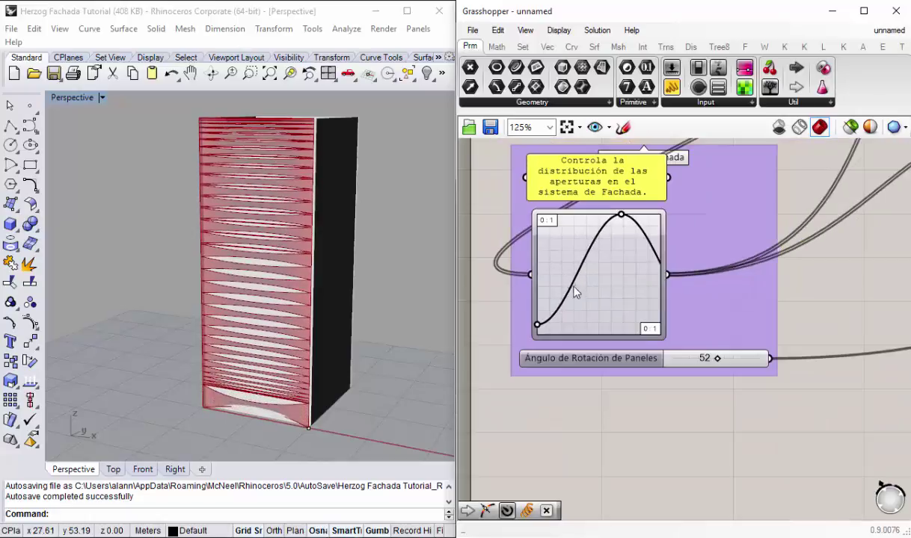
pyautogui.scroll(-2, 264, 318)
pyautogui.scroll(-2, 262, 314)
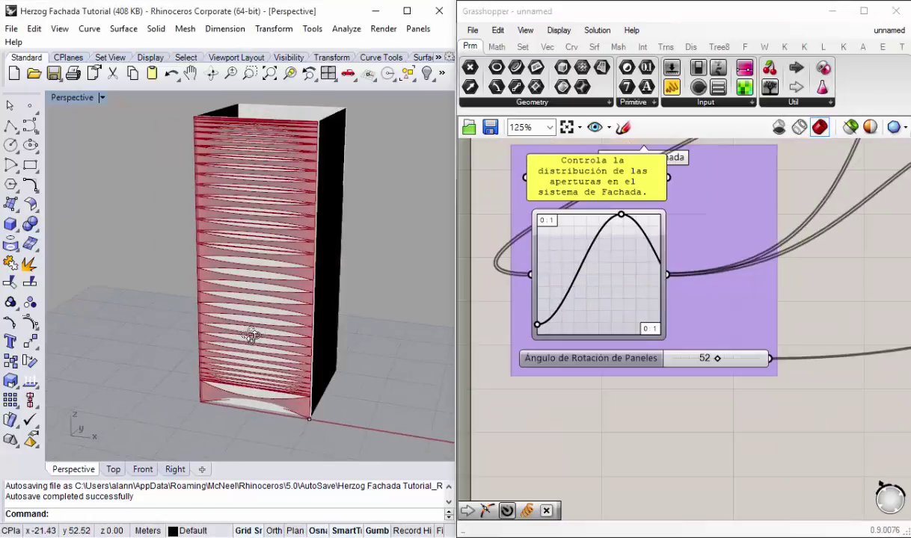
pyautogui.scroll(-2, 262, 310)
pyautogui.scroll(3, 263, 310)
pyautogui.scroll(-1, 604, 382)
# Step: Place the Número de Aberturas slider beside the facade control group and select both
pyautogui.scroll(-1, 625, 399)
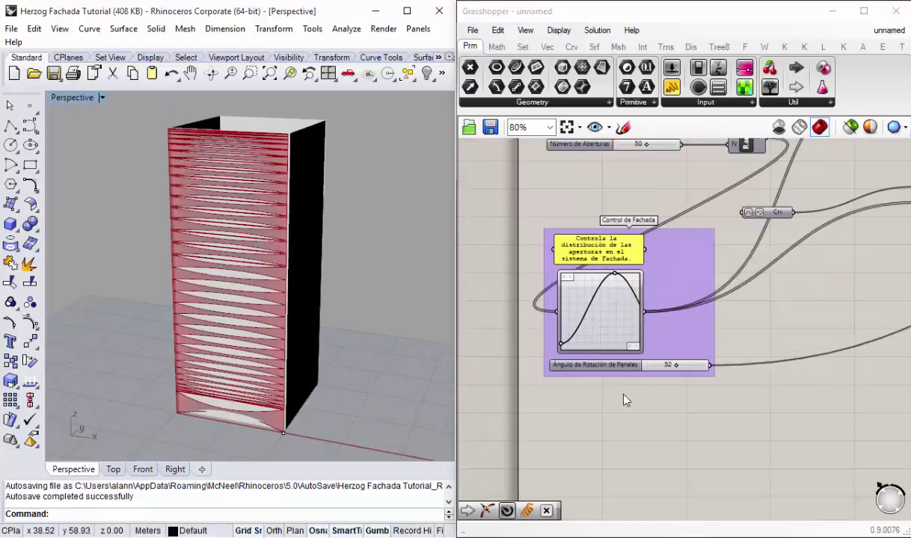
pyautogui.click(759, 318)
pyautogui.moveTo(759, 318); pyautogui.dragTo(739, 402, button='right')
pyautogui.scroll(2, 294, 260)
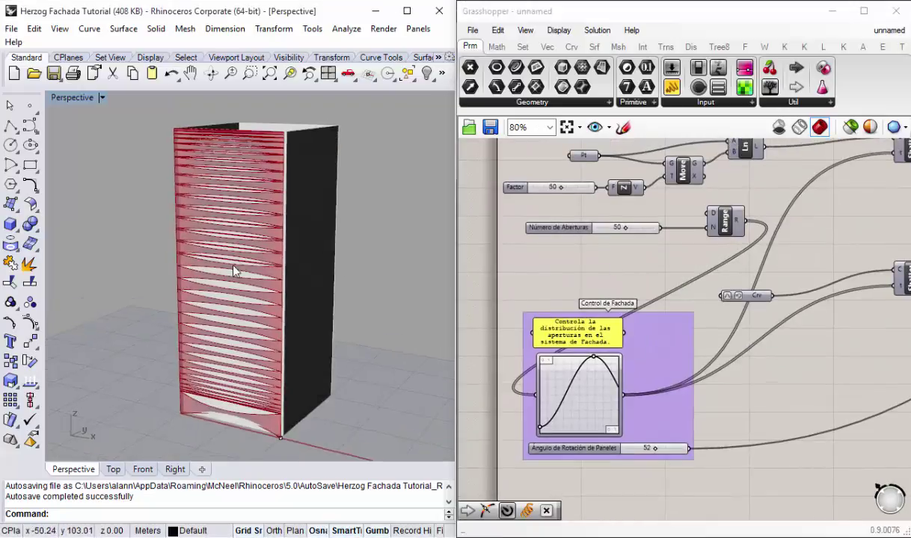
pyautogui.scroll(3, 228, 268)
pyautogui.scroll(-1, 224, 266)
pyautogui.click(535, 230)
pyautogui.scroll(3, 535, 230)
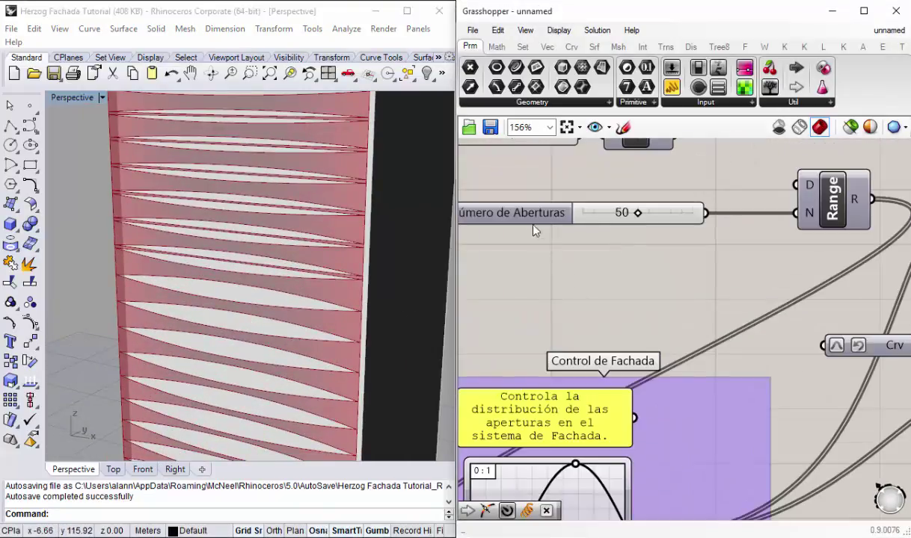
pyautogui.moveTo(513, 224); pyautogui.dragTo(524, 271)
pyautogui.scroll(-2, 633, 204)
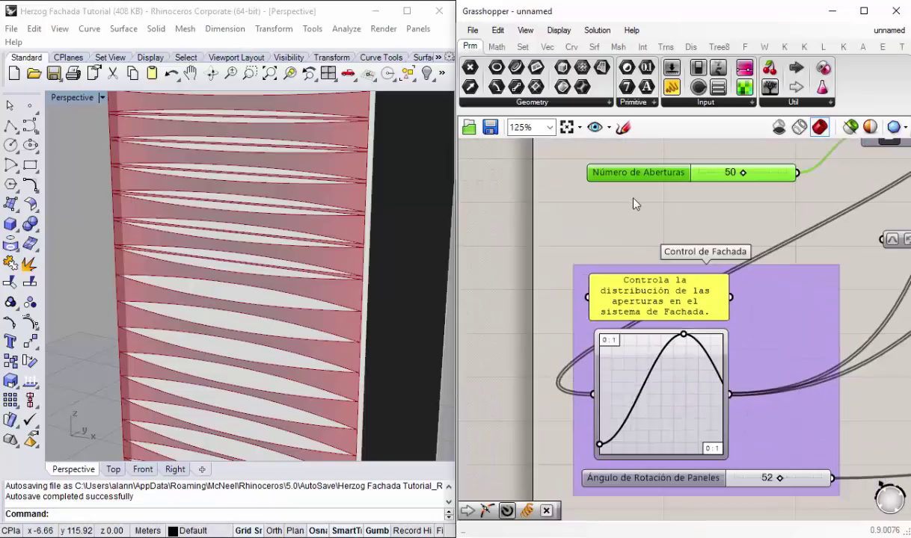
pyautogui.moveTo(640, 180); pyautogui.dragTo(612, 228)
pyautogui.scroll(-3, 569, 239)
pyautogui.moveTo(695, 408); pyautogui.dragTo(519, 237)
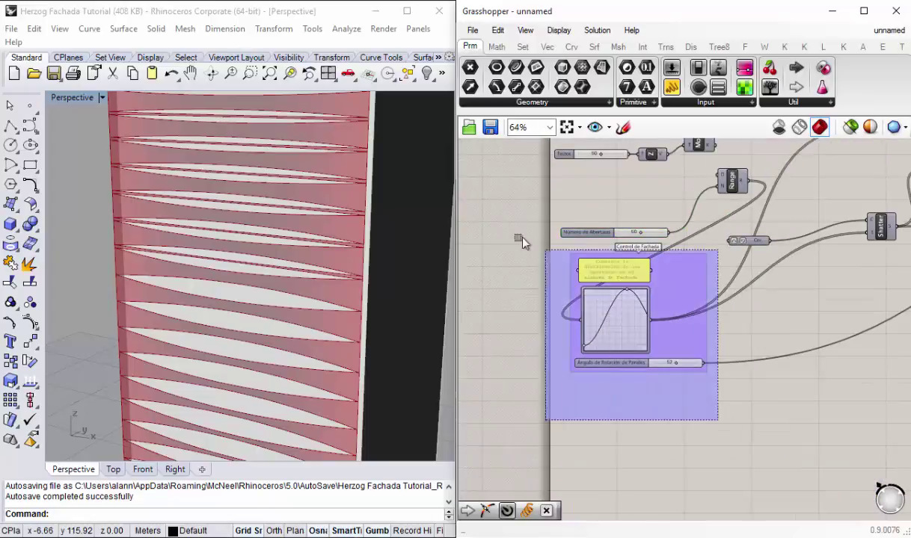
# Step: Add the Número de Aberturas slider to the facade control group
pyautogui.rightClick(695, 257)
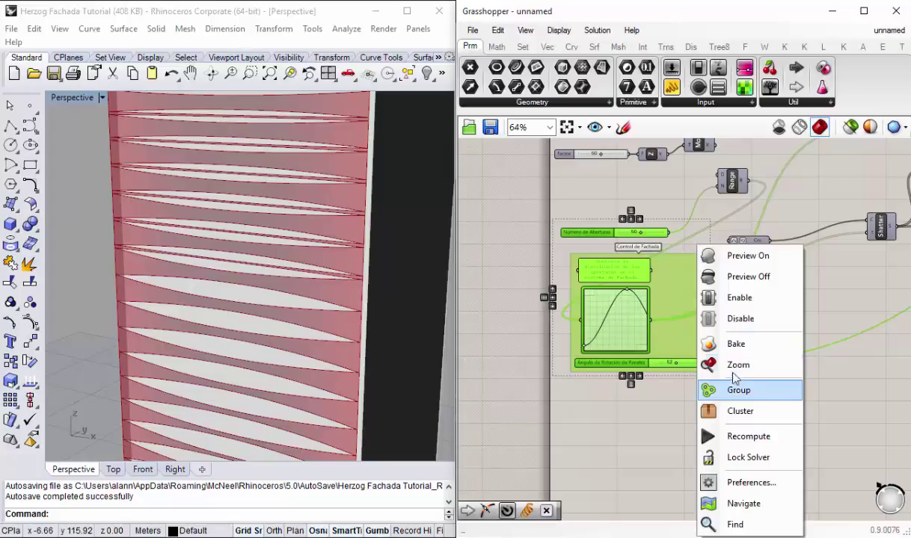
pyautogui.press('Escape')
pyautogui.rightClick(678, 284)
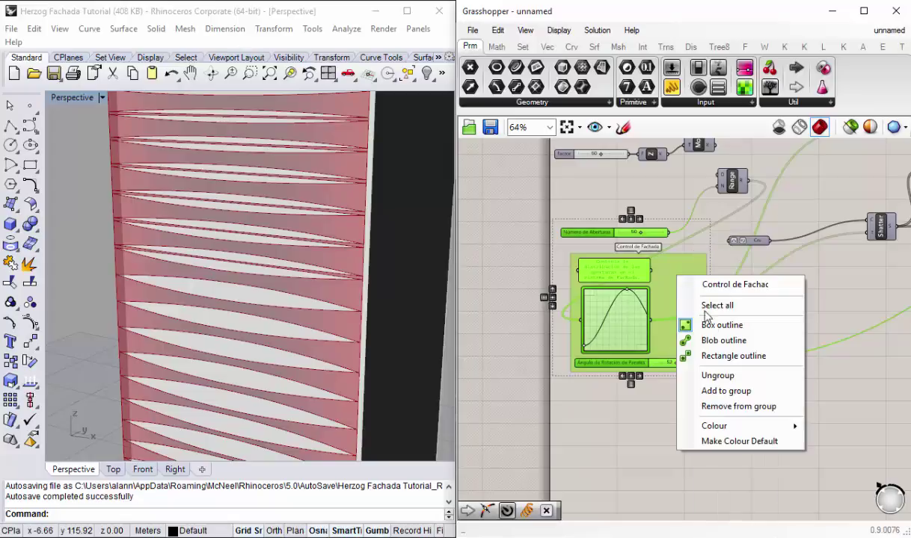
pyautogui.click(729, 390)
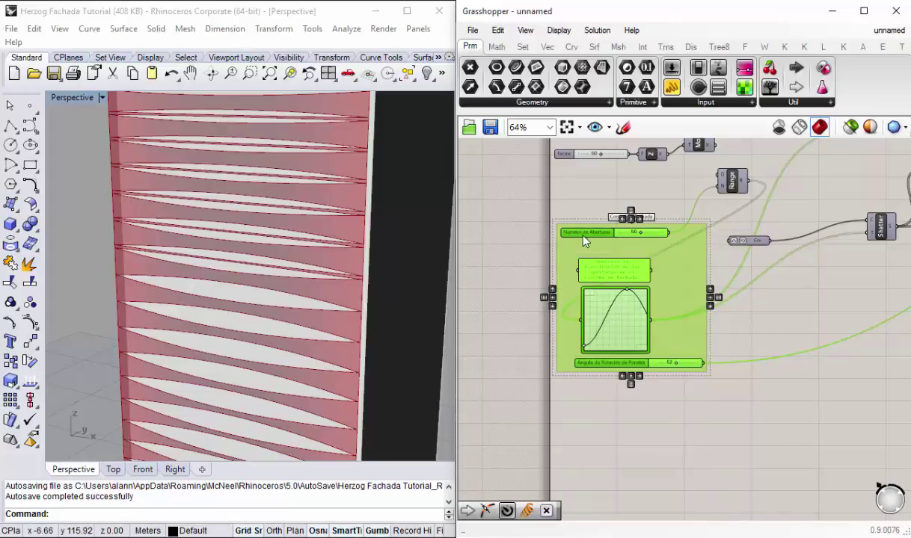
pyautogui.click(755, 269)
# Step: Drag the Número de Aberturas slider to change the number of facade openings
pyautogui.scroll(3, 689, 296)
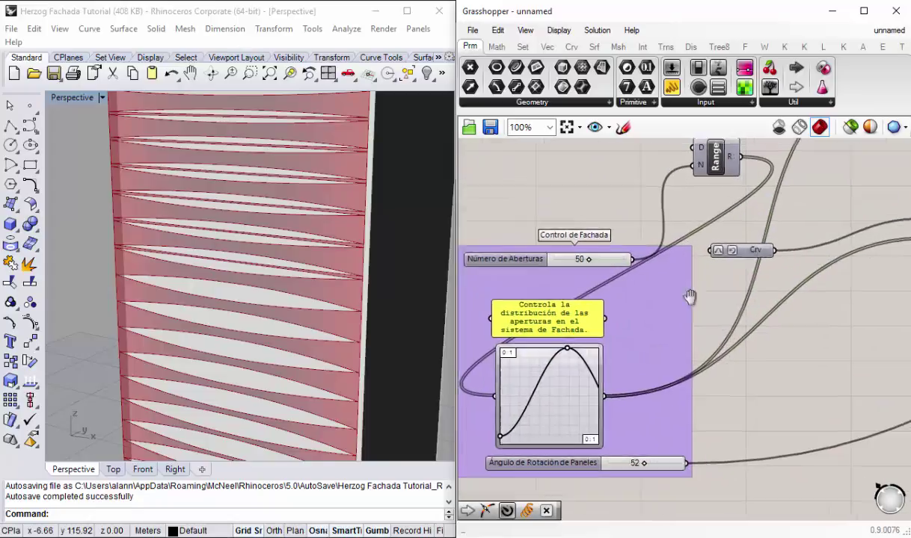
pyautogui.moveTo(689, 297); pyautogui.dragTo(613, 363, button='right')
pyautogui.moveTo(666, 316); pyautogui.dragTo(774, 281)
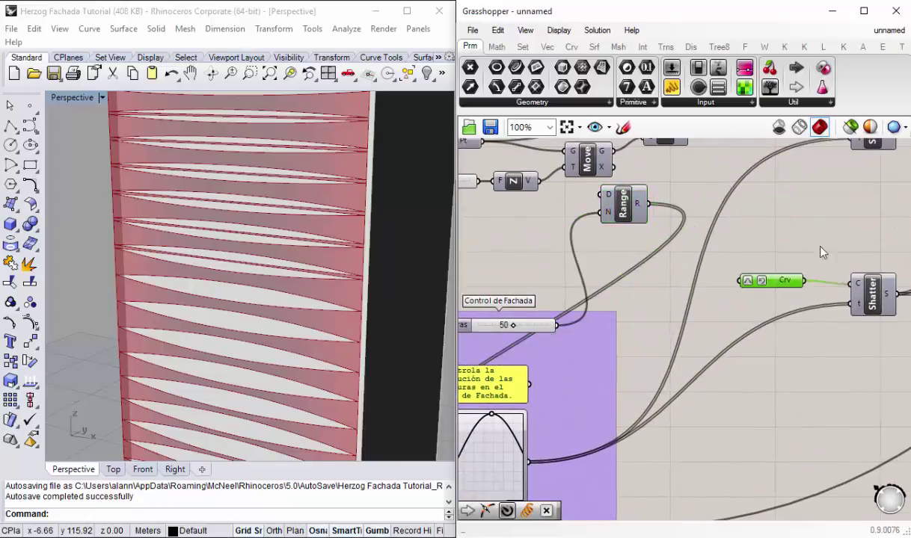
pyautogui.scroll(-3, 665, 256)
pyautogui.moveTo(509, 282); pyautogui.dragTo(537, 263, button='right')
pyautogui.scroll(4, 580, 273)
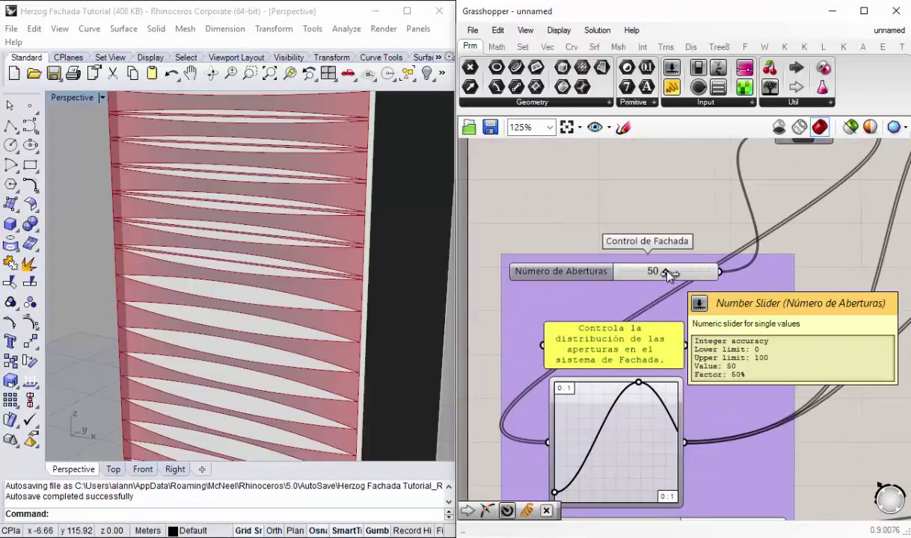
pyautogui.moveTo(666, 273)
pyautogui.mouseDown()
pyautogui.moveTo(644, 274)
pyautogui.moveTo(687, 276)
pyautogui.mouseUp()
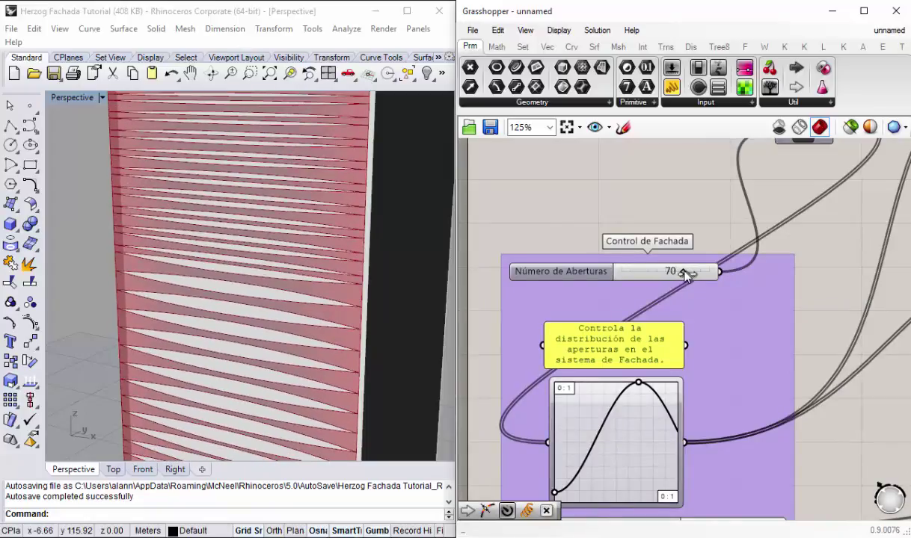
# Step: Review the whole tower in Rhino, then select the Loft component
pyautogui.scroll(-2, 213, 237)
pyautogui.scroll(-3, 244, 299)
pyautogui.scroll(-3, 286, 380)
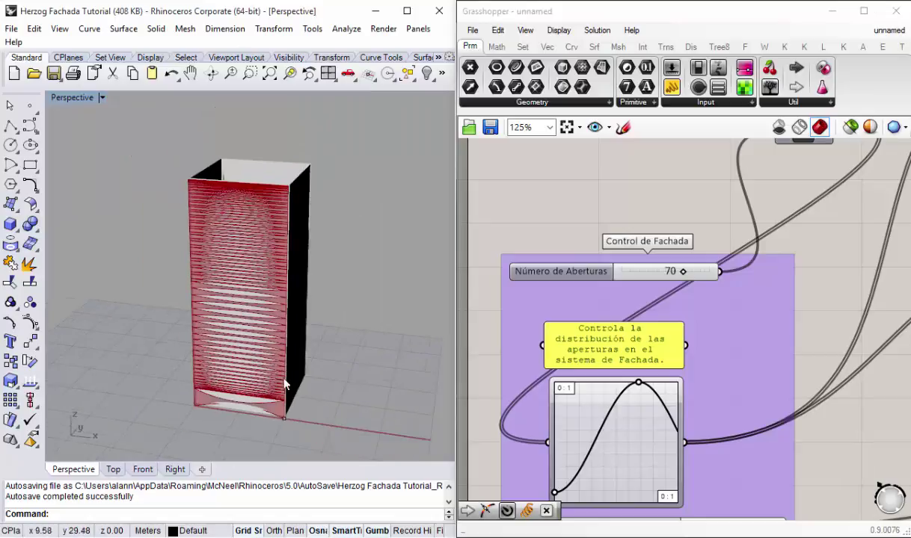
pyautogui.scroll(-2, 258, 340)
pyautogui.scroll(2, 248, 423)
pyautogui.scroll(2, 255, 407)
pyautogui.scroll(2, 204, 350)
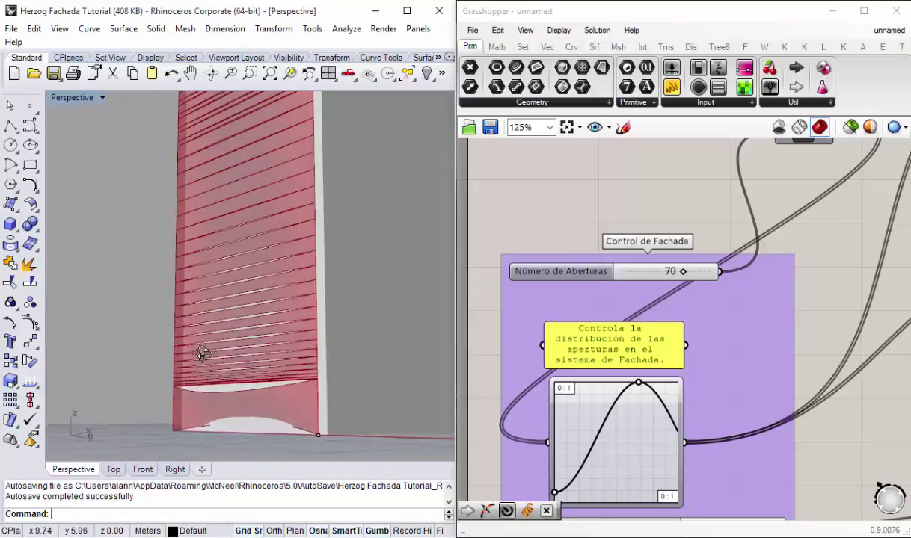
pyautogui.scroll(2, 192, 386)
pyautogui.moveTo(192, 385)
pyautogui.mouseDown(button='right')
pyautogui.moveTo(183, 386)
pyautogui.moveTo(213, 322)
pyautogui.moveTo(215, 274)
pyautogui.mouseUp(button='right')
pyautogui.scroll(1, 220, 224)
pyautogui.scroll(1, 329, 234)
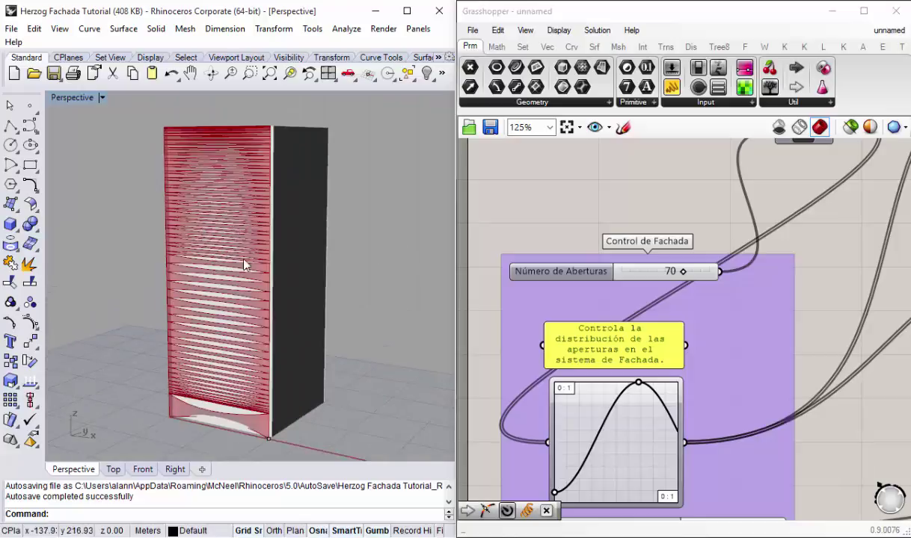
pyautogui.scroll(-4, 583, 240)
pyautogui.scroll(-3, 732, 269)
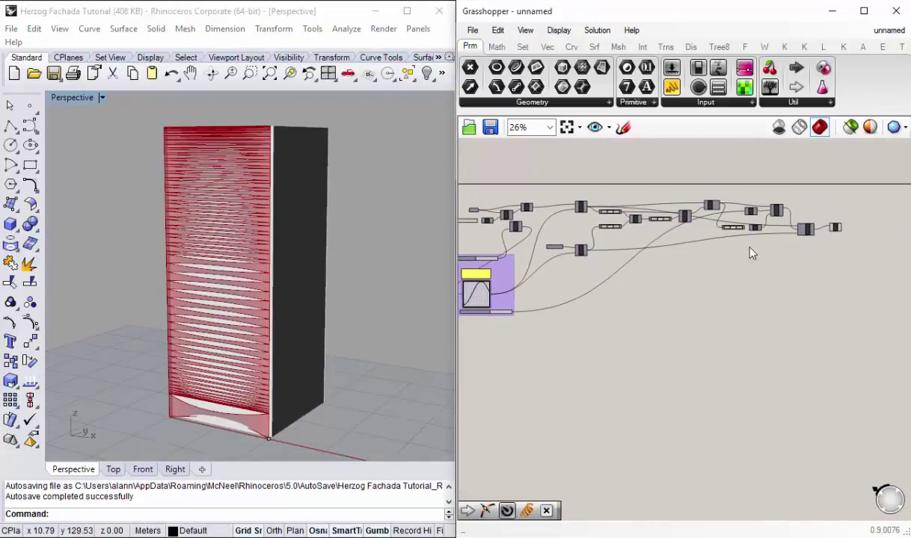
pyautogui.scroll(7, 750, 253)
pyautogui.moveTo(662, 279); pyautogui.dragTo(631, 278)
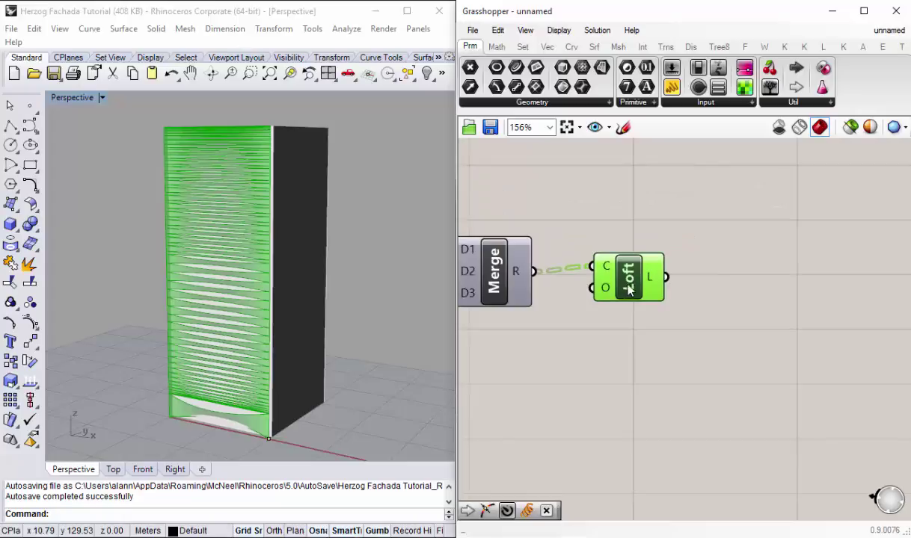
# Step: Bake the Loft surfaces as 'Fachada Final' on Layer 03
pyautogui.rightClick(631, 279)
pyautogui.click(677, 341)
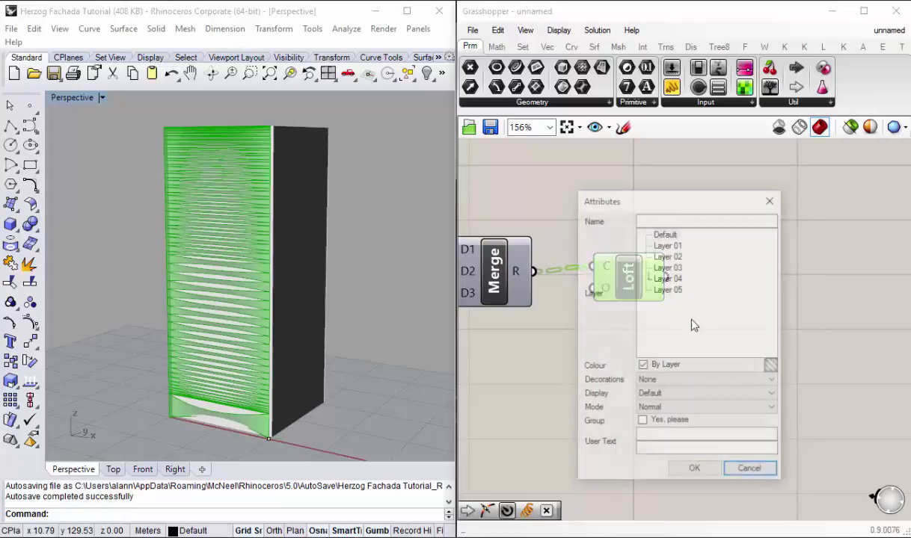
pyautogui.click(477, 146)
pyautogui.write('Fachada Final')
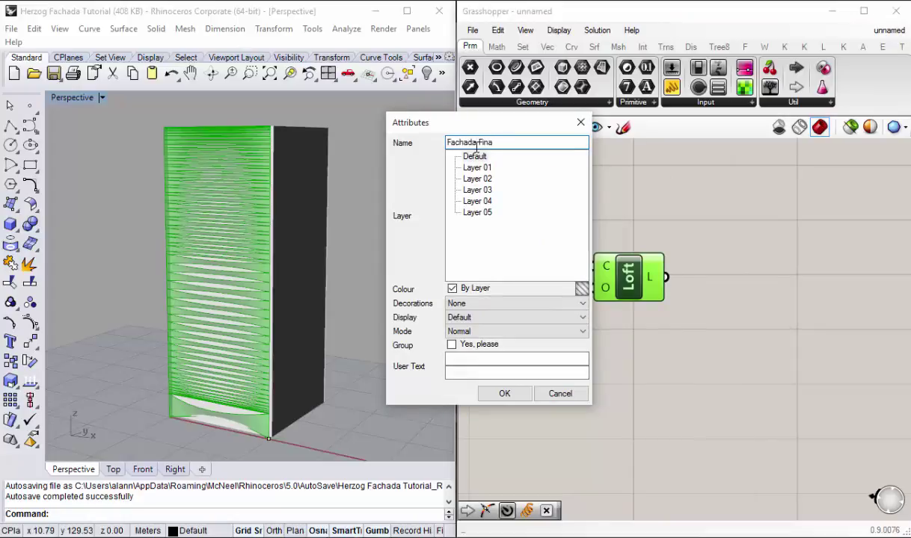
pyautogui.click(483, 190)
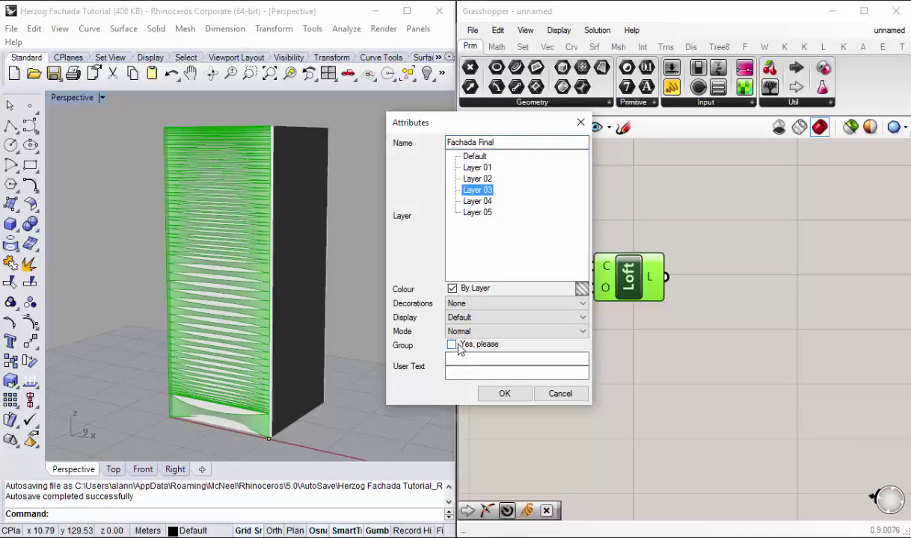
pyautogui.click(504, 393)
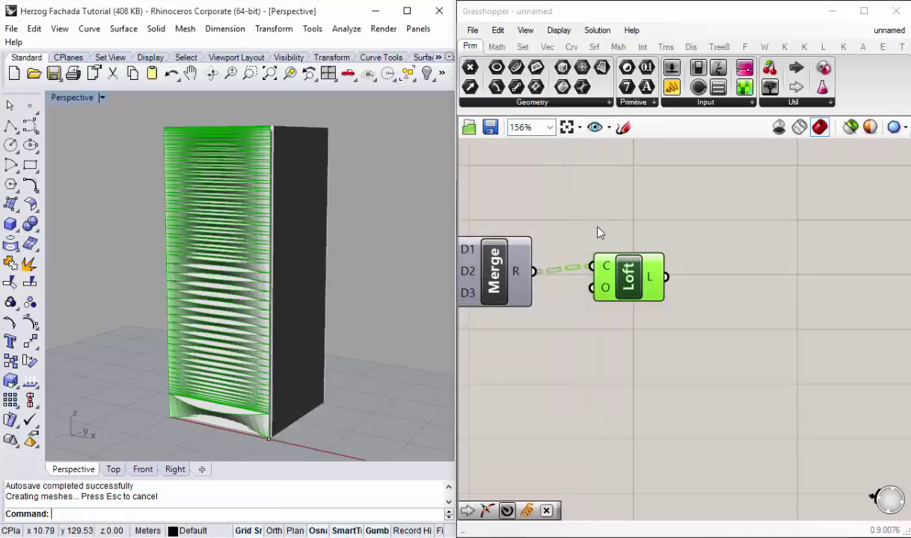
# Step: Turn off the Loft component's preview in Rhino
pyautogui.click(567, 214)
pyautogui.rightClick(631, 283)
pyautogui.click(665, 307)
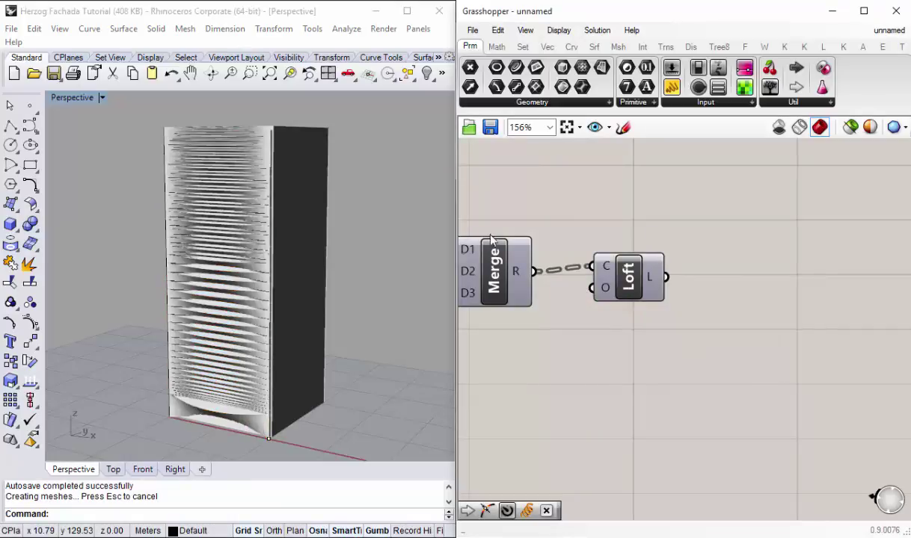
# Step: Select all 72 baked louvre surfaces and move them left, off the tower
pyautogui.scroll(3, 215, 458)
pyautogui.scroll(2, 236, 400)
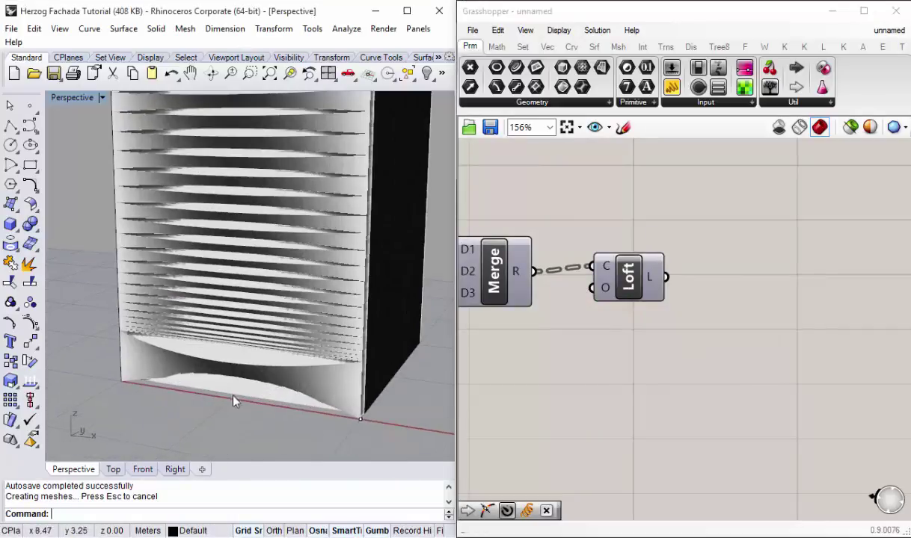
pyautogui.scroll(-3, 262, 336)
pyautogui.scroll(2, 261, 337)
pyautogui.scroll(-3, 254, 299)
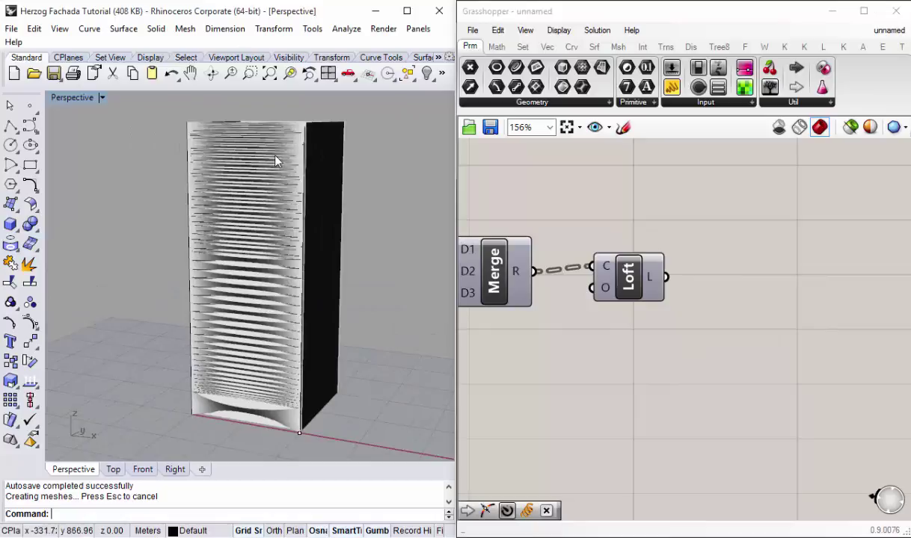
pyautogui.hotkey('ctrl', 'a')
pyautogui.moveTo(210, 229)
pyautogui.mouseDown(button='right')
pyautogui.moveTo(210, 258)
pyautogui.moveTo(274, 276)
pyautogui.mouseUp(button='right')
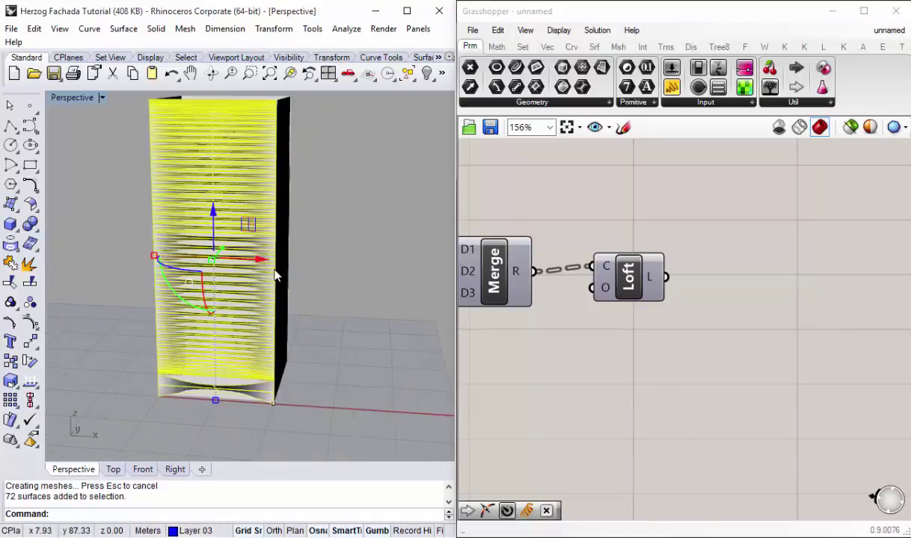
pyautogui.moveTo(261, 265); pyautogui.dragTo(116, 239)
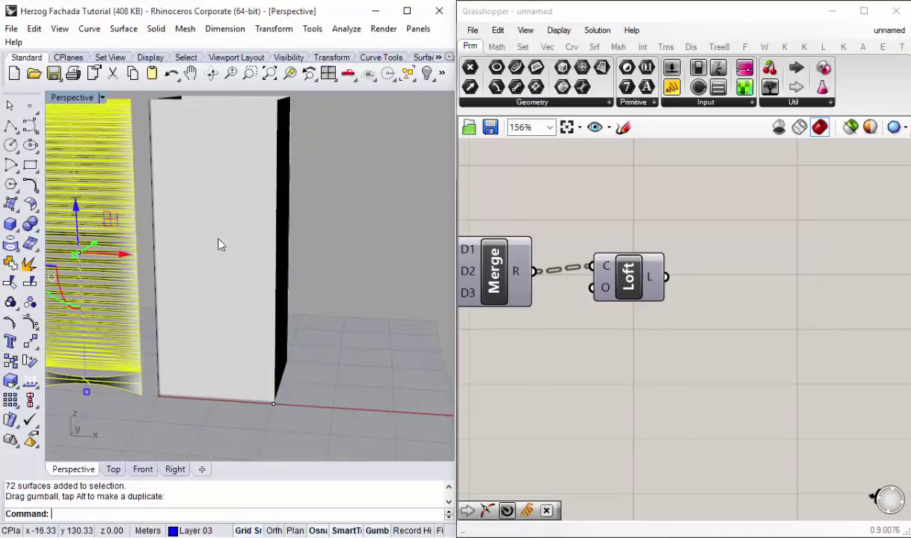
pyautogui.press('Escape')
# Step: Turn the Loft preview back on and view both facades side by side
pyautogui.moveTo(279, 256)
pyautogui.mouseDown(button='right')
pyautogui.moveTo(362, 229)
pyautogui.moveTo(441, 246)
pyautogui.mouseUp(button='right')
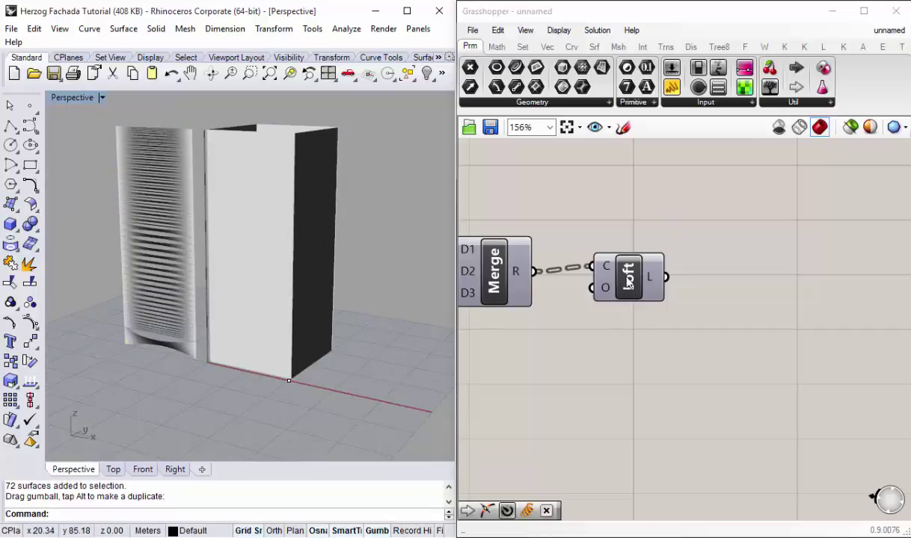
pyautogui.rightClick(628, 282)
pyautogui.click(658, 302)
pyautogui.moveTo(258, 263); pyautogui.dragTo(241, 183, button='right')
# Step: Reduce the Número de Aberturas slider from 70 to about 40
pyautogui.scroll(-5, 621, 247)
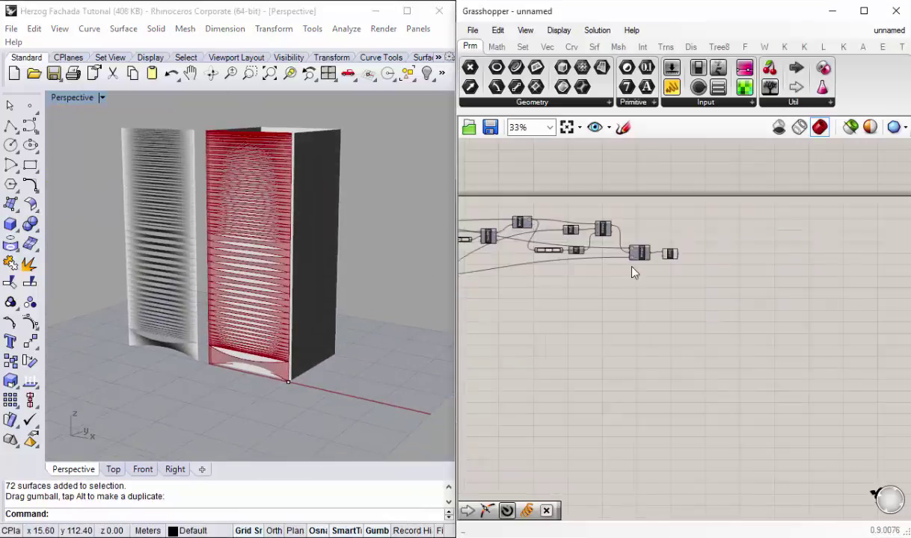
pyautogui.scroll(-2, 591, 284)
pyautogui.scroll(4, 598, 291)
pyautogui.scroll(4, 689, 210)
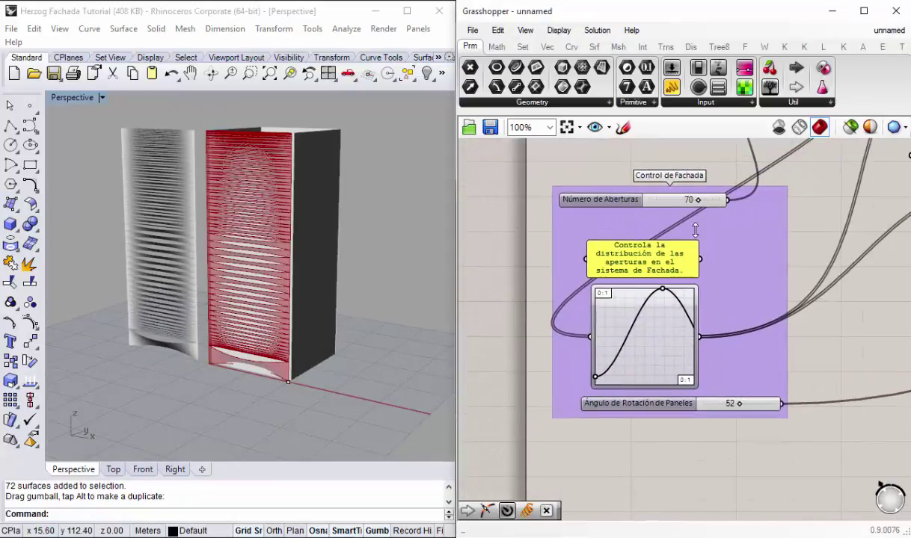
pyautogui.moveTo(692, 209); pyautogui.dragTo(641, 210)
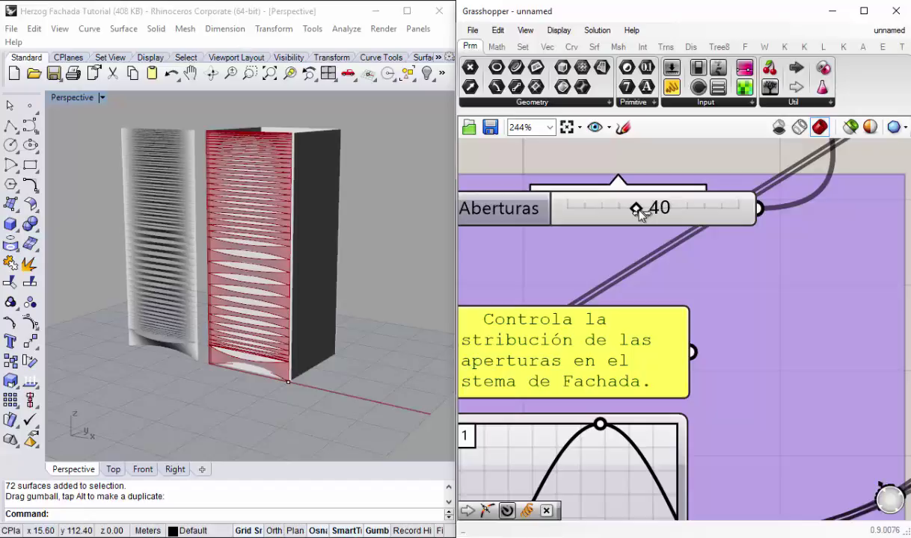
pyautogui.scroll(-5, 627, 315)
pyautogui.scroll(1, 624, 309)
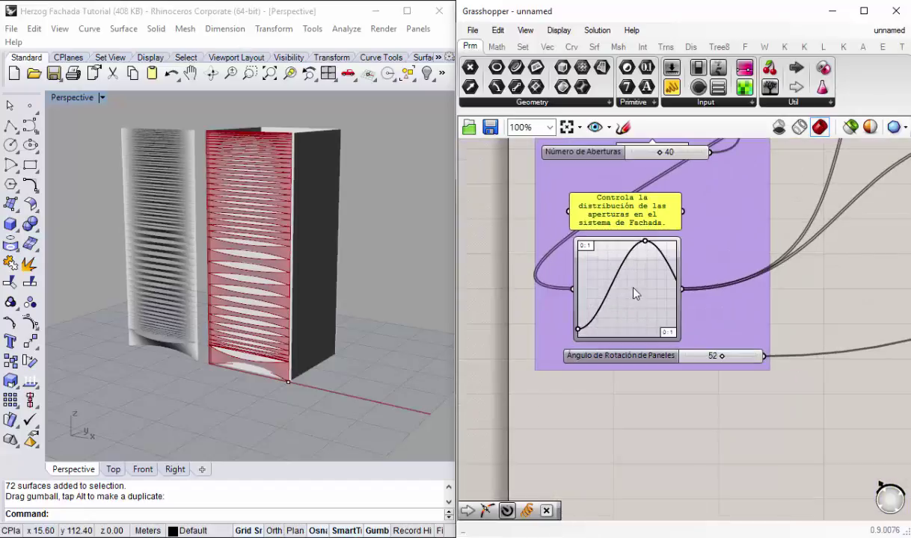
# Step: Set the distribution graph to Linear and bend its grip into a curve
pyautogui.rightClick(634, 293)
pyautogui.moveTo(683, 486)
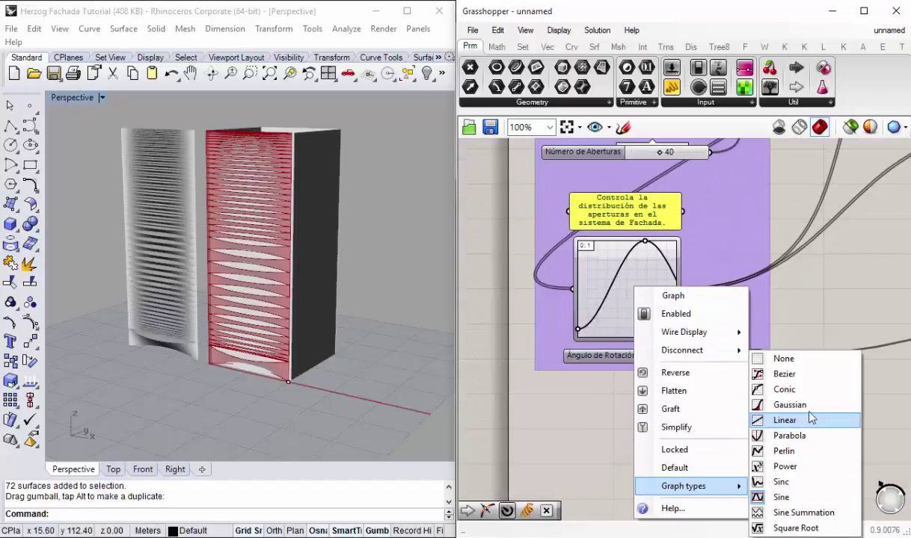
pyautogui.click(785, 420)
pyautogui.moveTo(370, 274)
pyautogui.mouseDown(button='right')
pyautogui.moveTo(350, 267)
pyautogui.moveTo(255, 293)
pyautogui.mouseUp(button='right')
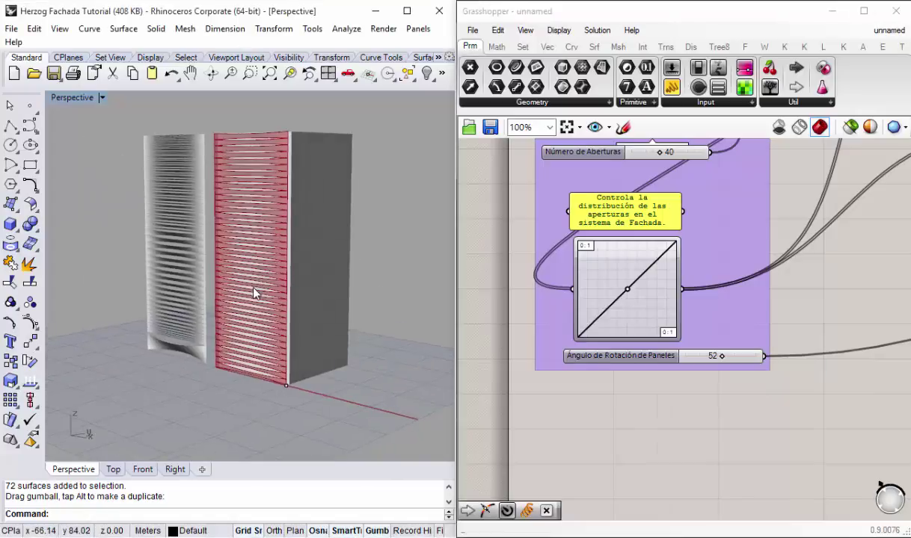
pyautogui.scroll(2, 254, 293)
pyautogui.moveTo(627, 290); pyautogui.dragTo(610, 267)
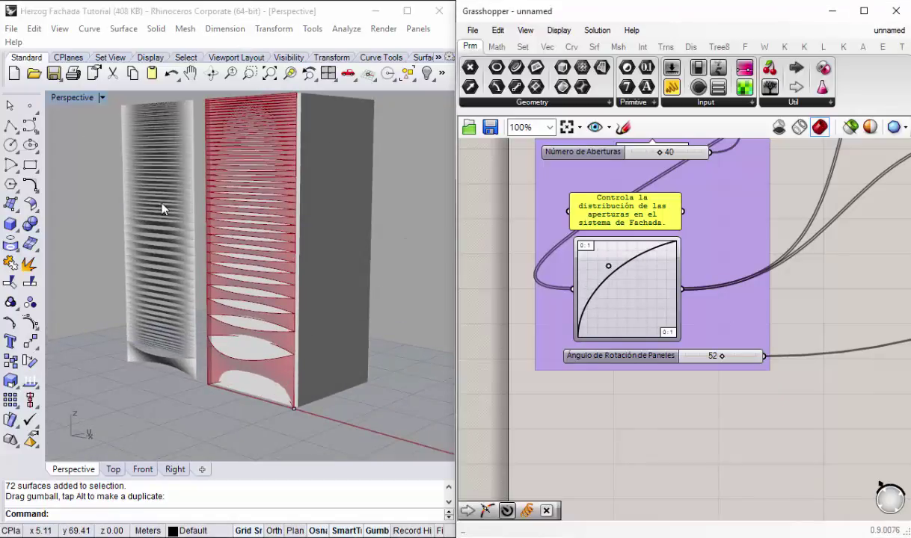
pyautogui.moveTo(162, 210); pyautogui.dragTo(289, 237, button='right')
pyautogui.scroll(3, 701, 394)
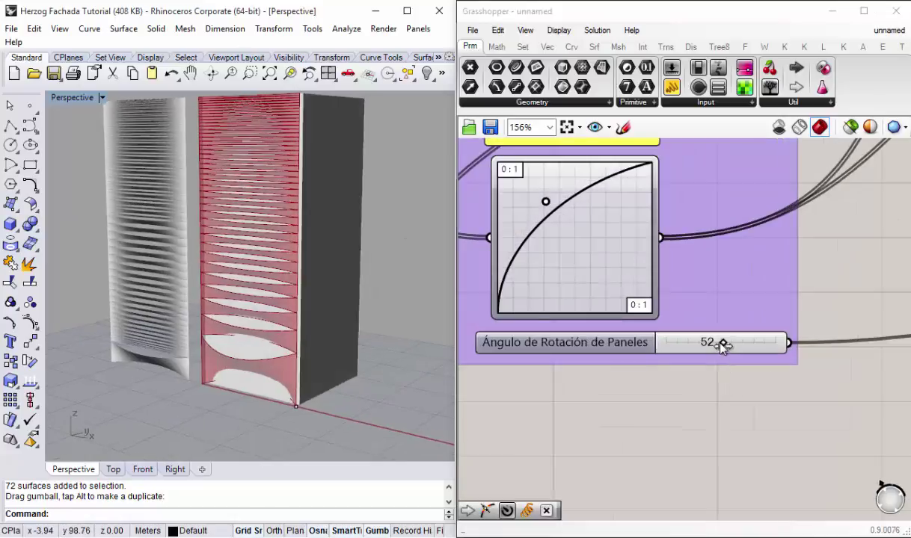
# Step: Raise the Ángulo de Rotación de Paneles slider to 49
pyautogui.moveTo(723, 345)
pyautogui.mouseDown()
pyautogui.moveTo(748, 344)
pyautogui.moveTo(662, 343)
pyautogui.mouseUp()
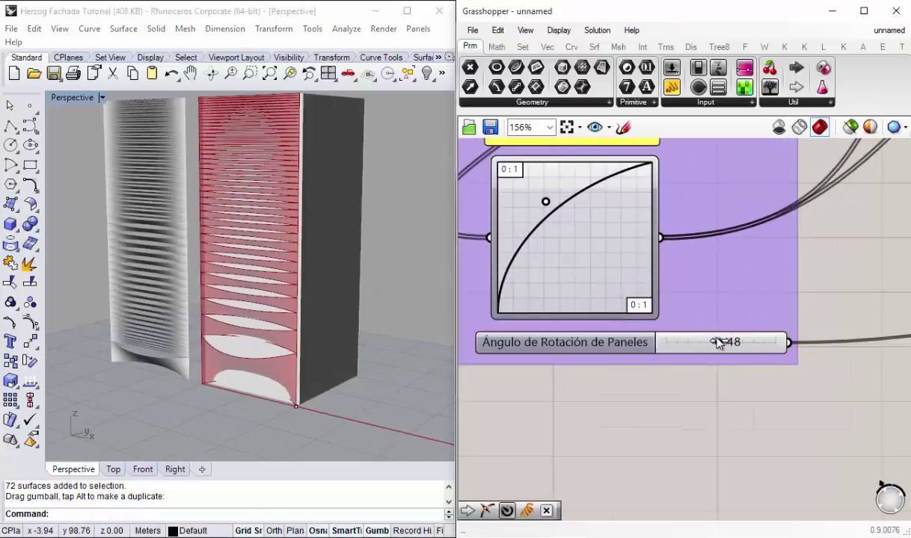
pyautogui.moveTo(718, 342)
pyautogui.mouseDown()
pyautogui.moveTo(756, 342)
pyautogui.moveTo(661, 340)
pyautogui.moveTo(719, 337)
pyautogui.mouseUp()
pyautogui.scroll(-2, 774, 405)
pyautogui.scroll(-3, 721, 315)
pyautogui.scroll(-3, 808, 312)
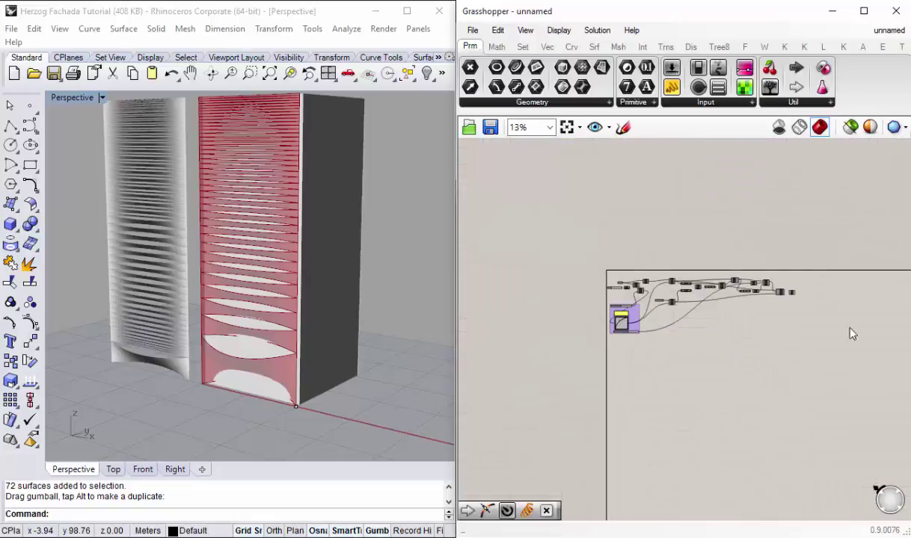
pyautogui.scroll(4, 808, 311)
# Step: Hide the Loft preview and bake the surfaces as grouped 'Fachada 02' on Layer 02
pyautogui.rightClick(603, 209)
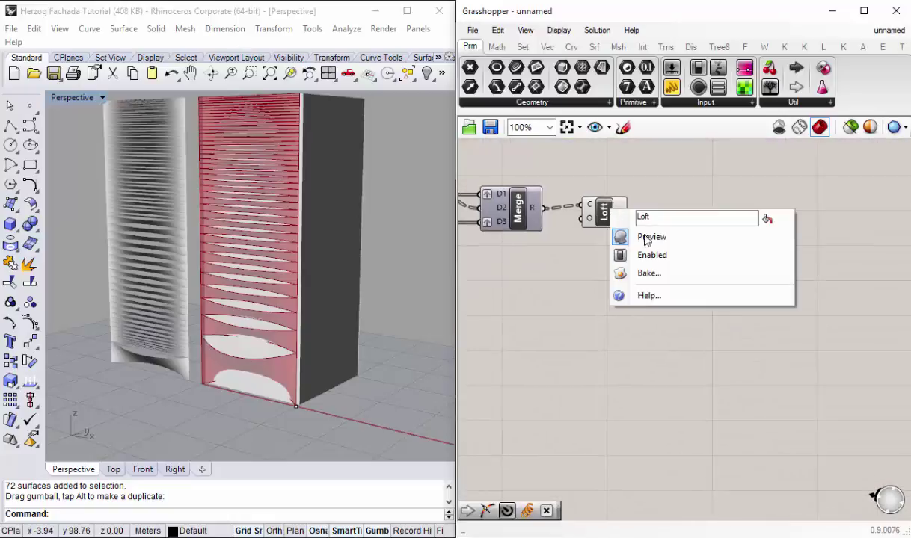
pyautogui.click(661, 237)
pyautogui.rightClick(603, 211)
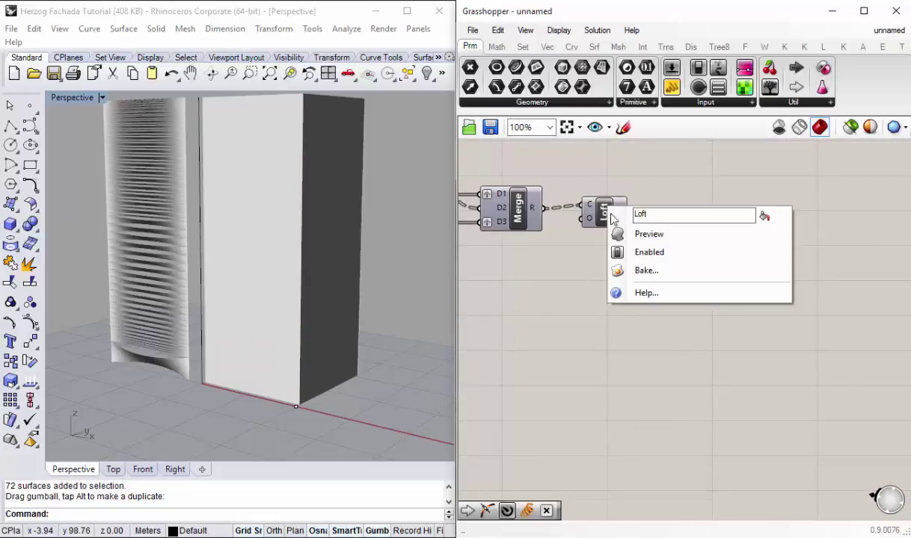
pyautogui.click(649, 273)
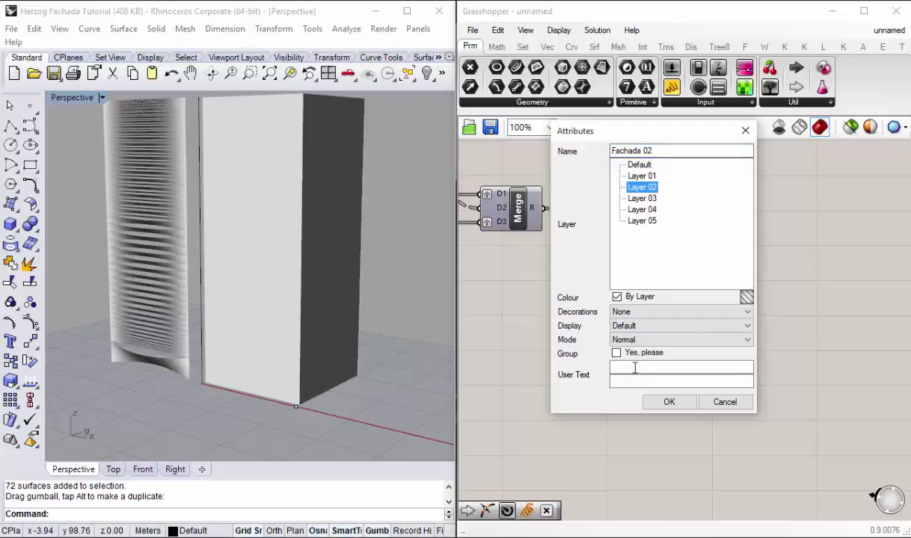
pyautogui.click(615, 353)
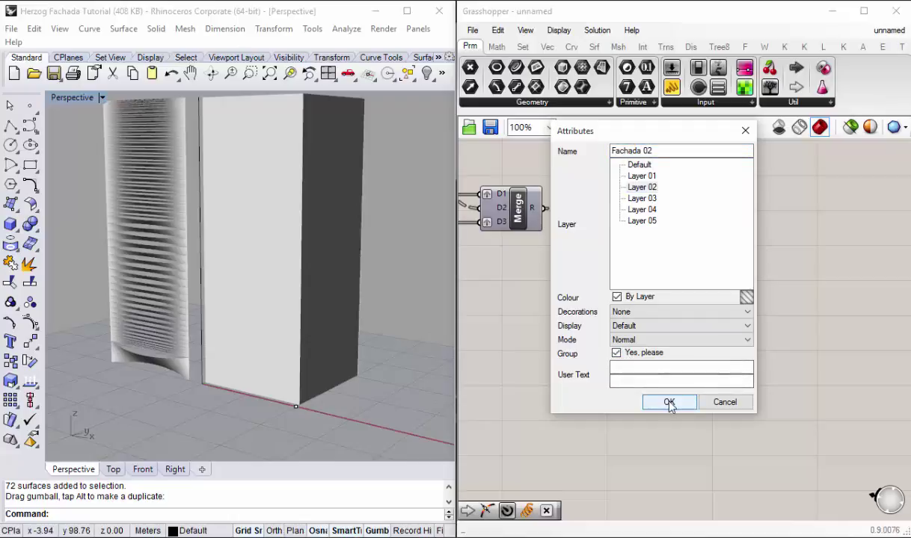
pyautogui.click(668, 401)
pyautogui.moveTo(395, 315)
pyautogui.mouseDown(button='right')
pyautogui.moveTo(261, 255)
pyautogui.moveTo(204, 265)
pyautogui.mouseUp(button='right')
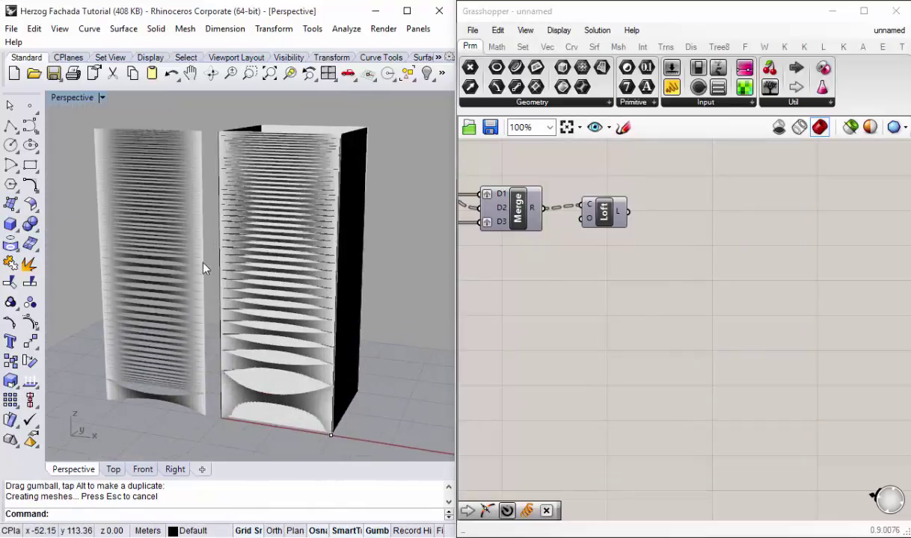
pyautogui.click(597, 311)
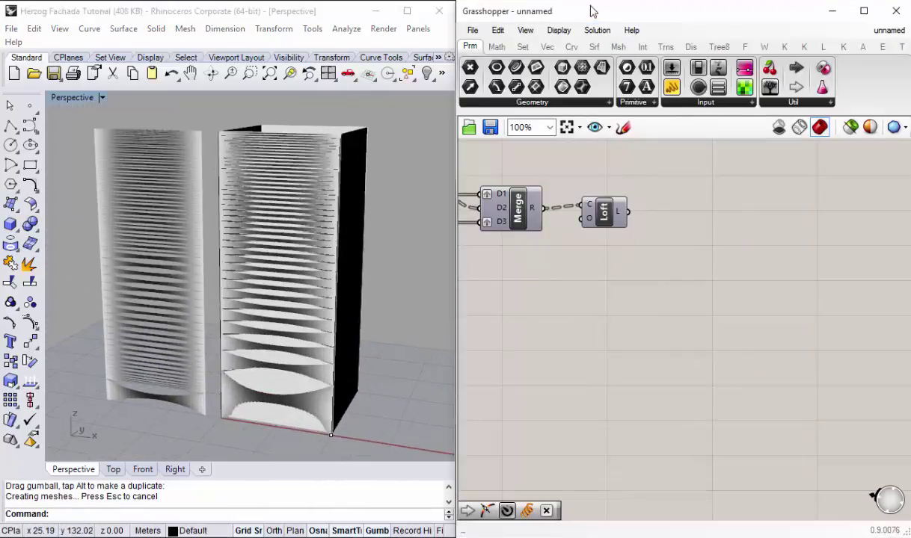
# Step: Save the definition in Documents as 'Sistema de Fachadas basa en una gráfica'
pyautogui.moveTo(588, 18); pyautogui.dragTo(404, 2)
pyautogui.scroll(-10, 445, 298)
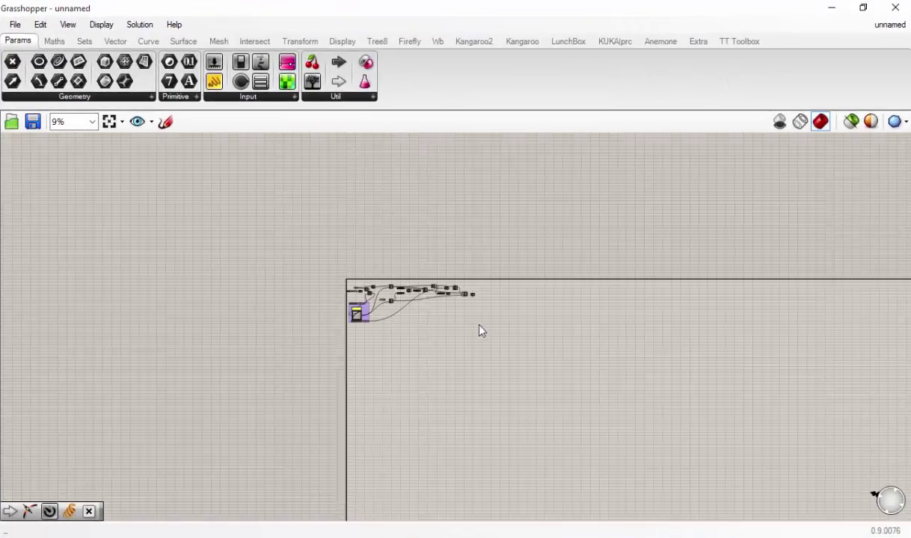
pyautogui.scroll(8, 444, 298)
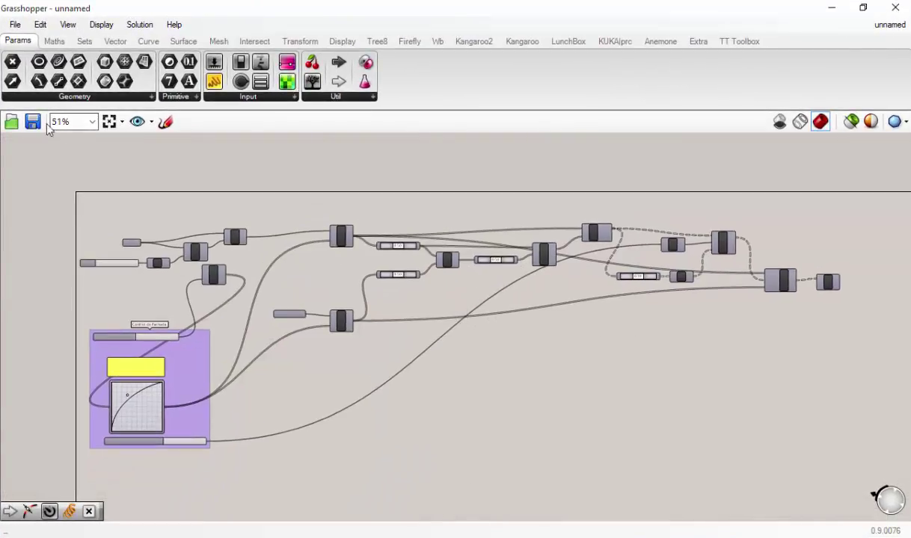
pyautogui.click(32, 121)
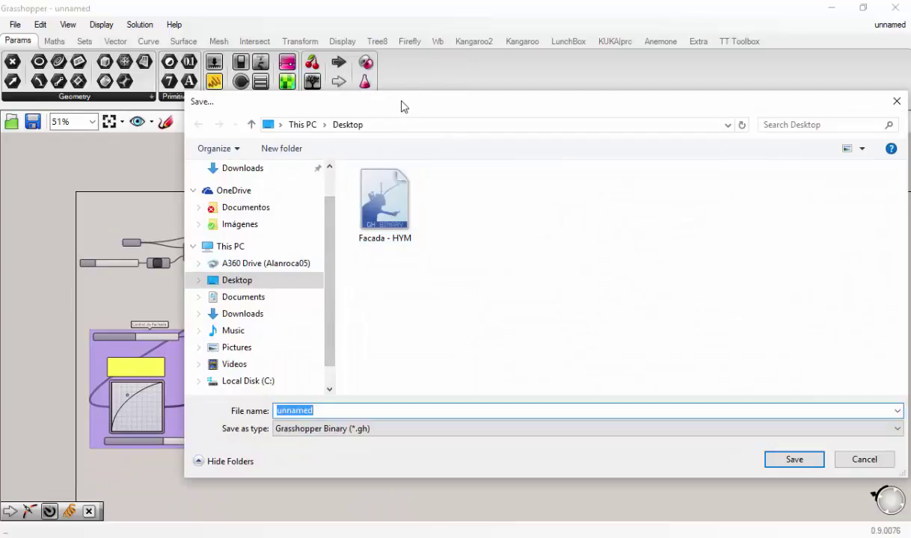
pyautogui.moveTo(402, 106); pyautogui.dragTo(274, 34)
pyautogui.click(120, 227)
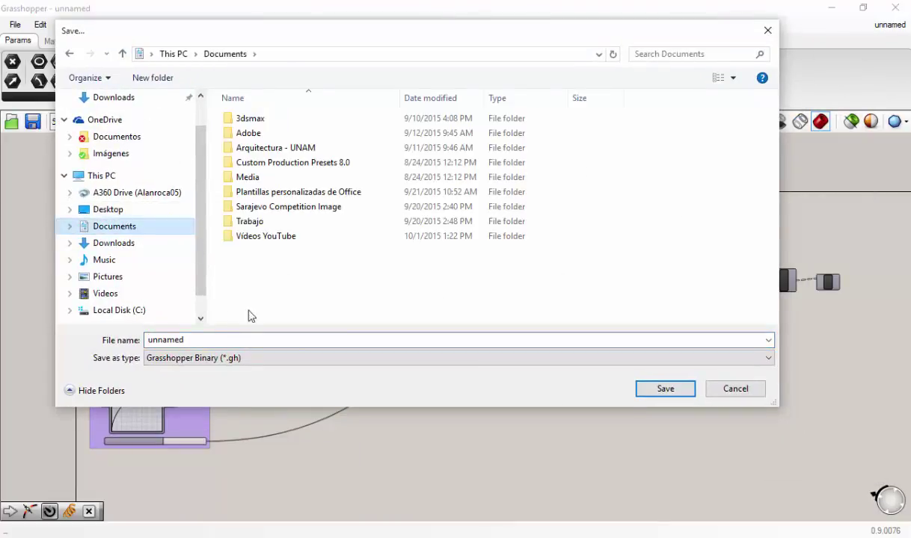
pyautogui.doubleClick(166, 340)
pyautogui.write('S')
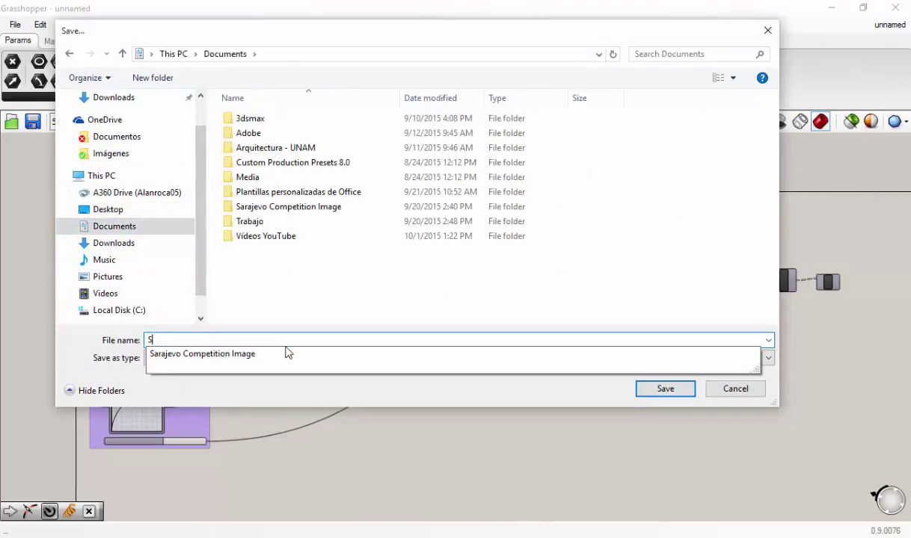
pyautogui.write('istema de Fachadas basa en una gráfica')
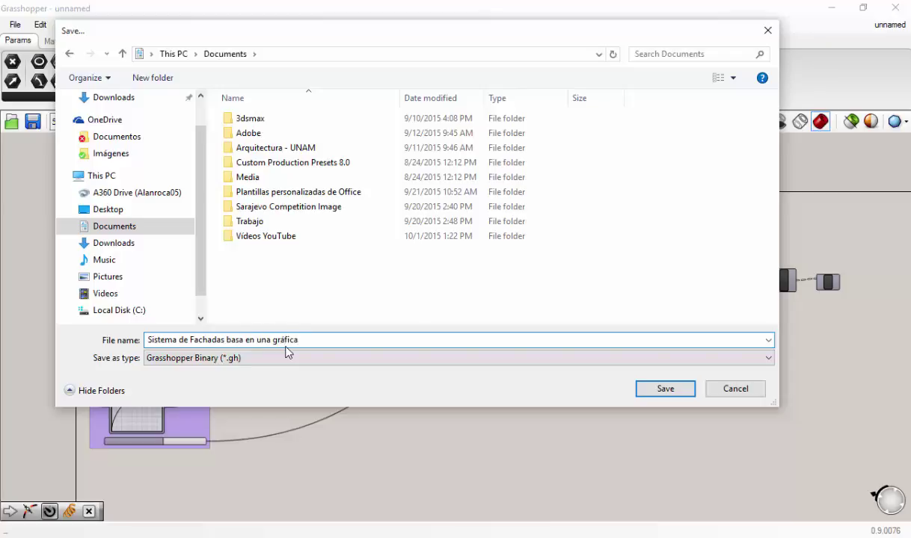
pyautogui.click(665, 388)
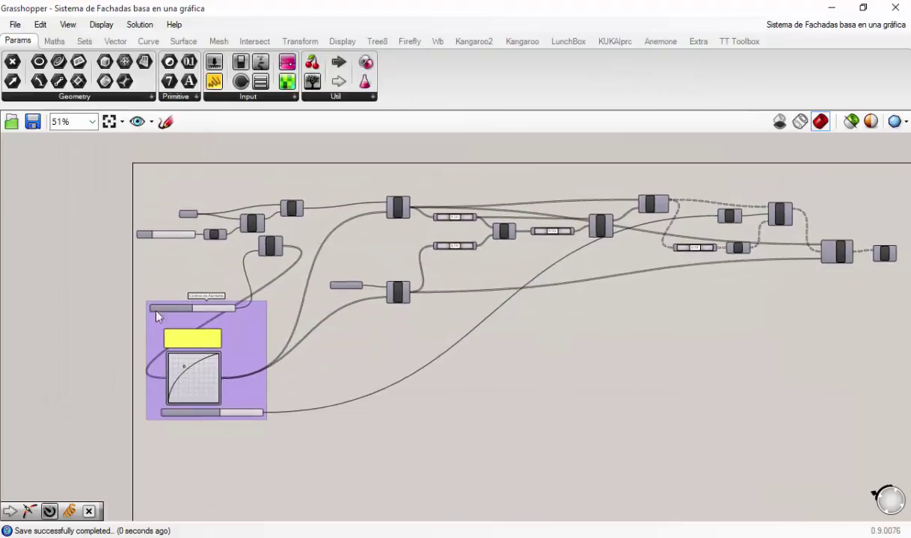
# Step: Close Facada - HYM without saving, then close the Sistema de Fachadas definition
pyautogui.scroll(2, 365, 312)
pyautogui.scroll(-3, 364, 313)
pyautogui.scroll(1, 402, 228)
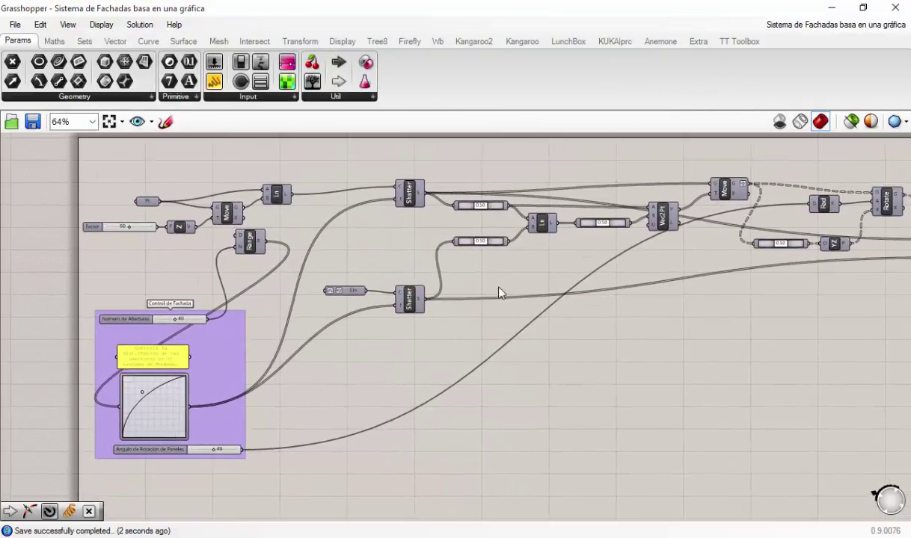
pyautogui.click(871, 24)
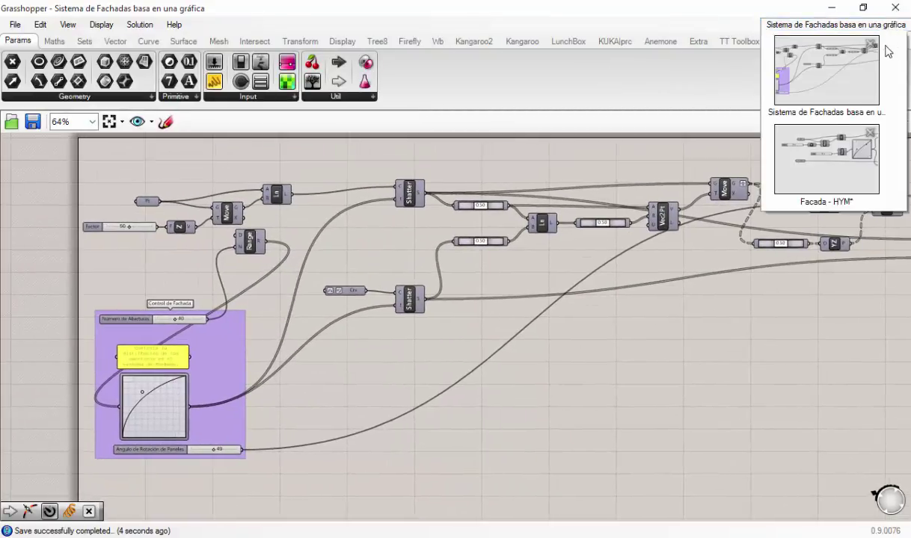
pyautogui.click(870, 133)
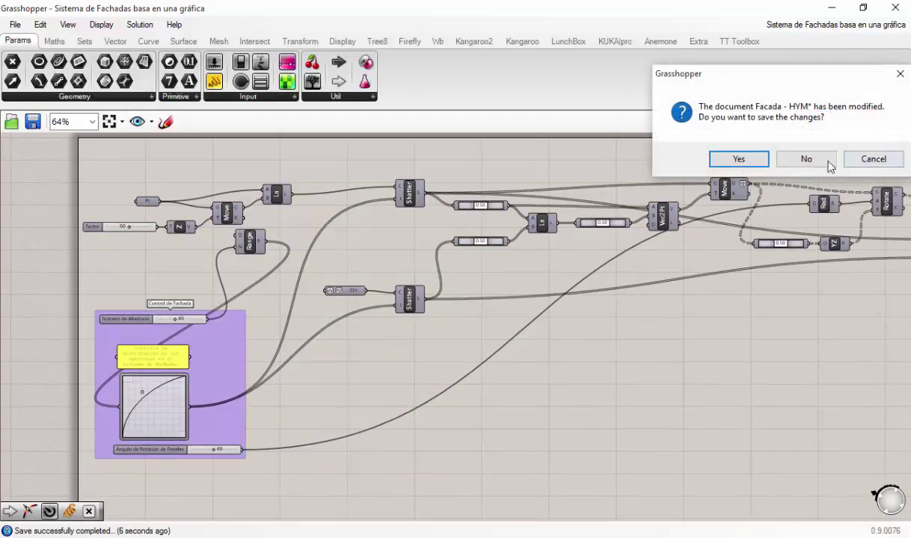
pyautogui.click(788, 155)
pyautogui.click(867, 25)
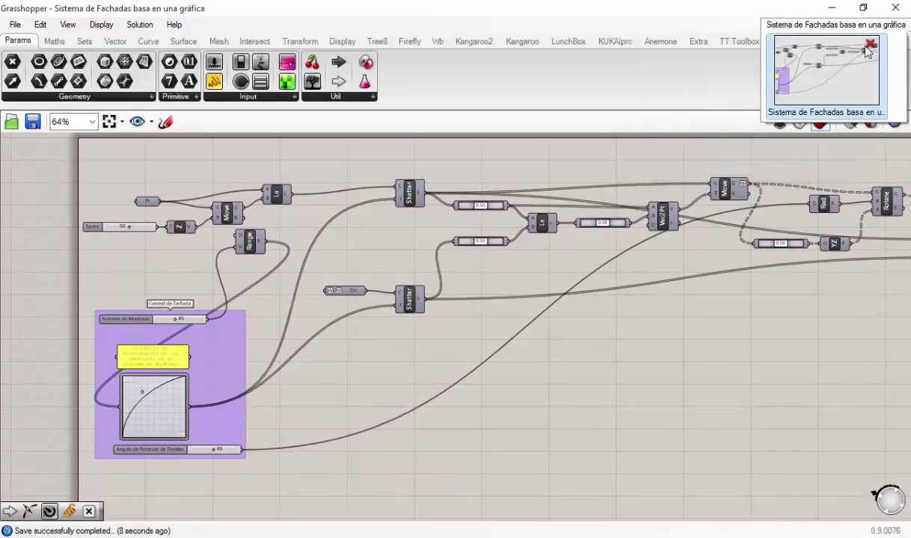
pyautogui.click(869, 46)
# Step: Close Grasshopper, maximize Rhino, and turn the Perspective view toward the towers' dark side face
pyautogui.click(895, 8)
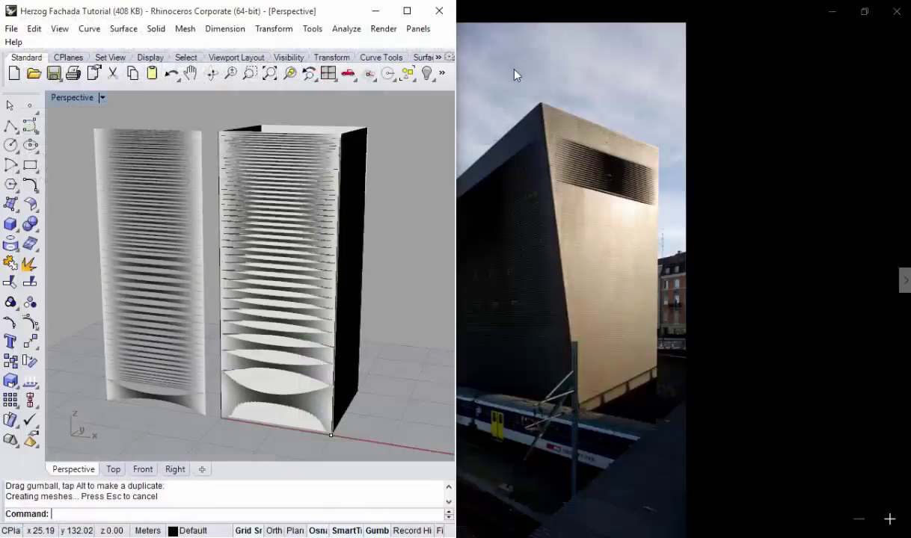
pyautogui.click(407, 15)
pyautogui.moveTo(360, 282)
pyautogui.mouseDown(button='right')
pyautogui.moveTo(302, 235)
pyautogui.moveTo(284, 260)
pyautogui.mouseUp(button='right')
pyautogui.scroll(2, 506, 399)
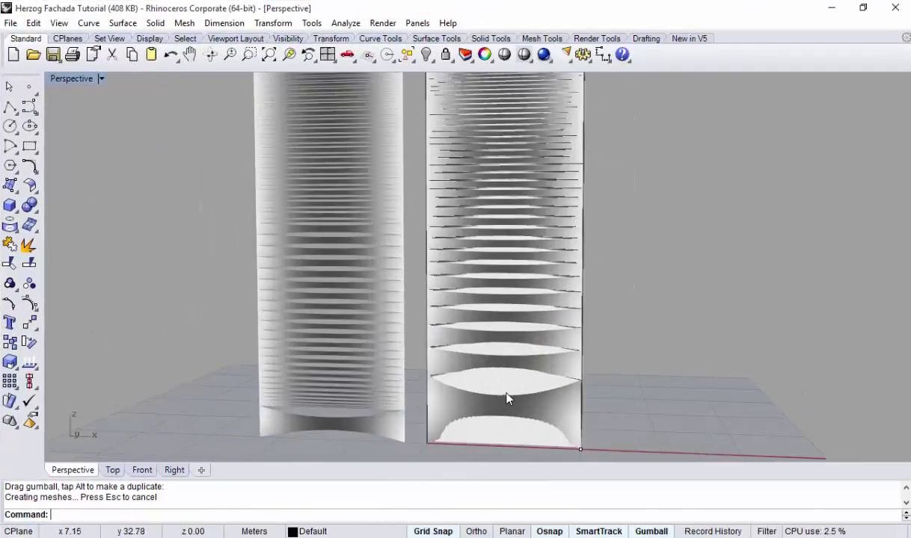
pyautogui.moveTo(521, 393)
pyautogui.mouseDown(button='right')
pyautogui.moveTo(413, 341)
pyautogui.moveTo(520, 358)
pyautogui.moveTo(503, 360)
pyautogui.moveTo(495, 380)
pyautogui.moveTo(520, 380)
pyautogui.moveTo(488, 379)
pyautogui.moveTo(542, 380)
pyautogui.moveTo(534, 393)
pyautogui.mouseUp(button='right')
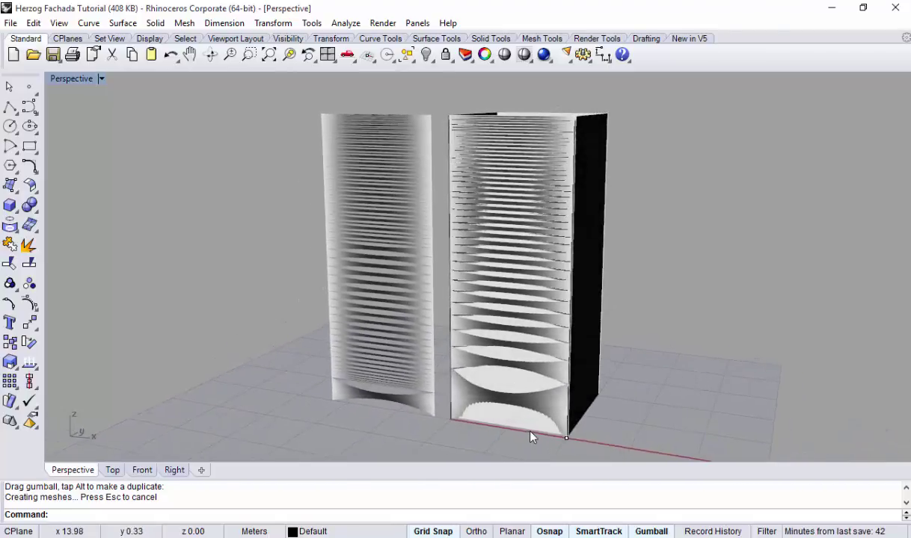
pyautogui.scroll(2, 544, 422)
pyautogui.scroll(-2, 545, 422)
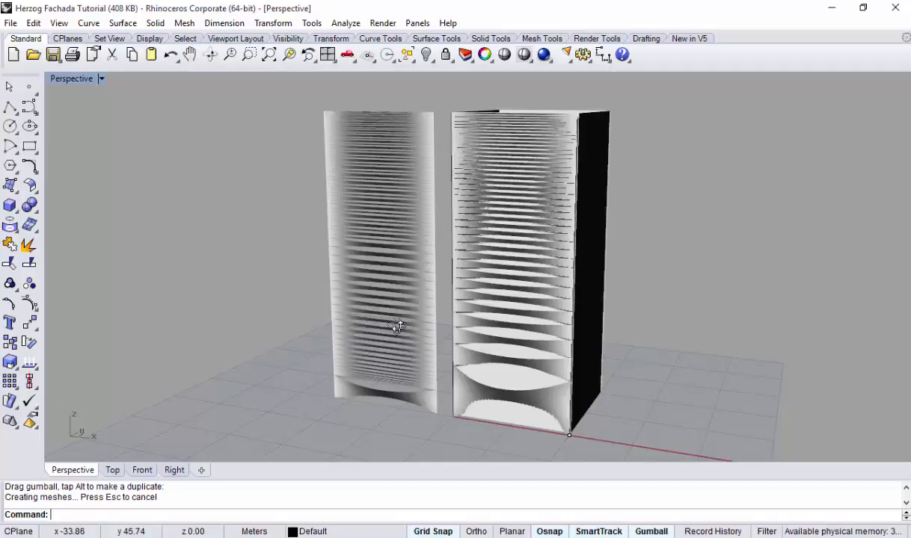
# Step: Orbit and zoom the Perspective view around the two baked louvre facade towers
pyautogui.moveTo(396, 326)
pyautogui.mouseDown(button='right')
pyautogui.moveTo(332, 305)
pyautogui.moveTo(510, 311)
pyautogui.moveTo(416, 297)
pyautogui.moveTo(404, 338)
pyautogui.moveTo(416, 325)
pyautogui.moveTo(399, 326)
pyautogui.mouseUp(button='right')
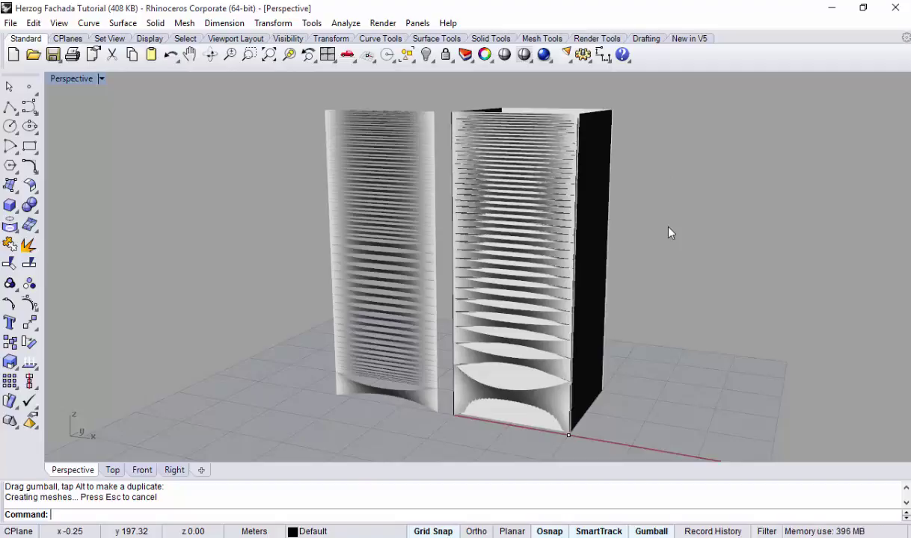
pyautogui.moveTo(445, 232)
pyautogui.mouseDown(button='right')
pyautogui.moveTo(421, 240)
pyautogui.moveTo(478, 254)
pyautogui.moveTo(470, 223)
pyautogui.moveTo(438, 254)
pyautogui.moveTo(404, 253)
pyautogui.mouseUp(button='right')
pyautogui.scroll(2, 422, 295)
pyautogui.scroll(-1, 457, 309)
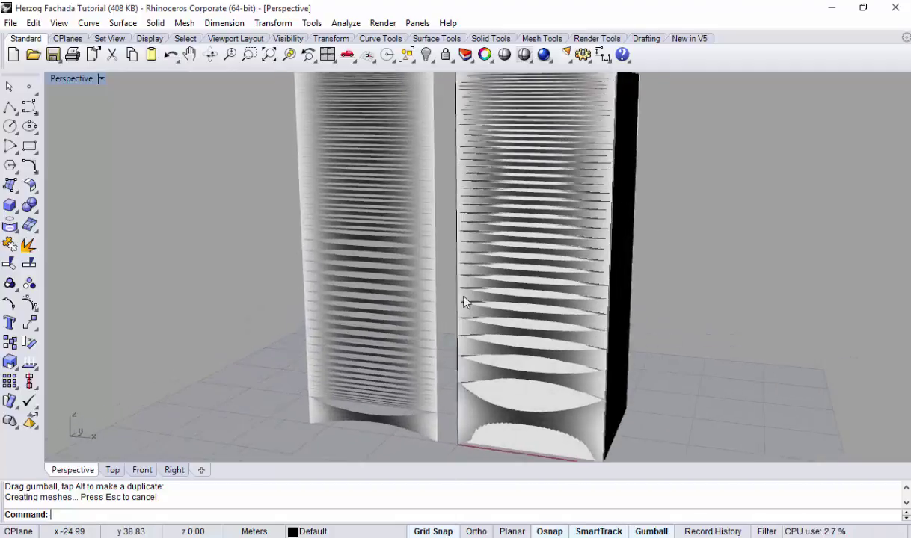
pyautogui.scroll(-1, 465, 302)
pyautogui.moveTo(505, 278)
pyautogui.mouseDown(button='right')
pyautogui.moveTo(512, 286)
pyautogui.moveTo(416, 286)
pyautogui.moveTo(506, 288)
pyautogui.mouseUp(button='right')
pyautogui.scroll(1, 527, 322)
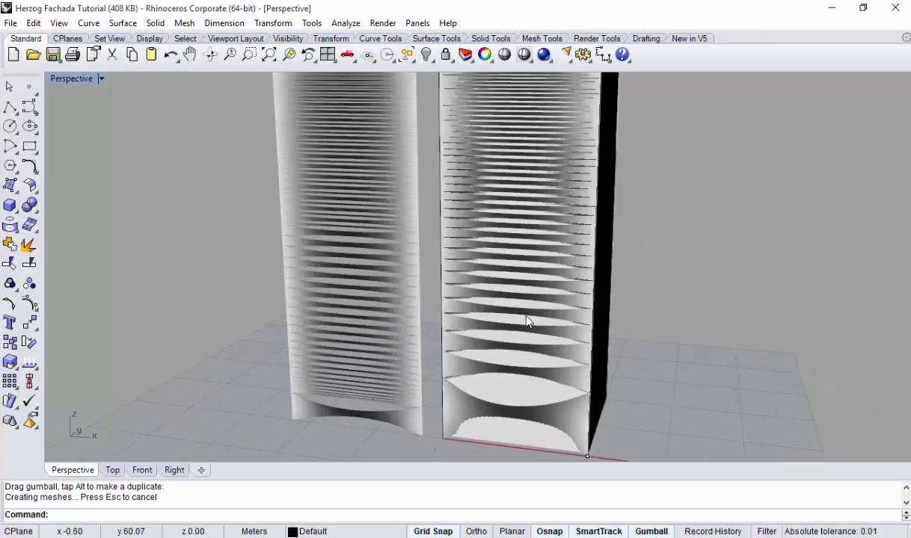
pyautogui.scroll(-1, 561, 295)
pyautogui.scroll(1, 569, 289)
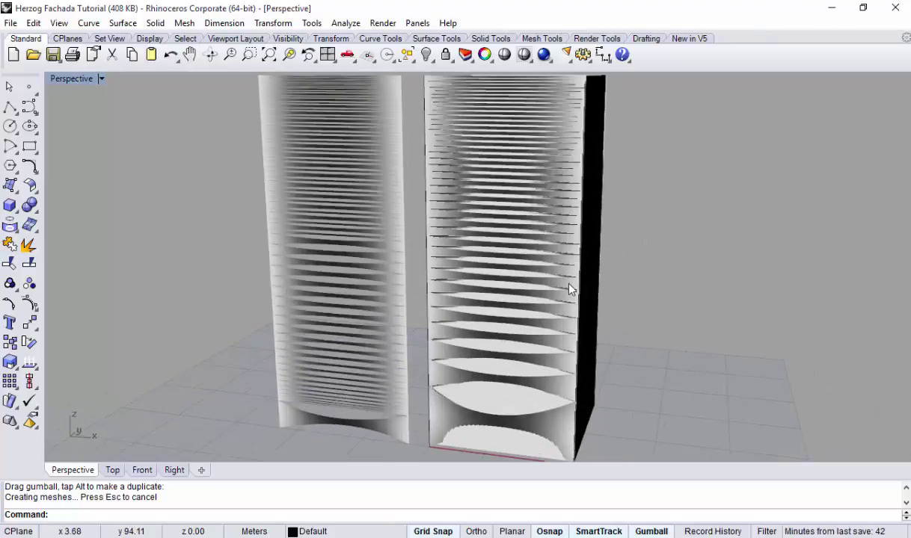
pyautogui.scroll(-1, 553, 284)
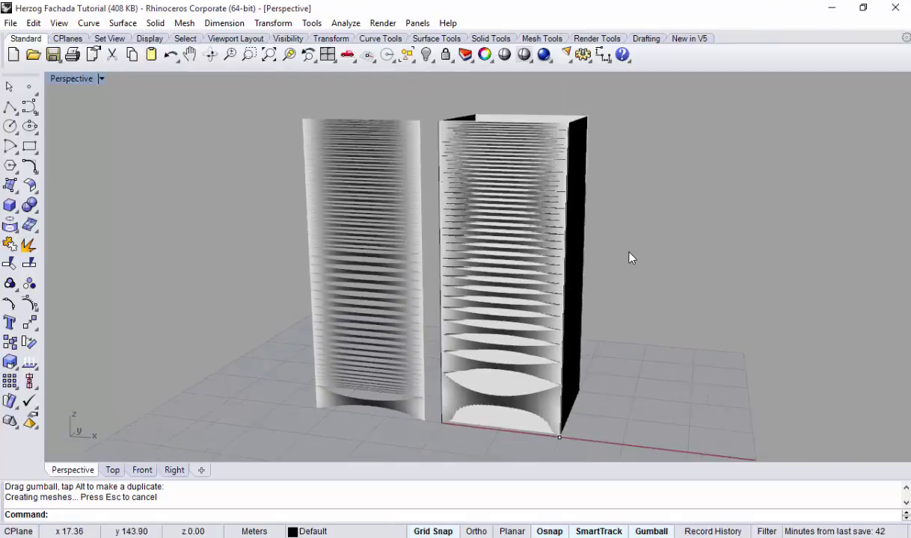